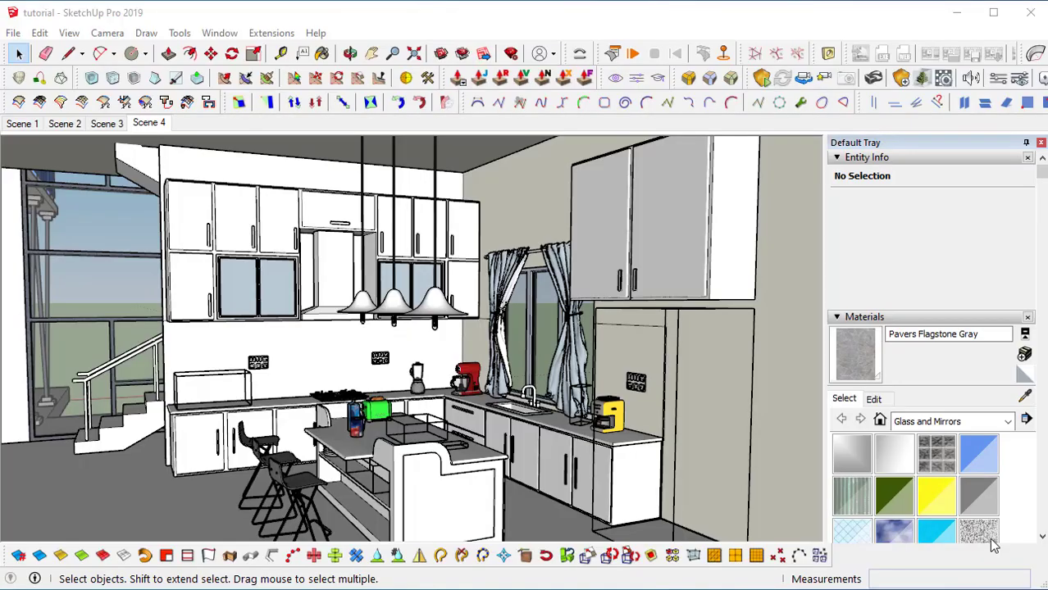
- Paint the selected upper cabinet doors with the kitchen top wood material
middle_click_drag(524, 353, 449, 285)
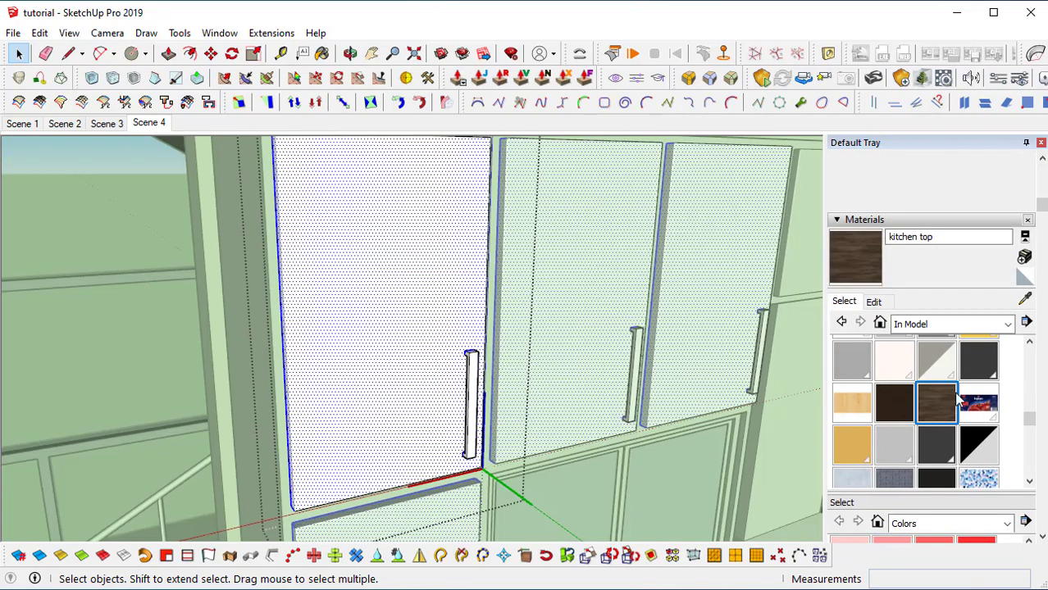
key("b")
left_click(329, 293)
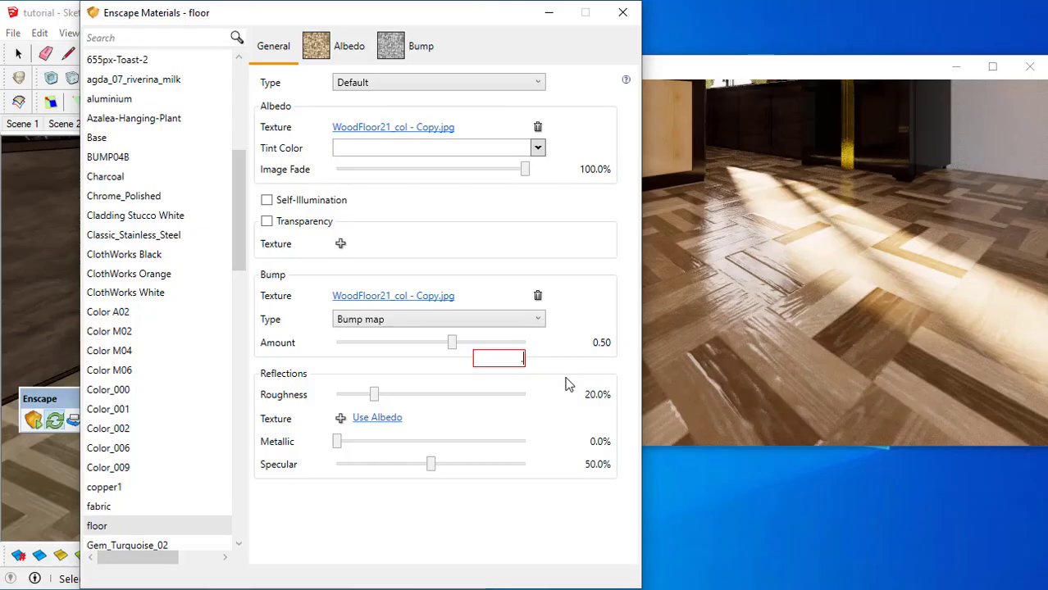
- Set the floor material's bump amount to 0.25 in the Enscape material settings
type("0.25")
key("Return")
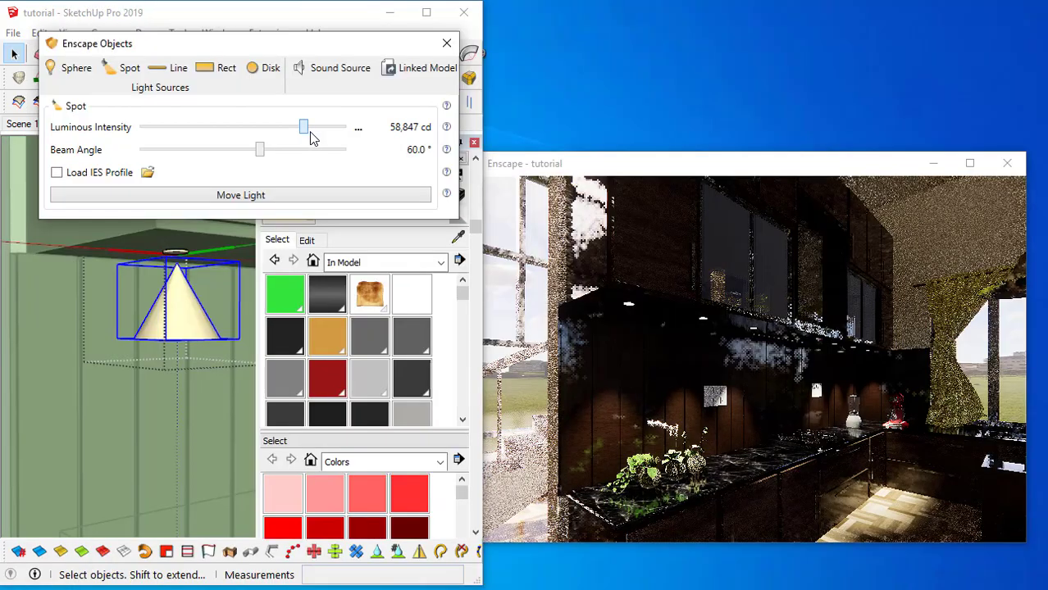
- Raise the Enscape spot light's luminous intensity and browse the ies-lights-pack folder for a light profile
left_click_drag(310, 131, 326, 138)
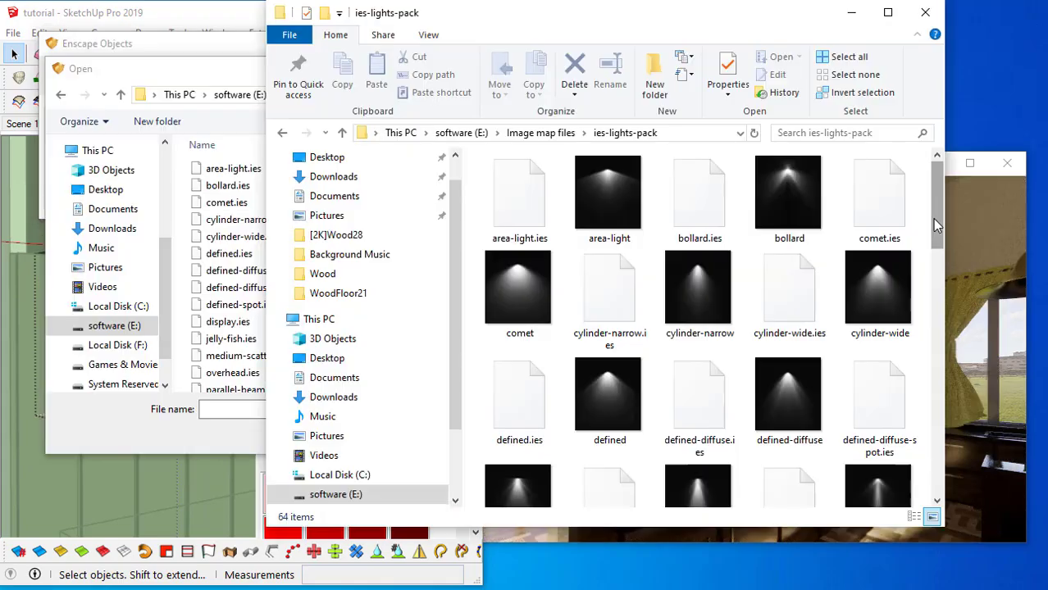
scroll(942, 250, "down", 2)
scroll(943, 250, "down", 2)
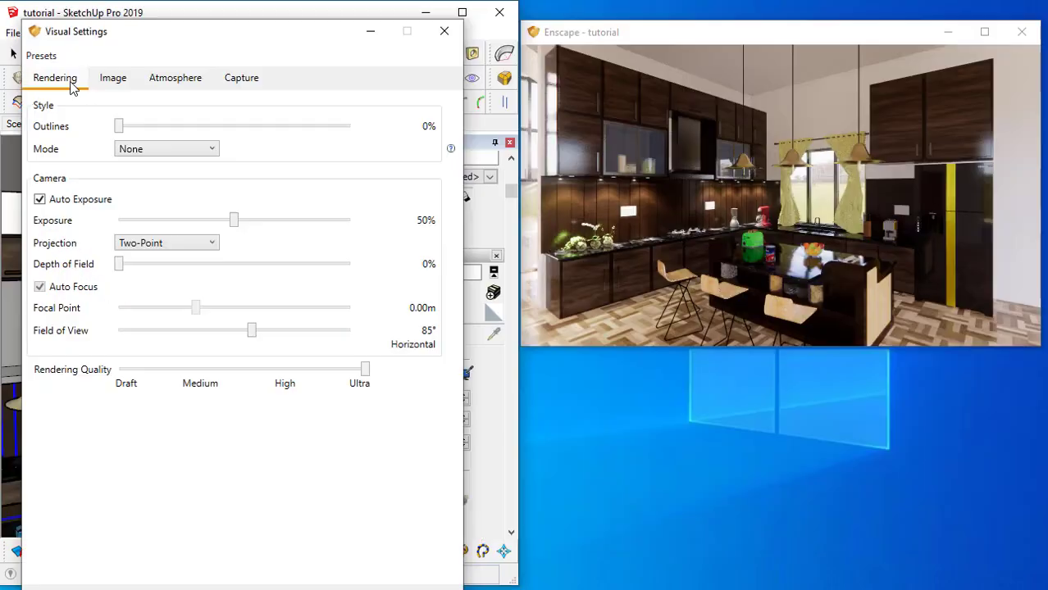
- Review the image, atmosphere, capture and rendering groups of the Enscape visual settings
left_click(109, 82)
left_click(177, 80)
left_click(241, 79)
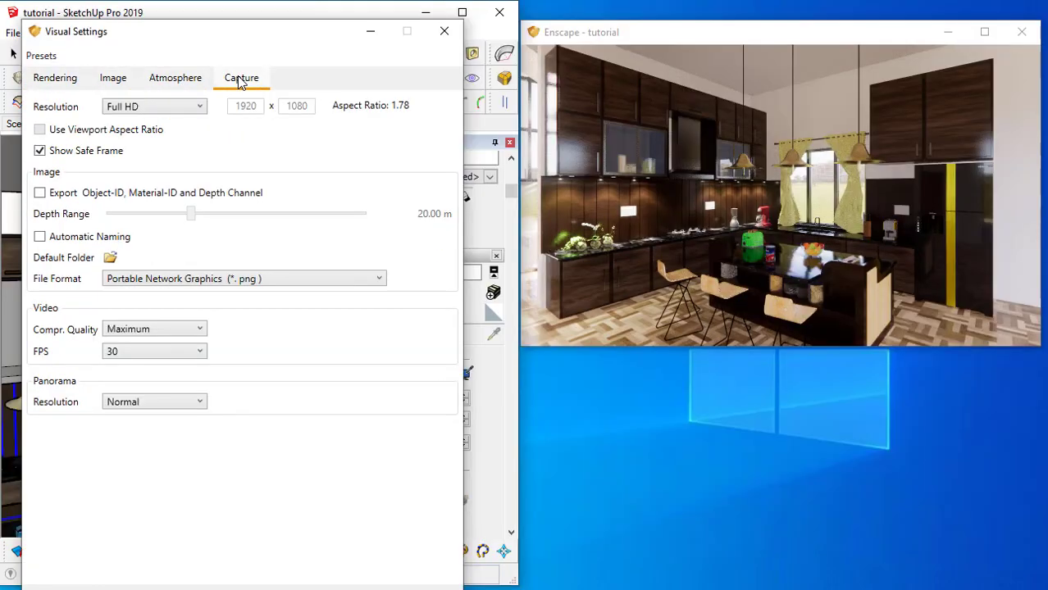
left_click(49, 82)
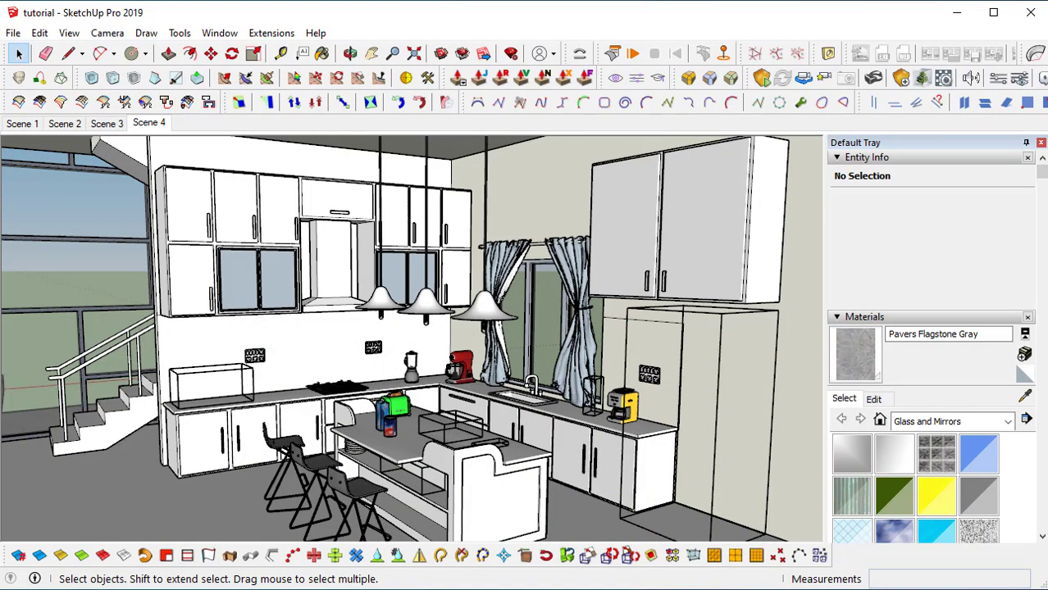
- Examine the kitchen from several angles, including the refrigerator, countertop plant and cutlery placeholder components
middle_click_drag(492, 360, 482, 379)
mouse_move(460, 320)
middle_mouse_down("shift")
mouse_move(470, 359)
mouse_move(460, 328)
middle_mouse_up("shift")
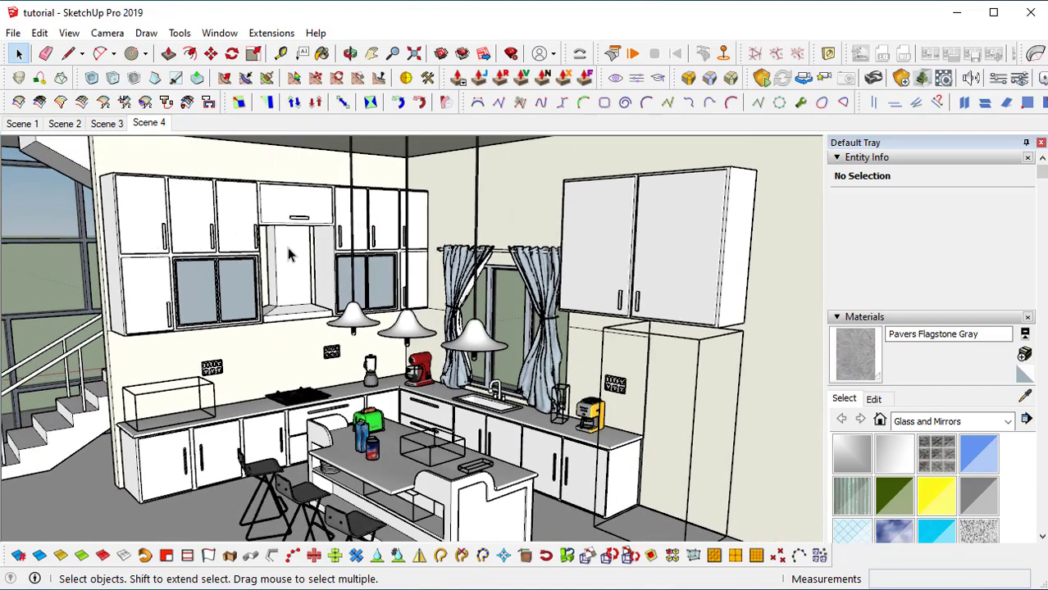
middle_click_drag(444, 490, 437, 480)
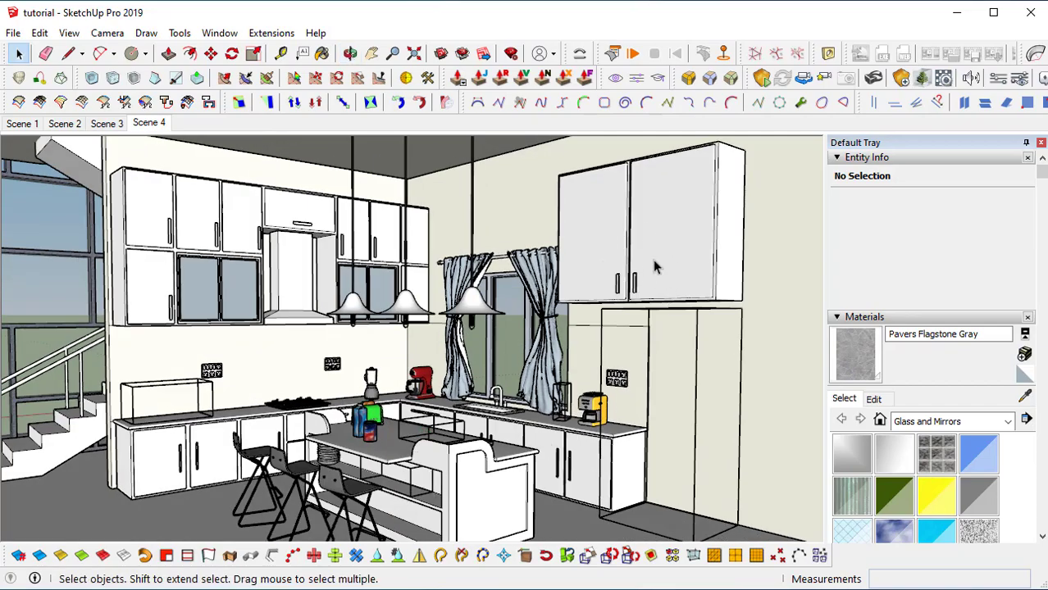
middle_click_drag(495, 457, 596, 371)
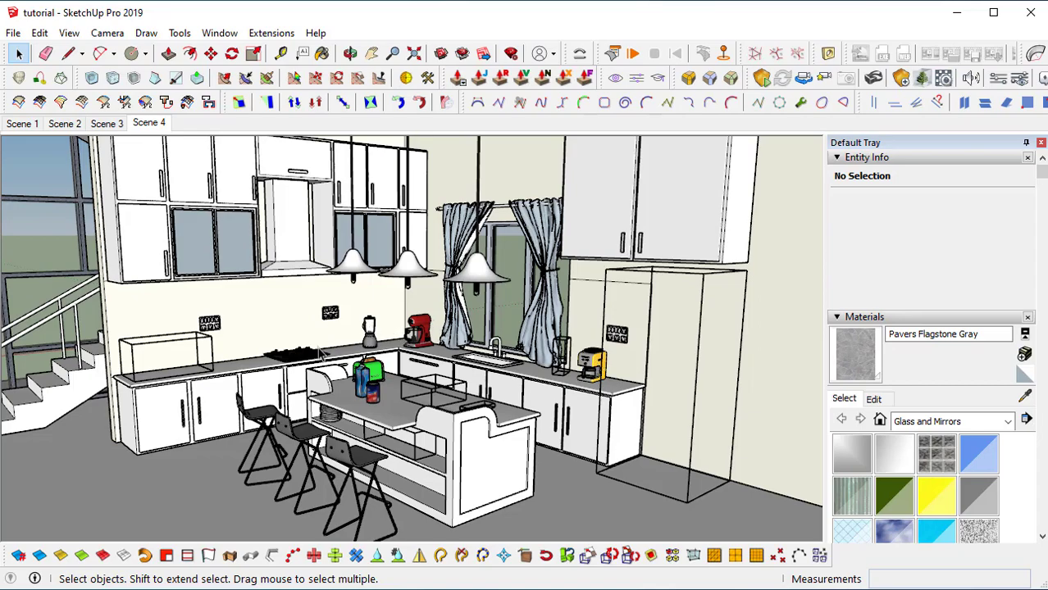
scroll(340, 484, "up", 2)
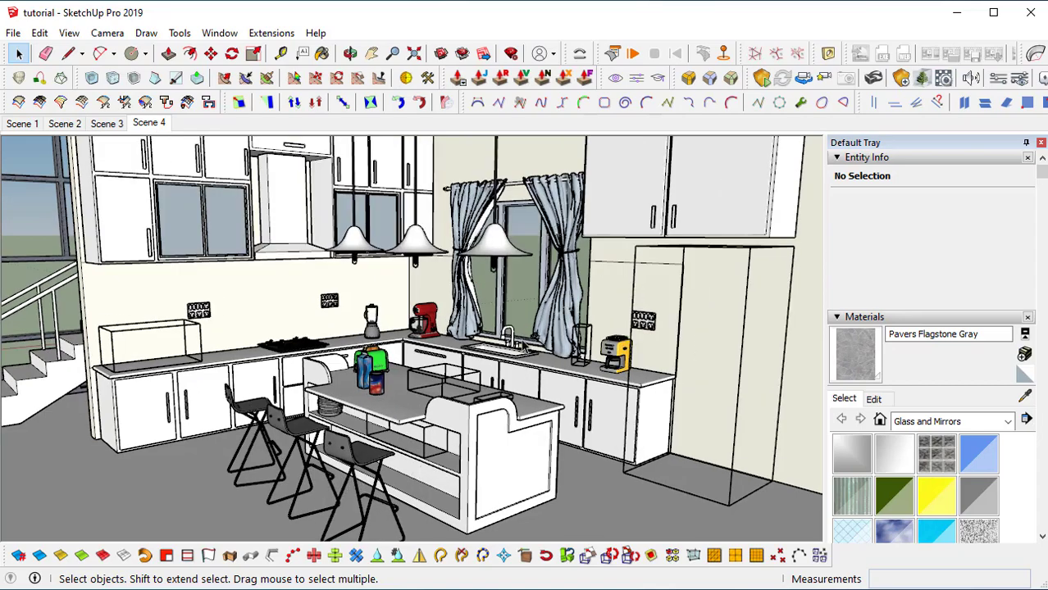
middle_click_drag(477, 410, 576, 399)
left_click(705, 385)
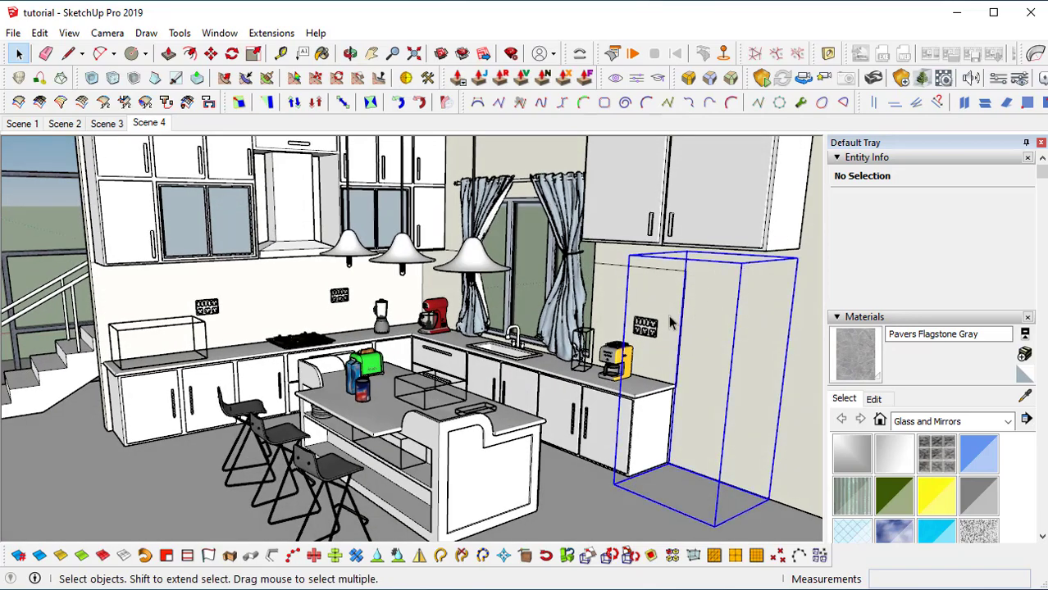
left_click(196, 328)
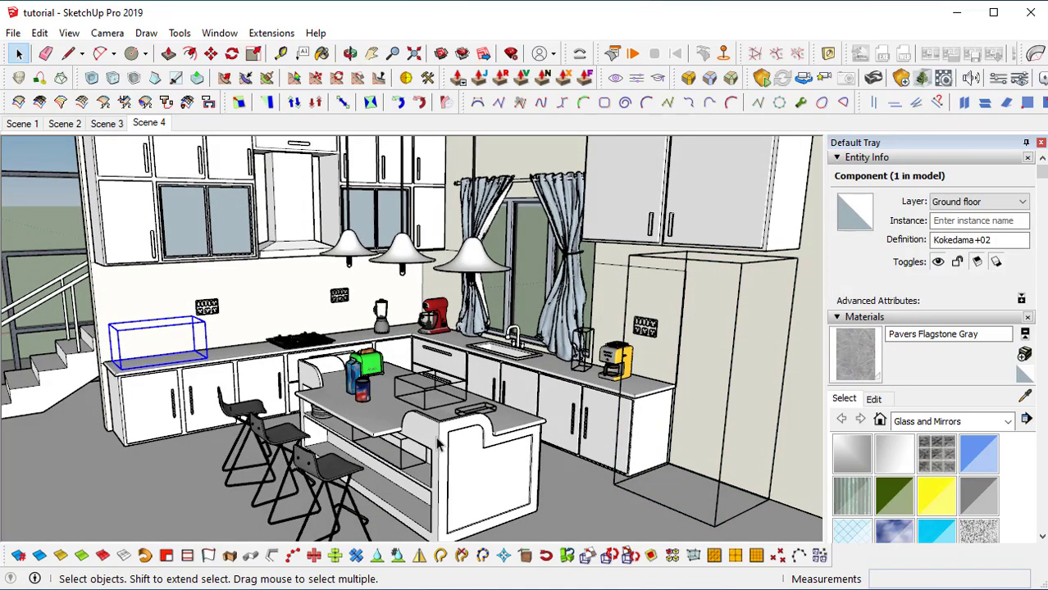
left_click(585, 348)
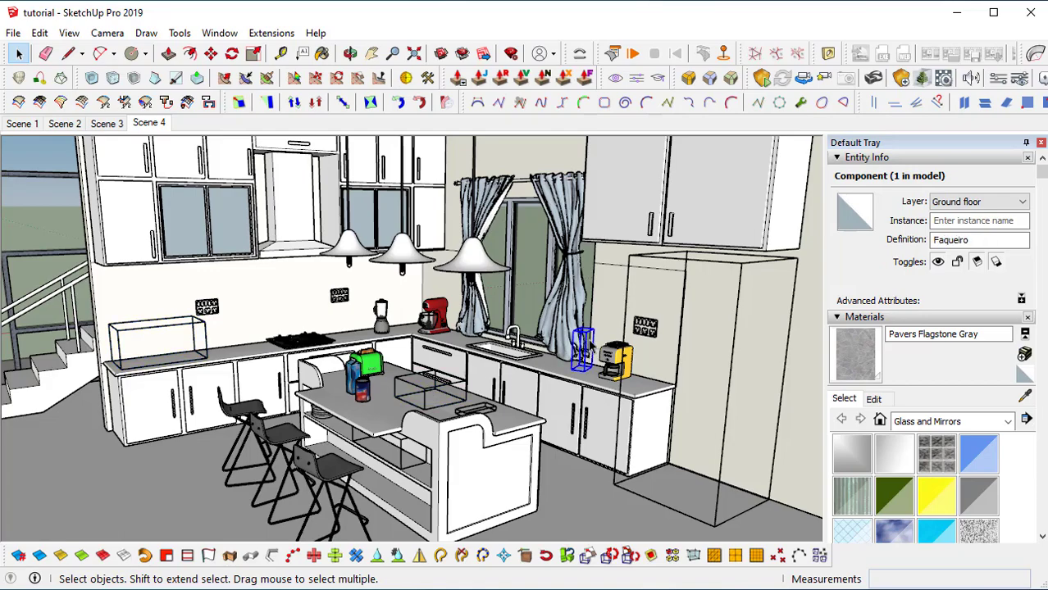
- Compare the untextured kitchen model with the finished Enscape render in Picture Manager, and return to the model
middle_click_drag(347, 304, 340, 354)
scroll(367, 362, "up", 2)
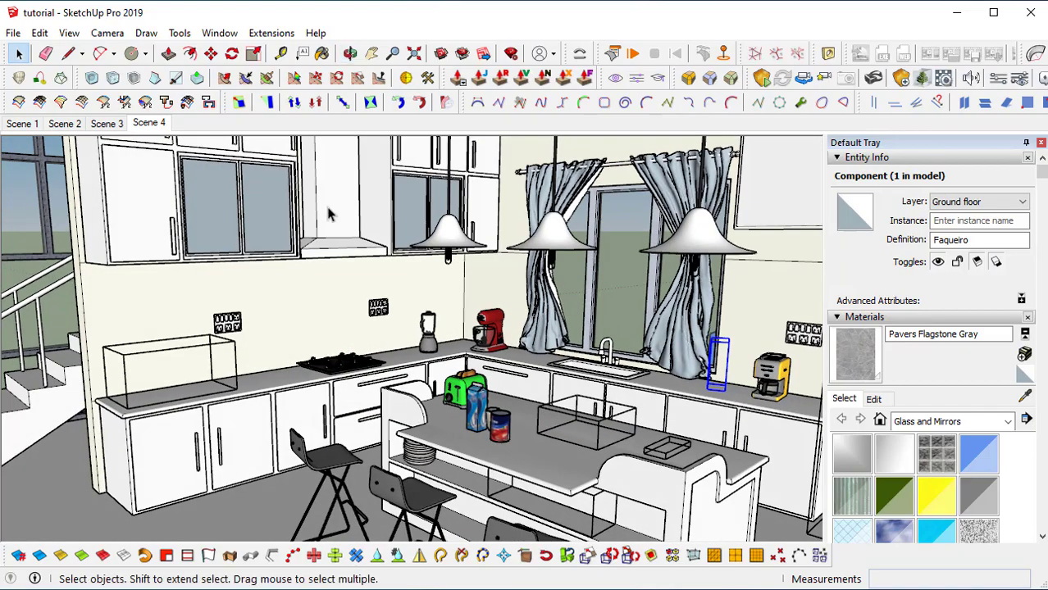
middle_click_drag(332, 377, 389, 350)
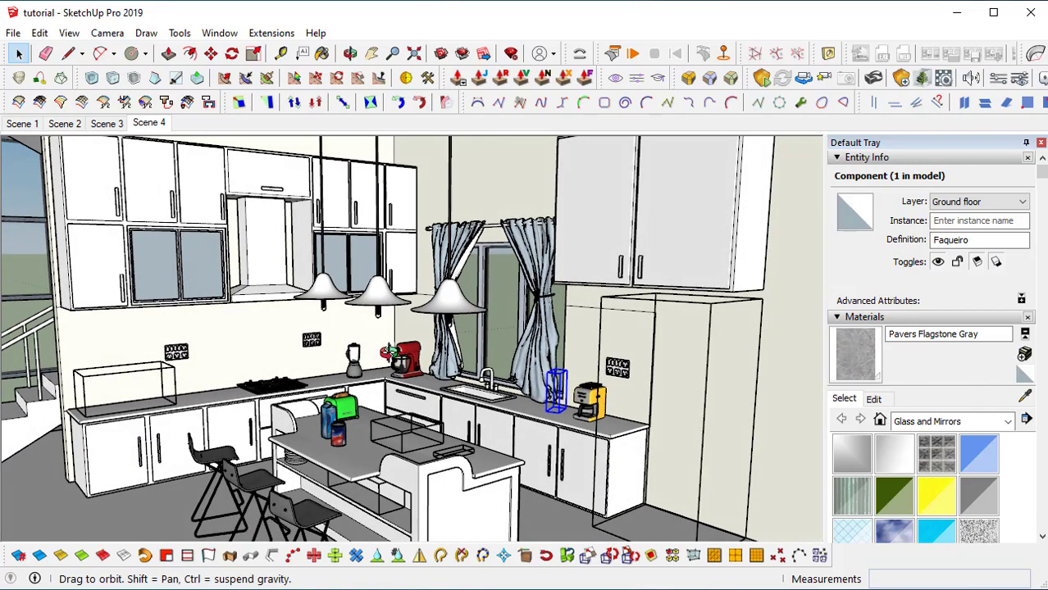
middle_click_drag(287, 316, 291, 279)
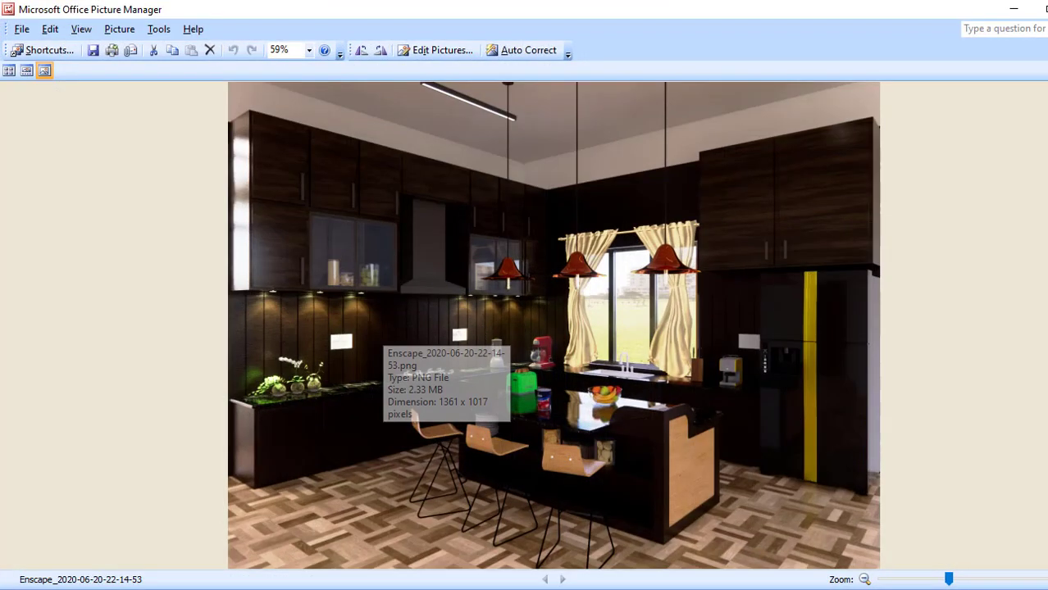
left_click(498, 588)
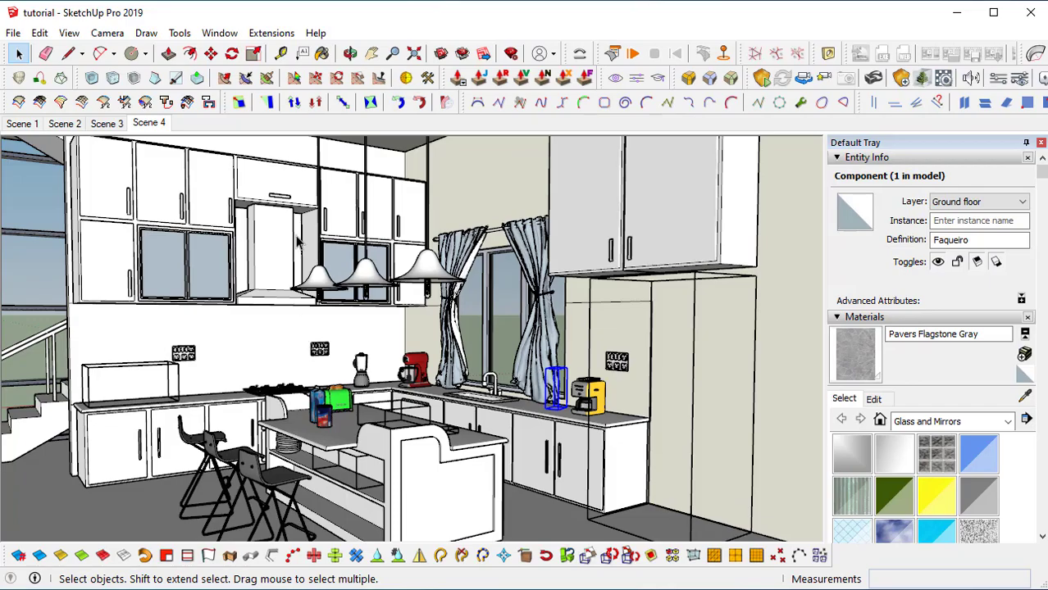
middle_click_drag(350, 250, 276, 251)
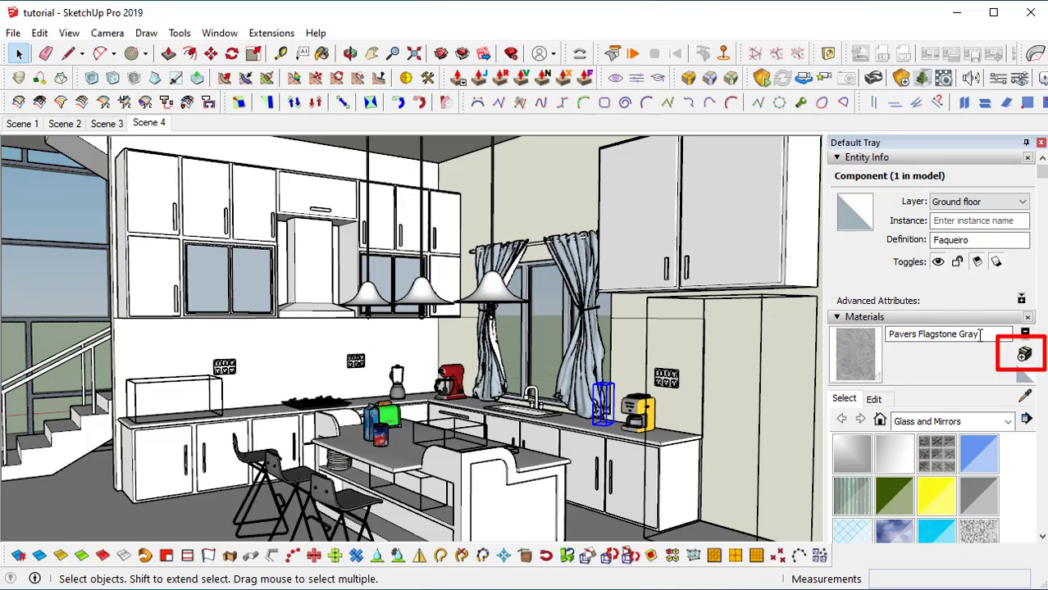
left_click(1024, 355)
left_click_drag(562, 124, 521, 105)
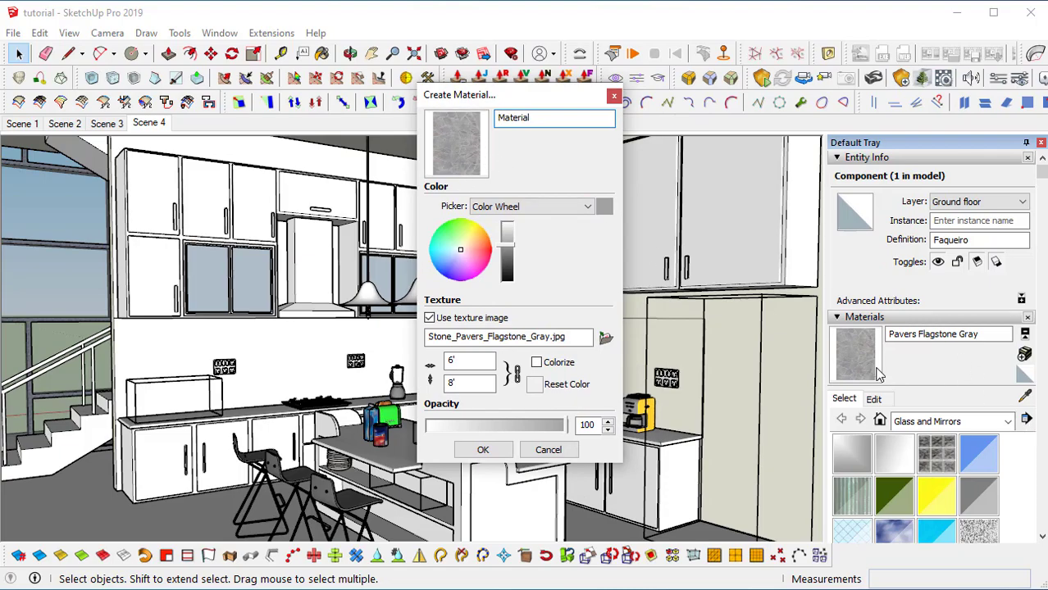
left_click(613, 98)
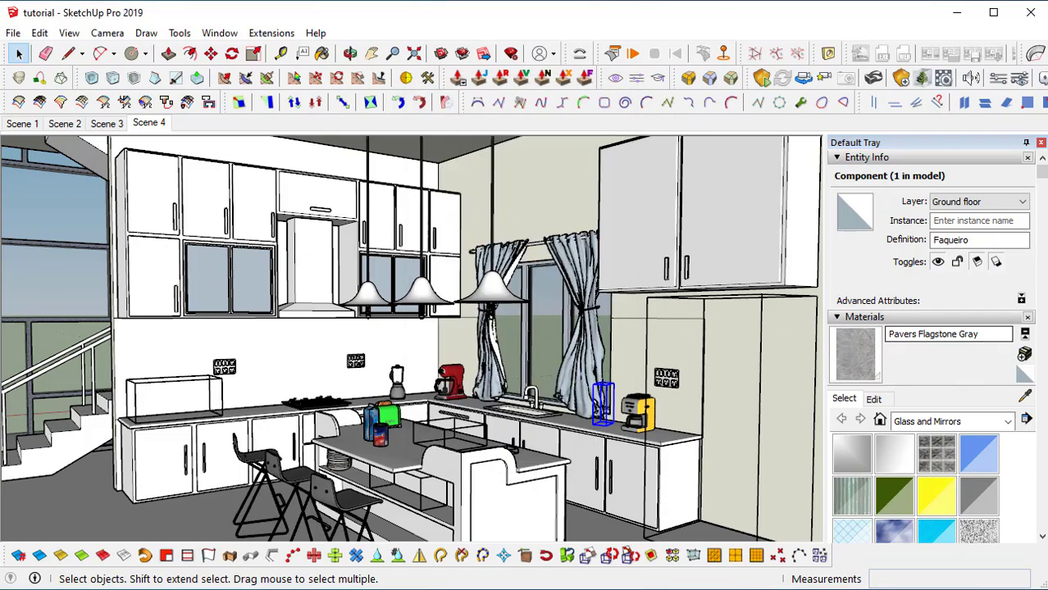
- Start a new material based on the default material and name it kitchen top
left_click(1023, 377)
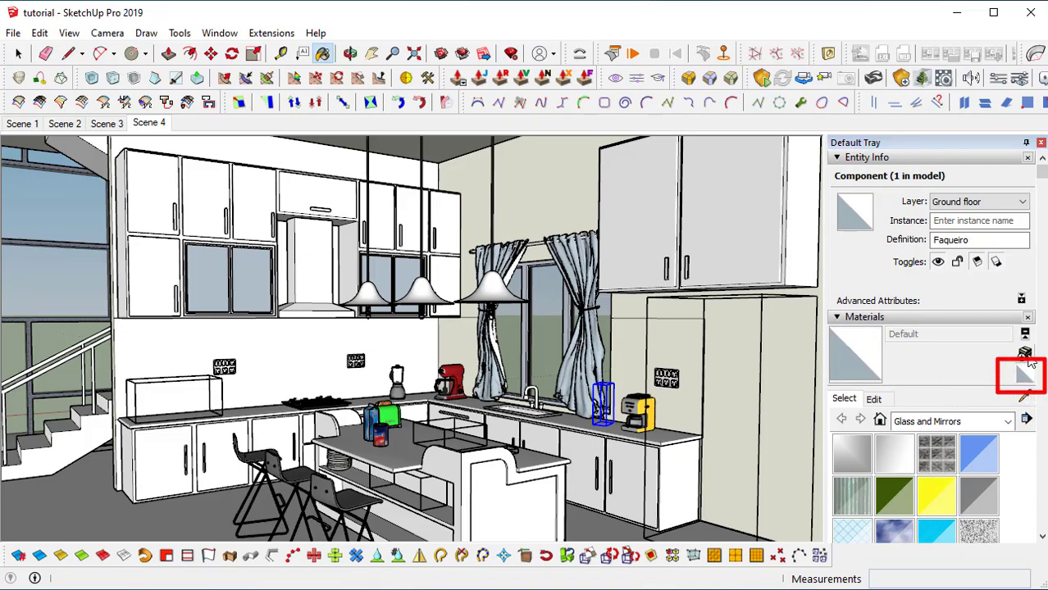
left_click(1026, 357)
left_click_drag(487, 95, 441, 79)
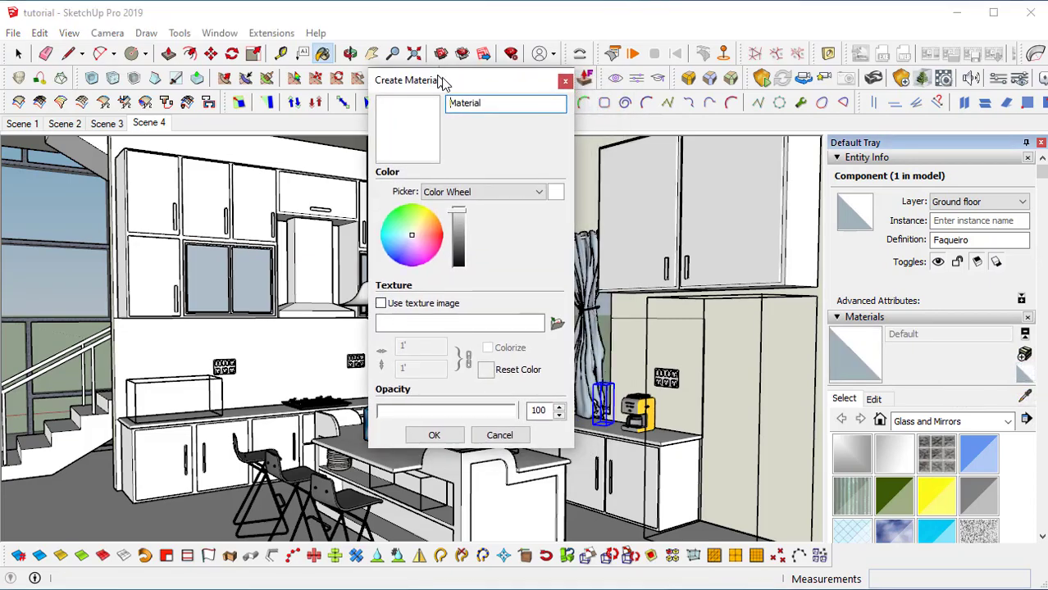
double_click(493, 100)
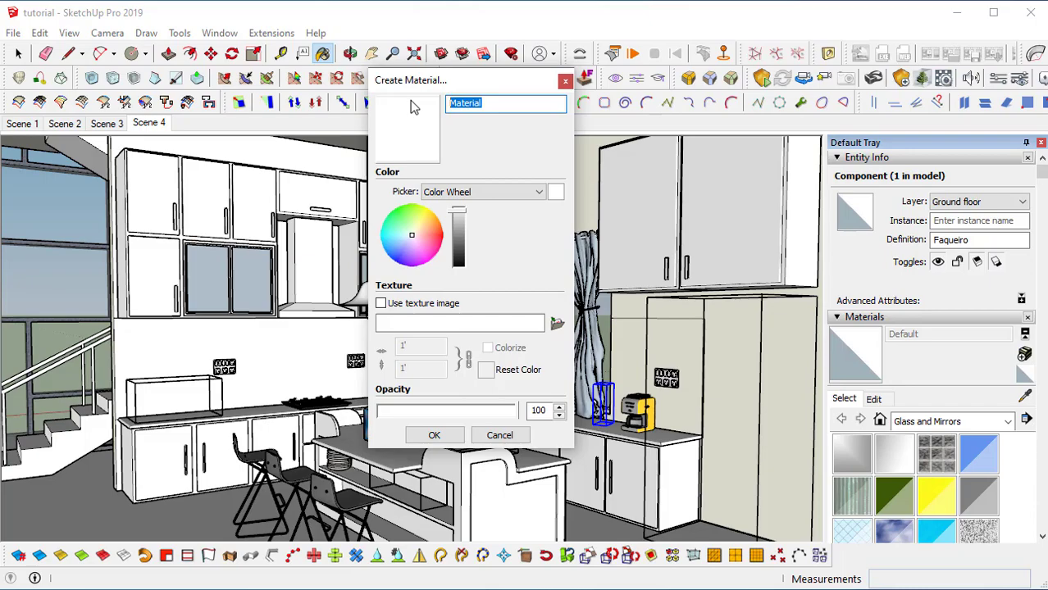
type("kitchen top")
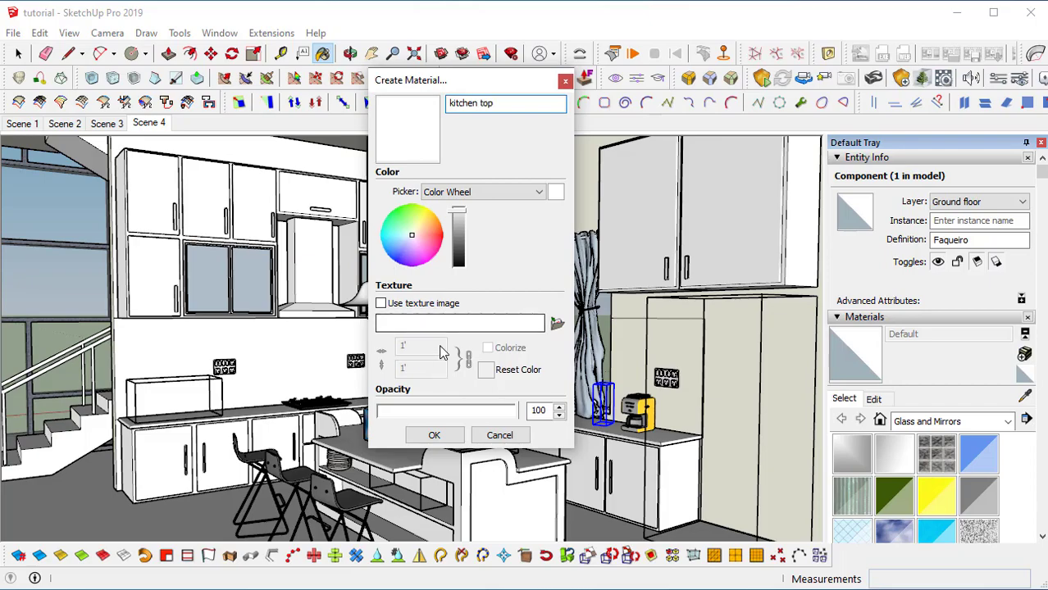
- Give the kitchen top material the Wood06_col texture from the [2K]Wood06 folder under Image map files > Wood, and create it
left_click(380, 303)
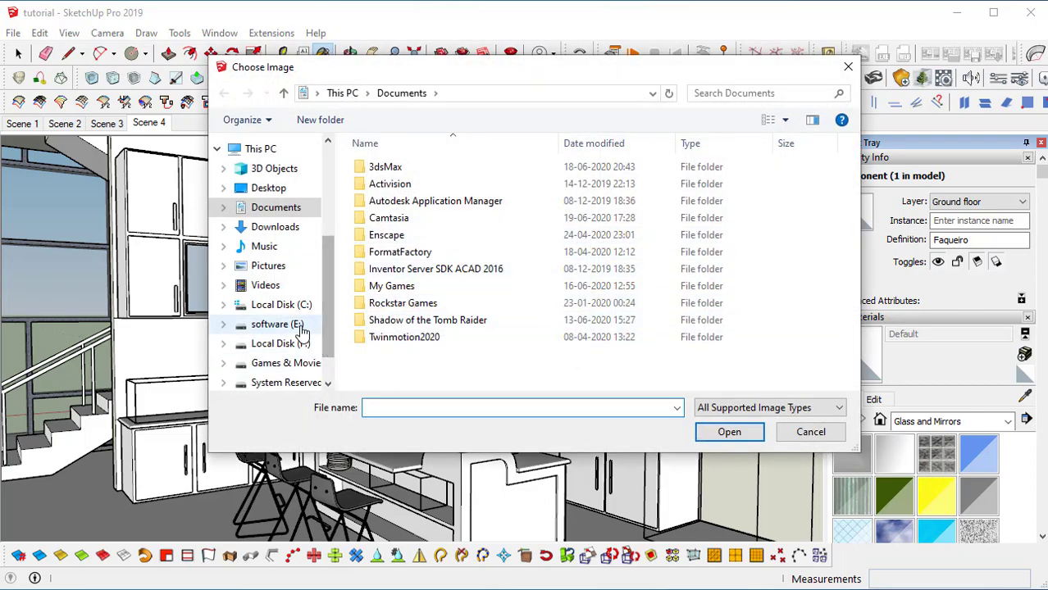
left_click(287, 325)
double_click(397, 168)
scroll(399, 341, "down", 4)
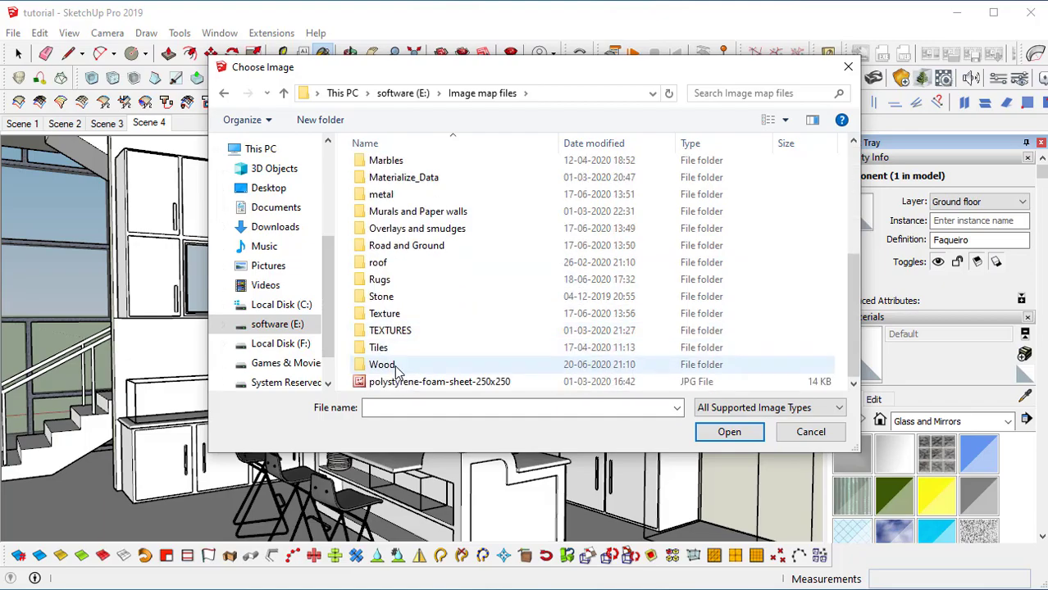
double_click(396, 368)
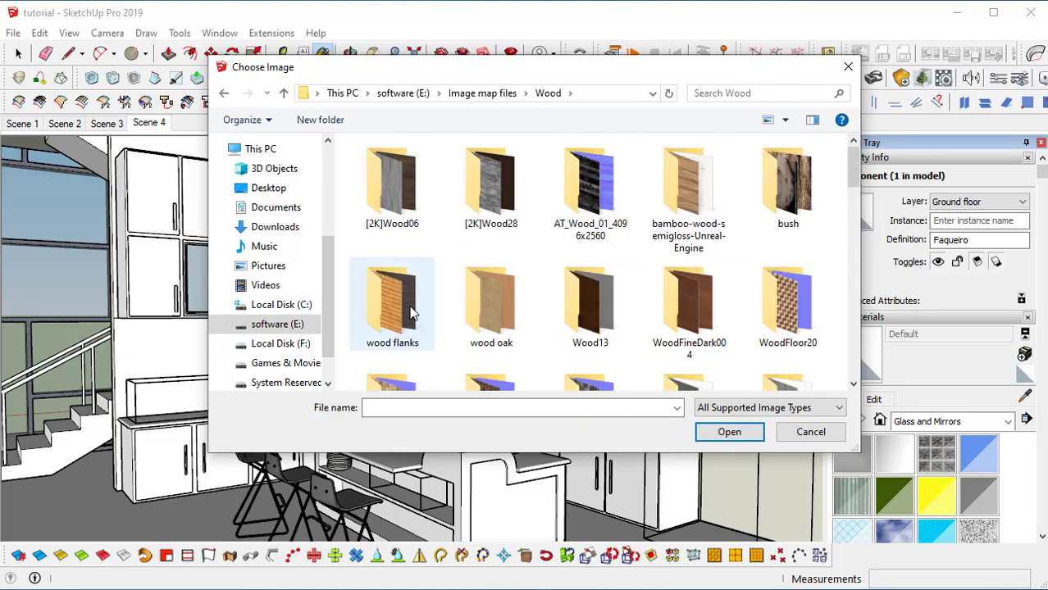
scroll(410, 312, "down", 3)
scroll(518, 249, "up", 3)
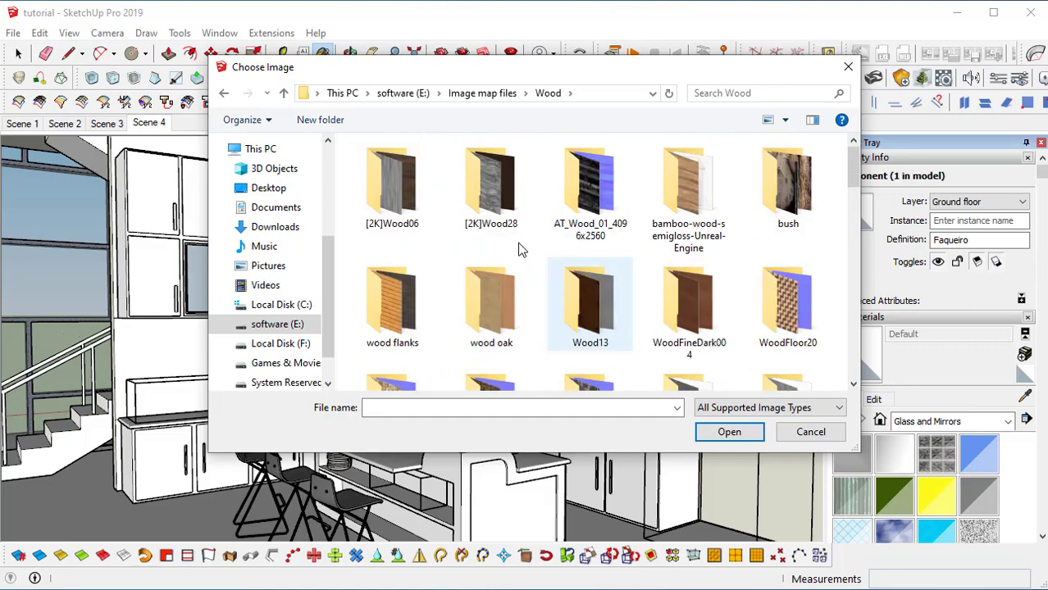
double_click(420, 180)
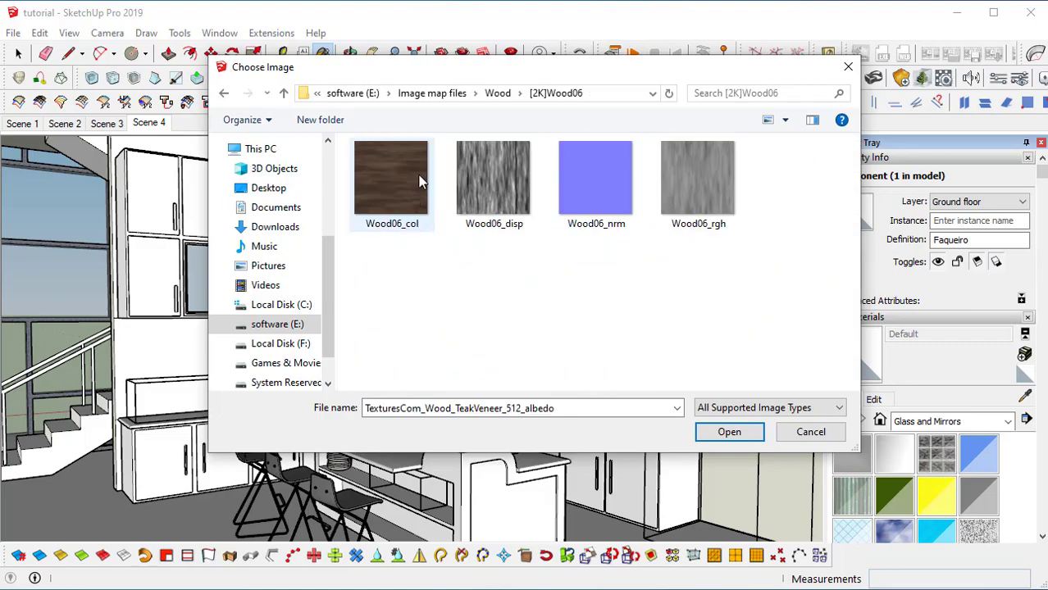
left_click(387, 187)
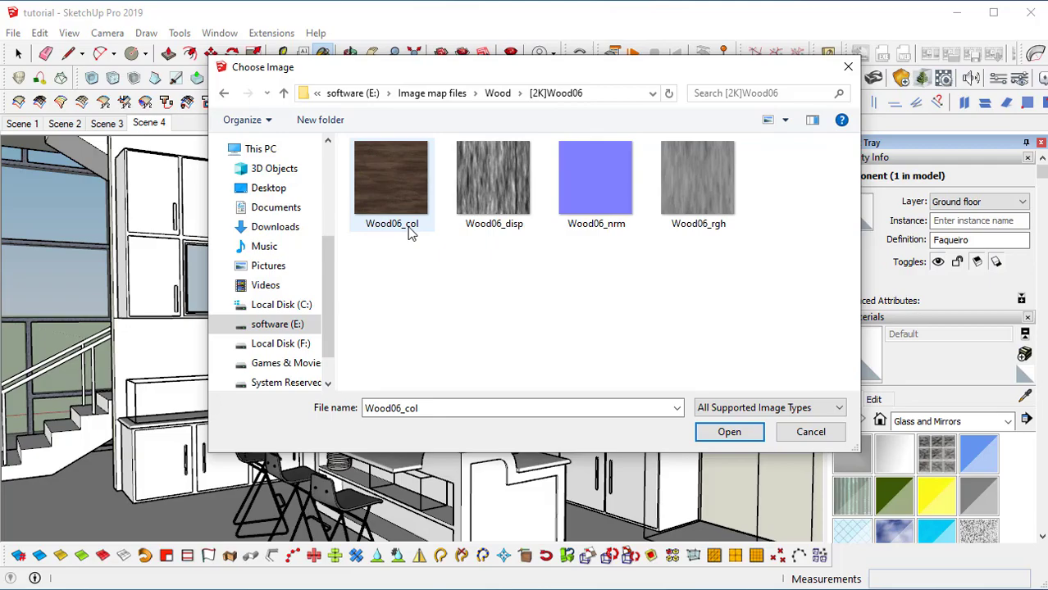
left_click(729, 431)
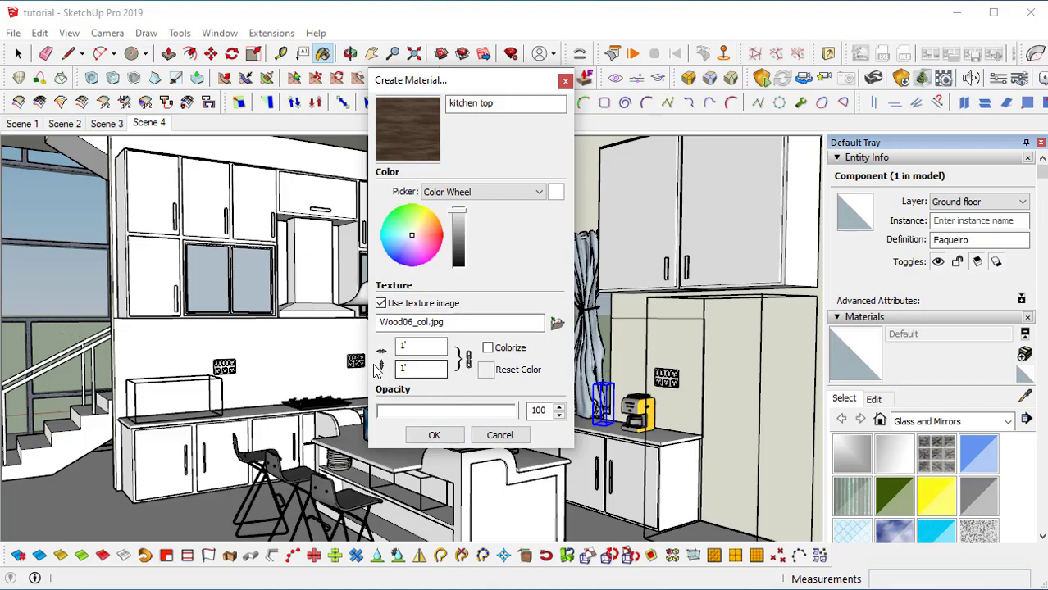
left_click(428, 440)
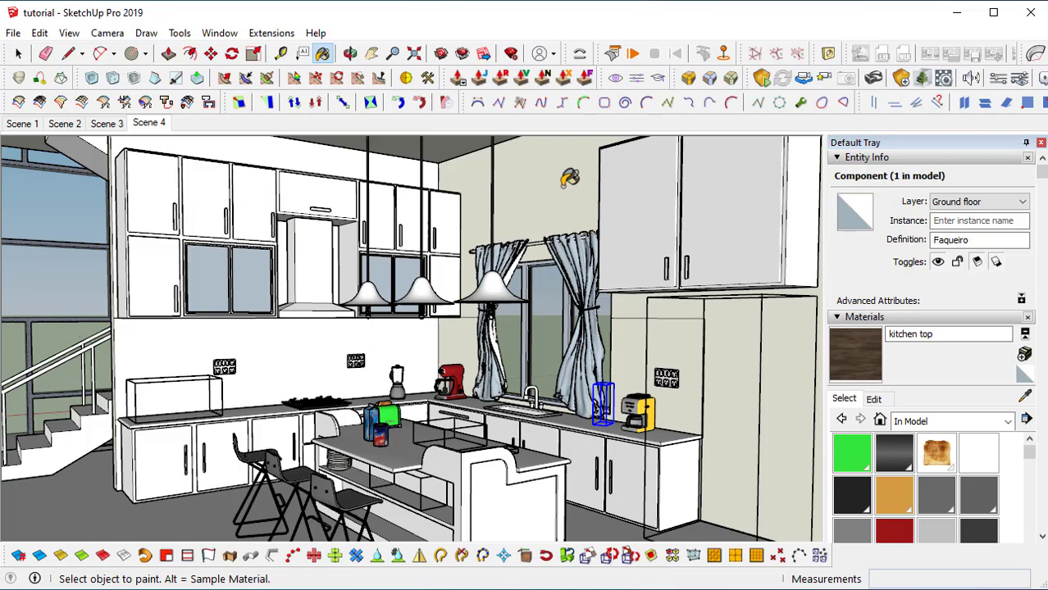
- Start another new material based on the default material and name it kitchen back
middle_click_drag(399, 241, 414, 243, "shift")
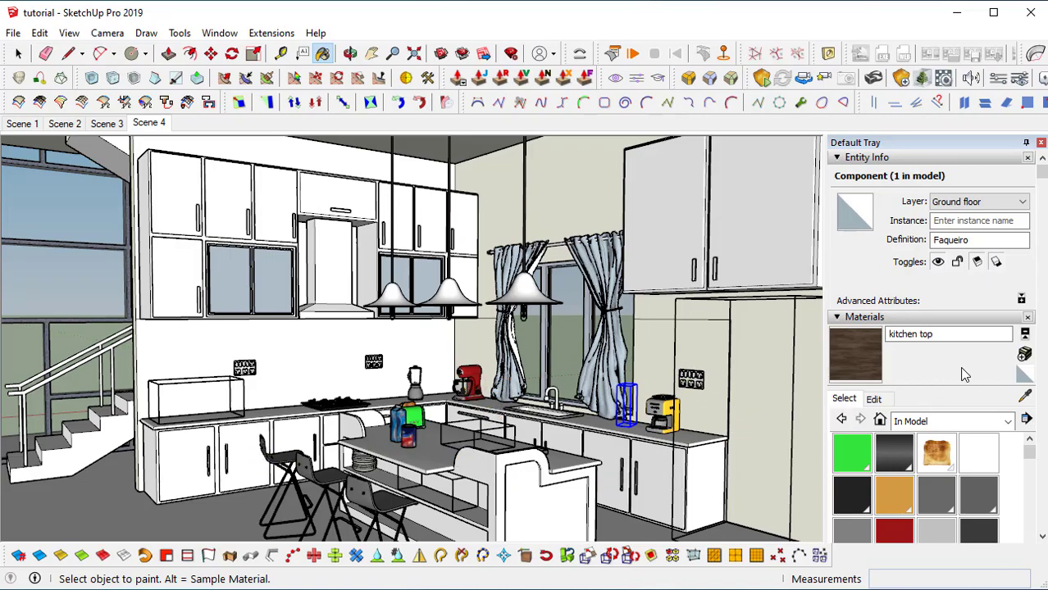
left_click(1025, 375)
left_click(1024, 354)
double_click(490, 105)
type("kitchen back")
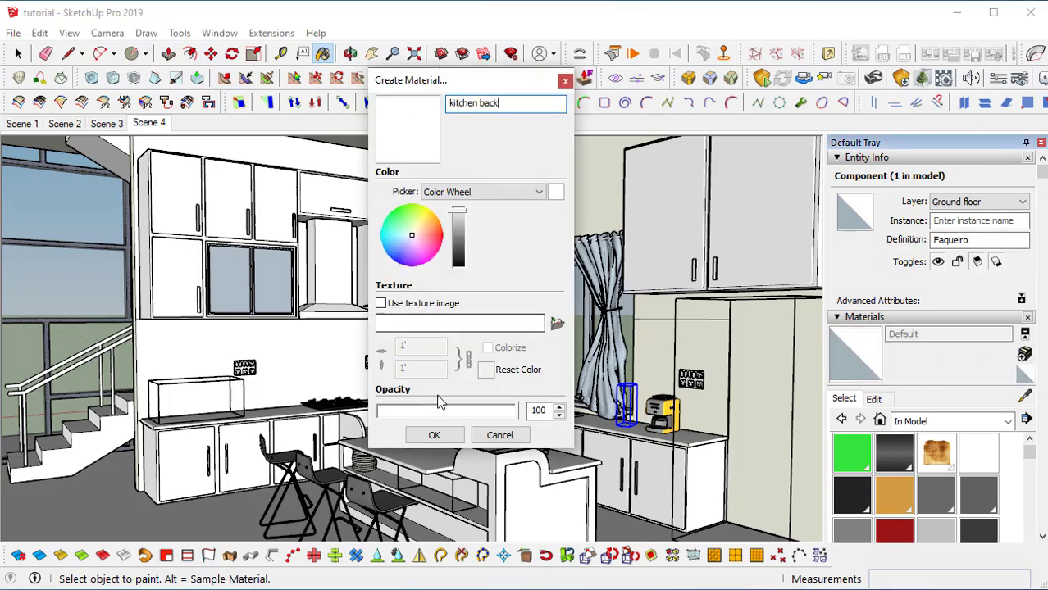
- Give the kitchen back material the Wood28_col texture from the [2K]Wood28 folder under Image map files > Wood, and create it
left_click(380, 304)
left_click(428, 201)
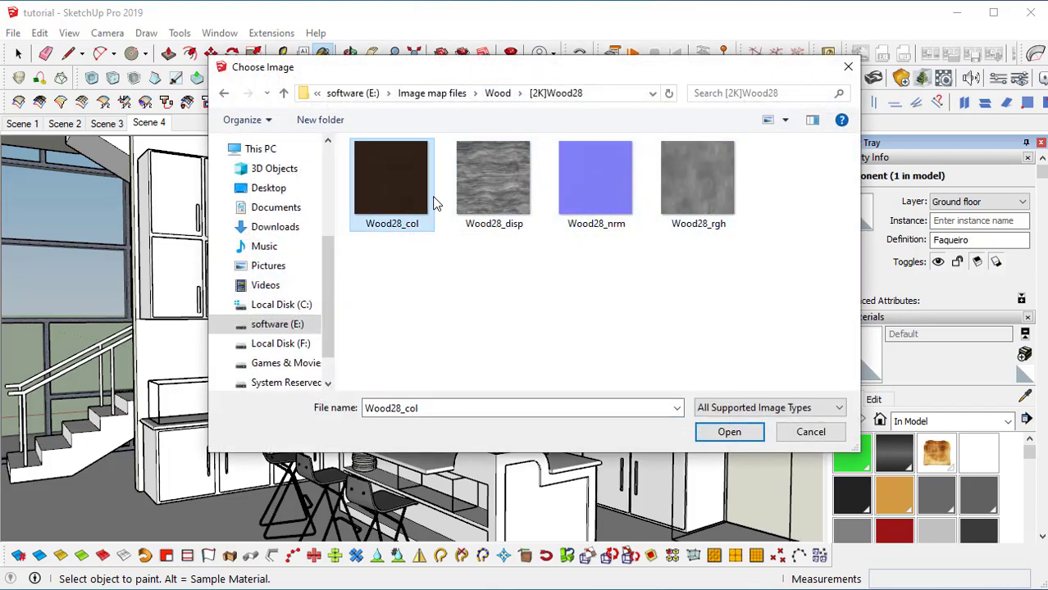
left_click(749, 440)
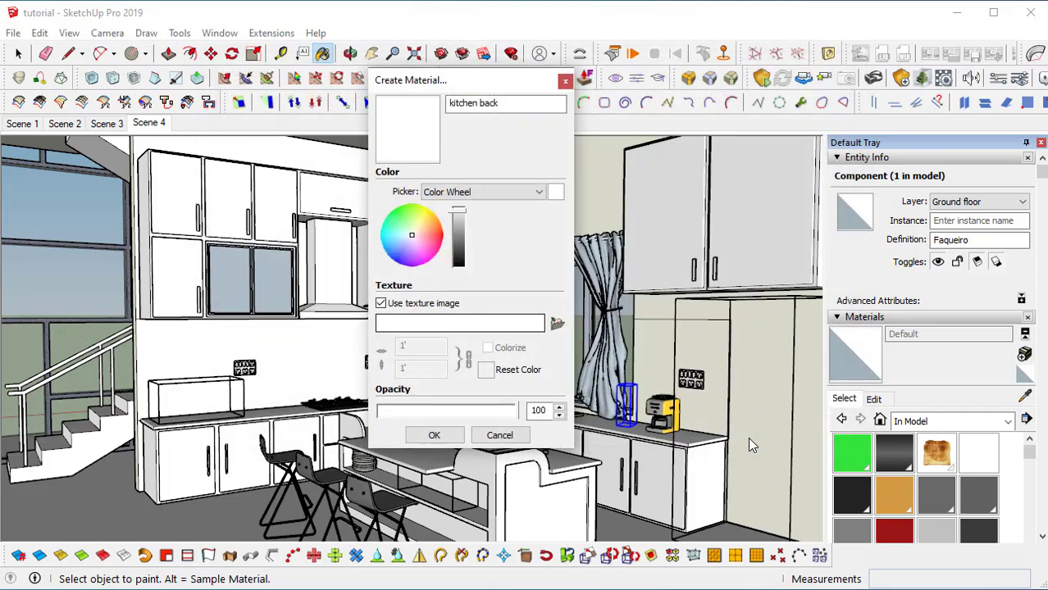
left_click(434, 436)
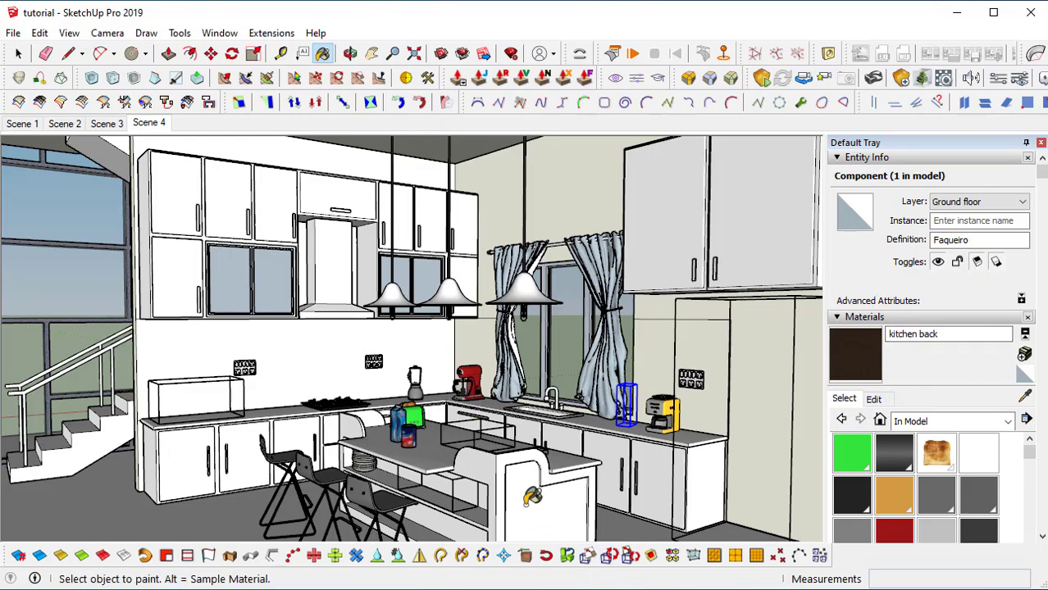
- Create a new material named kit in with the images (4) texture from the Image map files > Wood folder
key("o")
middle_click_drag(519, 445, 517, 441)
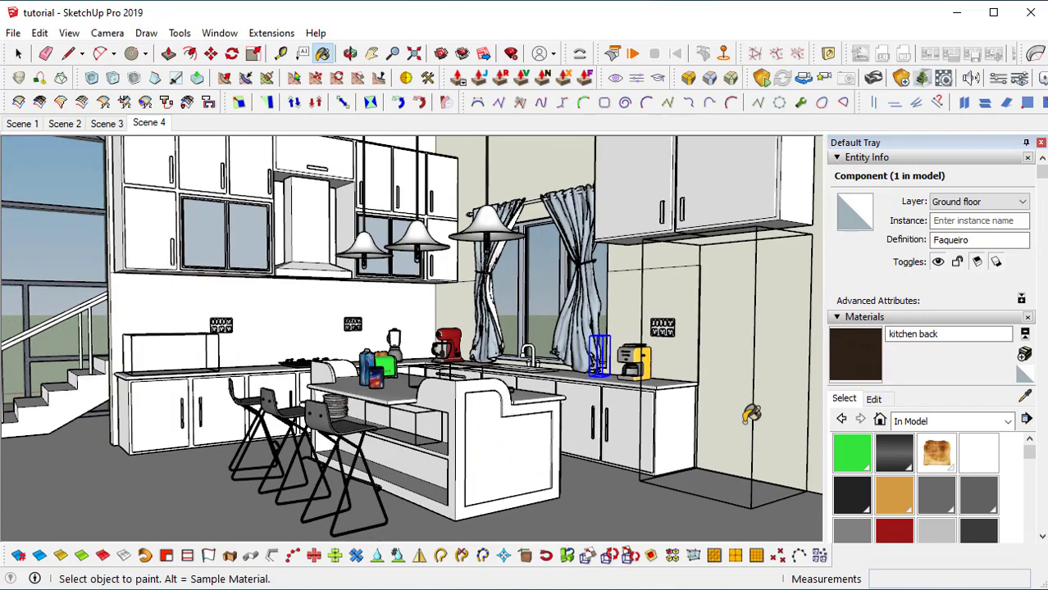
left_click(1024, 353)
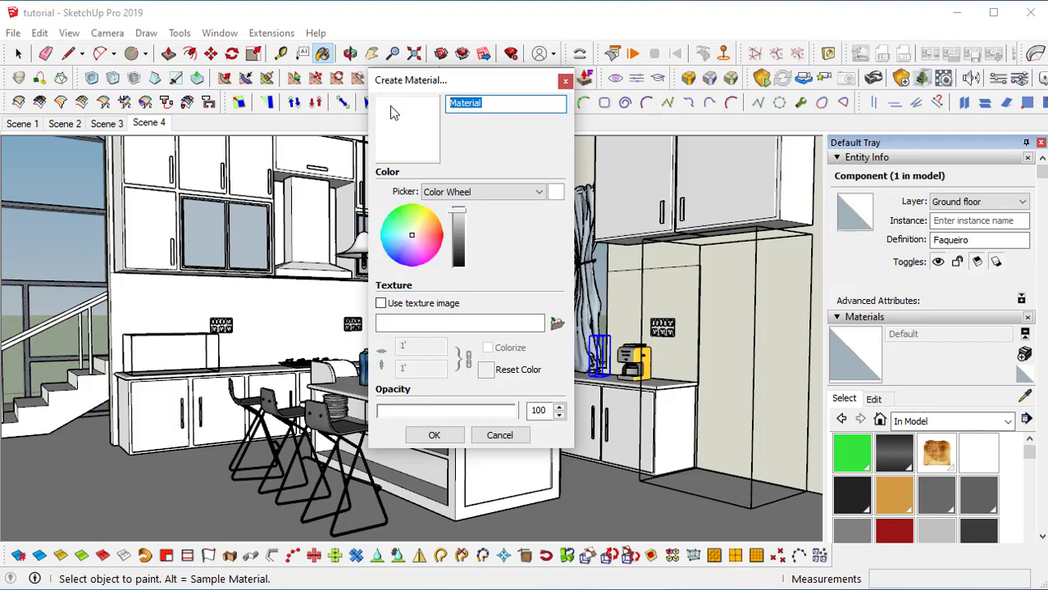
type("kit")
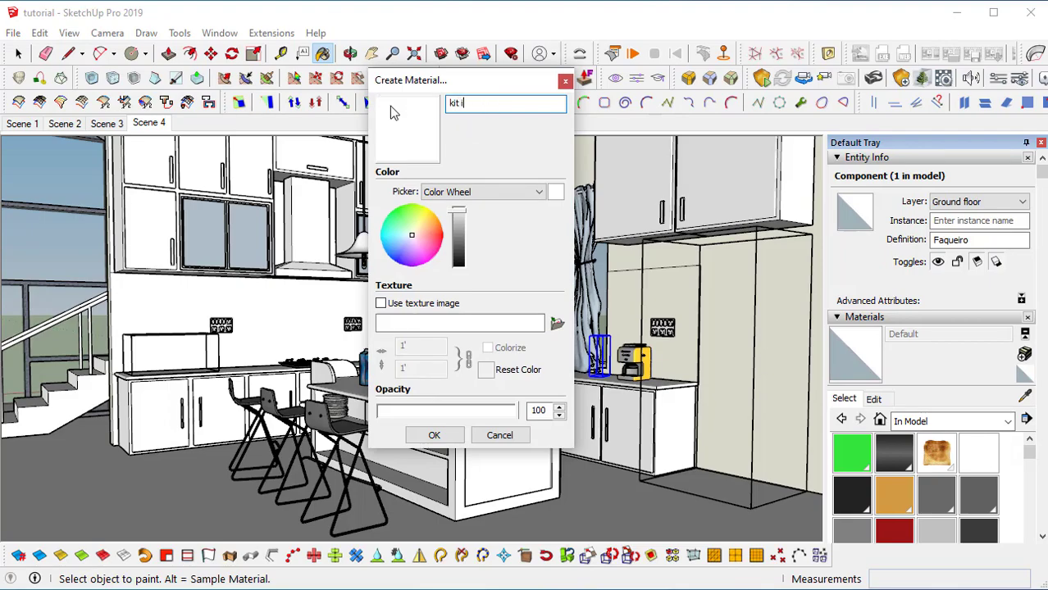
type(" in")
left_click(381, 303)
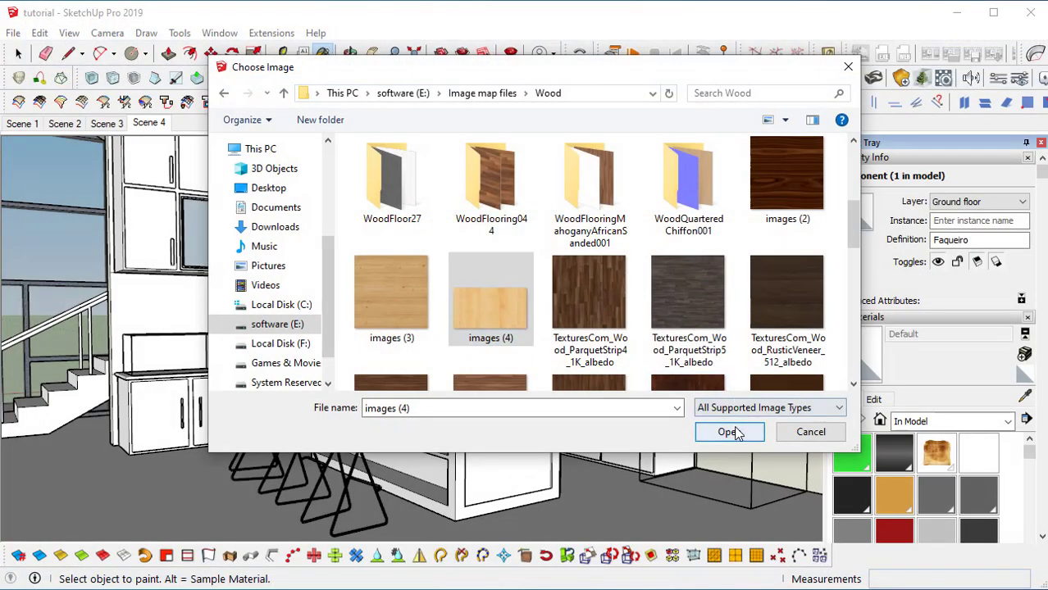
left_click(729, 430)
left_click(434, 435)
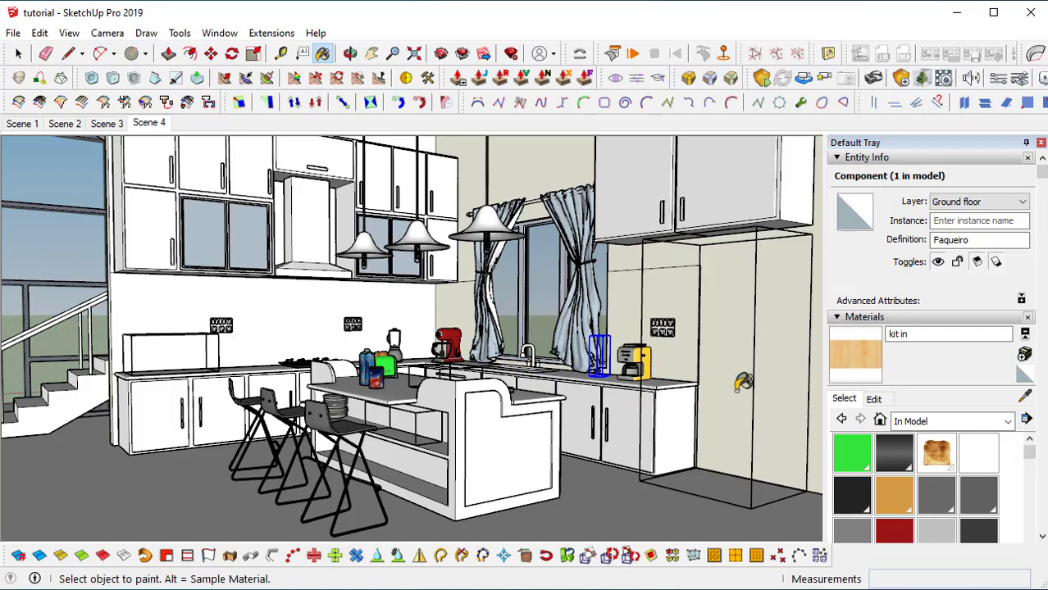
- Pick the kitchen top material from the materials in the model for painting the upper cabinets
scroll(975, 352, "down", 1)
left_click_drag(1031, 355, 1035, 425)
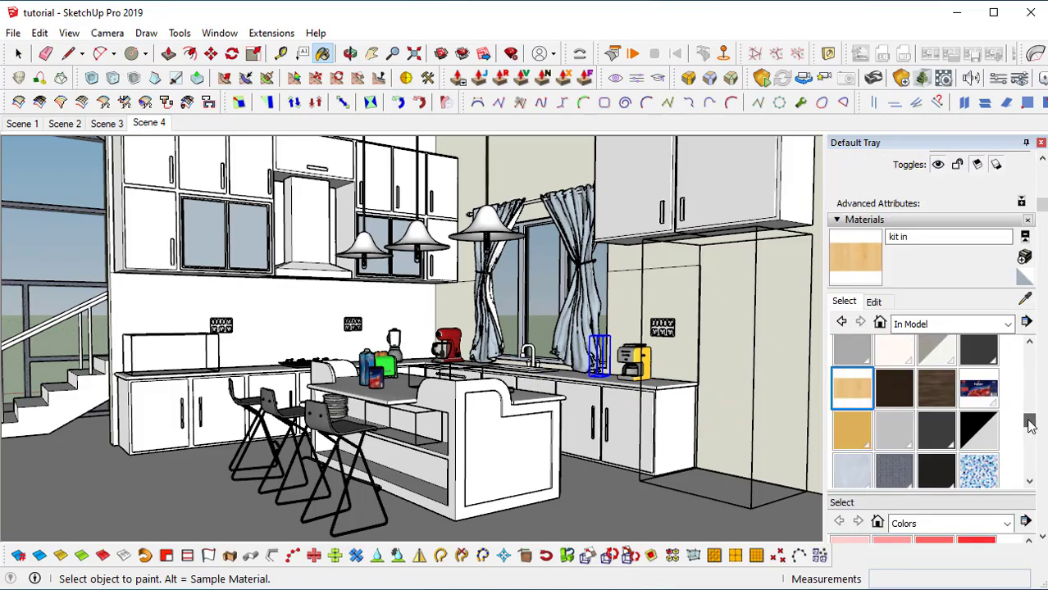
scroll(938, 397, "up", 1)
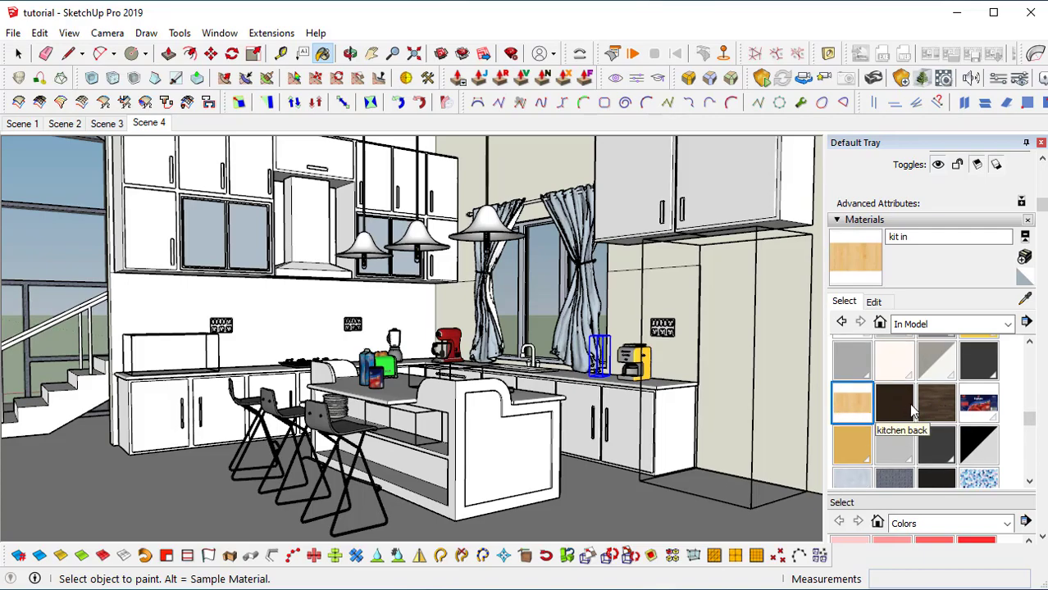
left_click(937, 403)
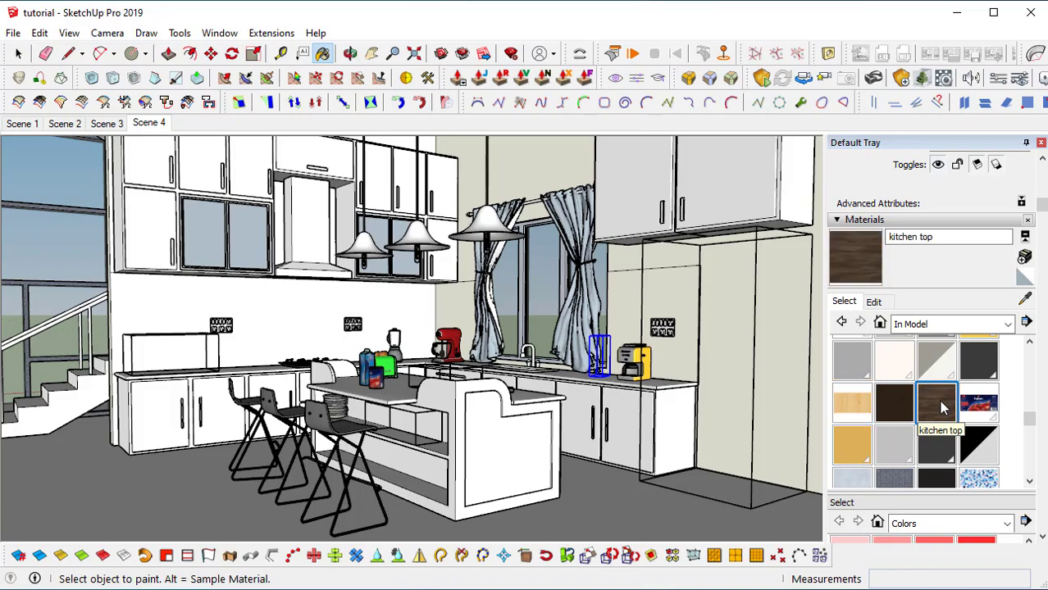
middle_click_drag(579, 287, 708, 378)
left_click(845, 262)
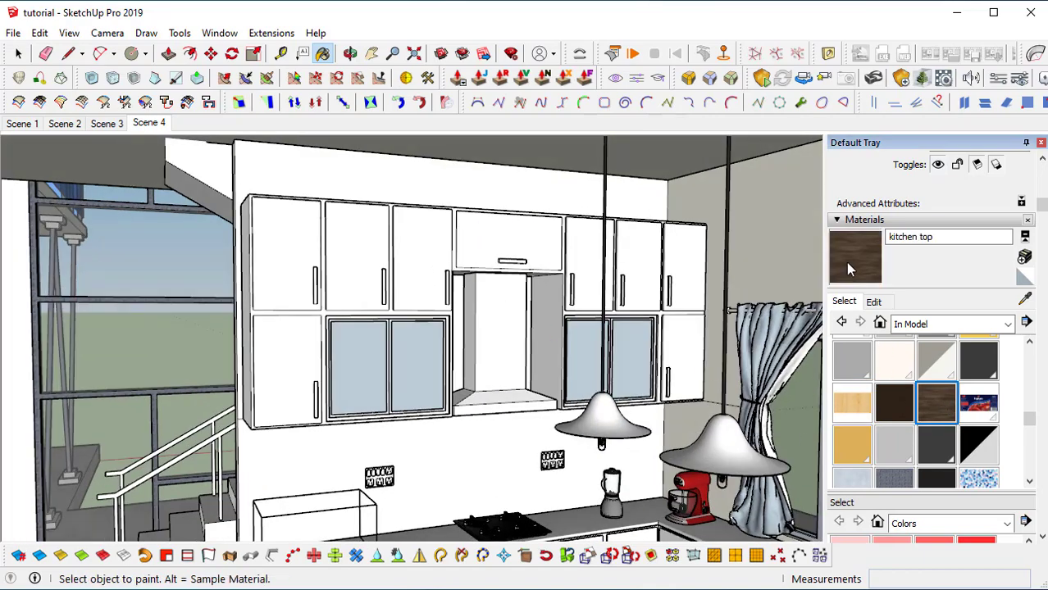
left_click(300, 239)
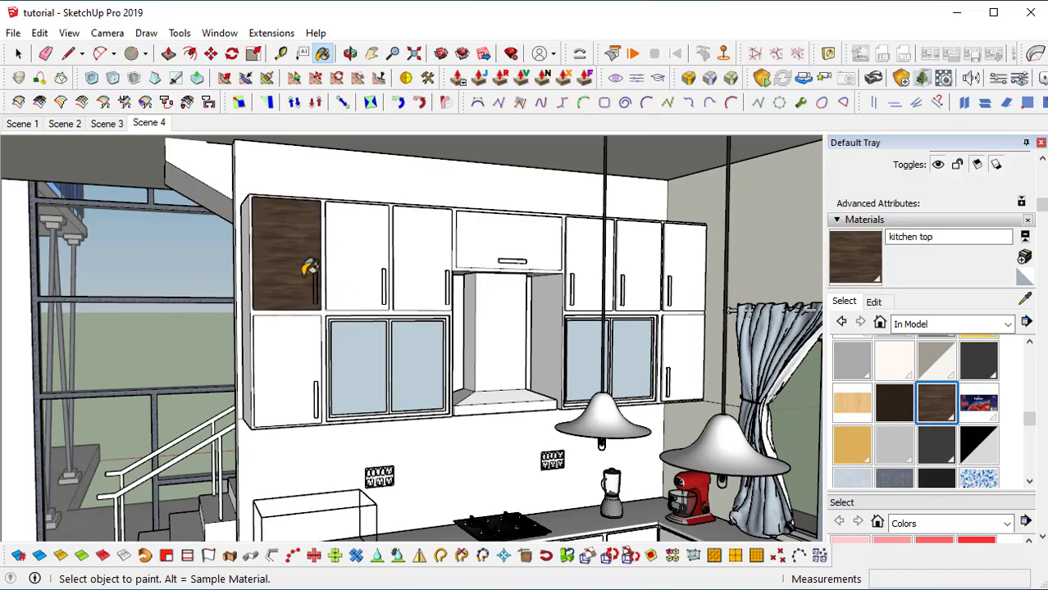
scroll(293, 254, "up", 3)
scroll(311, 228, "down", 2)
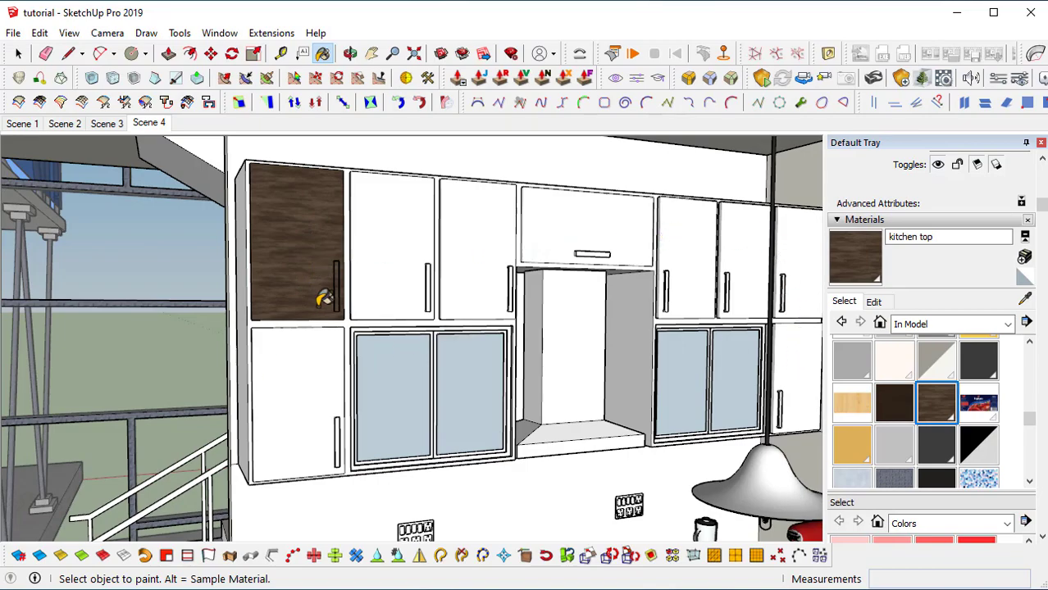
scroll(322, 300, "up", 2)
key("ctrl+z")
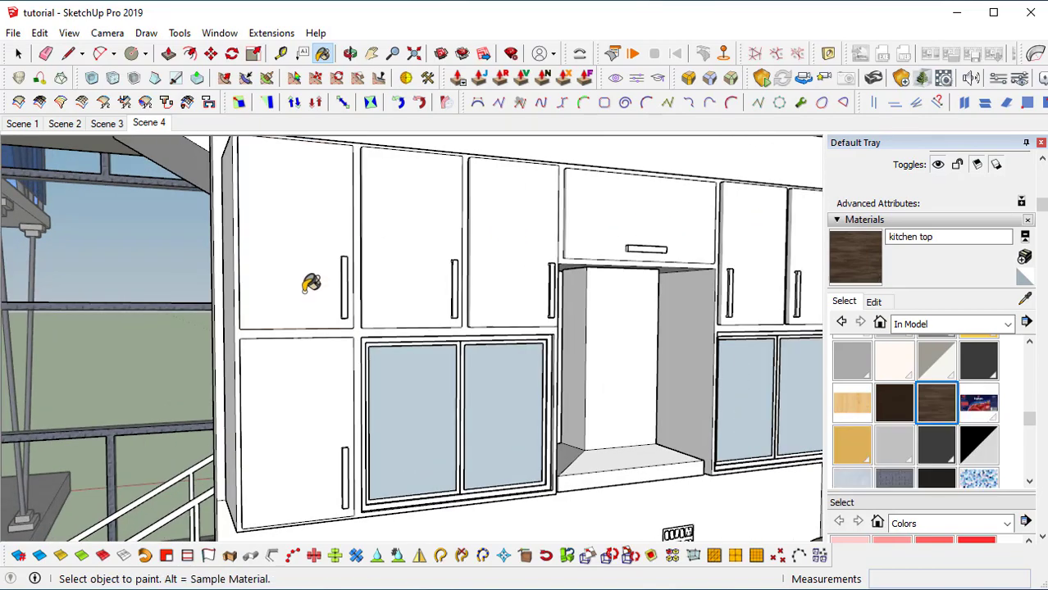
- Open the first upper cabinet door for editing, paint its door panel with the kitchen top material, and leave the component
key("space")
double_click(297, 276)
middle_click_drag(290, 243, 305, 262)
scroll(291, 257, "up", 3)
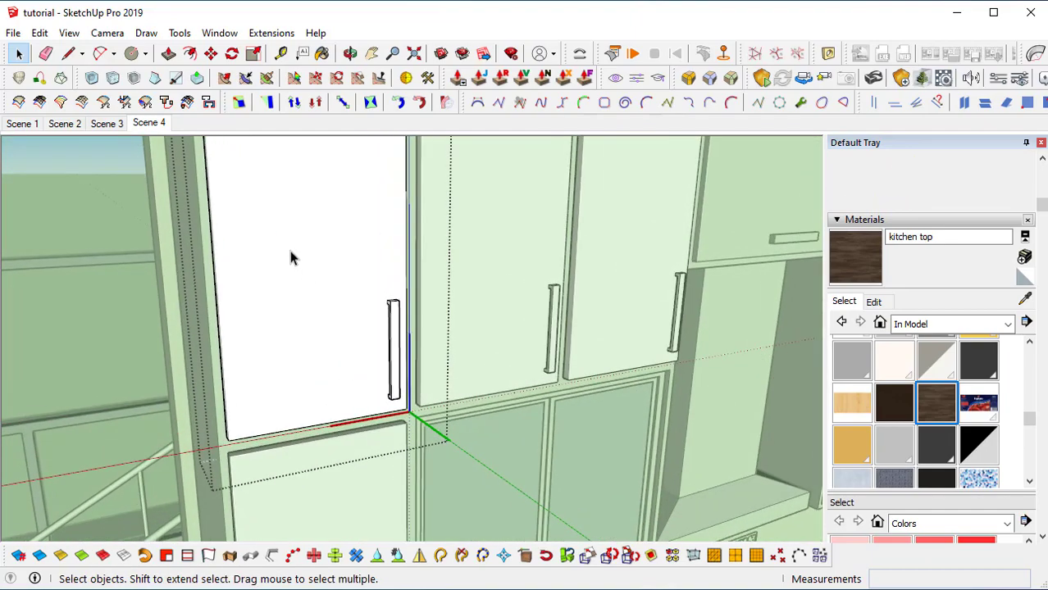
left_click(393, 330)
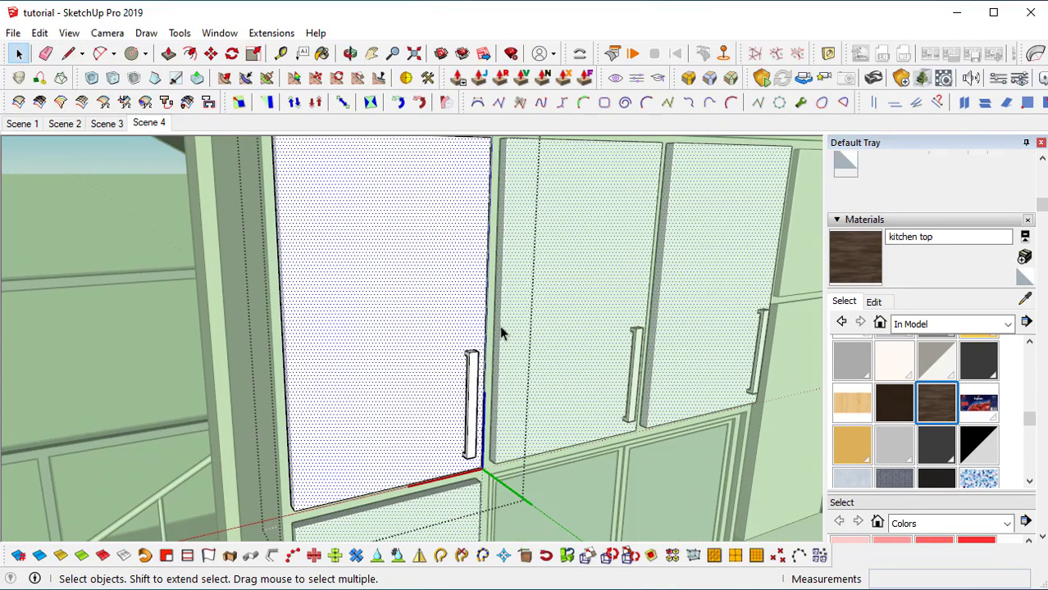
double_click(405, 297)
left_click(939, 411)
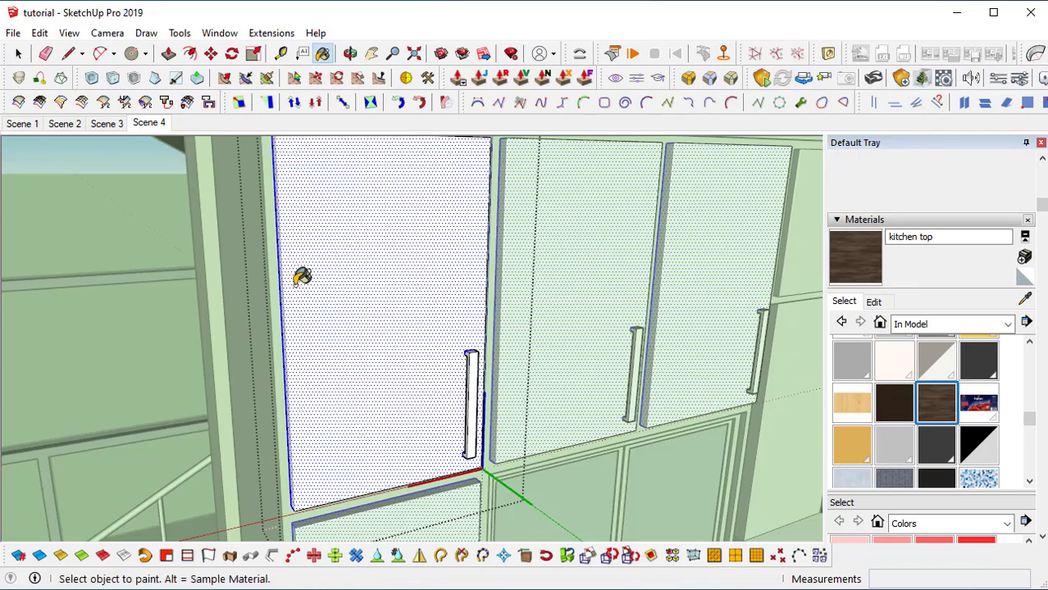
left_click(407, 292)
key("space")
left_click(194, 287)
scroll(358, 298, "down", 7)
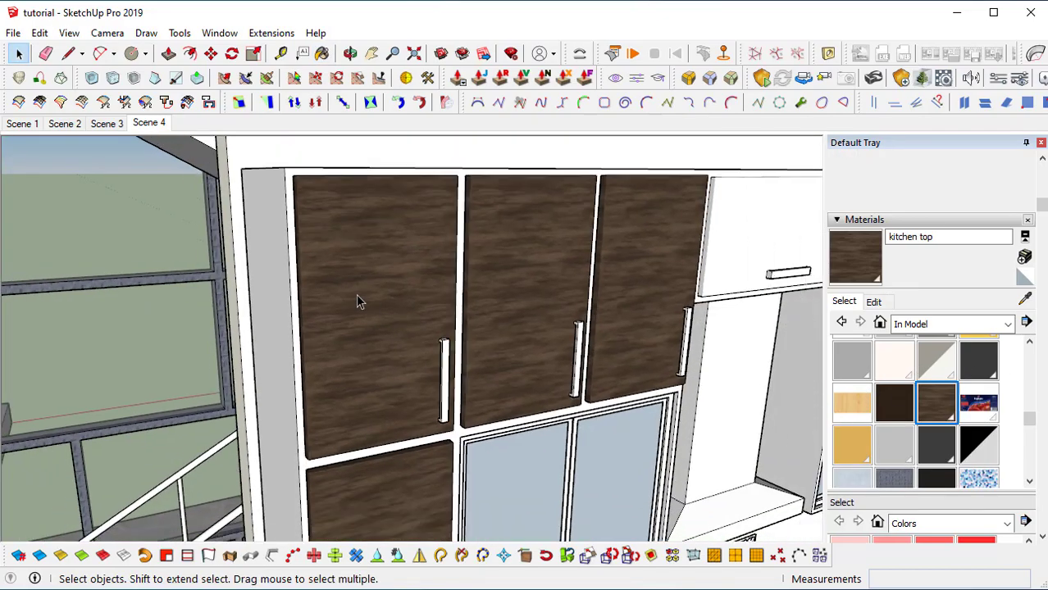
- Open the first base cabinet door beside the stairs, paint its panel with the kitchen top material, and leave the component
middle_click_drag(391, 302, 283, 228, "shift")
scroll(284, 228, "down", 2)
middle_click_drag(483, 326, 693, 190)
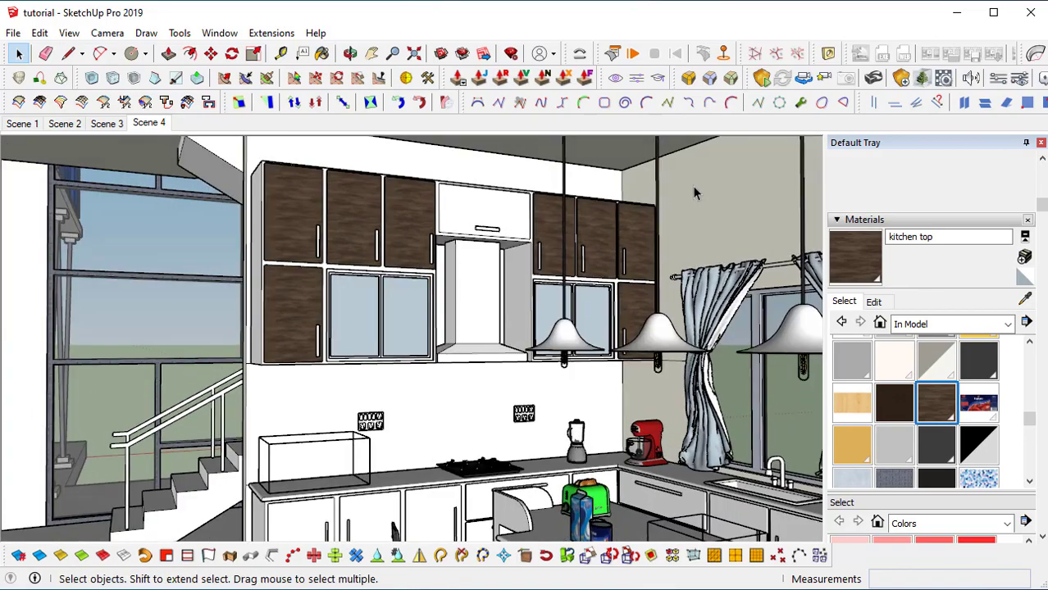
scroll(369, 321, "down", 1)
scroll(416, 376, "down", 3)
middle_click_drag(427, 259, 431, 94)
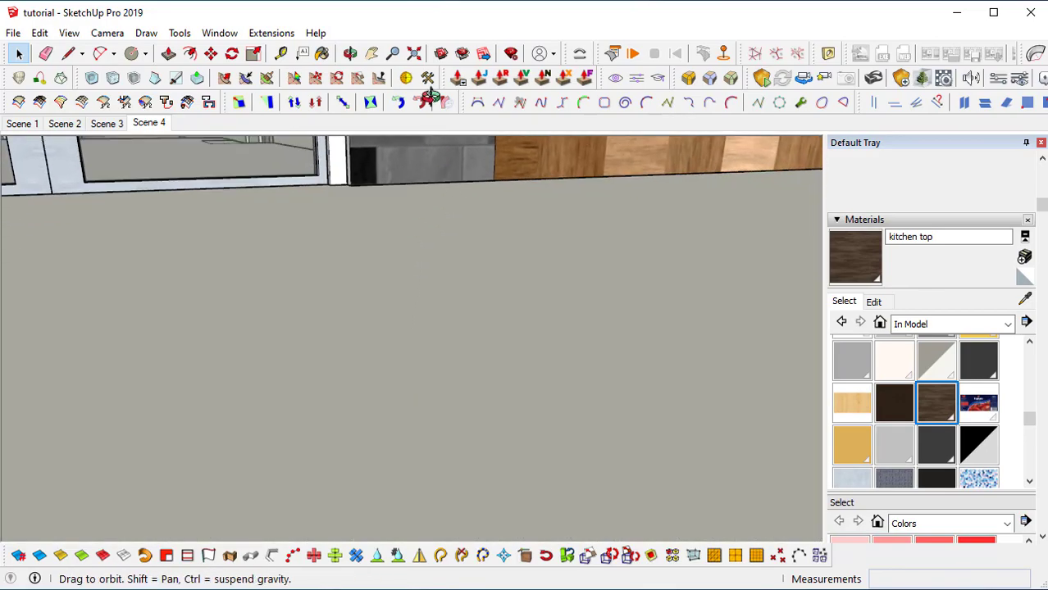
scroll(362, 438, "up", 4)
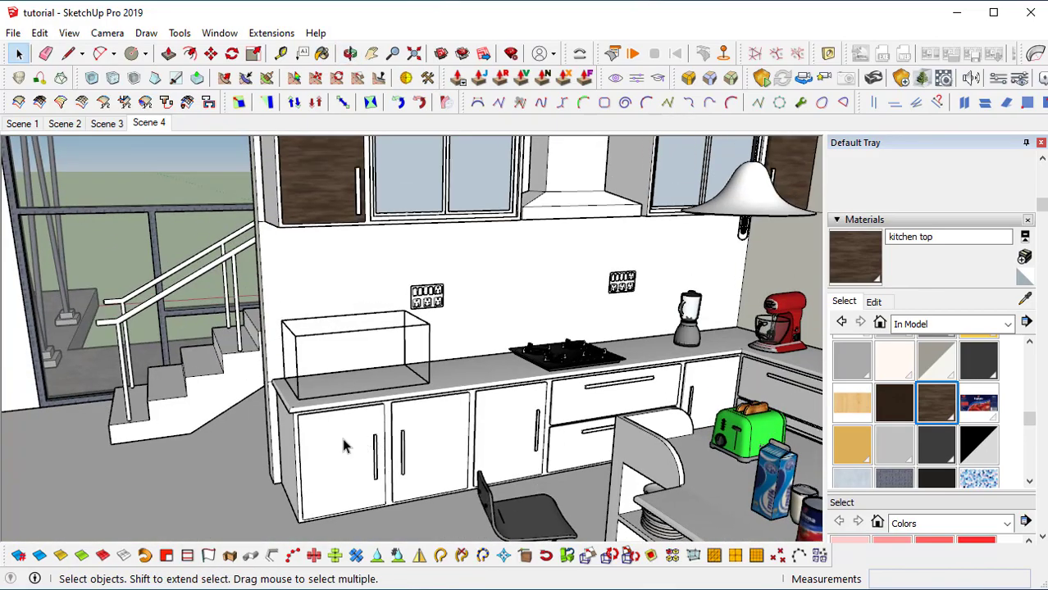
double_click(344, 445)
scroll(344, 459, "up", 2)
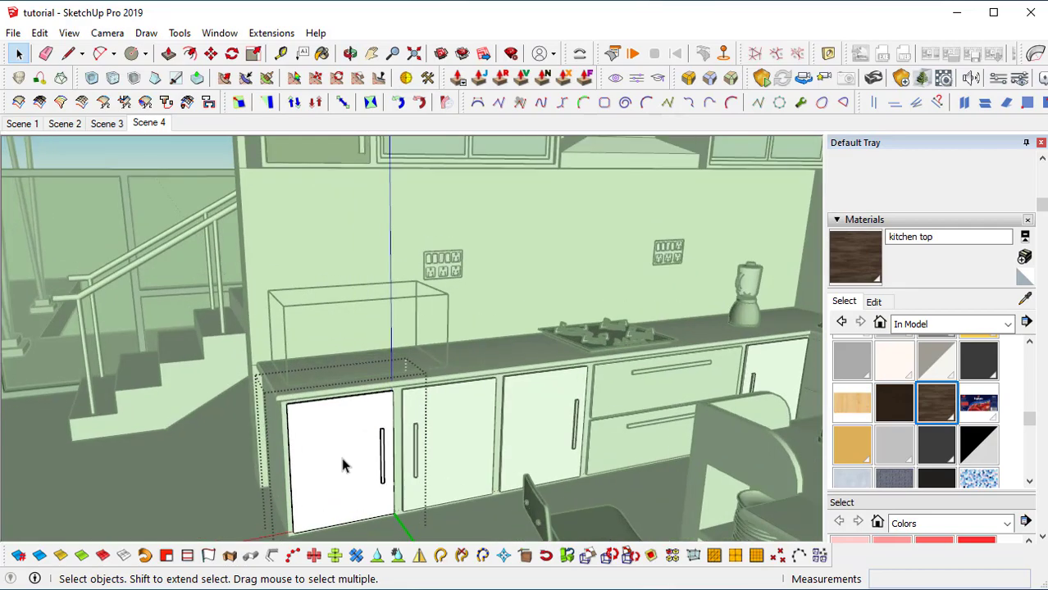
double_click(343, 461)
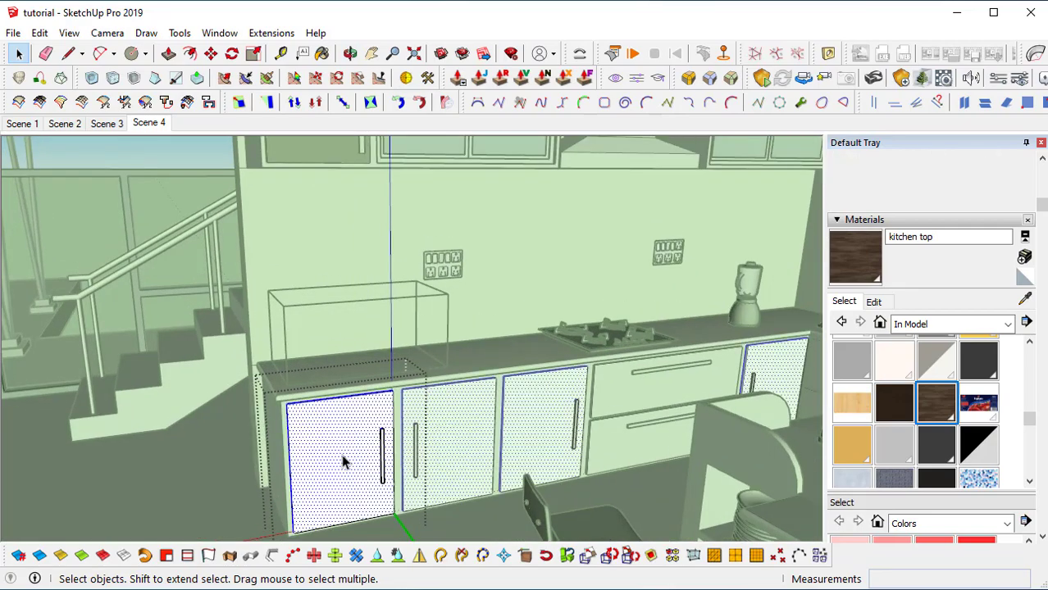
key("b")
left_click(349, 439)
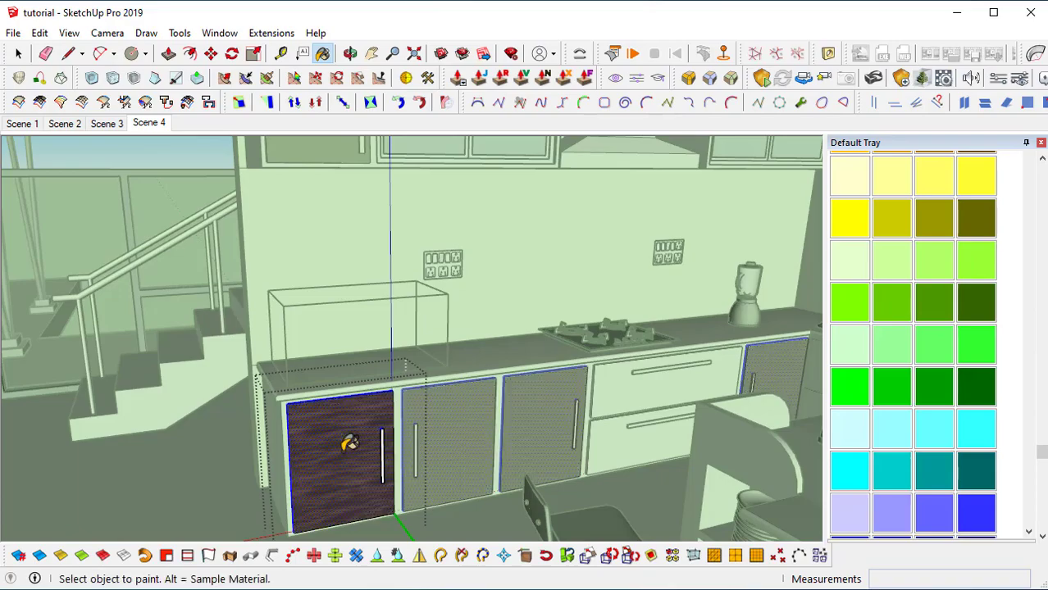
key("space")
left_click(211, 421)
- Open the upper cabinet group and paint the flap door above the range hood with the kitchen top material
scroll(390, 300, "down", 4)
middle_click_drag(509, 271, 447, 416)
scroll(380, 432, "up", 3)
middle_click_drag(322, 299, 386, 326)
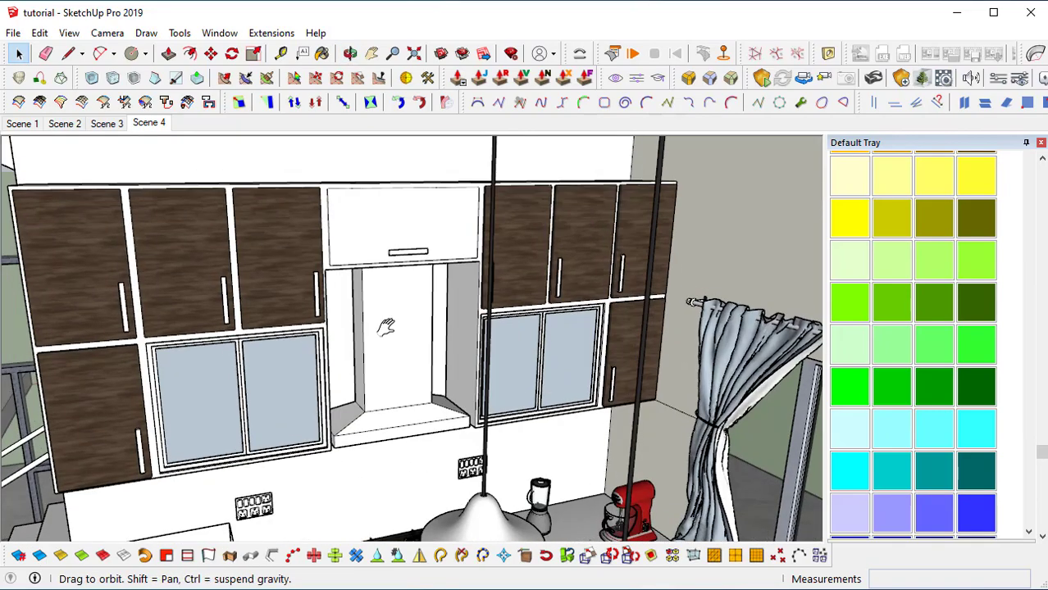
scroll(373, 223, "up", 2)
double_click(374, 223)
left_click(375, 213)
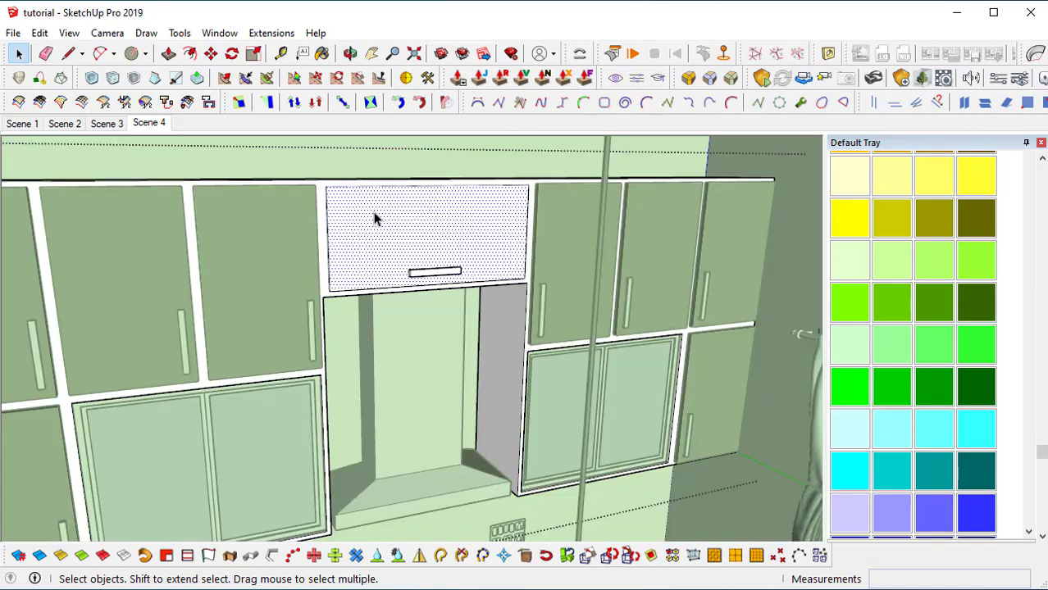
key("b")
left_click(379, 204)
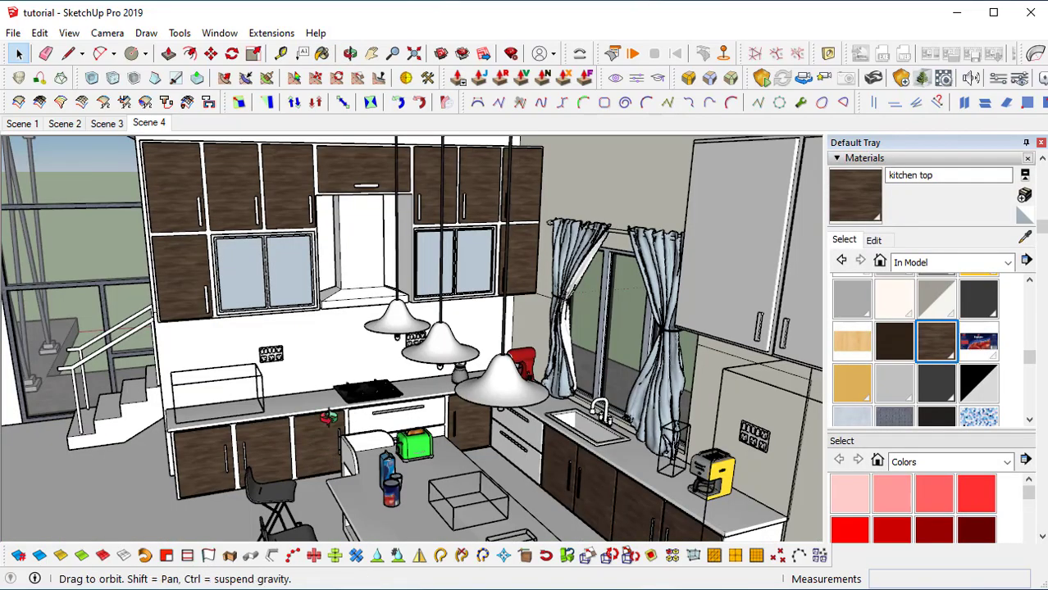
- Bring the bare side of the upper cabinets into view and pick the kitchen back material for painting
mouse_move(179, 280)
middle_mouse_down()
mouse_move(522, 399)
mouse_move(466, 332)
middle_mouse_up()
scroll(328, 349, "up", 2)
middle_click_drag(324, 336, 113, 237)
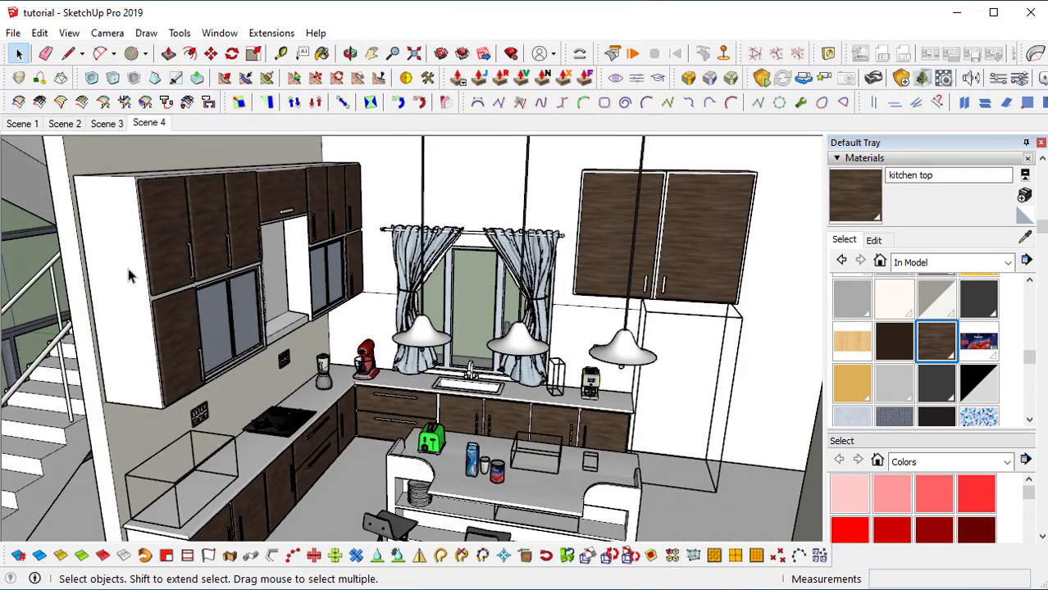
middle_click_drag(246, 398, 211, 269, "shift")
left_click(894, 341)
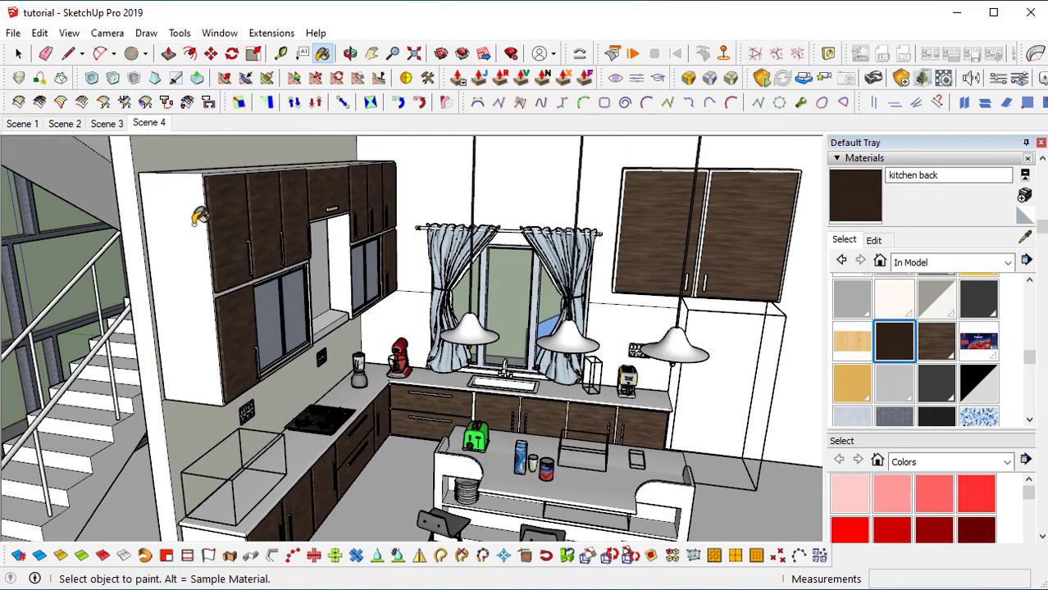
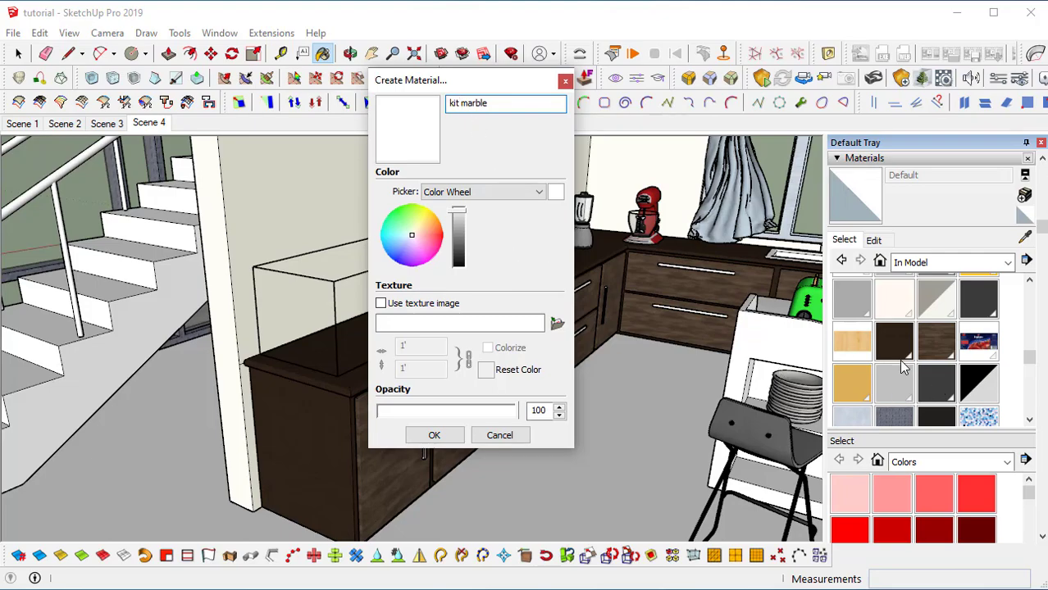
- Give the kit marble material the N texture from the Image map files > Marbles folder, and create it
left_click(381, 303)
left_click(685, 187)
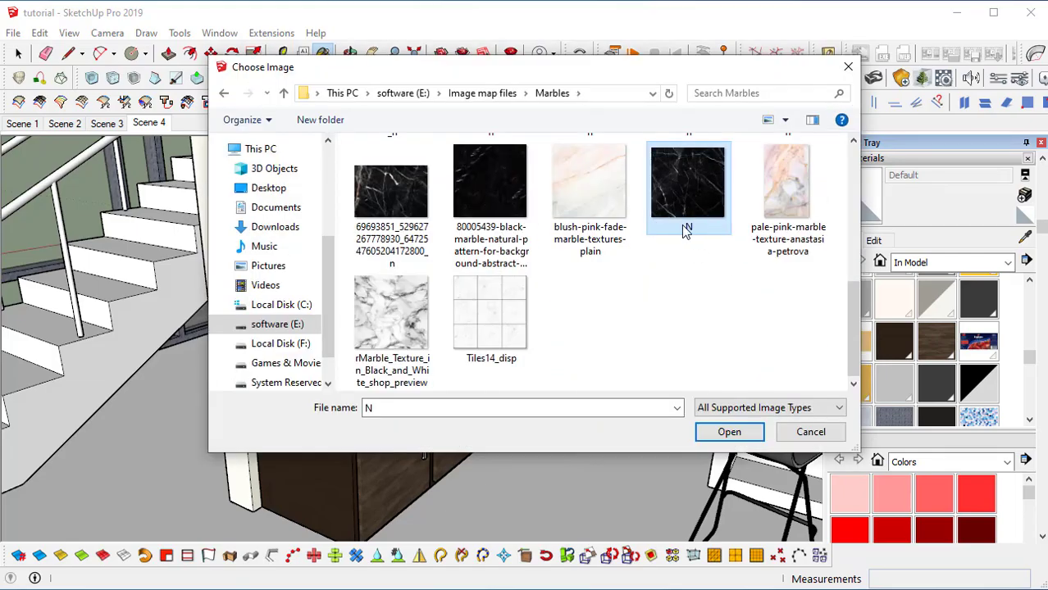
left_click(729, 430)
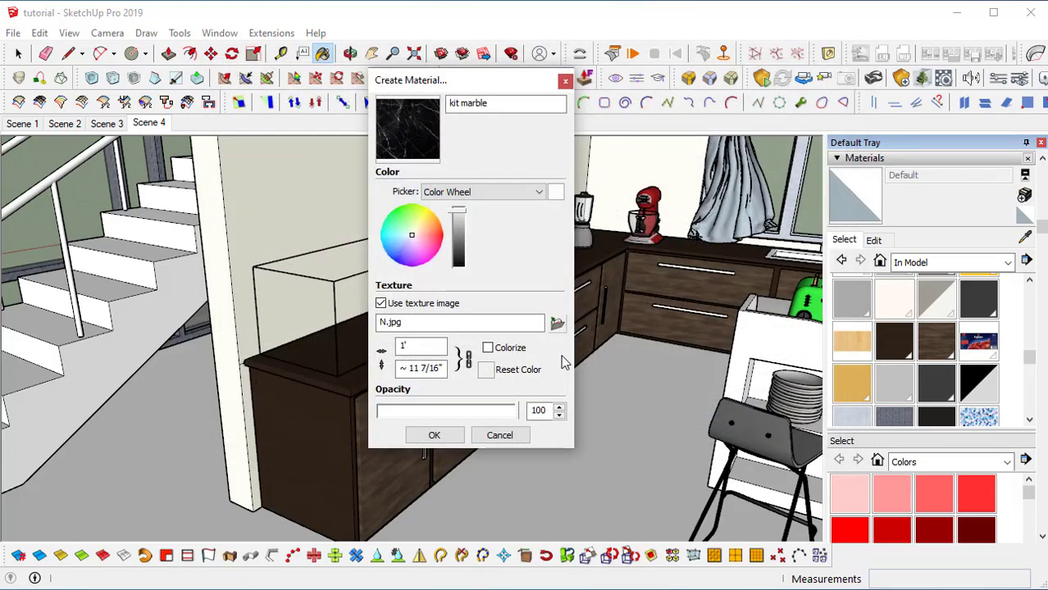
left_click(432, 434)
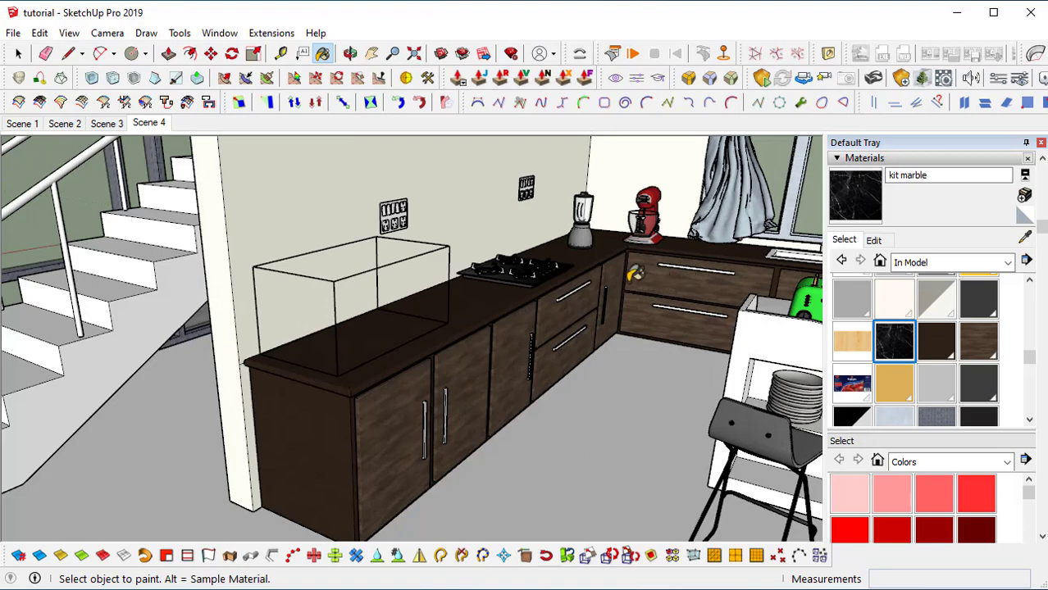
- Open the base cabinet group, paint its L-shaped countertop with the kit marble material, and leave the group
scroll(408, 375, "up", 5)
key("space")
double_click(364, 408)
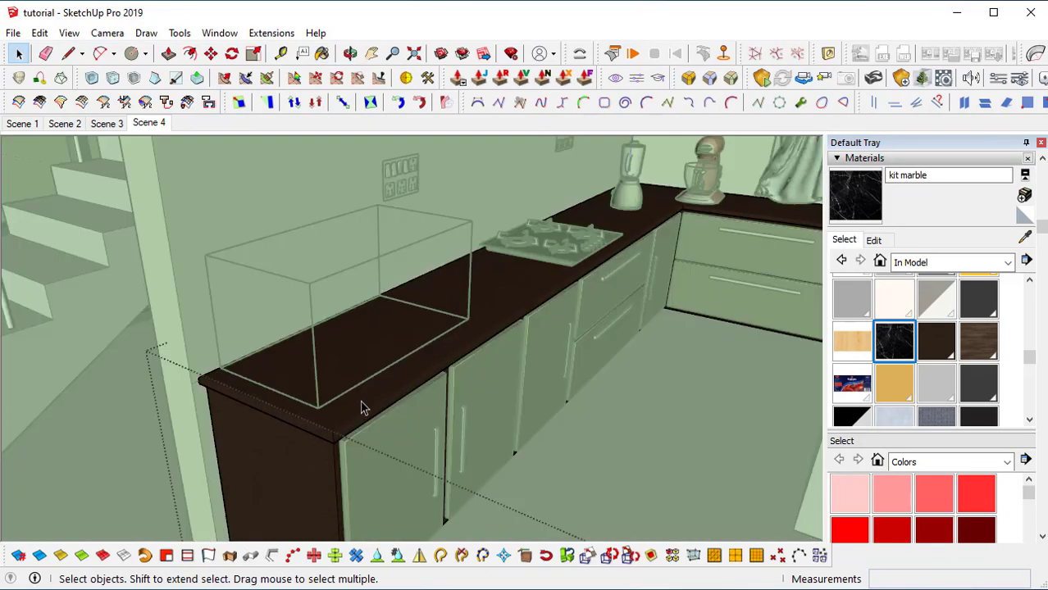
left_click(363, 401)
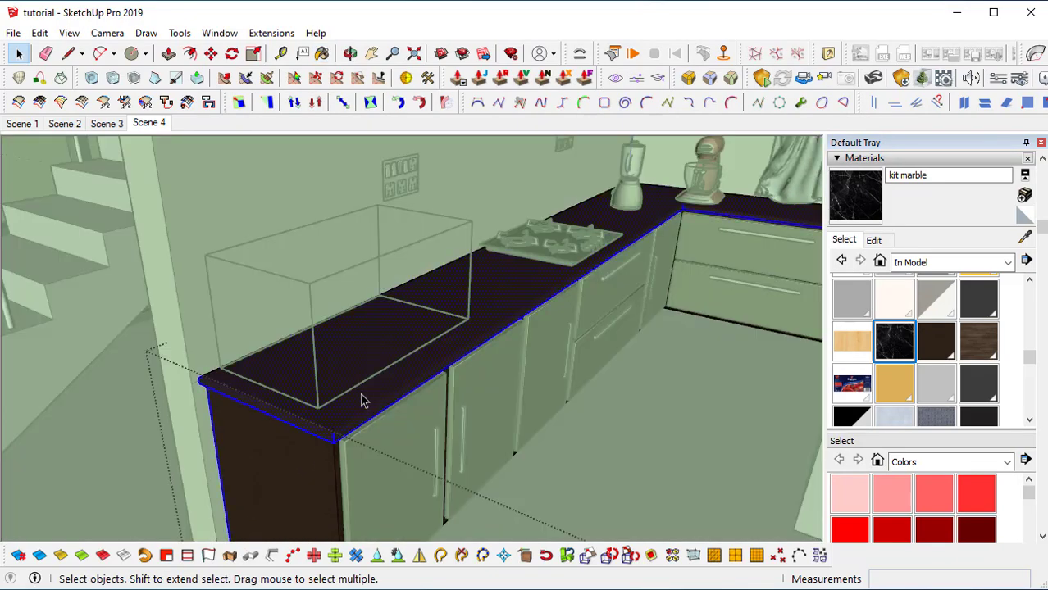
left_click(861, 209)
left_click(498, 301)
key("space")
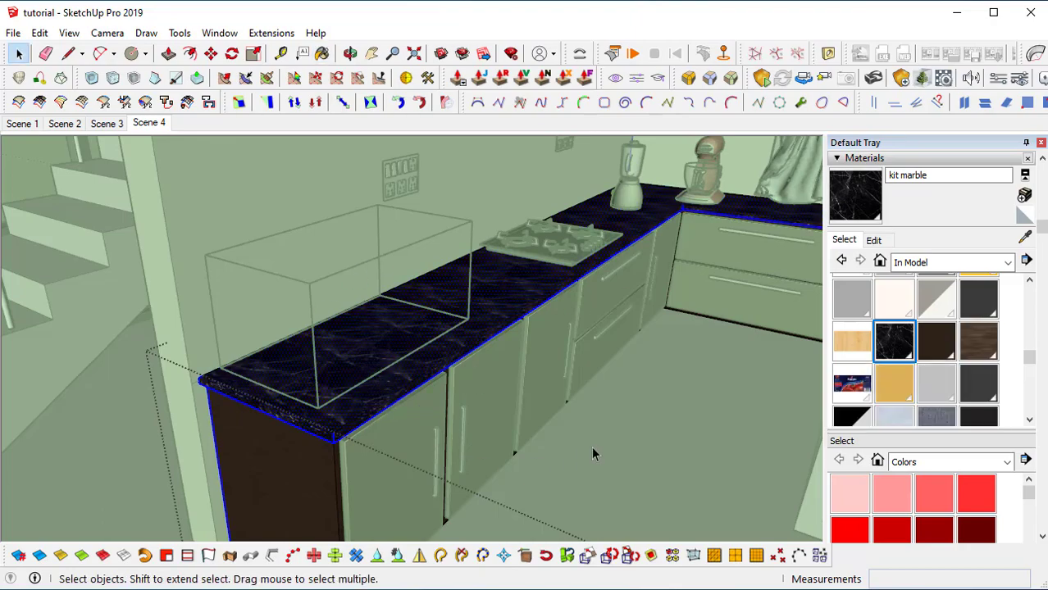
middle_click_drag(441, 360, 150, 334)
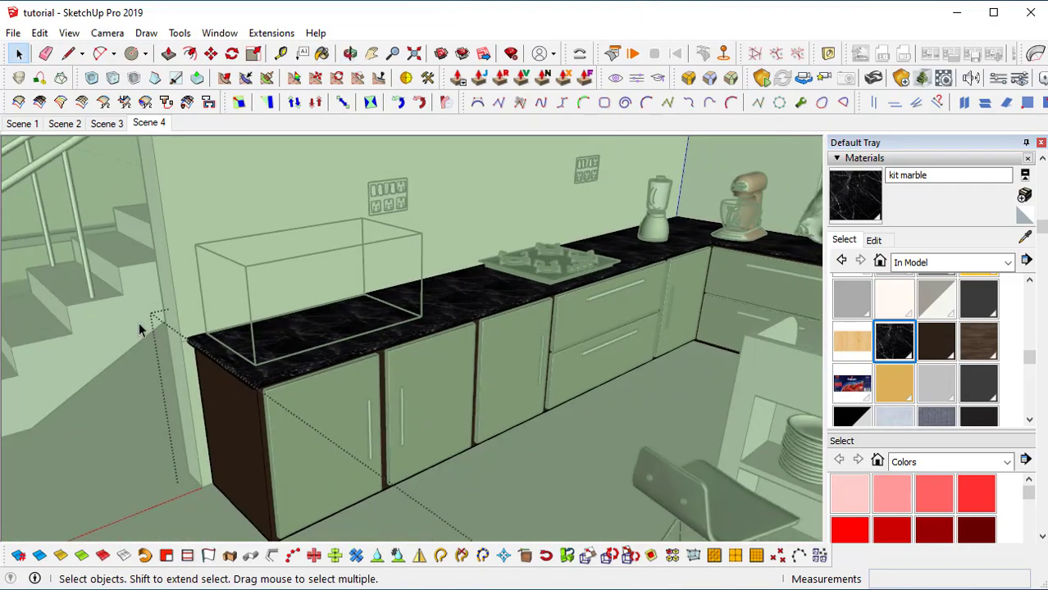
key("Escape")
- Open the kitchen island group, paint its countertop with the kit marble material, and leave the group
middle_click_drag(113, 254, 352, 345)
left_click(346, 347)
double_click(340, 333)
left_click(334, 324)
key("b")
left_click(333, 324)
key("space")
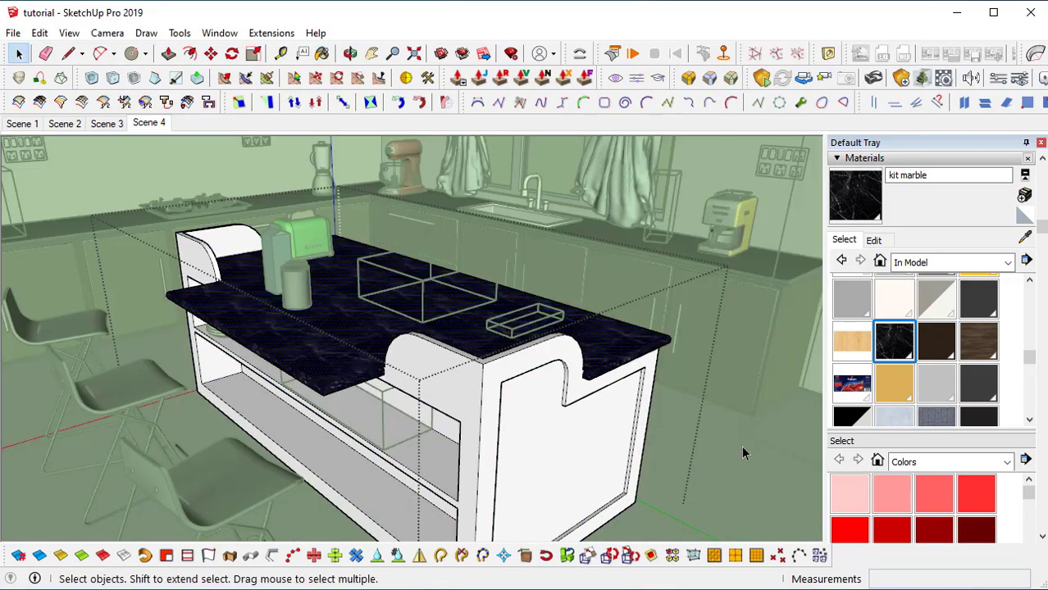
key("Escape")
- Sample the kitchen back material from the base cabinet's side and paint the white island body with it
mouse_move(725, 429)
middle_mouse_down()
mouse_move(615, 417)
mouse_move(574, 361)
middle_mouse_up()
left_click(1025, 236)
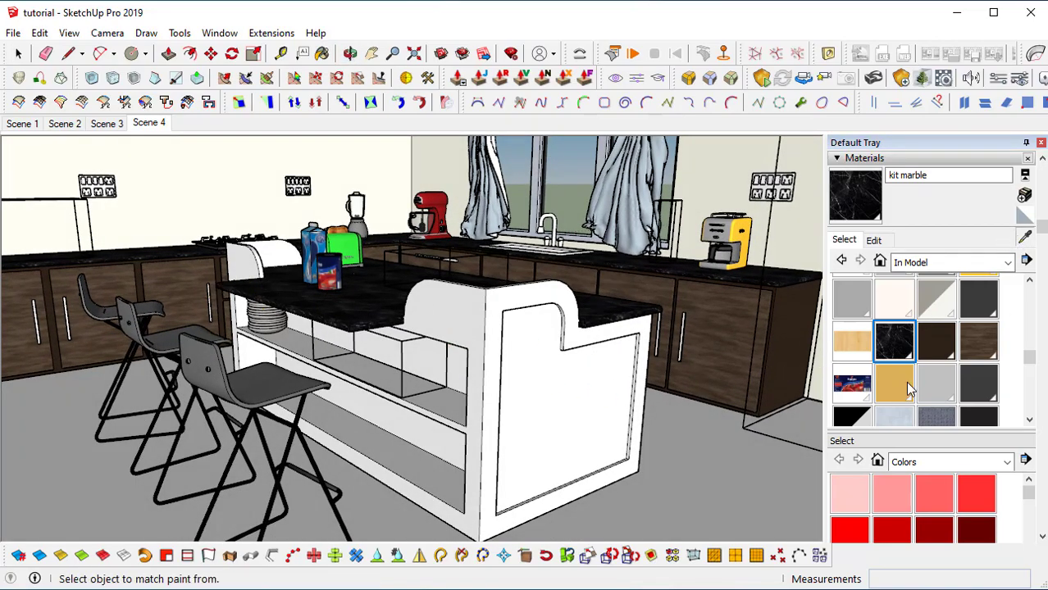
middle_click_drag(690, 309, 590, 311, "shift")
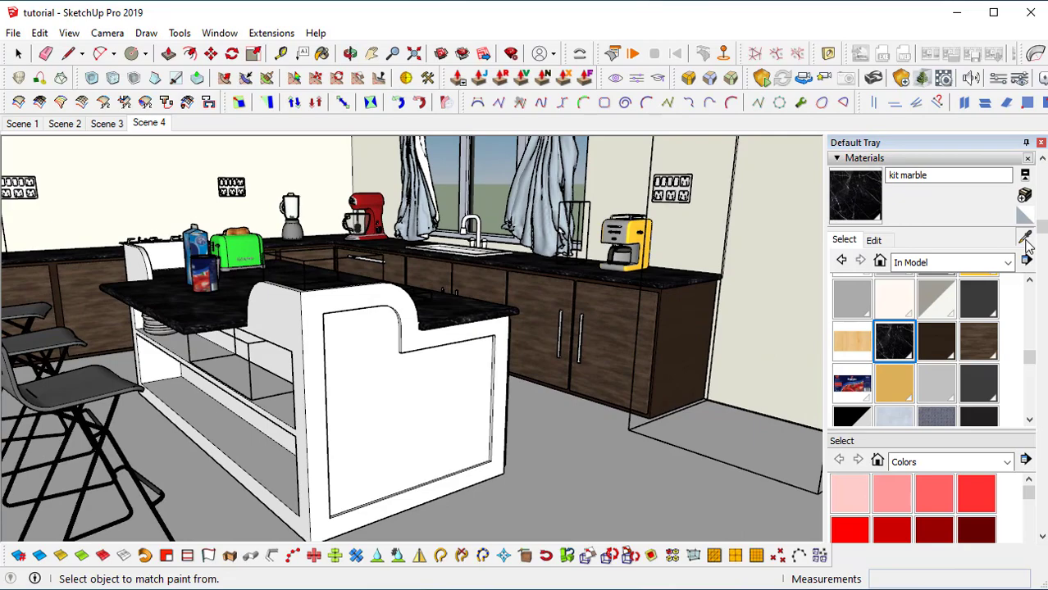
middle_click_drag(753, 311, 668, 324)
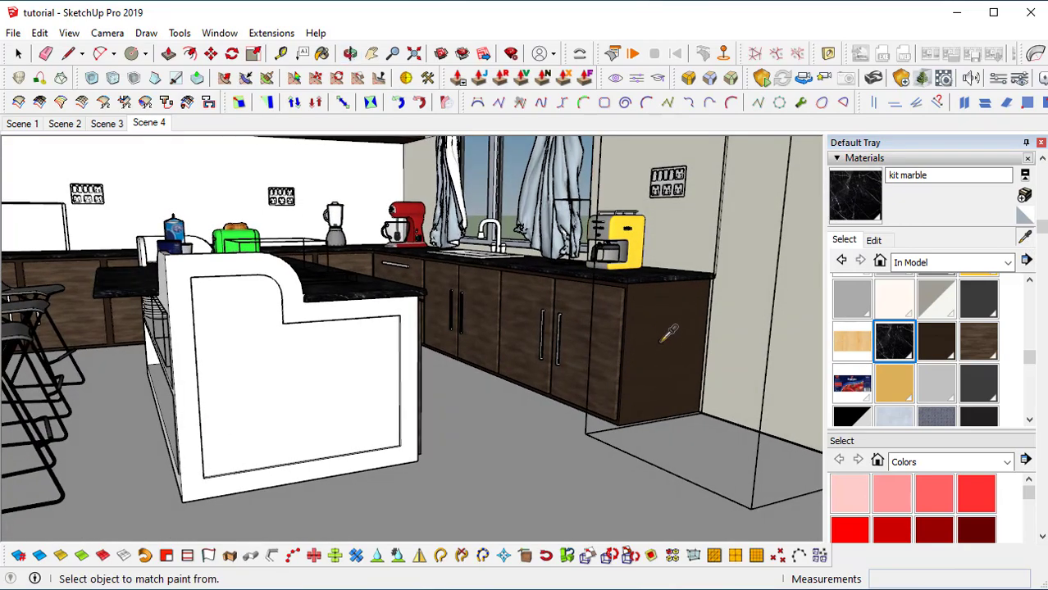
scroll(673, 320, "up", 2)
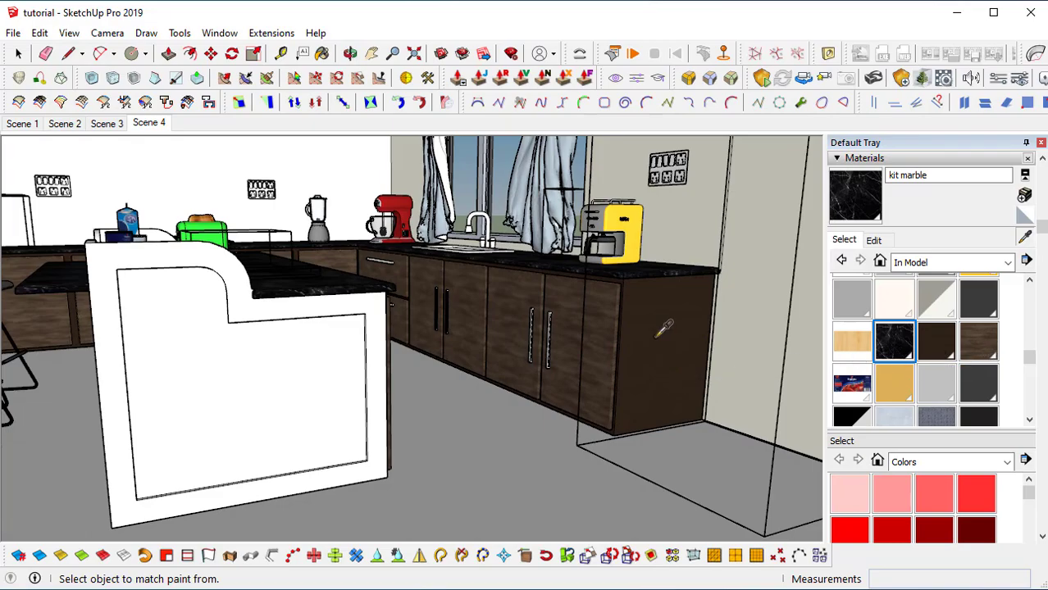
left_click(656, 312)
mouse_move(568, 327)
middle_mouse_down()
mouse_move(606, 374)
mouse_move(728, 351)
mouse_move(537, 335)
mouse_move(494, 311)
mouse_move(485, 358)
mouse_move(470, 340)
middle_mouse_up()
left_click(726, 354)
mouse_move(671, 406)
middle_mouse_down()
mouse_move(555, 357)
mouse_move(650, 423)
mouse_move(619, 386)
mouse_move(512, 405)
middle_mouse_up()
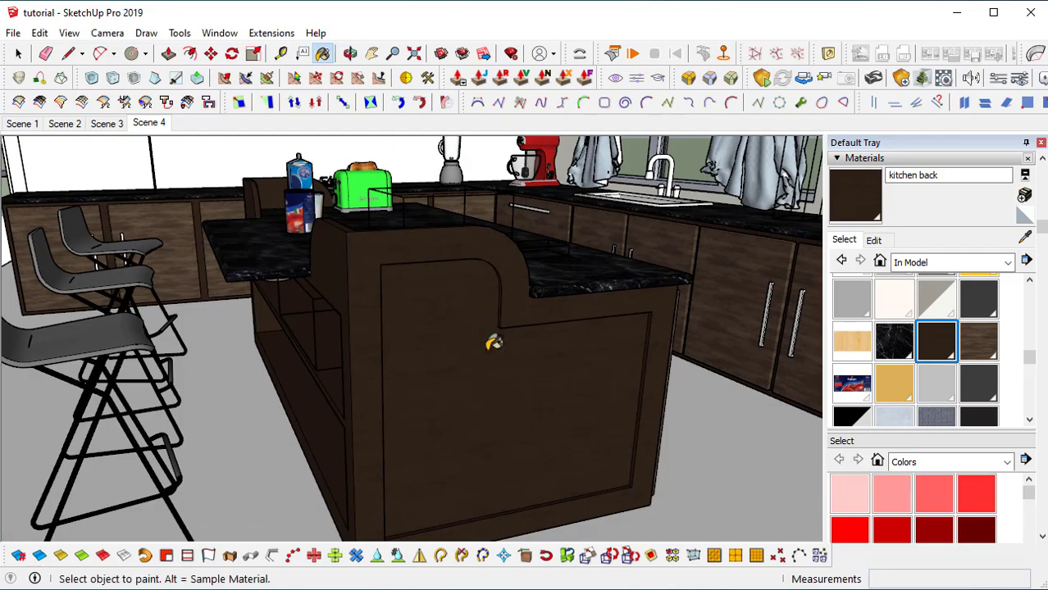
key("space")
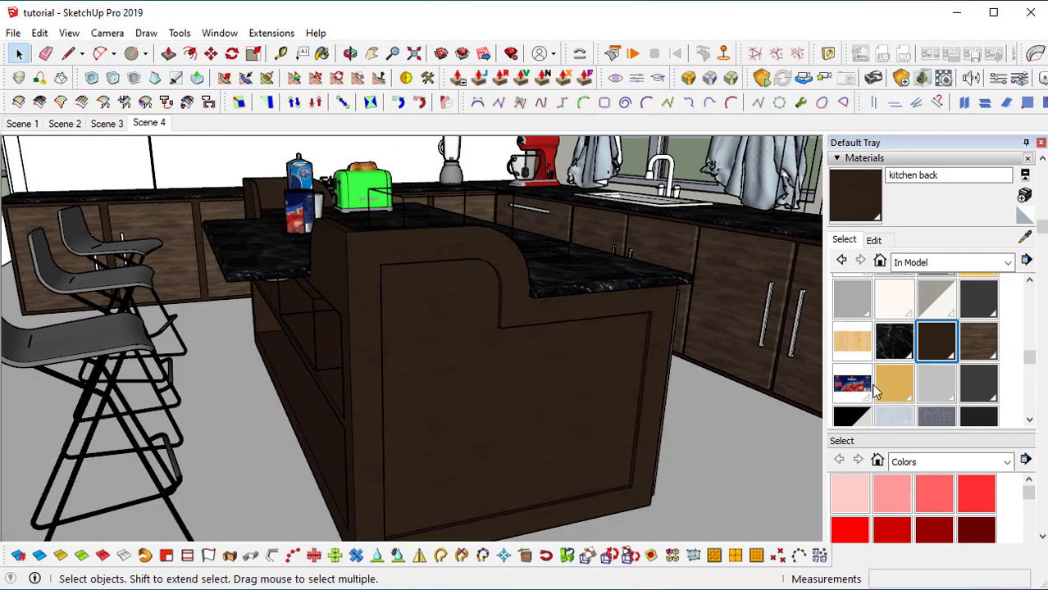
- Open the island group, paint its inset end panel with the kit in wood material, and leave the group
left_click(848, 344)
double_click(452, 370)
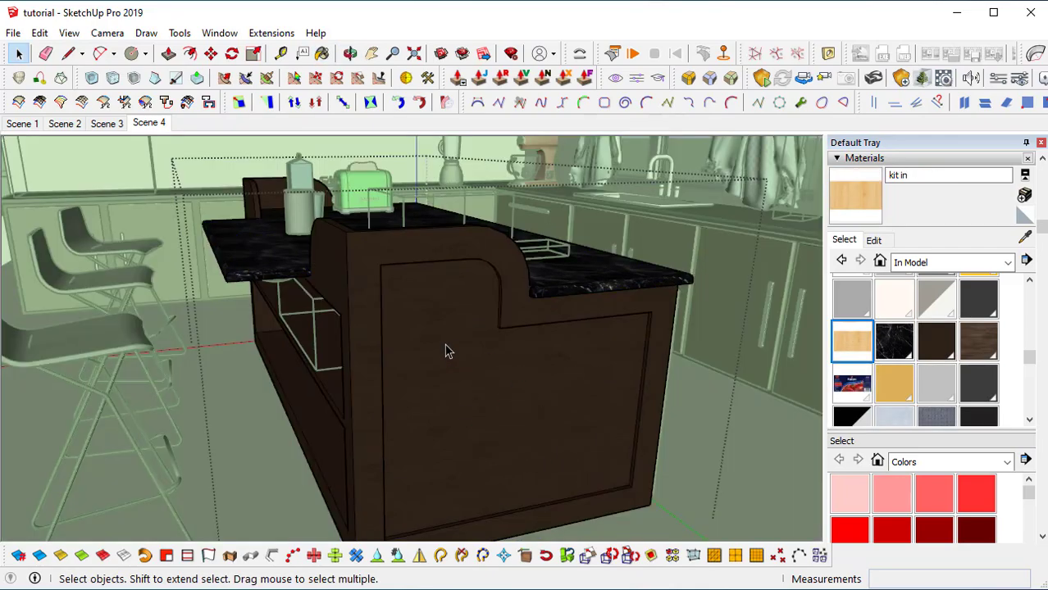
key("b")
left_click(386, 336)
mouse_move(387, 336)
middle_mouse_down()
mouse_move(795, 374)
mouse_move(789, 351)
mouse_move(496, 352)
mouse_move(543, 311)
mouse_move(570, 363)
mouse_move(585, 351)
mouse_move(300, 335)
mouse_move(468, 435)
mouse_move(507, 368)
mouse_move(548, 367)
middle_mouse_up()
left_click(590, 307)
key("space")
mouse_move(612, 390)
middle_mouse_down()
mouse_move(542, 356)
mouse_move(690, 390)
middle_mouse_up()
left_click(690, 387)
- Create a plain medium-gray material named aluminium
scroll(246, 261, "up", 3)
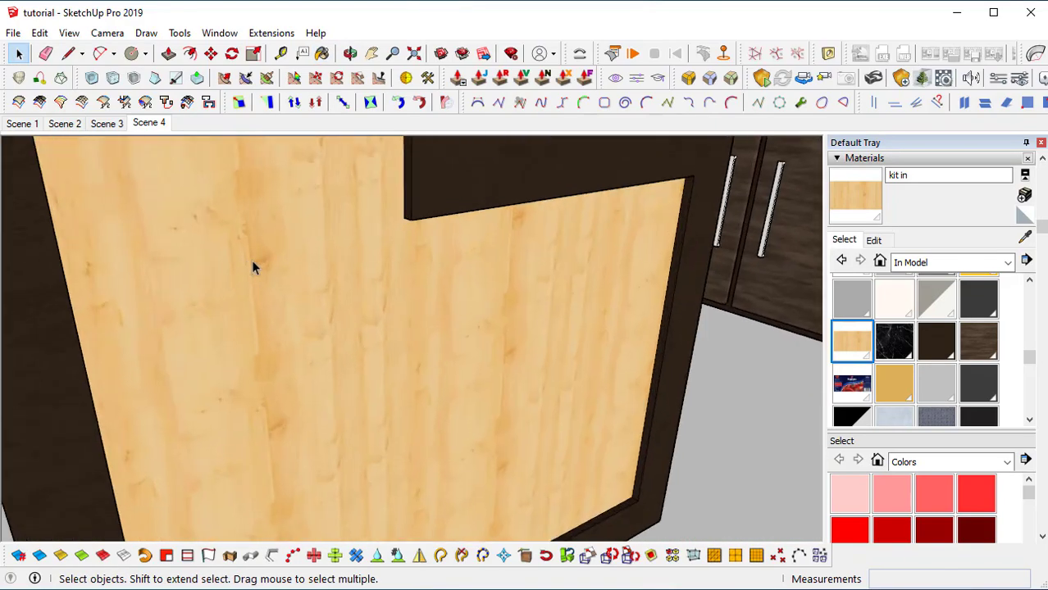
scroll(466, 341, "down", 7)
middle_click_drag(406, 343, 280, 267, "shift")
scroll(280, 267, "up", 2)
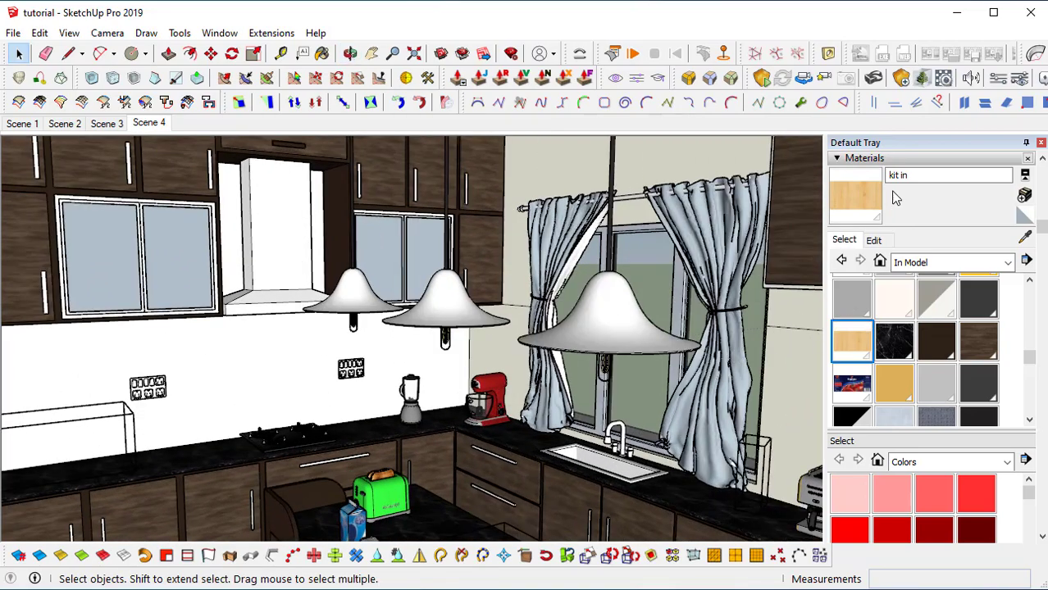
left_click(1024, 195)
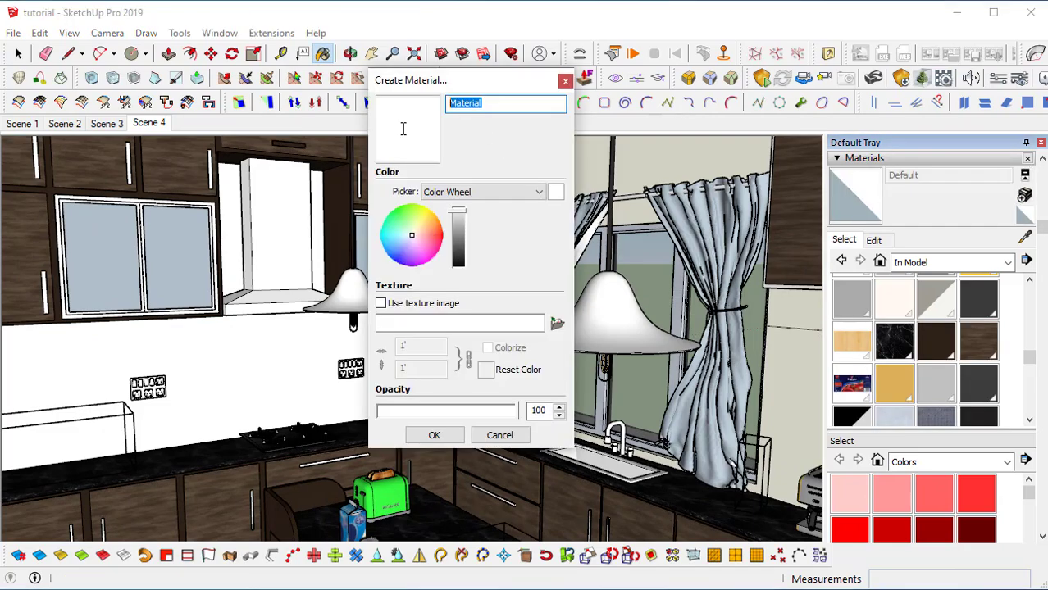
type("aluminium")
left_click_drag(515, 82, 518, 103)
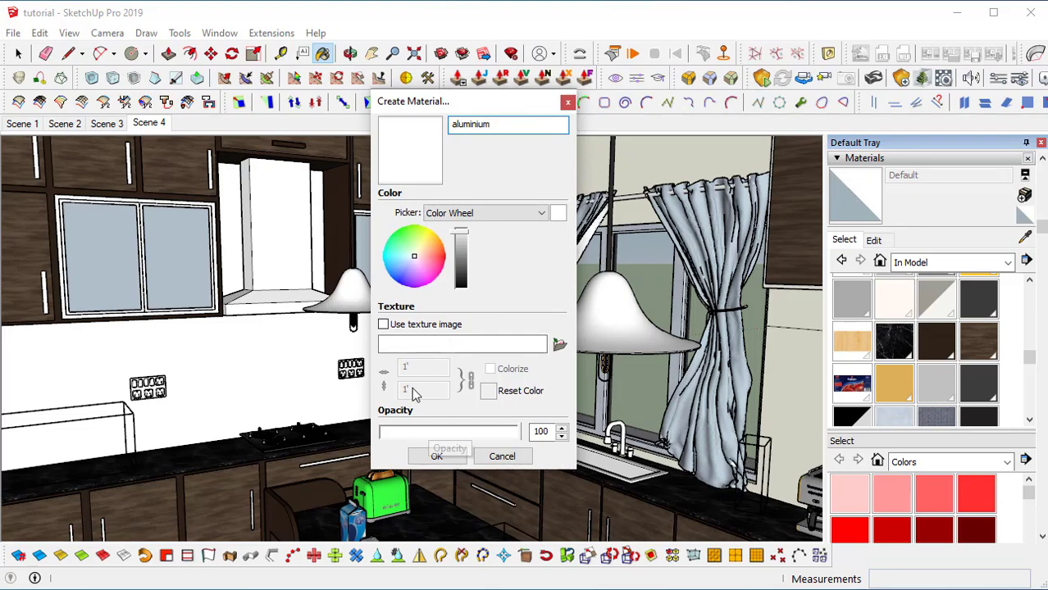
mouse_move(463, 254)
left_mouse_down()
mouse_move(464, 274)
mouse_move(465, 251)
left_mouse_up()
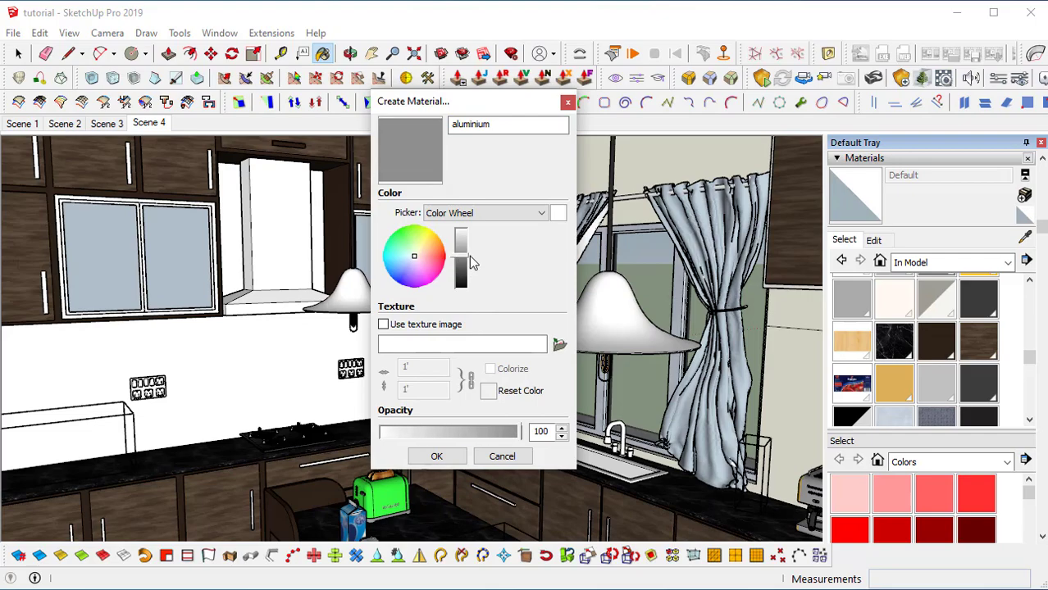
left_click(435, 456)
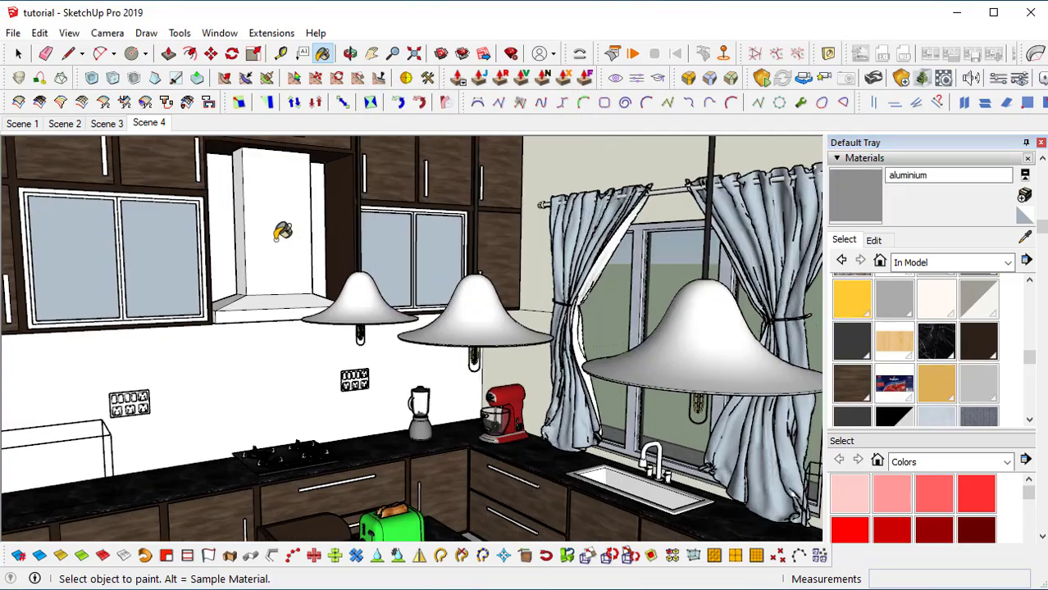
- Paint the range hood and the glazed upper cabinet units on both sides of it with aluminium
left_click(283, 236)
middle_click_drag(285, 244, 340, 253)
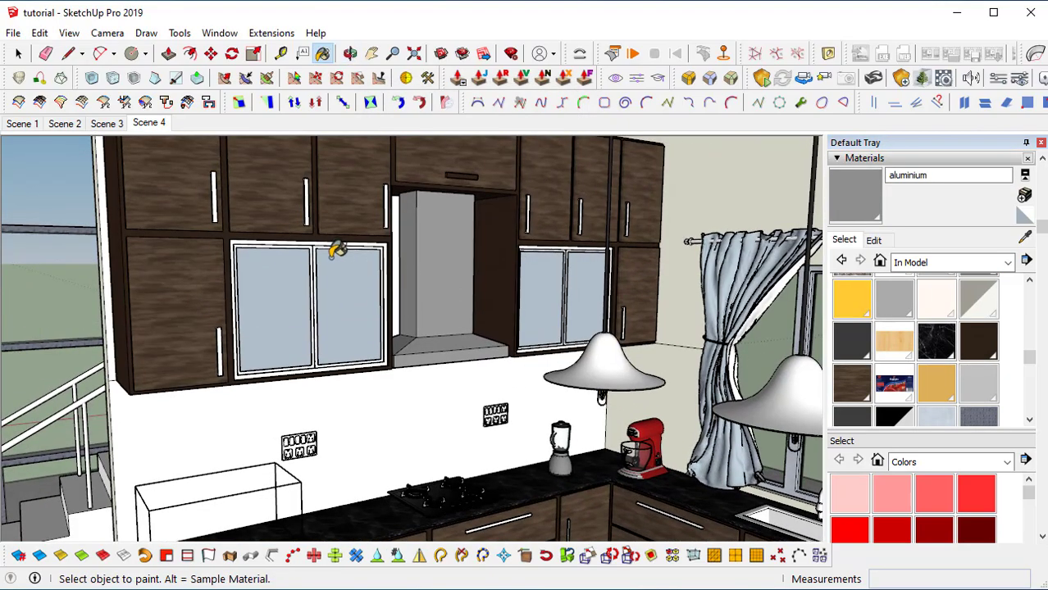
scroll(332, 247, "up", 5)
left_click(426, 264)
middle_click_drag(424, 267, 121, 276, "shift")
left_click(447, 250)
- Open the upper cabinet door component, select its handle, and paint it with aluminium
scroll(513, 258, "down", 3)
mouse_move(278, 324)
middle_mouse_down()
mouse_move(381, 362)
mouse_move(364, 401)
middle_mouse_up()
scroll(271, 375, "up", 3)
key("space")
double_click(279, 366)
left_click(280, 358)
left_click_drag(261, 290, 312, 416)
key("ctrl+a")
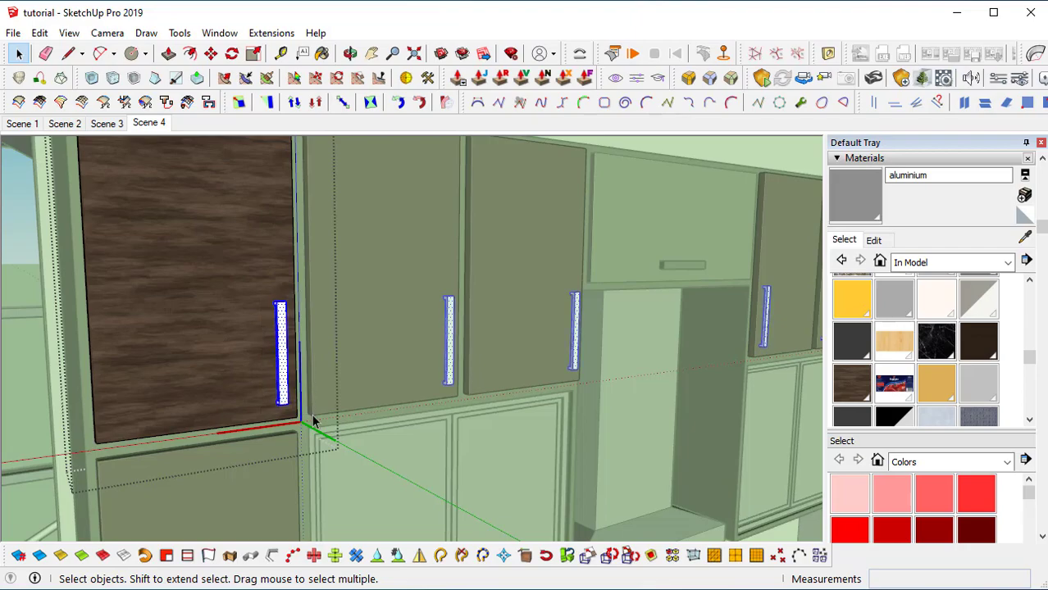
key("b")
left_click(282, 348)
key("space")
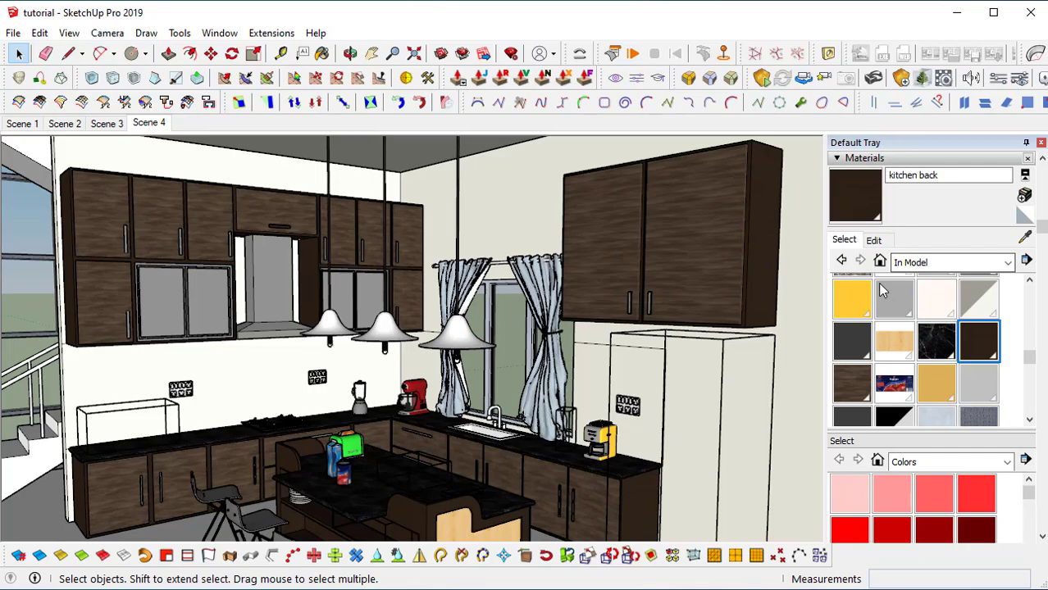
- Open the glazed cabinet door component, paint its pane with Translucent Glass Gray from the Glass and Mirrors collection, and leave the component
left_click(933, 263)
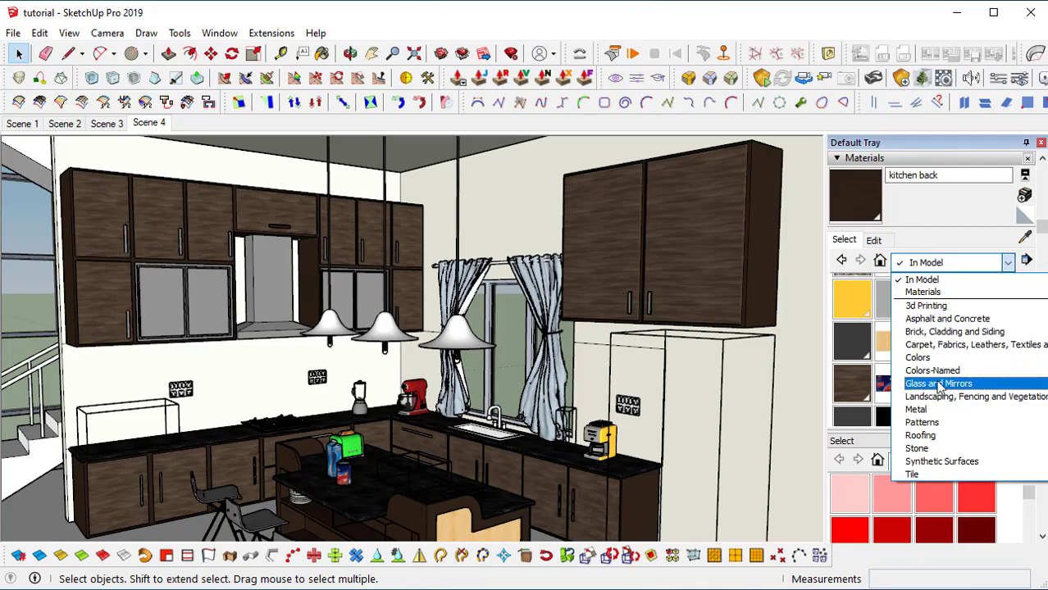
left_click(941, 383)
left_click(972, 351)
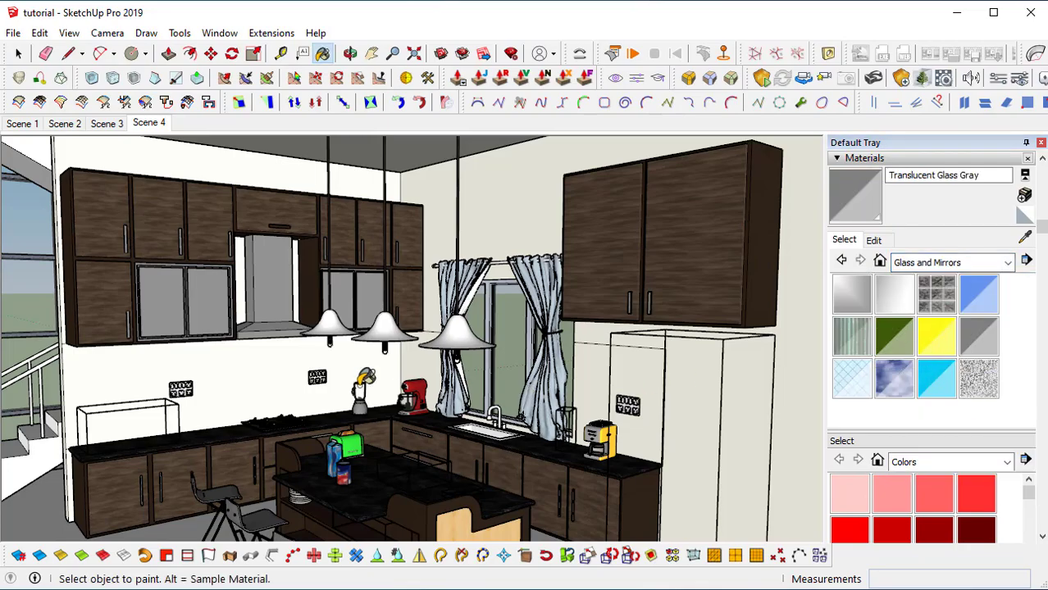
scroll(206, 304, "up", 4)
middle_click_drag(227, 316, 359, 392, "shift")
key("space")
scroll(270, 344, "up", 3)
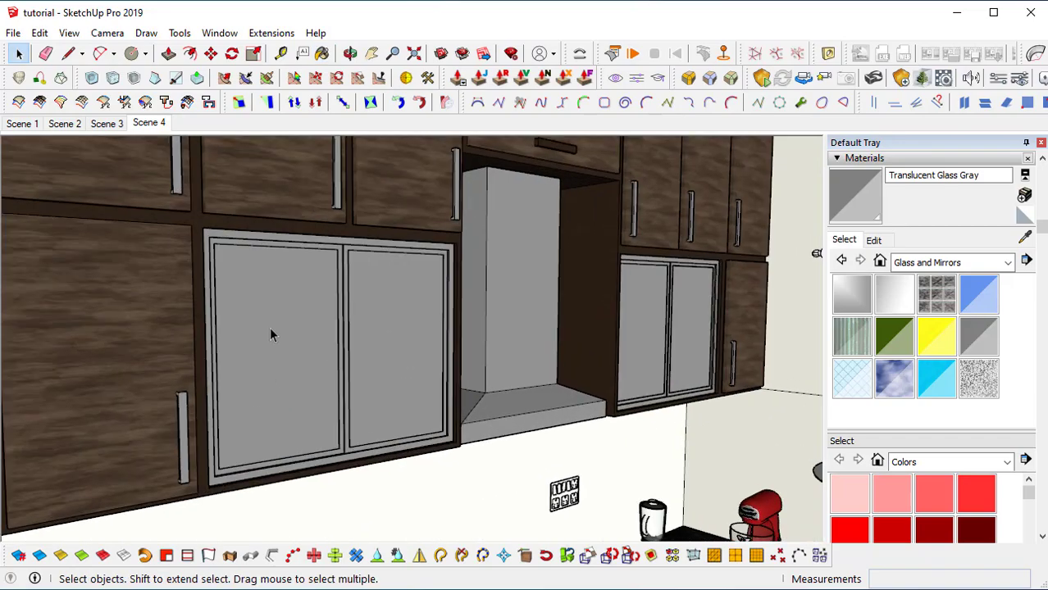
double_click(269, 328)
left_click(277, 319)
double_click(287, 343)
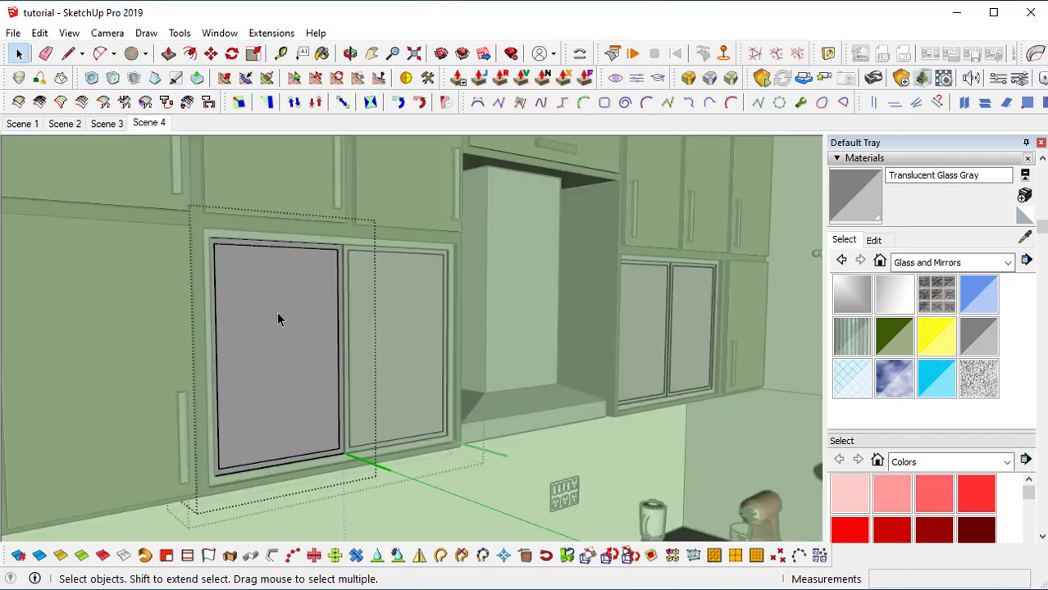
key("b")
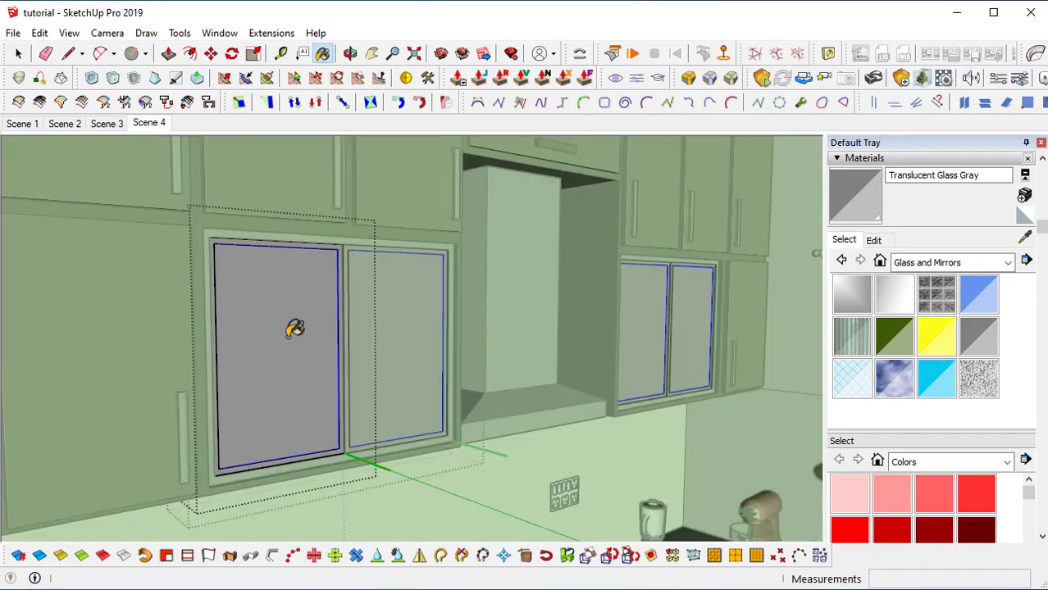
left_click(287, 337)
key("space")
left_click(526, 445)
left_click(539, 387)
- Create a pale yellow material named metal gold
middle_click_drag(665, 326, 623, 334)
scroll(393, 453, "down", 2)
middle_click_drag(393, 453, 164, 307, "shift")
scroll(226, 327, "down", 2)
middle_click_drag(267, 339, 585, 435)
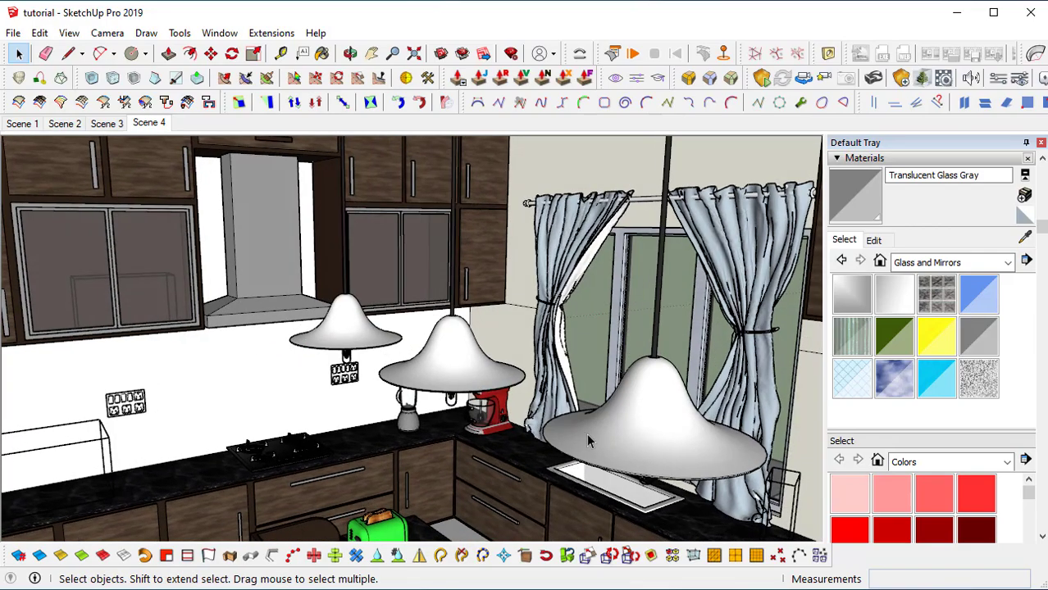
middle_click_drag(569, 396, 128, 383, "shift")
mouse_move(191, 376)
middle_mouse_down()
mouse_move(236, 393)
mouse_move(310, 387)
middle_mouse_up()
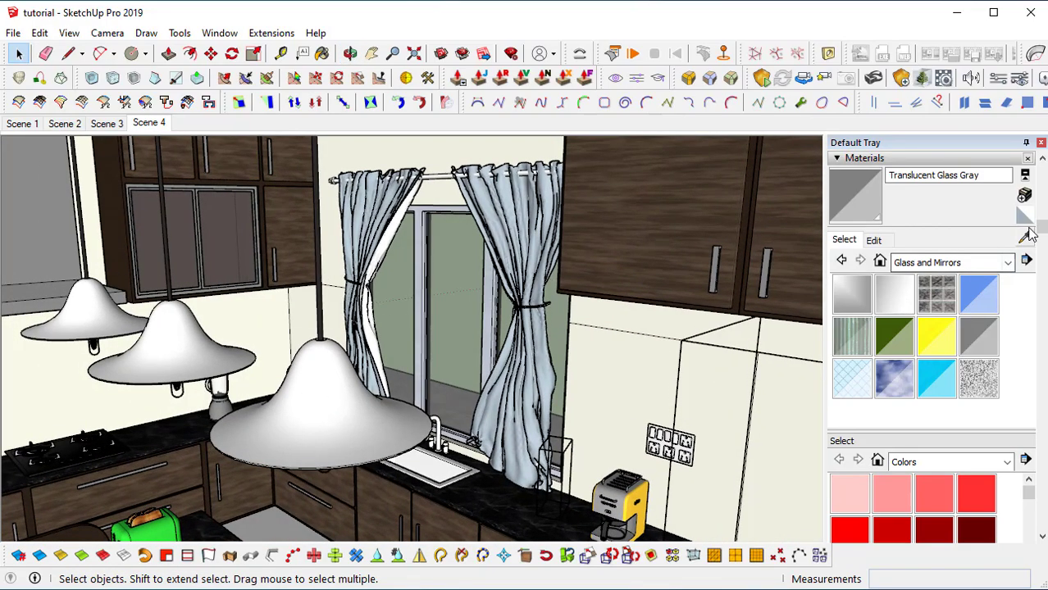
left_click(1024, 197)
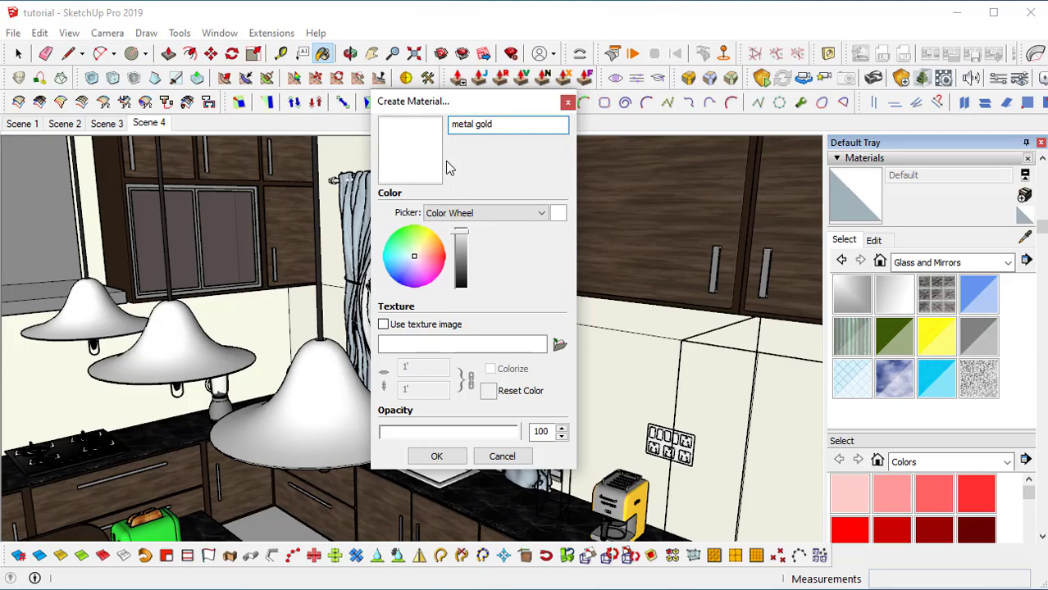
left_click(420, 242)
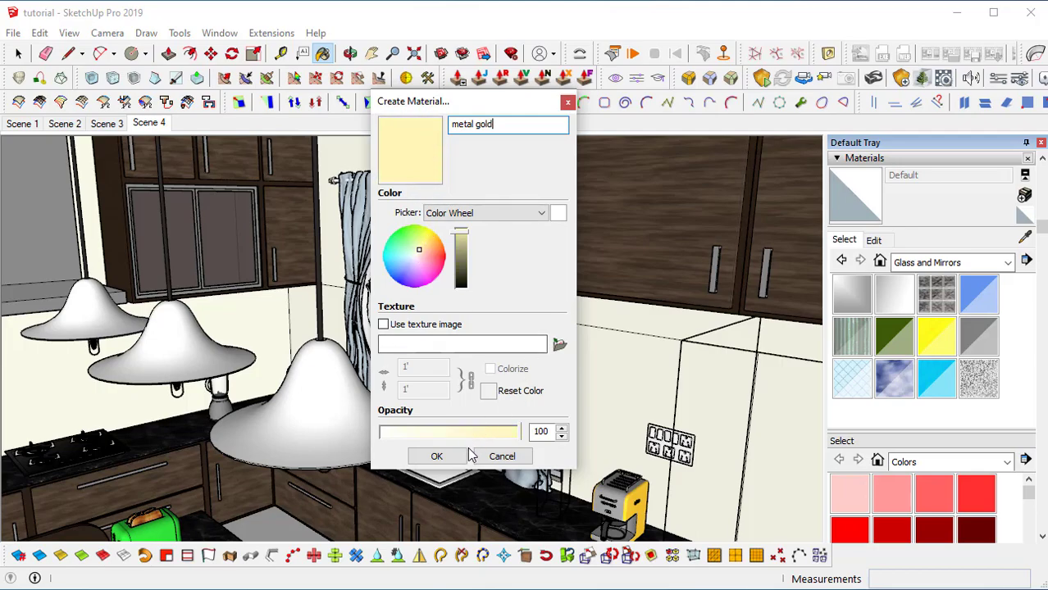
left_click(436, 455)
- Open the pendant lamp component, paint its shade with metal gold, and leave the component
middle_click_drag(377, 381, 400, 413)
key("space")
double_click(393, 411)
left_click(393, 410)
key("b")
left_click(396, 410)
key("space")
left_click(565, 472)
- Examine the pendant lamp's socket, bulb and filament from below to check the materials on its parts
middle_click_drag(400, 456, 365, 332)
scroll(364, 324, "up", 5)
scroll(368, 297, "up", 3)
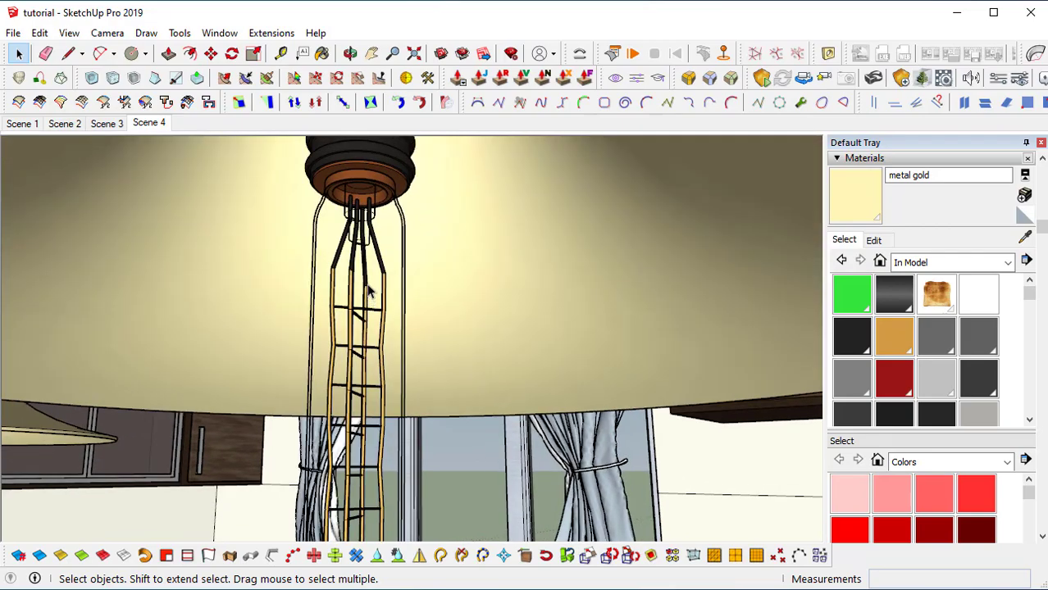
scroll(405, 298, "down", 3)
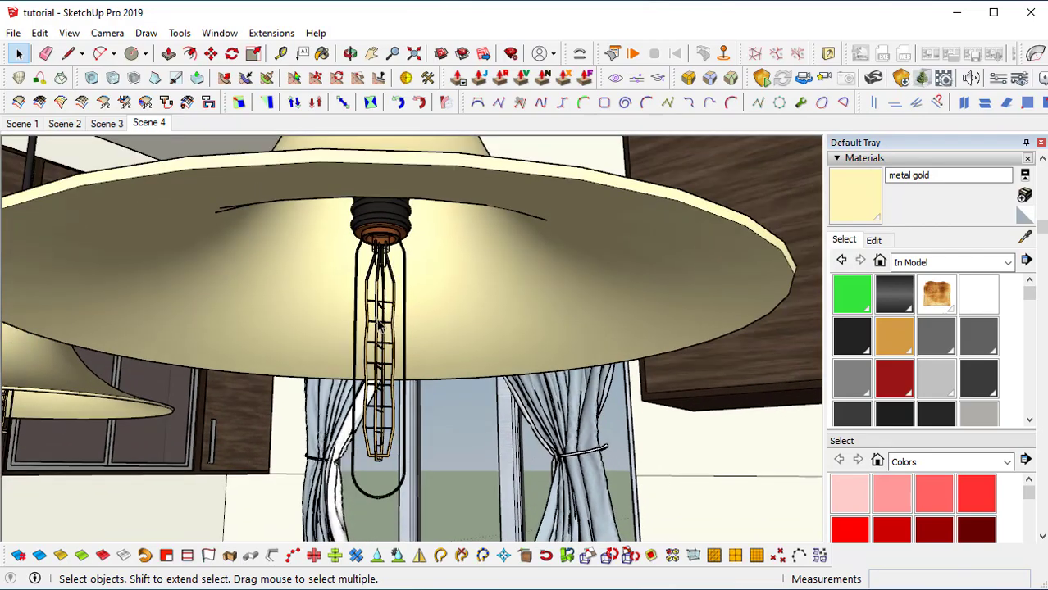
scroll(379, 324, "up", 3)
scroll(430, 211, "down", 3)
middle_click_drag(432, 188, 408, 237)
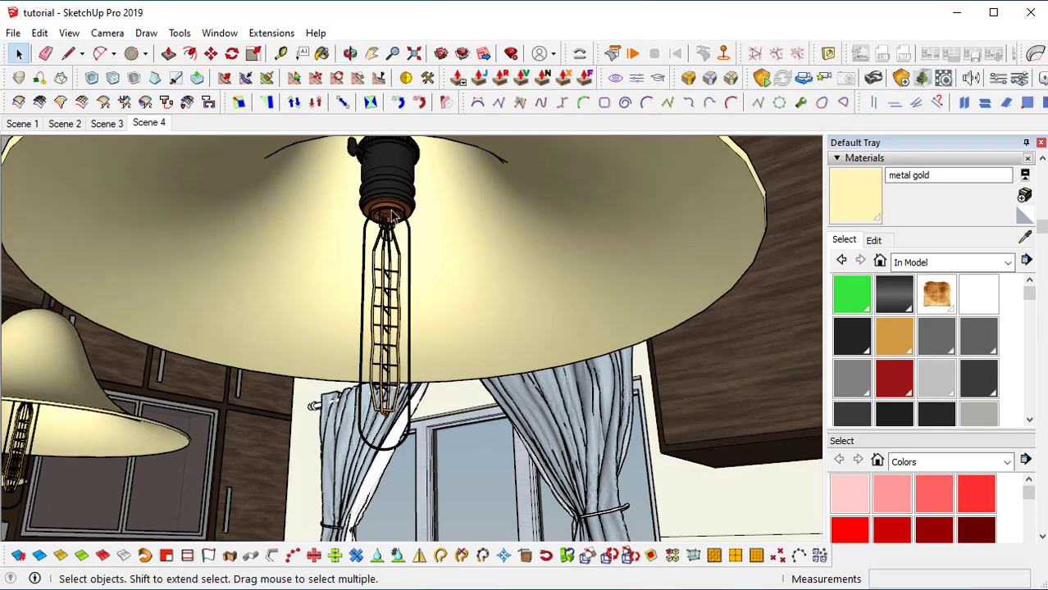
scroll(402, 197, "down", 2)
middle_click_drag(404, 192, 425, 224)
scroll(392, 246, "up", 5)
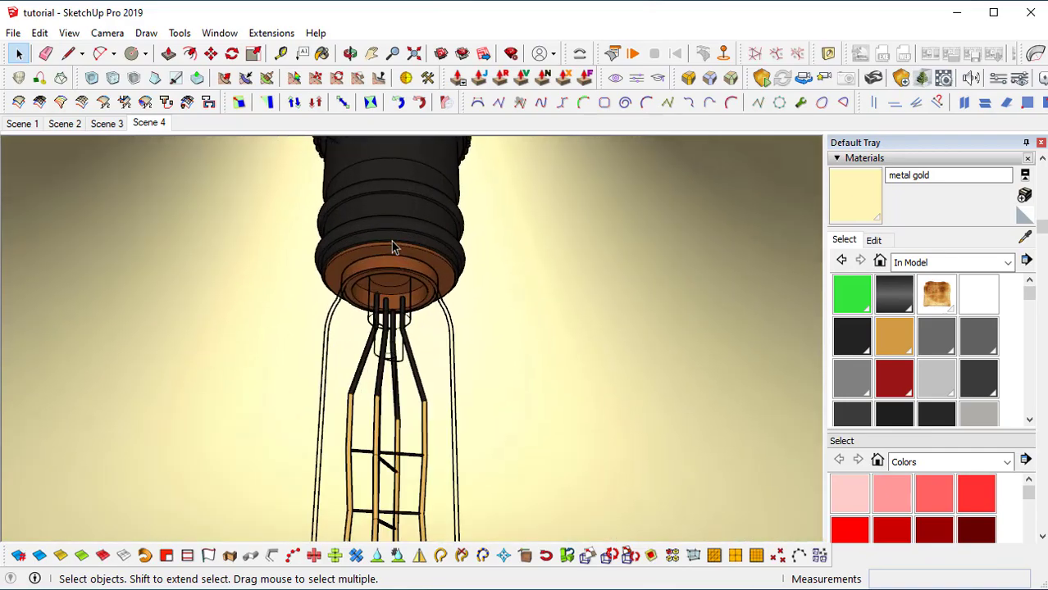
scroll(428, 246, "down", 8)
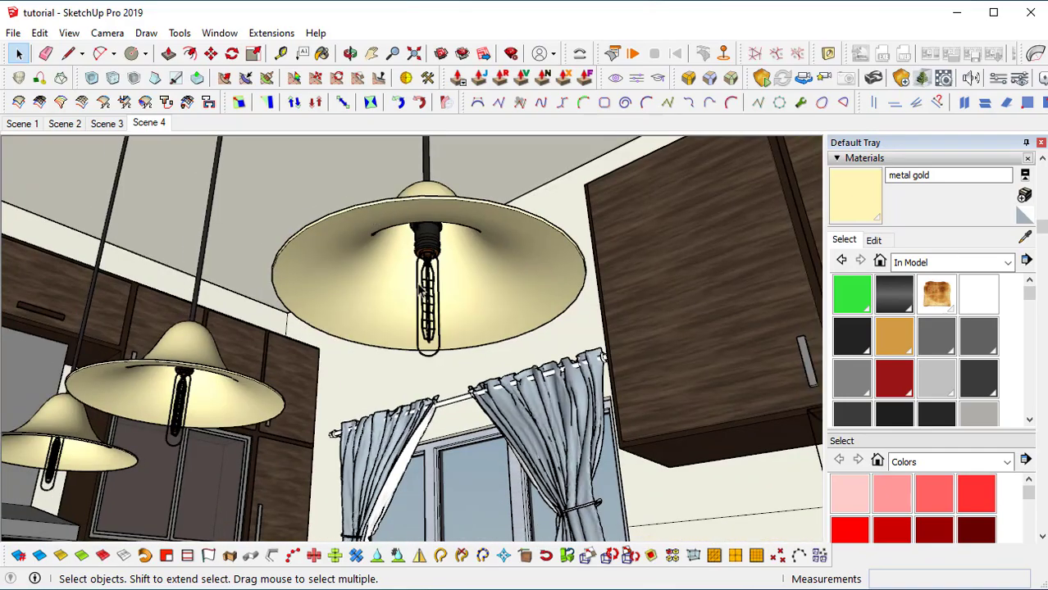
- Create a material named fabric using the texture image Fabric01_col - Copy.jpg and paint the window curtains with it
scroll(426, 289, "down", 3)
middle_click_drag(437, 290, 551, 298)
scroll(551, 299, "up", 5)
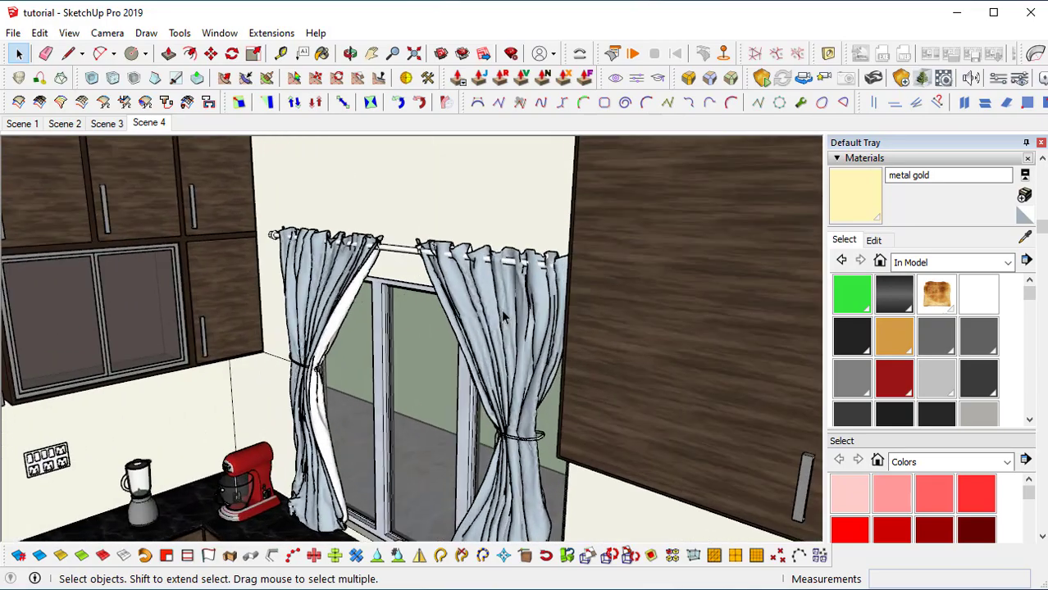
left_click(1025, 195)
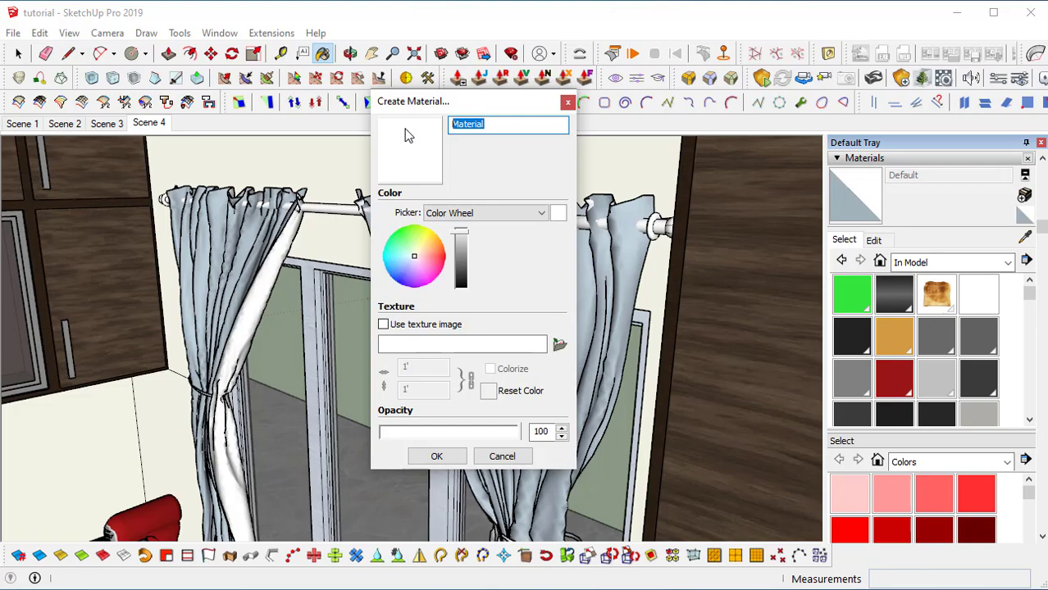
type("fabric")
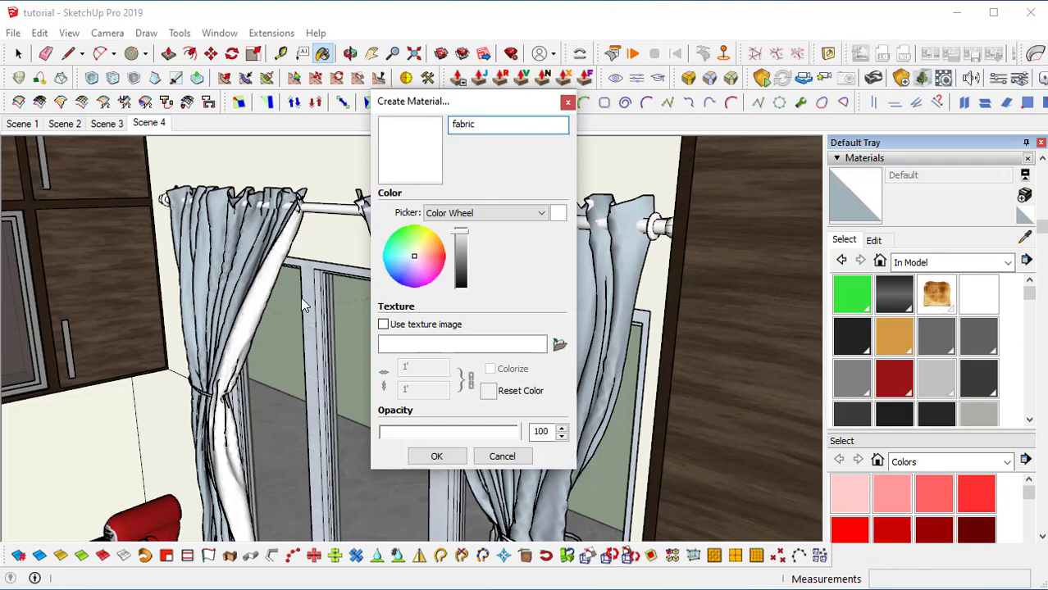
left_click(383, 324)
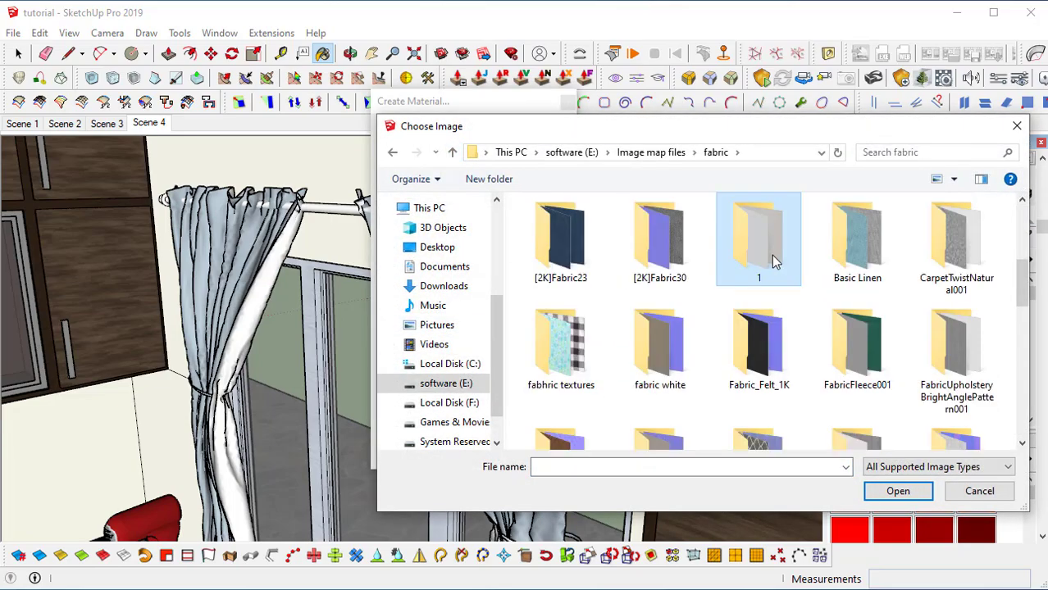
double_click(755, 238)
left_click(560, 246)
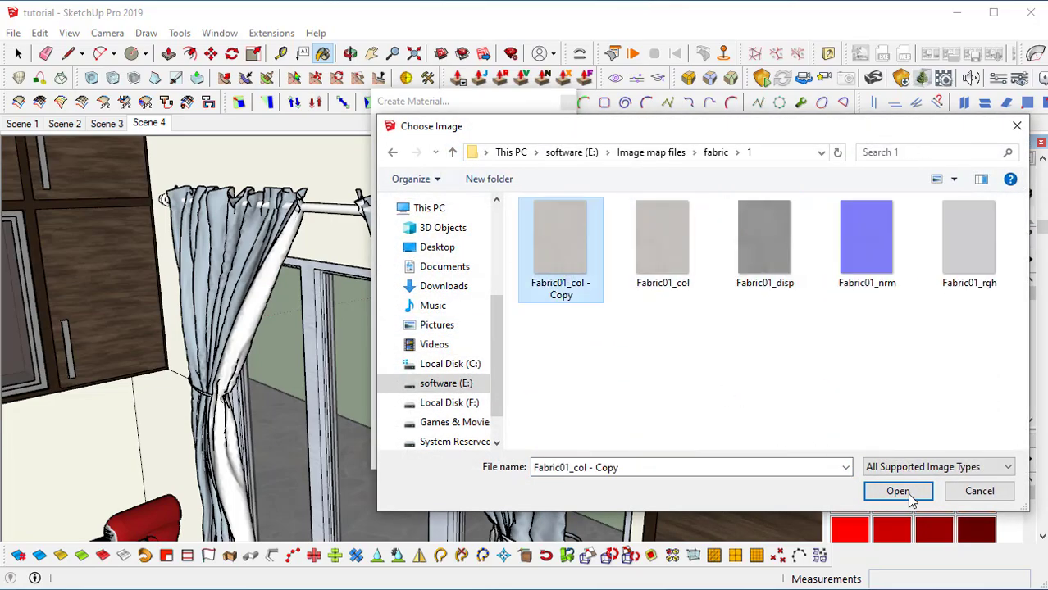
left_click(897, 491)
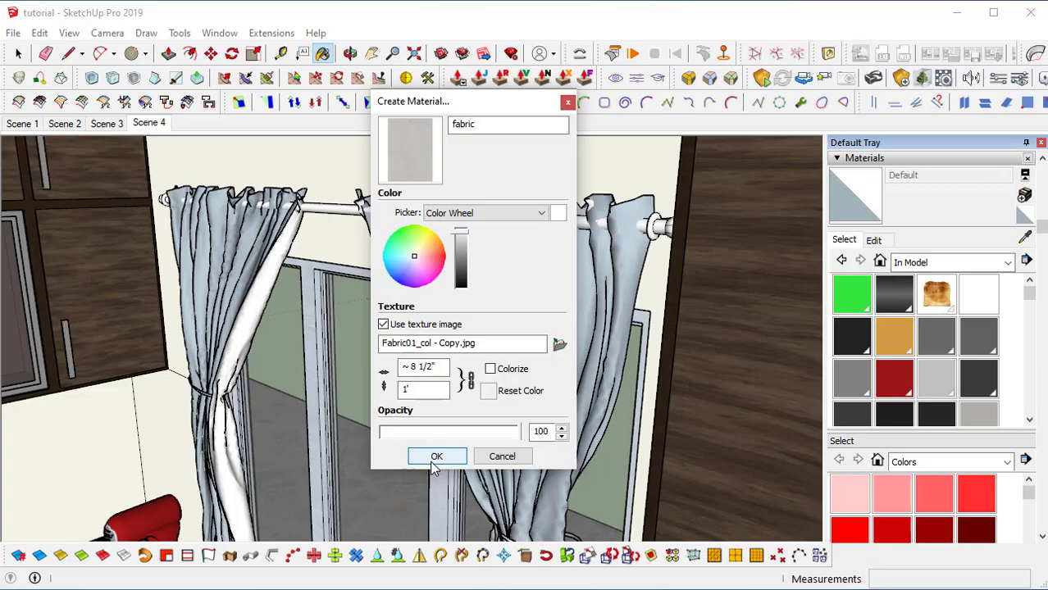
left_click(436, 456)
left_click(250, 238)
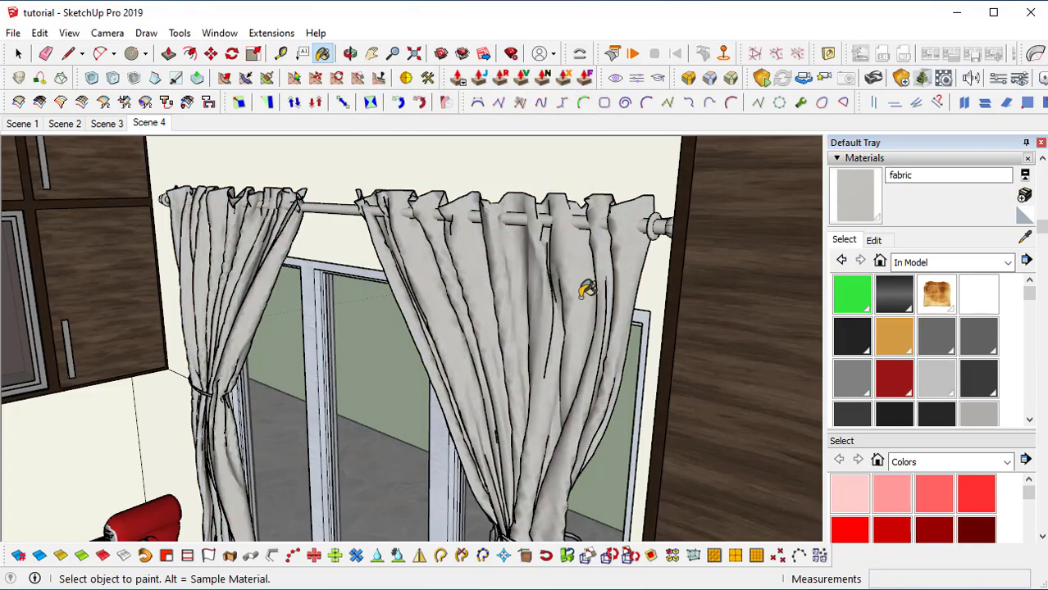
- Open the curtain component, paint its rod with the sampled aluminium material, and leave the component
scroll(566, 293, "down", 1)
scroll(450, 260, "up", 3)
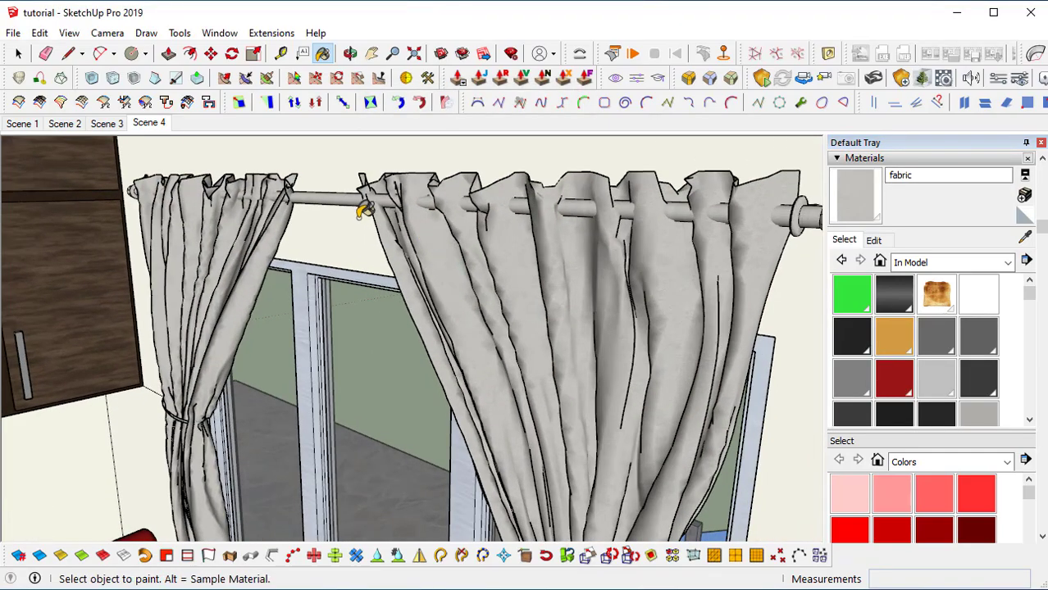
scroll(365, 211, "up", 2)
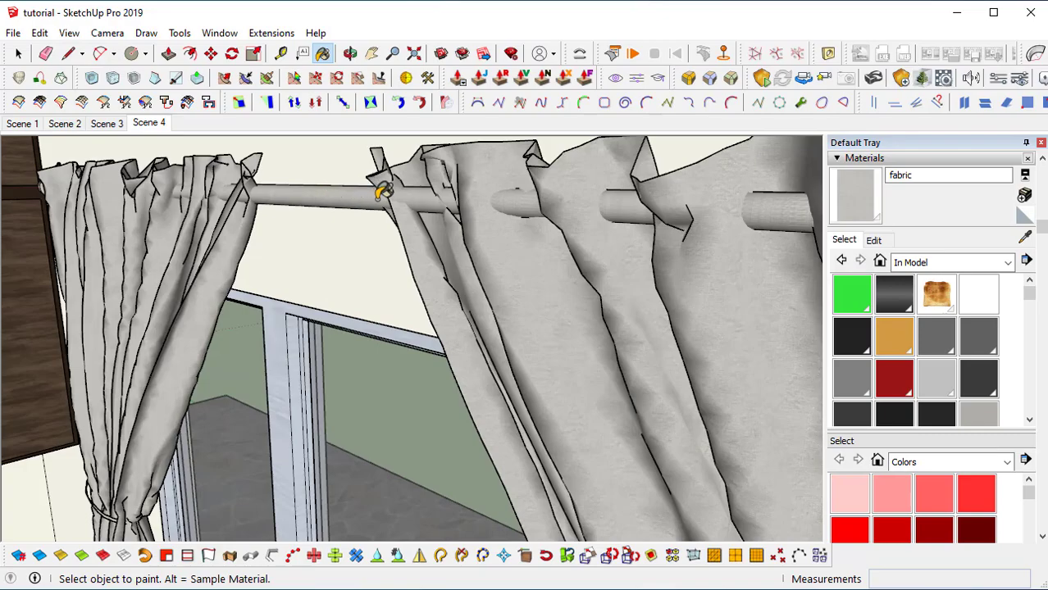
scroll(393, 213, "down", 4)
key("space")
left_click_drag(100, 176, 310, 264)
left_click(392, 225)
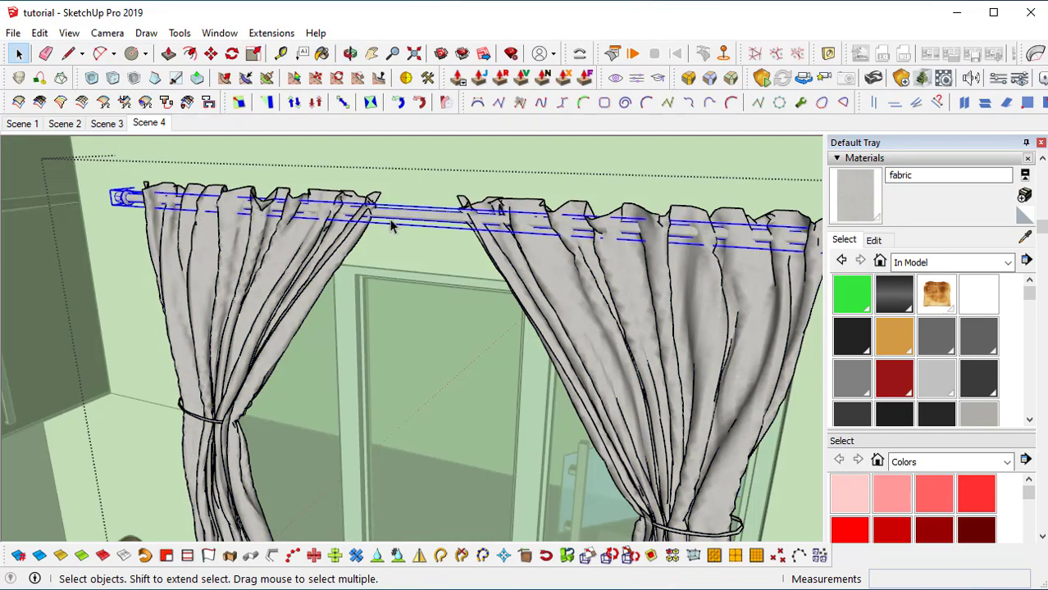
left_click(1025, 237)
mouse_move(256, 328)
middle_mouse_down()
mouse_move(534, 316)
mouse_move(361, 207)
middle_mouse_up()
left_click(602, 246)
mouse_move(592, 260)
middle_mouse_down()
mouse_move(373, 271)
mouse_move(685, 240)
middle_mouse_up()
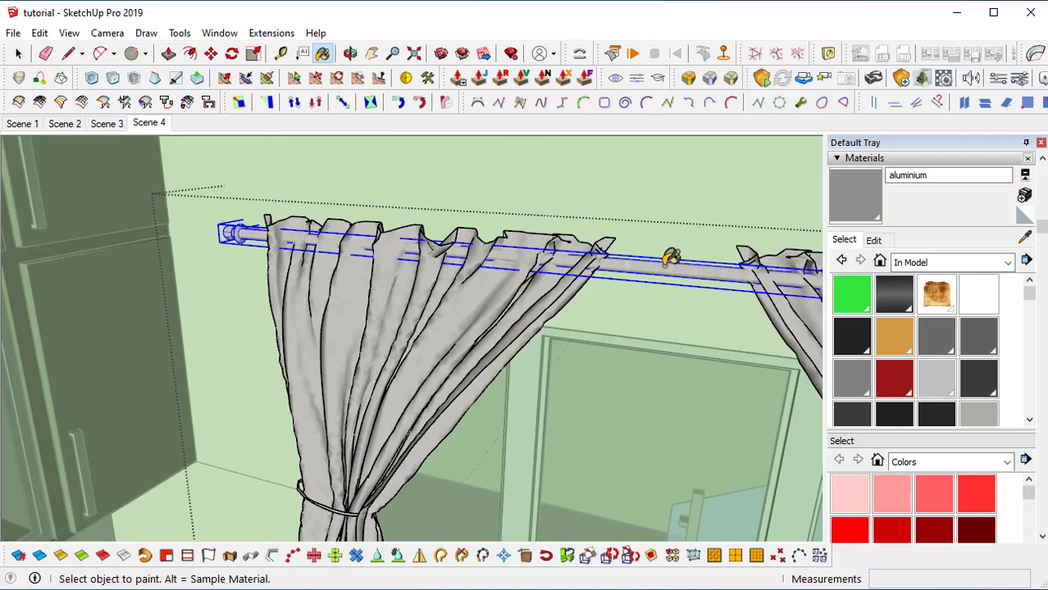
left_click(669, 260)
mouse_move(514, 279)
middle_mouse_down()
mouse_move(464, 262)
mouse_move(491, 283)
mouse_move(462, 335)
mouse_move(447, 395)
middle_mouse_up()
key("space")
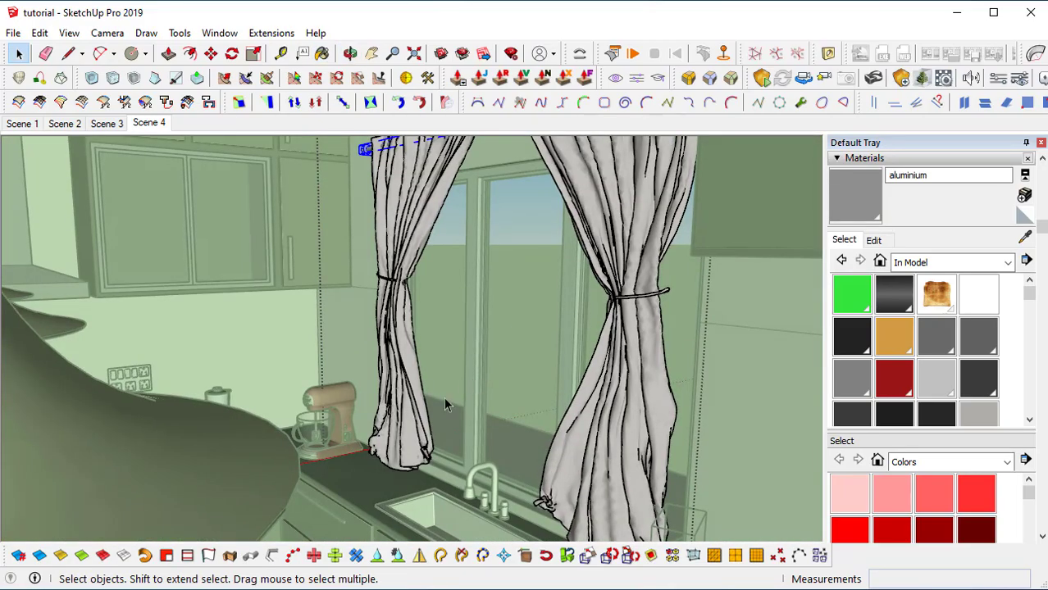
left_click(235, 330)
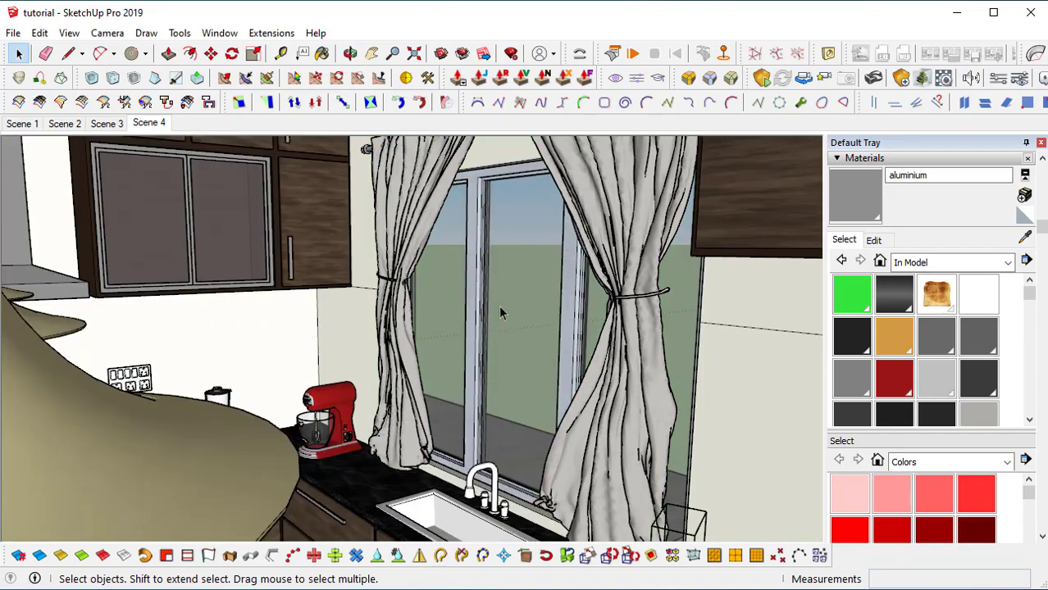
- Sample the fabric material from the curtains and recolour it to a bright pale yellow
middle_click_drag(405, 236, 369, 254)
left_click(1022, 237)
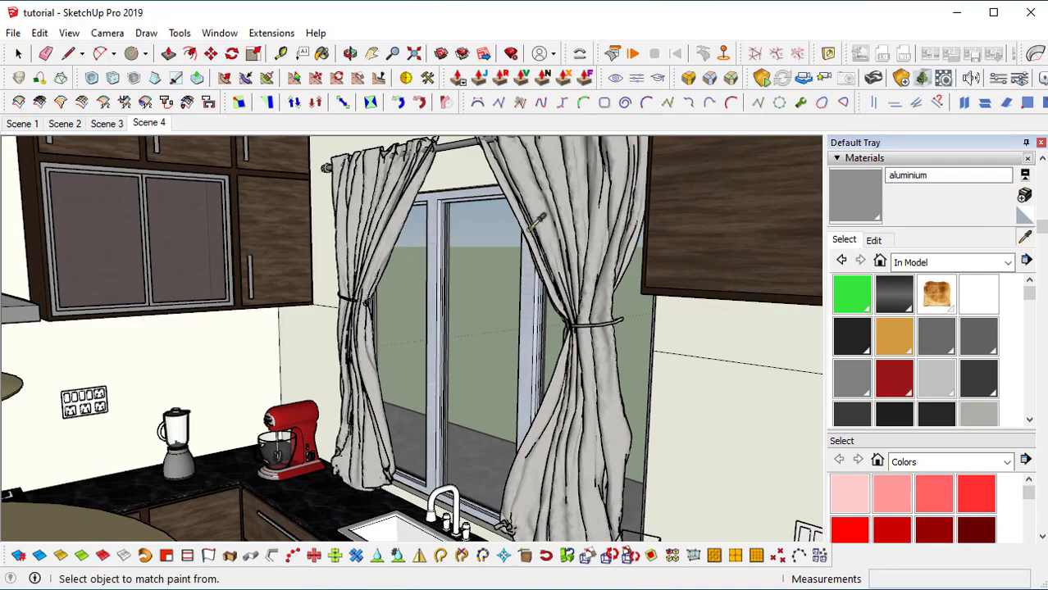
left_click(578, 197)
left_click(874, 241)
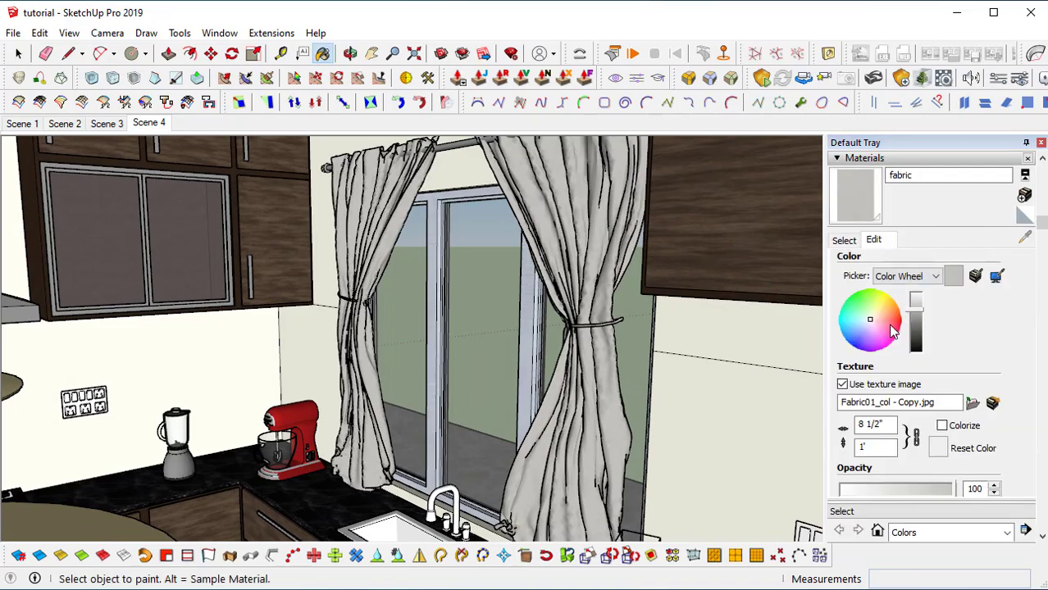
left_click(878, 311)
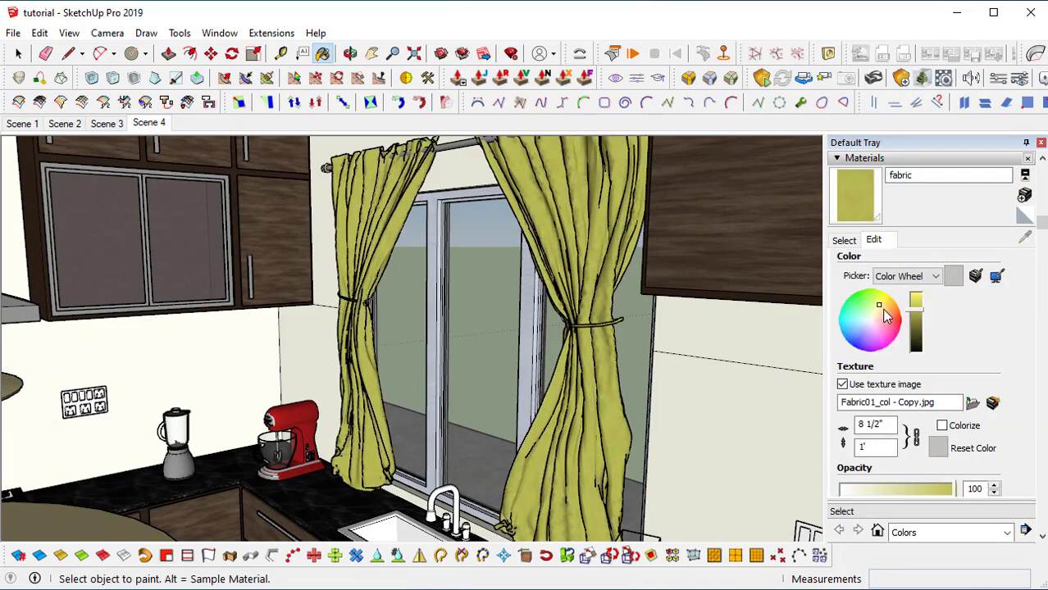
left_click(919, 304)
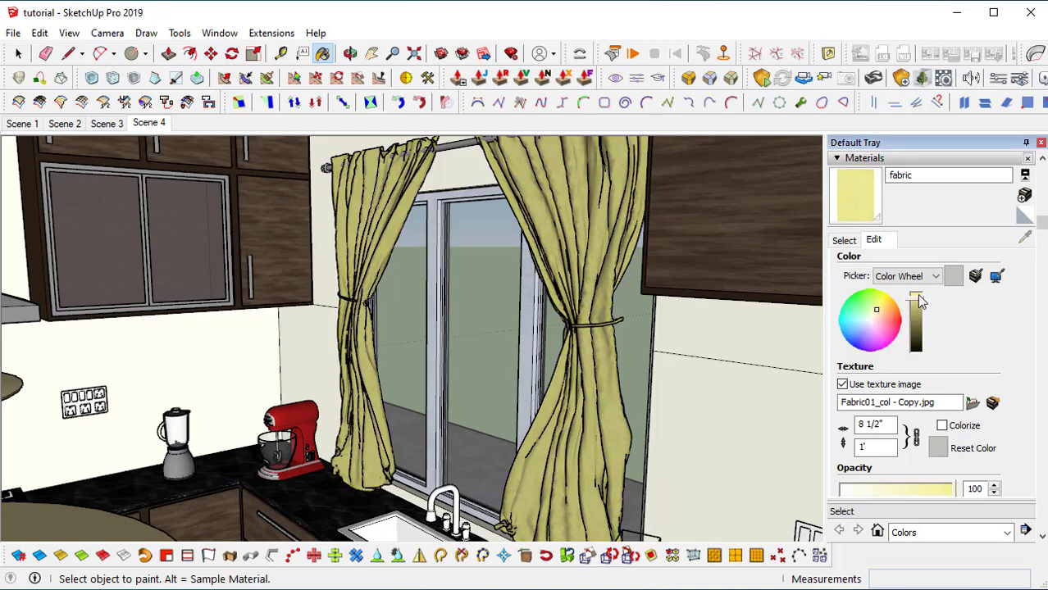
left_click_drag(915, 300, 919, 291)
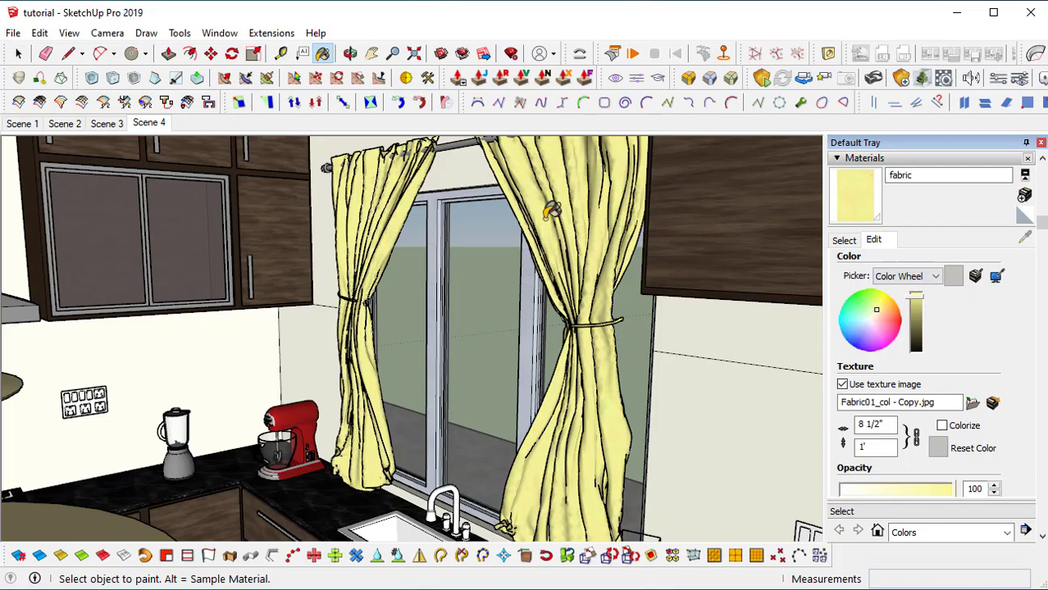
- Set the fabric material's opacity to 96 and check the curtains up close
scroll(548, 211, "up", 8)
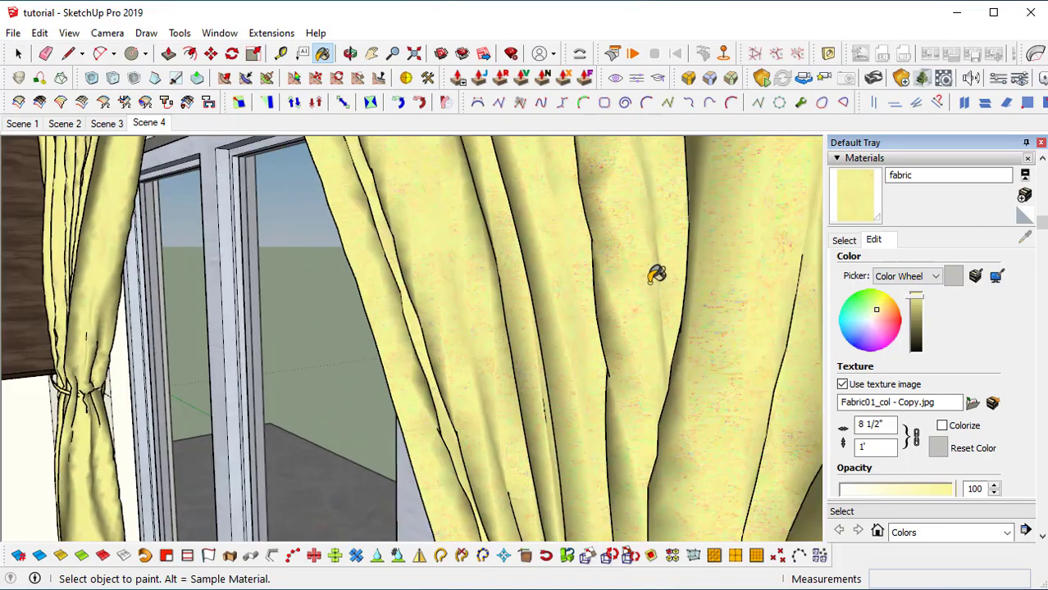
scroll(655, 286, "down", 3)
scroll(638, 297, "down", 5)
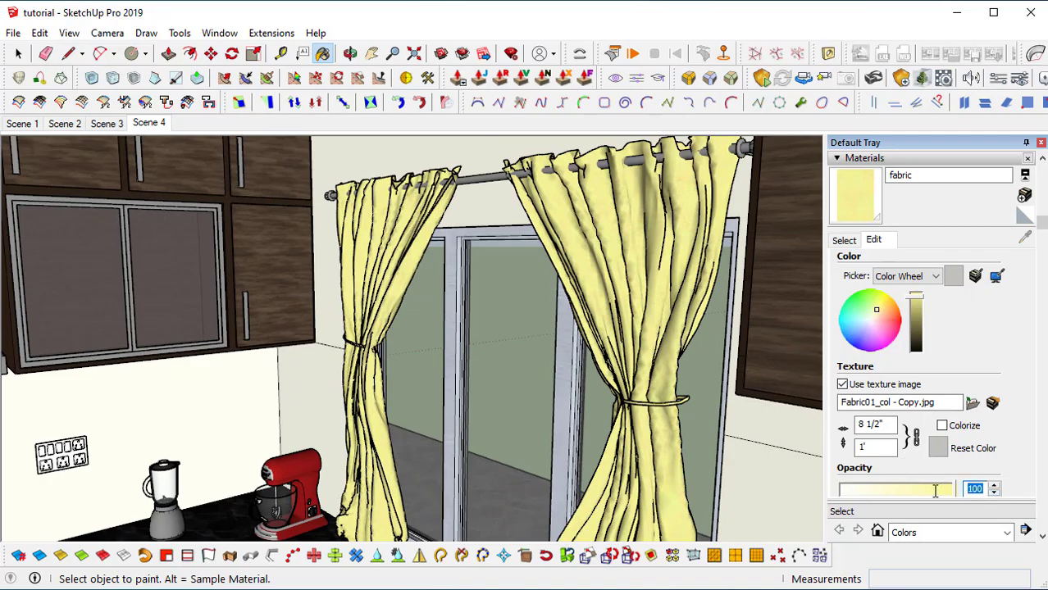
type("9")
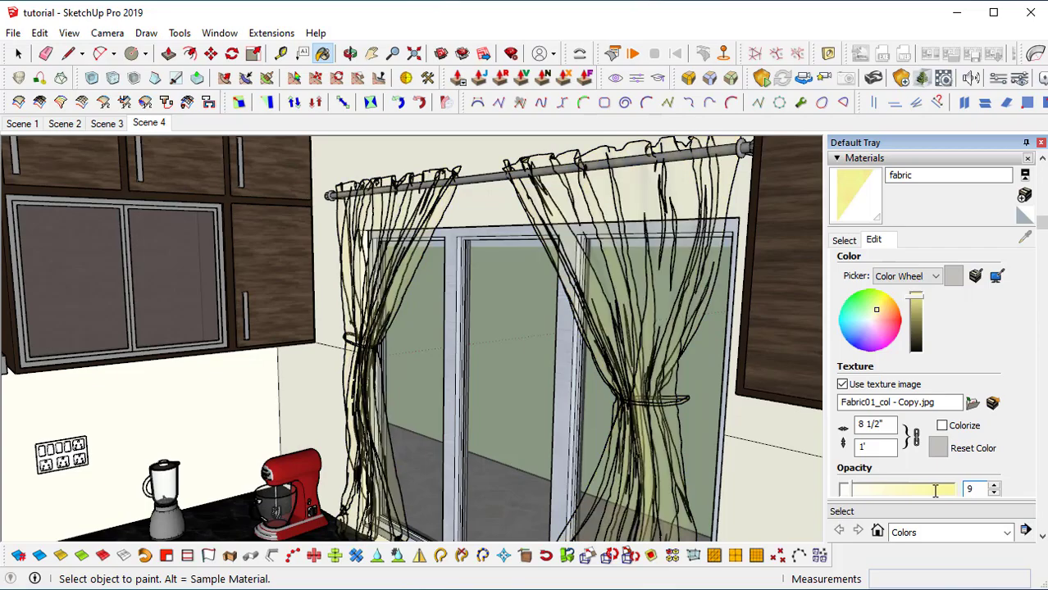
type("6")
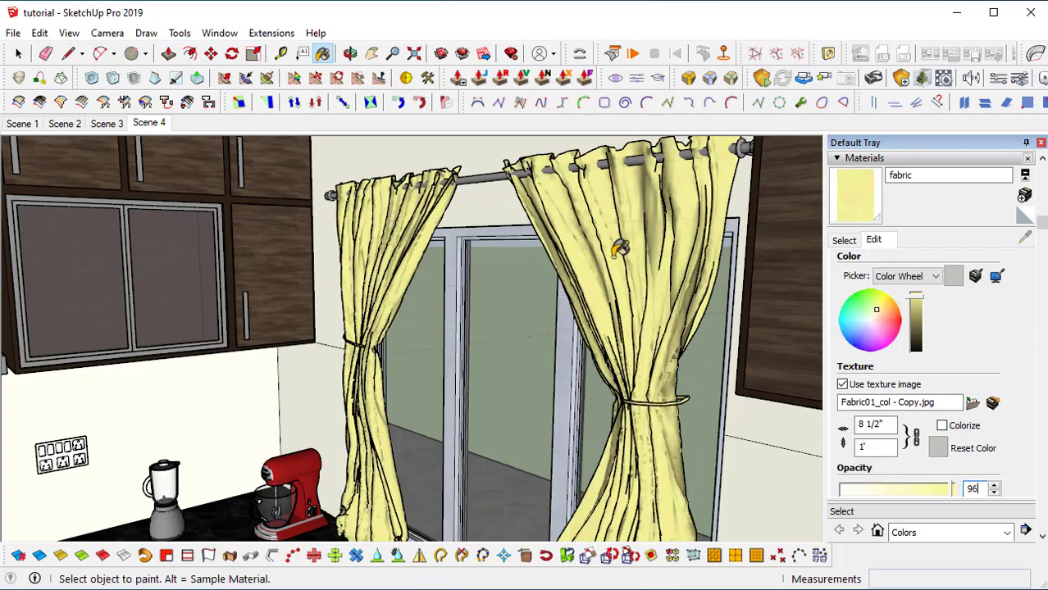
scroll(663, 232, "up", 5)
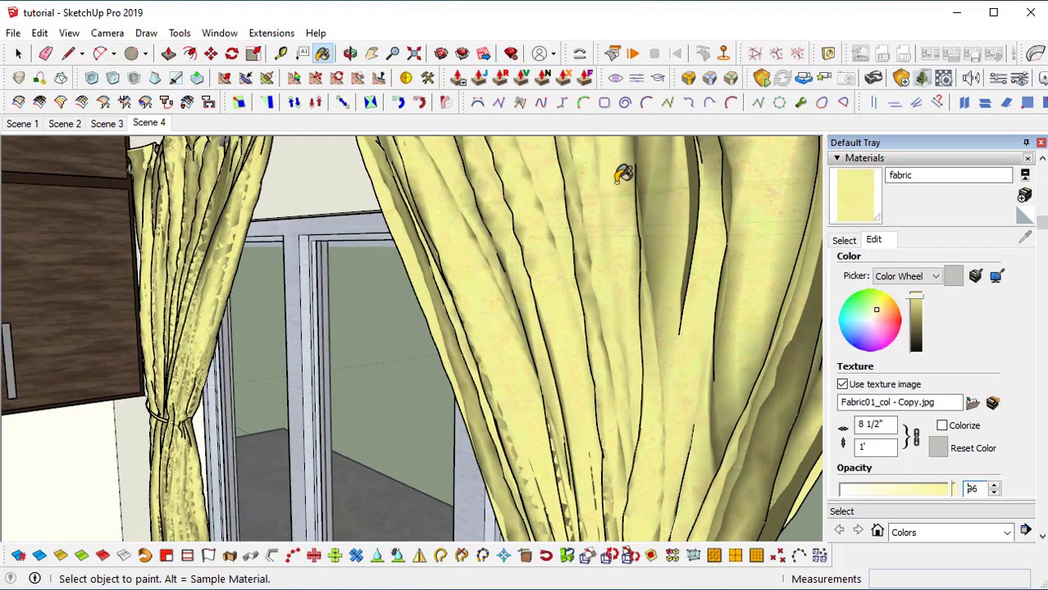
scroll(624, 199, "down", 5)
middle_click_drag(576, 343, 603, 333)
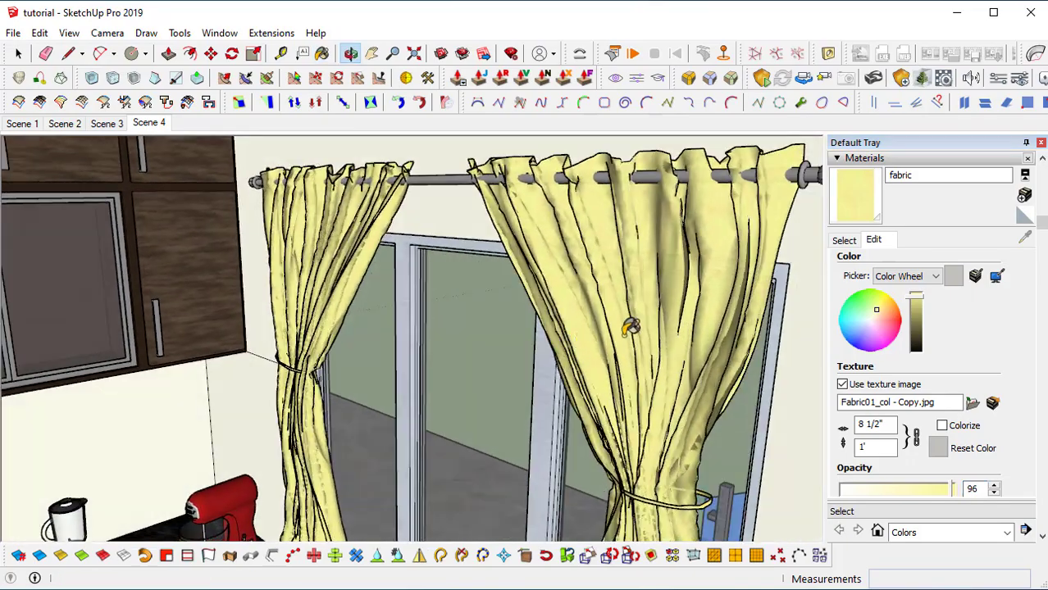
- Sample aluminium from the range hood and paint the sink, its faucet and both side handles with it
middle_click_drag(668, 357, 674, 332)
middle_click_drag(674, 332, 655, 230, "shift")
scroll(615, 400, "down", 4)
middle_click_drag(615, 400, 573, 364)
scroll(525, 439, "down", 5)
key("space")
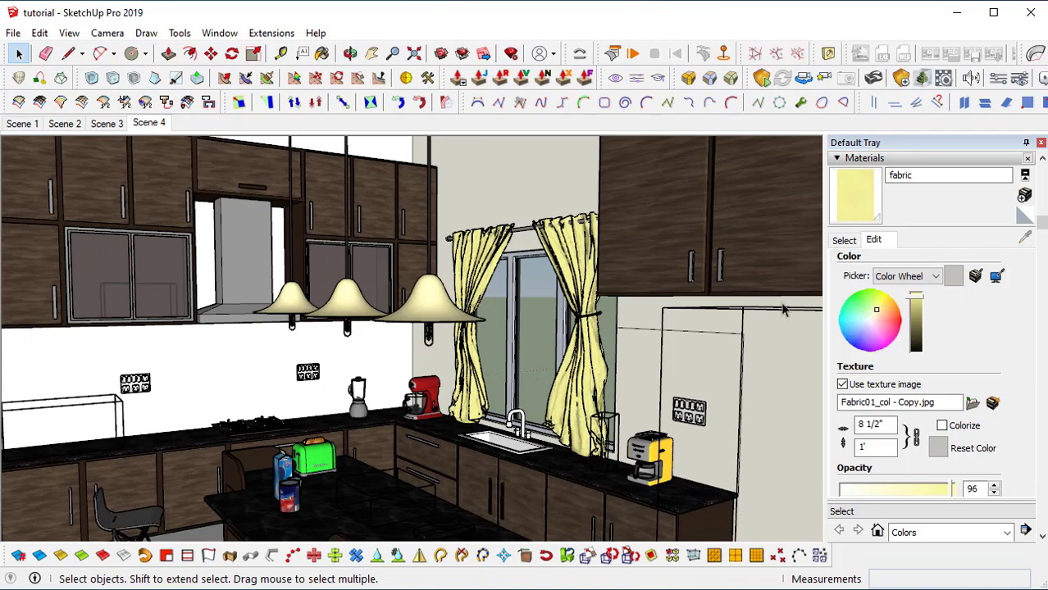
left_click(843, 240)
left_click(1024, 236)
scroll(425, 428, "up", 3)
middle_click_drag(399, 409, 597, 477, "shift")
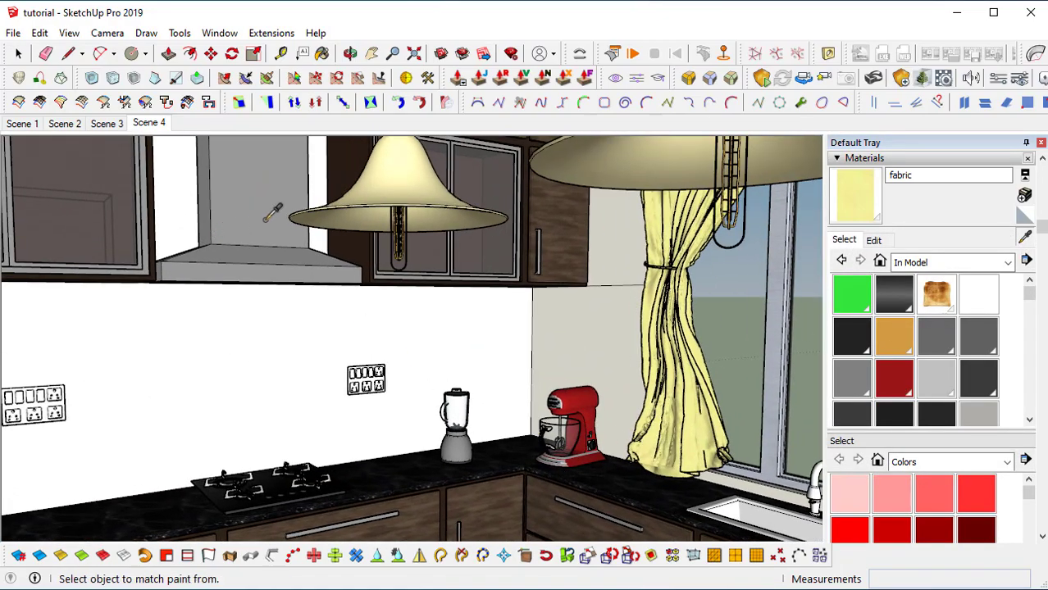
left_click(284, 279)
middle_click_drag(787, 473, 613, 369, "shift")
scroll(655, 410, "up", 5)
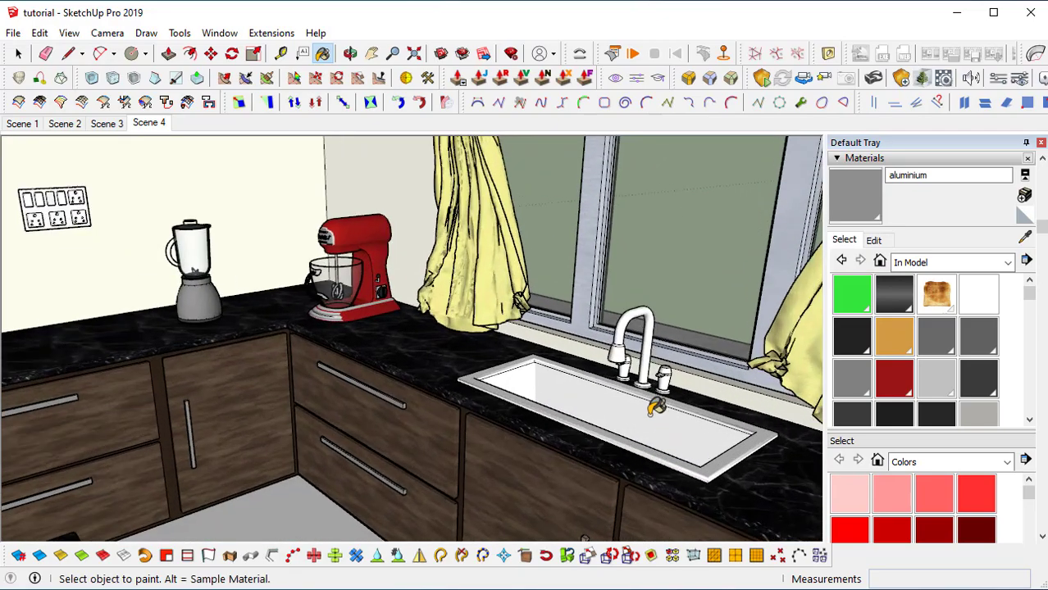
scroll(656, 352, "up", 3)
scroll(653, 344, "up", 4)
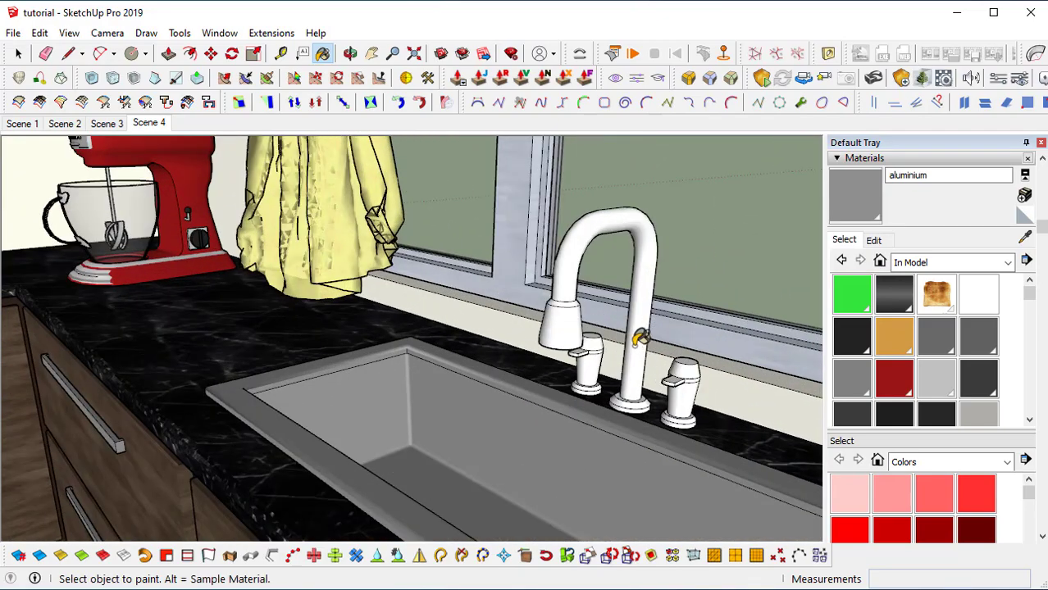
left_click(621, 359)
left_click(591, 361)
left_click(677, 387)
scroll(687, 403, "down", 10)
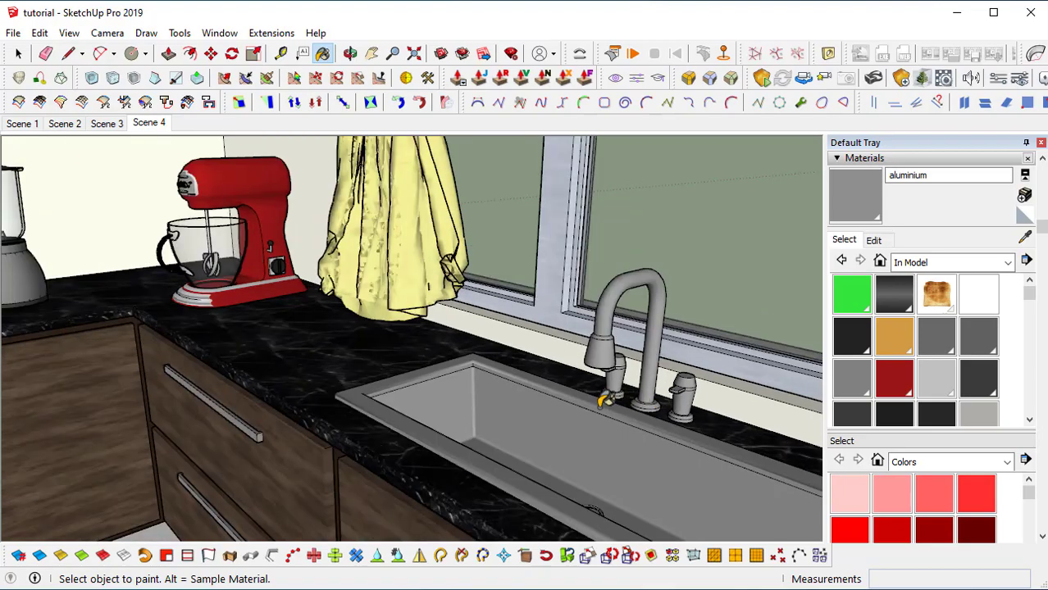
key("space")
- Sample the kit in wood from the island's end panel, paint the bar stool's seat shell with it inside its component, and leave the component
scroll(449, 454, "up", 2)
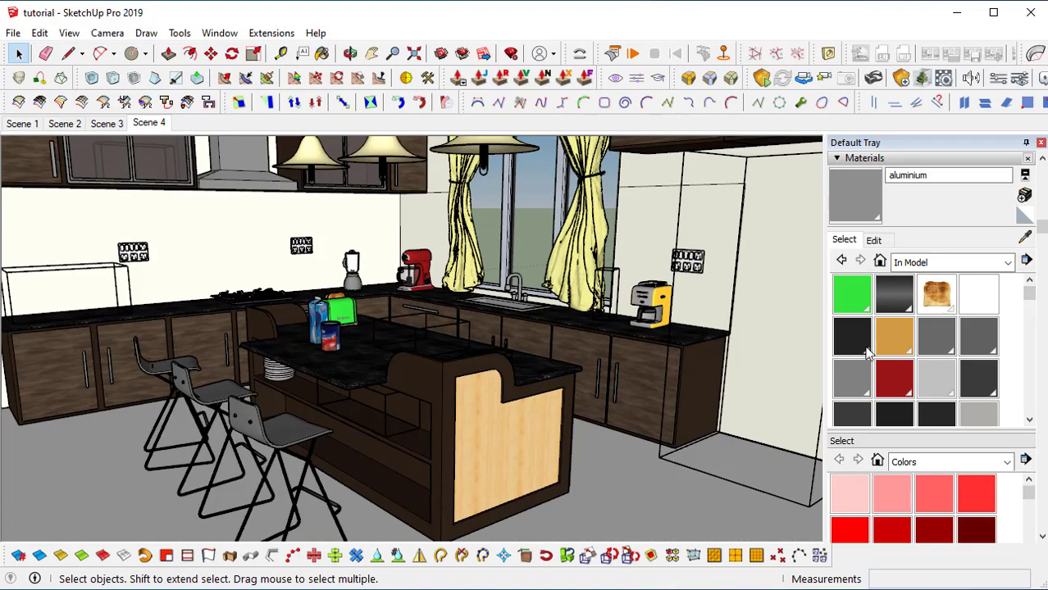
left_click(1025, 237)
left_click(546, 444)
scroll(459, 455, "up", 5)
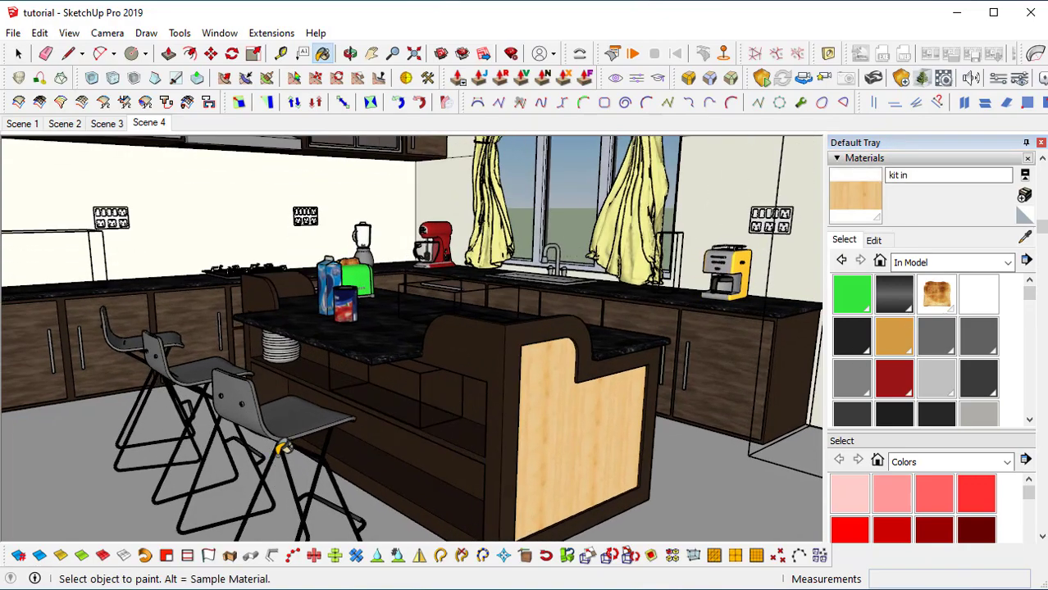
scroll(291, 442, "up", 3)
key("space")
left_click(304, 414)
double_click(300, 406)
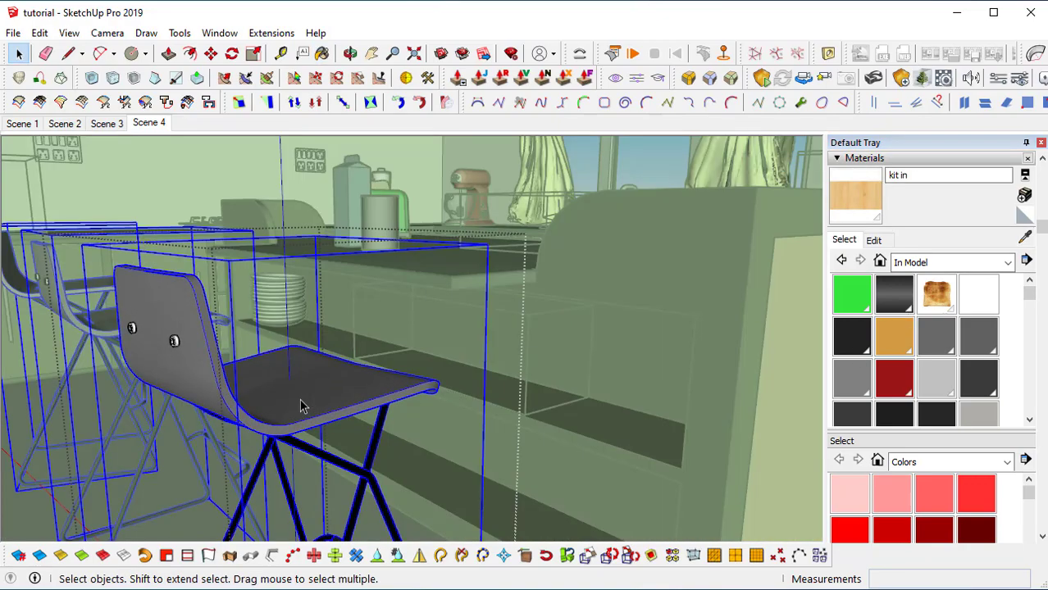
double_click(310, 390)
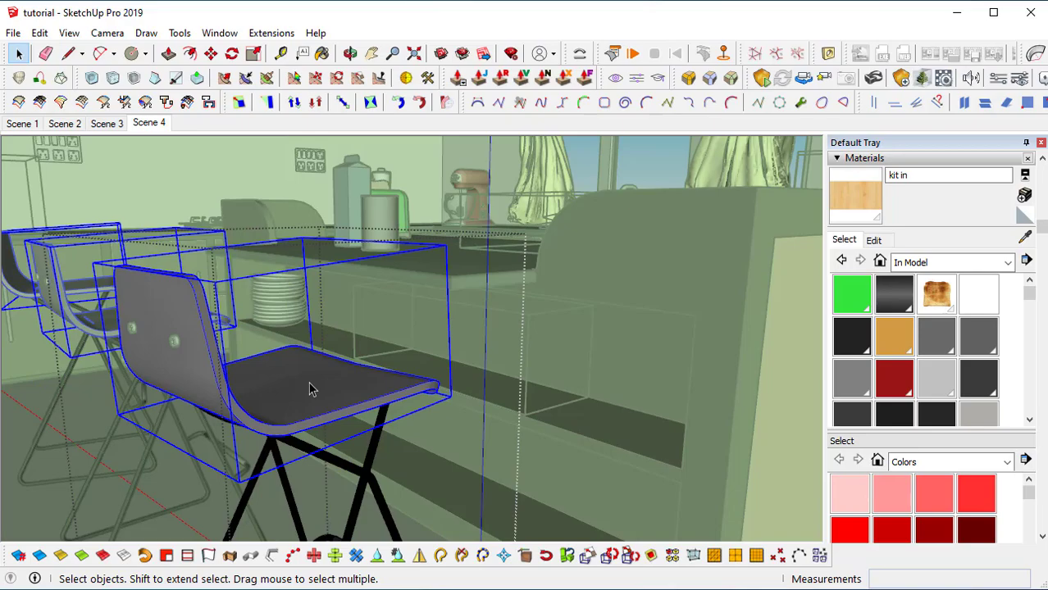
key("b")
left_click(310, 385)
key("space")
left_click(509, 435)
middle_click_drag(311, 389, 335, 391)
scroll(558, 385, "down", 2)
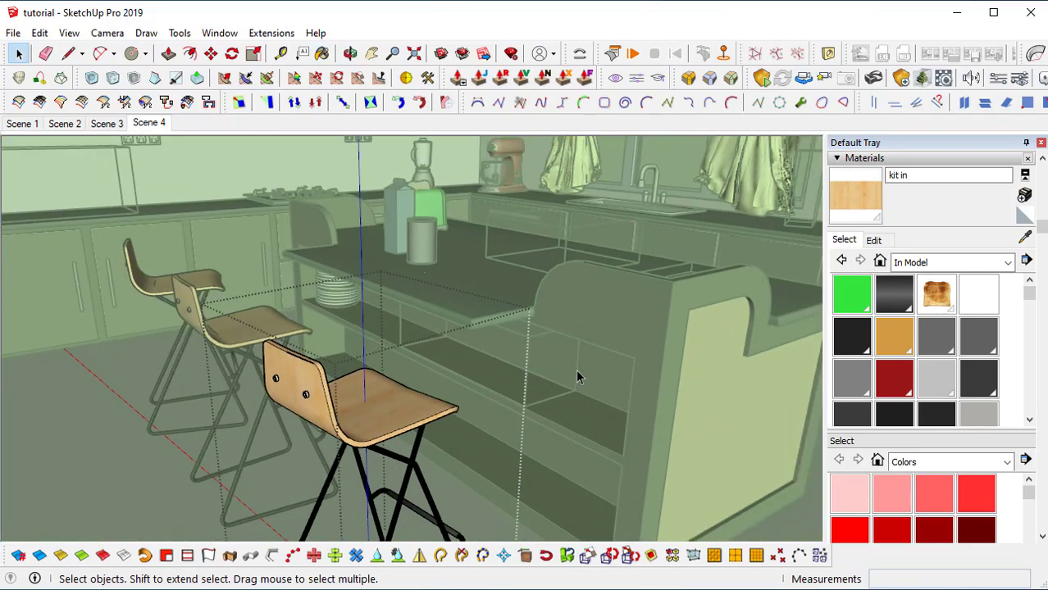
left_click(577, 371)
- Examine the bar stools and the island from several distances to check their wood materials
scroll(574, 373, "down", 2)
middle_click_drag(573, 373, 358, 345, "shift")
scroll(488, 347, "down", 1)
middle_click_drag(488, 348, 410, 375, "shift")
scroll(412, 333, "up", 4)
scroll(409, 434, "up", 2)
scroll(392, 459, "up", 2)
scroll(394, 453, "down", 3)
scroll(453, 395, "down", 3)
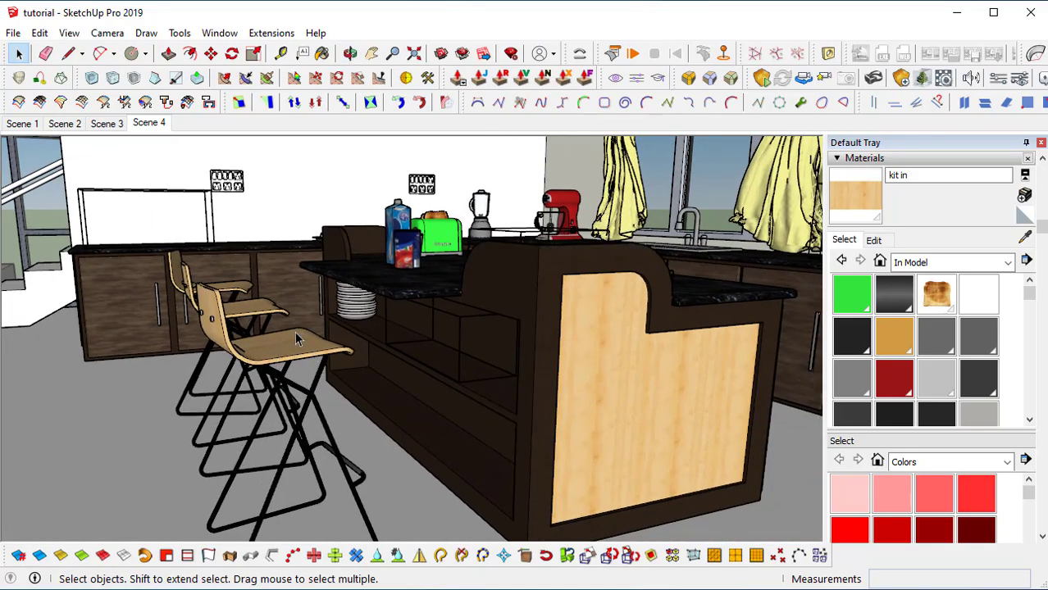
- Survey the whole kitchen from farther back, including the cabinets, lamps, curtains and switchboards
scroll(434, 359, "down", 2)
middle_click_drag(507, 346, 434, 414, "shift")
scroll(434, 414, "down", 2)
middle_click_drag(500, 365, 755, 453)
scroll(556, 332, "down", 1)
scroll(518, 402, "down", 3)
middle_click_drag(557, 410, 571, 359, "shift")
scroll(431, 370, "up", 1)
scroll(546, 386, "down", 1)
scroll(564, 373, "down", 2)
scroll(525, 368, "up", 2)
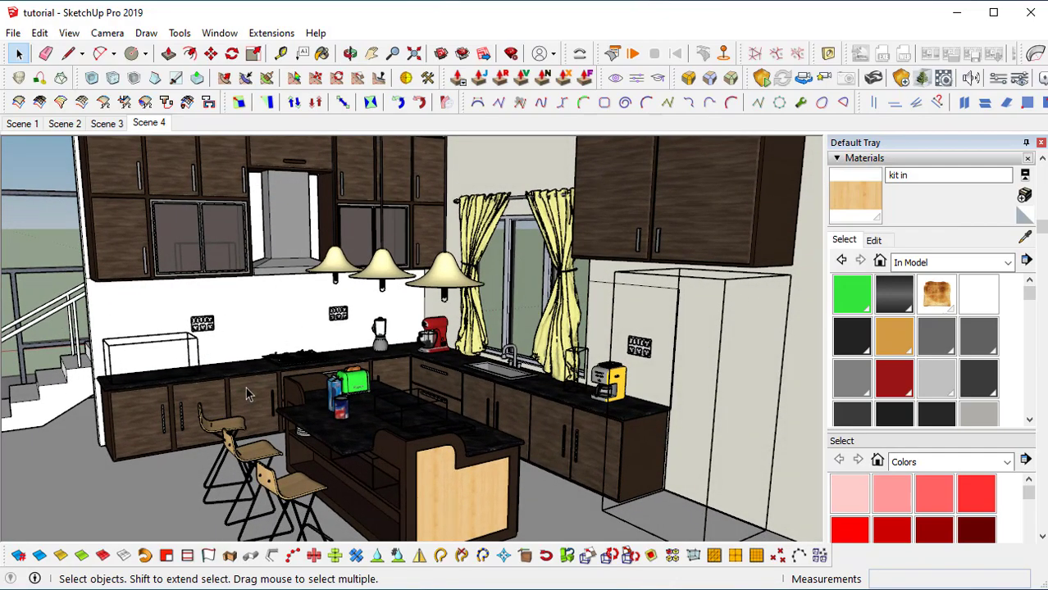
- Create a new light grey material named switch
scroll(199, 329, "up", 6)
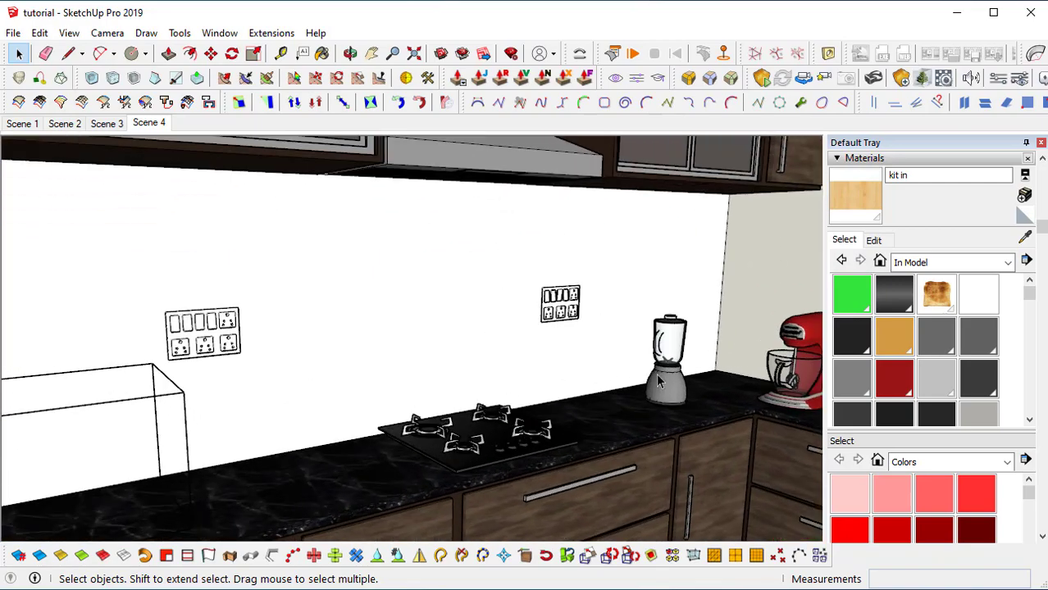
left_click(1024, 217)
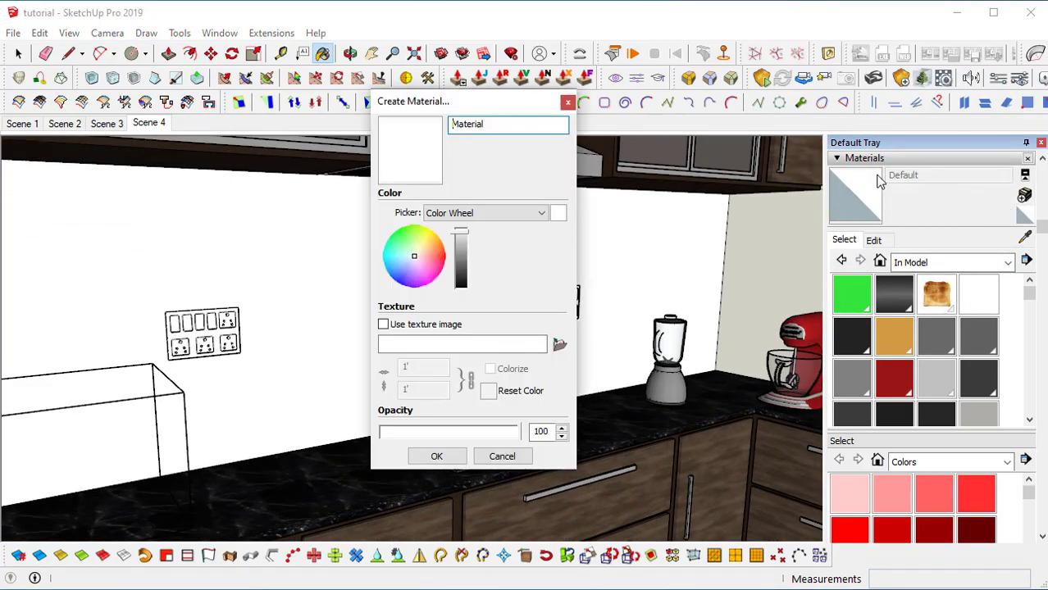
left_click(458, 239)
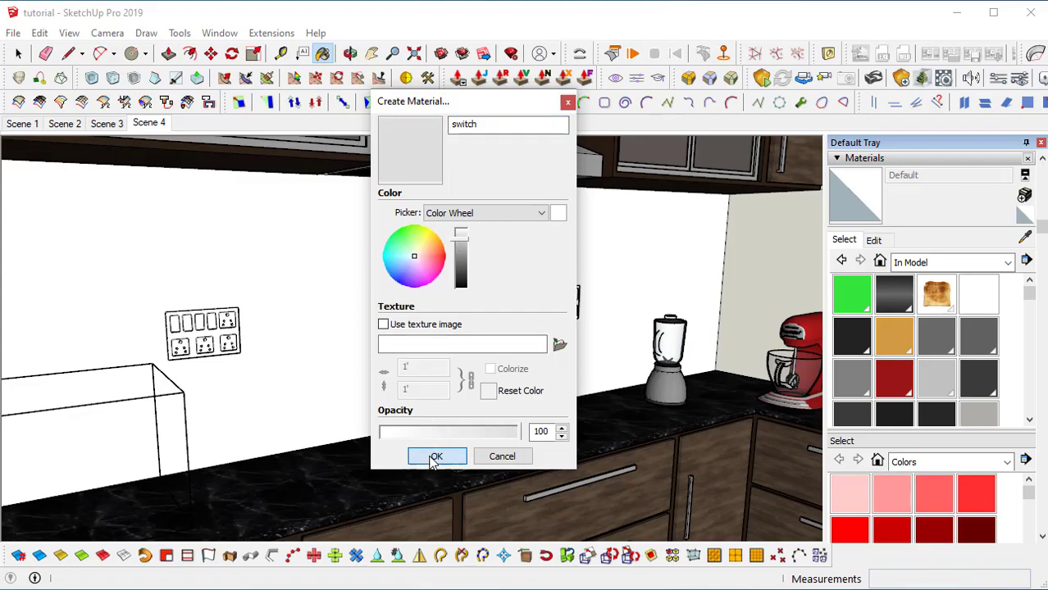
left_click(434, 457)
- Paint the wall switchboards above the counters and beside the window with the switch material
left_click(240, 320)
middle_click_drag(590, 320, 287, 293)
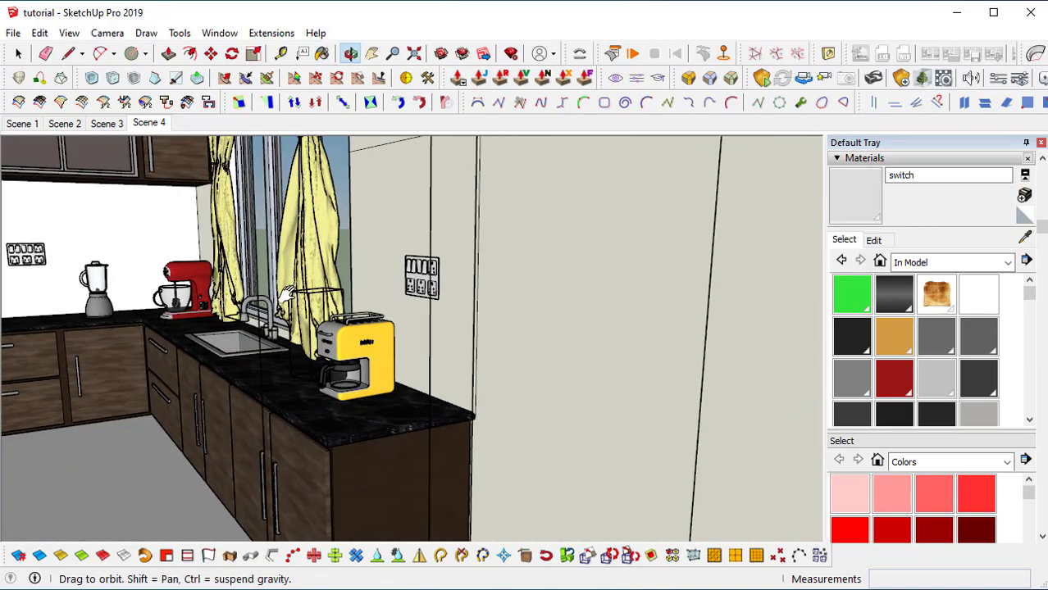
scroll(463, 271, "up", 5)
left_click(449, 202)
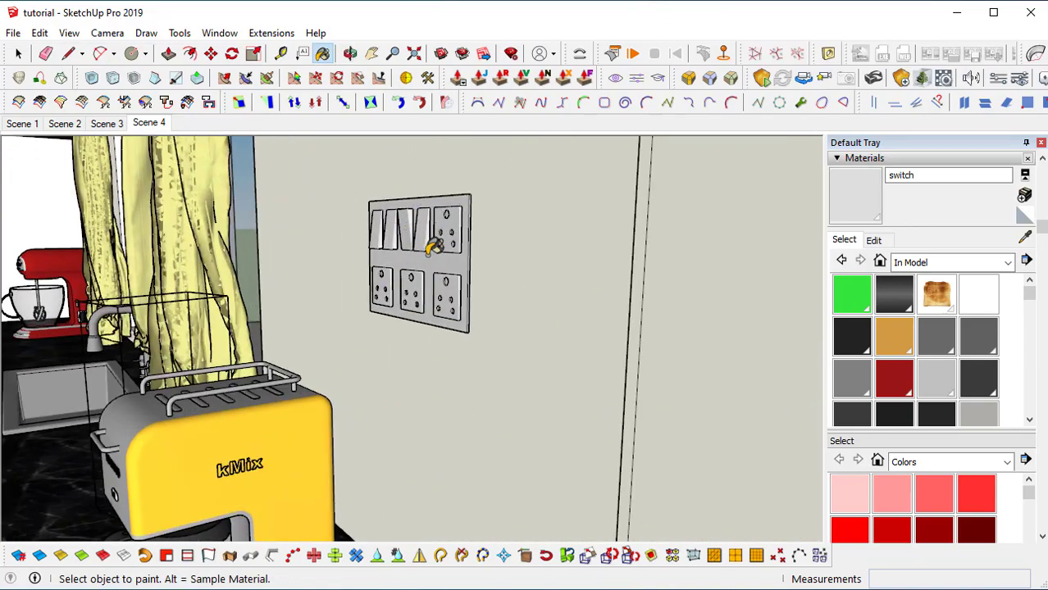
scroll(433, 246, "up", 5)
scroll(339, 231, "down", 5)
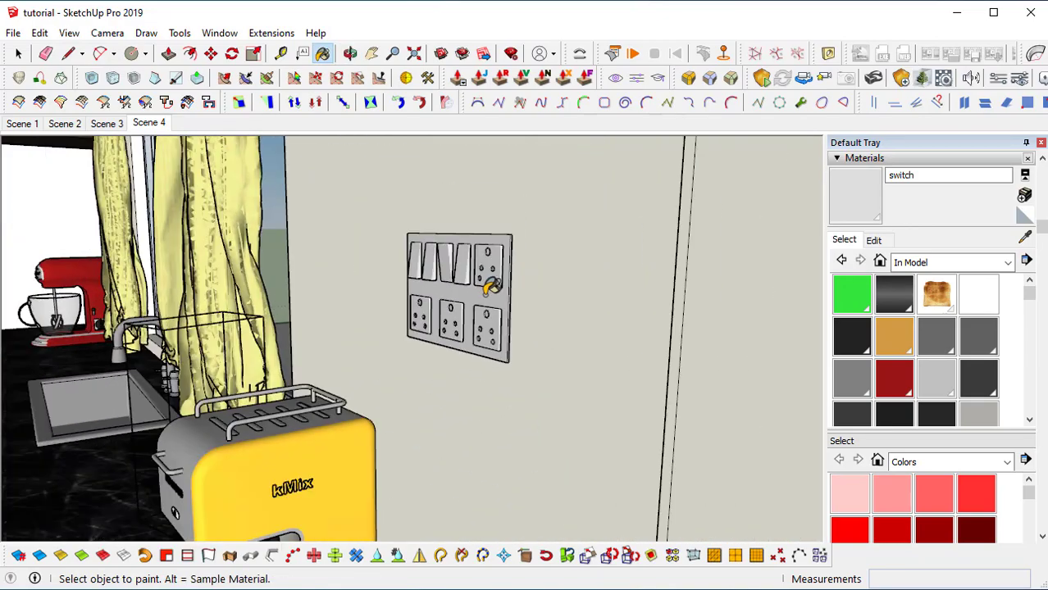
scroll(442, 271, "down", 2)
middle_click_drag(439, 269, 482, 307)
key("space")
- Create a new material named floor using the texture image WoodFloor21_col - Copy from the WoodFloor21 folder
scroll(532, 304, "down", 6)
middle_click_drag(325, 365, 556, 398)
scroll(455, 228, "down", 2)
scroll(548, 438, "down", 3)
left_click(1025, 215)
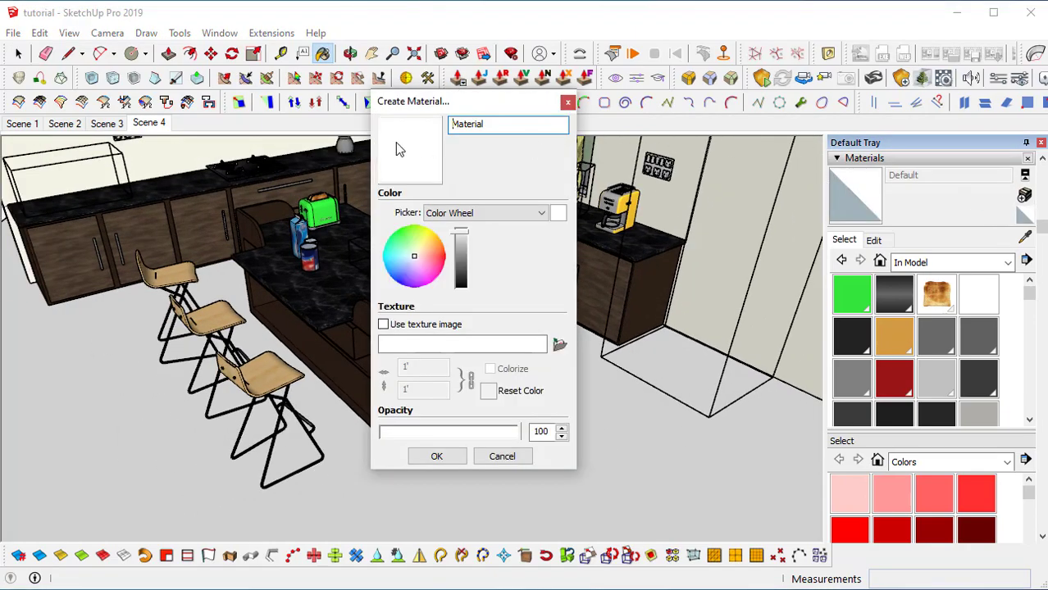
type("fl")
type("o")
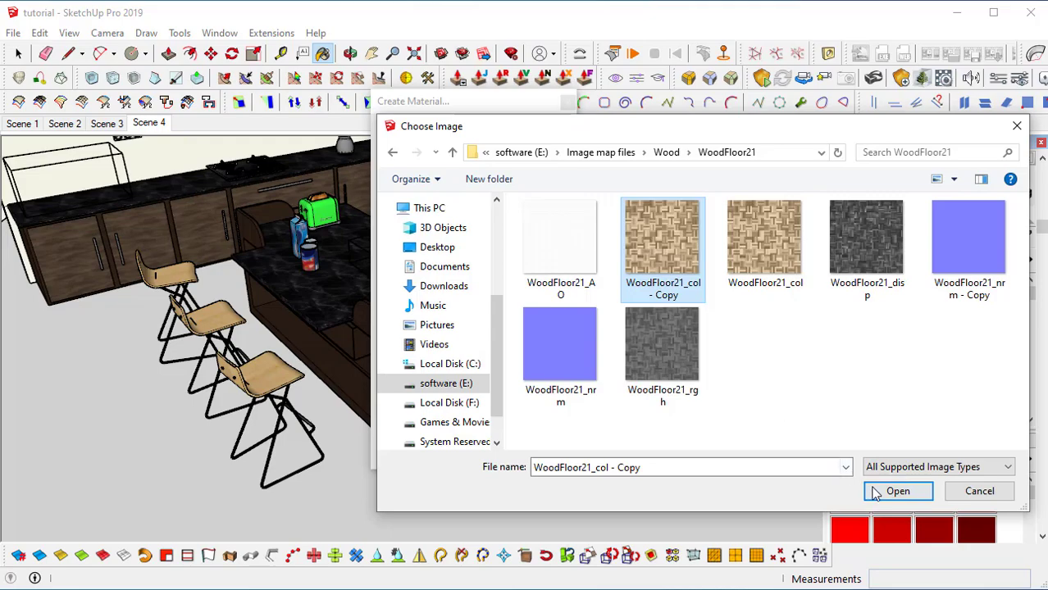
left_click(875, 492)
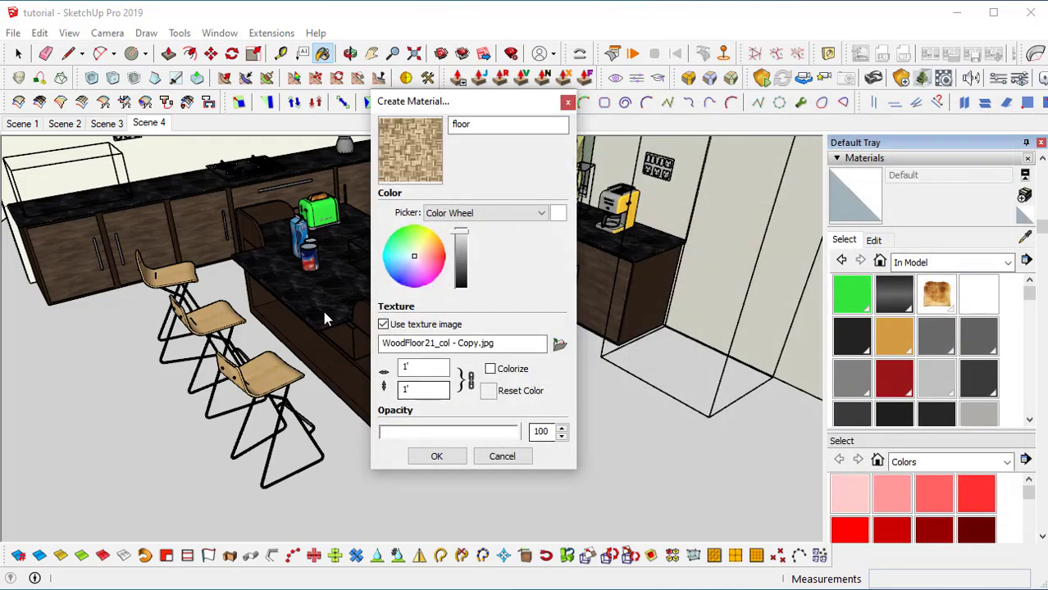
left_click(437, 457)
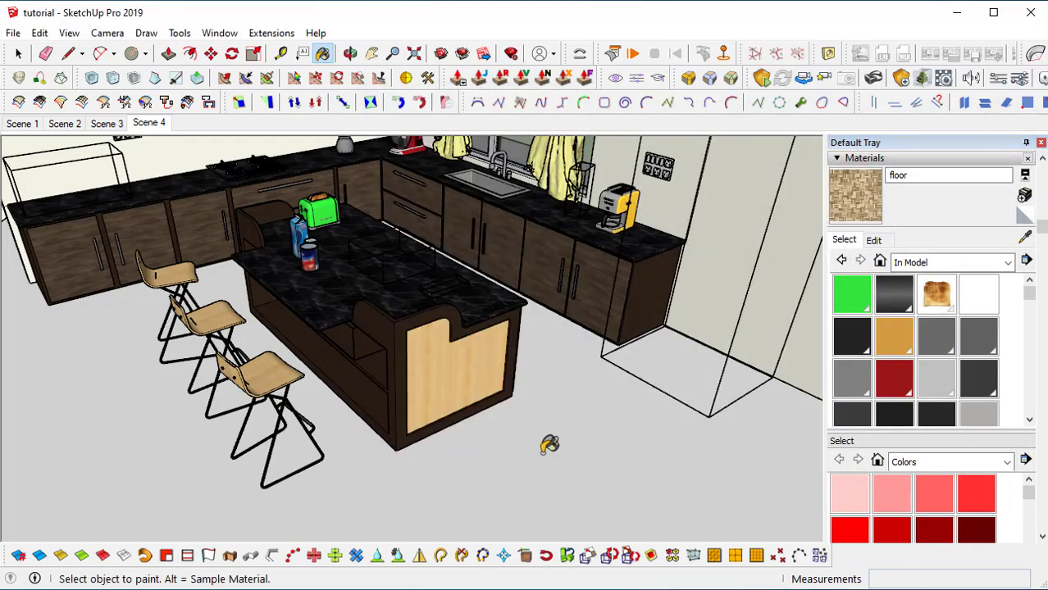
- Select the kitchen floor face inside its group, paint it with the floor material, and leave the group
key("ctrl+a")
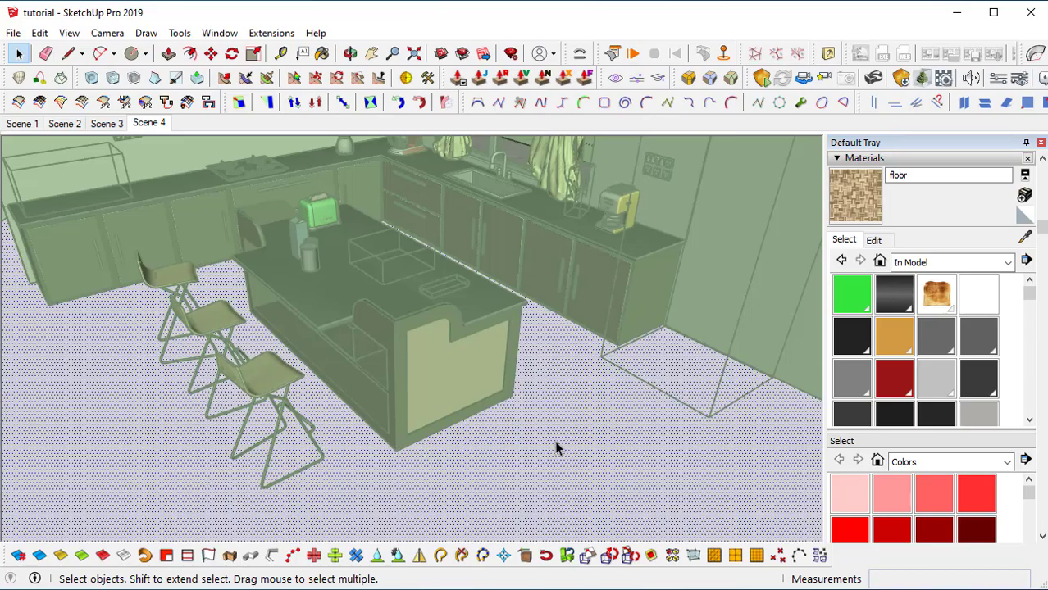
key("b")
left_click(555, 440)
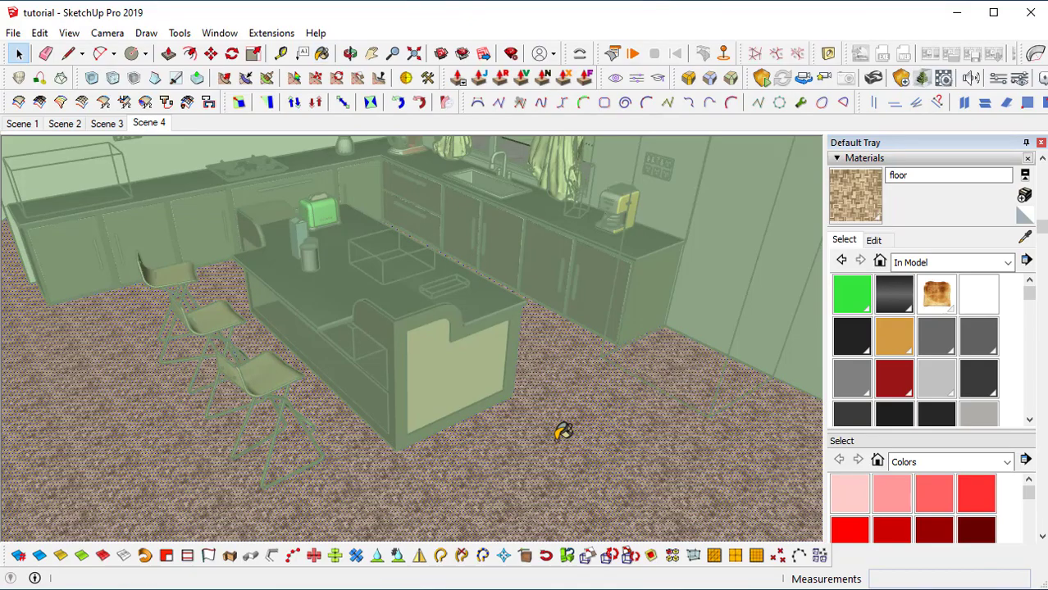
scroll(526, 408, "down", 3)
middle_click_drag(522, 403, 524, 454)
left_click(524, 454)
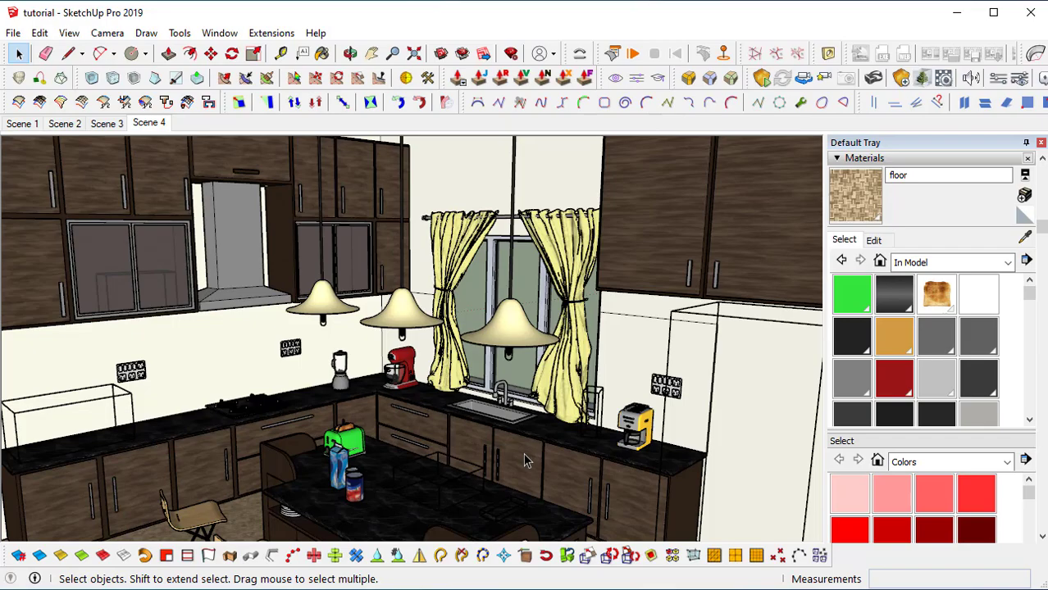
- Examine the painted floor and the bare wall areas between the countertops and the upper cabinets
scroll(537, 483, "down", 3)
middle_click_drag(537, 483, 461, 420)
scroll(460, 420, "up", 1)
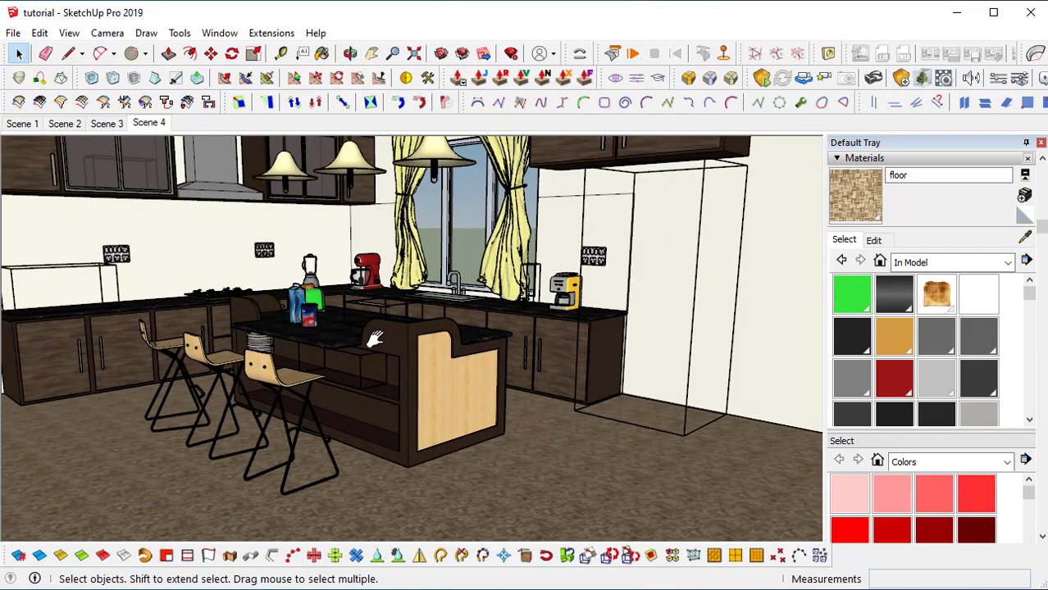
middle_click_drag(346, 326, 311, 364)
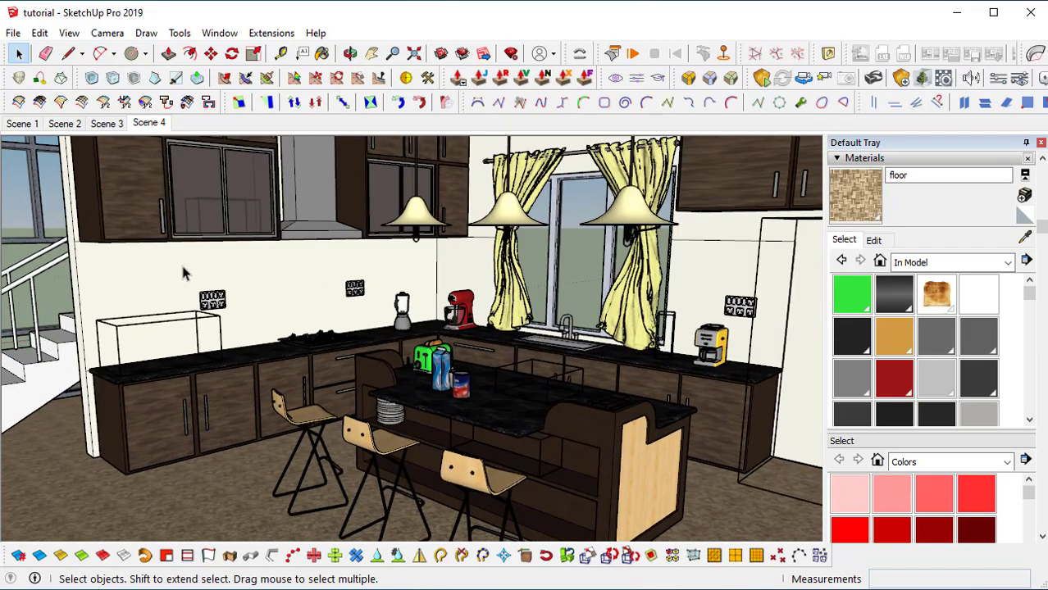
middle_click_drag(777, 308, 721, 283)
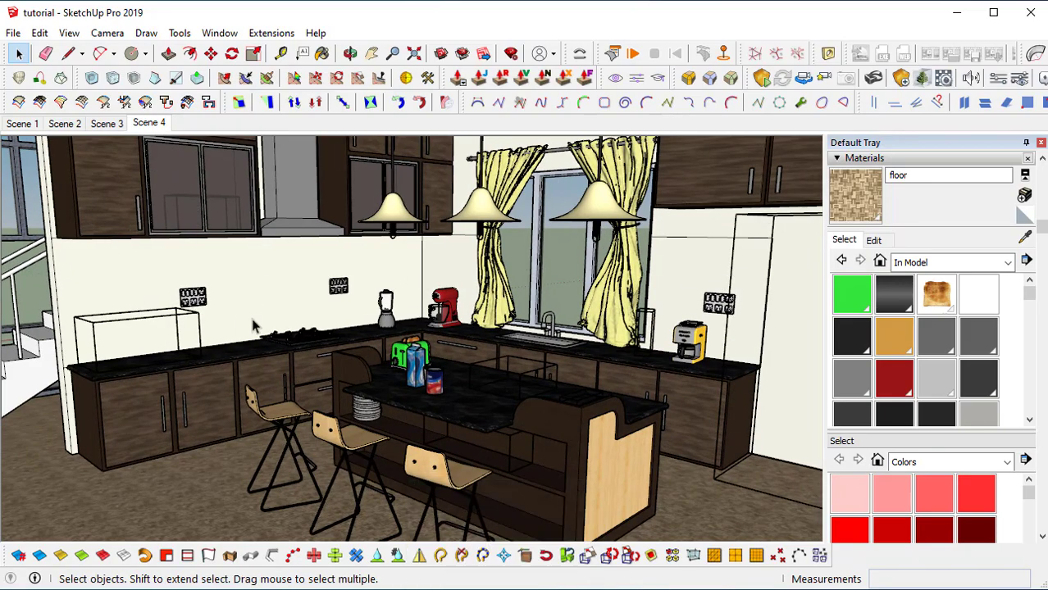
middle_click_drag(285, 266, 496, 320, "shift")
scroll(591, 344, "up", 3)
middle_click_drag(653, 323, 731, 302, "shift")
scroll(357, 393, "up", 6)
scroll(429, 336, "down", 5)
middle_click_drag(484, 339, 580, 322)
scroll(399, 331, "up", 3)
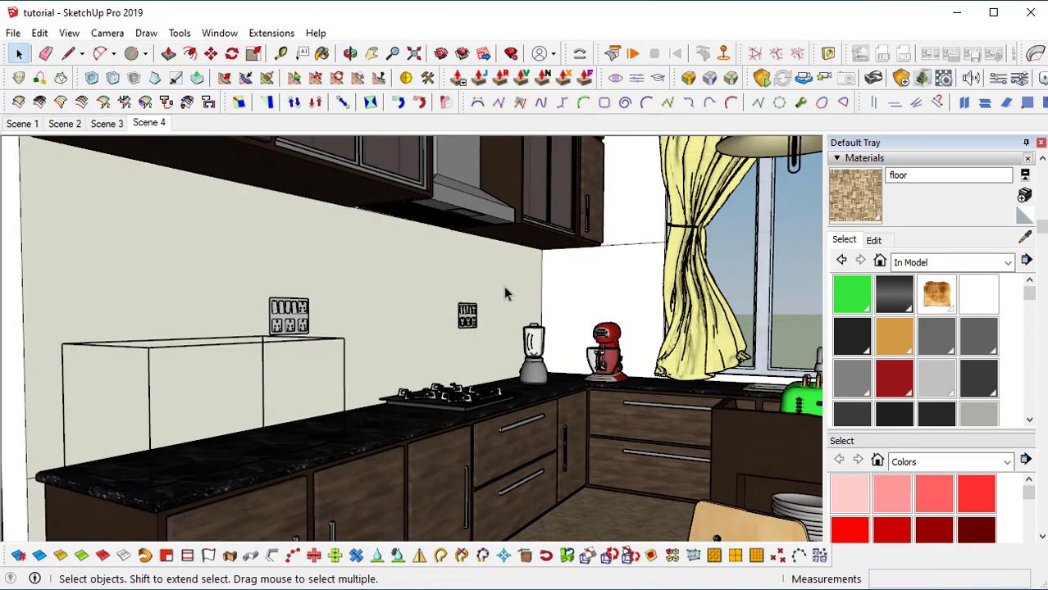
- Open the wall group, select all the backsplash faces between the countertops and upper cabinets, and copy them
double_click(408, 286)
left_click(407, 269)
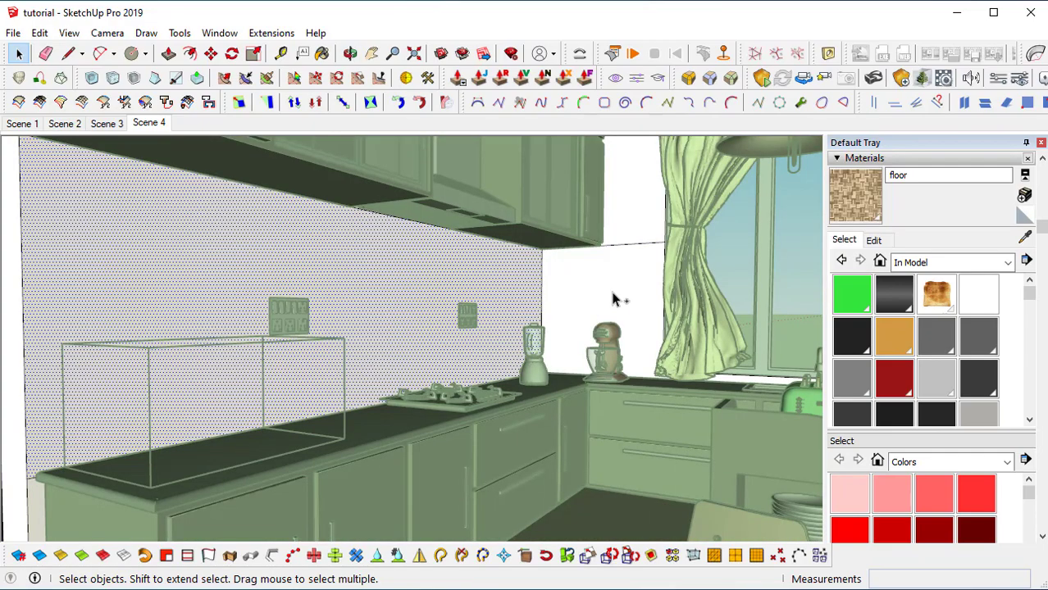
left_click(614, 293, "shift")
scroll(625, 317, "down", 3)
middle_click_drag(625, 322, 506, 317, "shift")
middle_click_drag(639, 268, 508, 275, "shift")
middle_click_drag(289, 287, 222, 300)
key("ctrl+c")
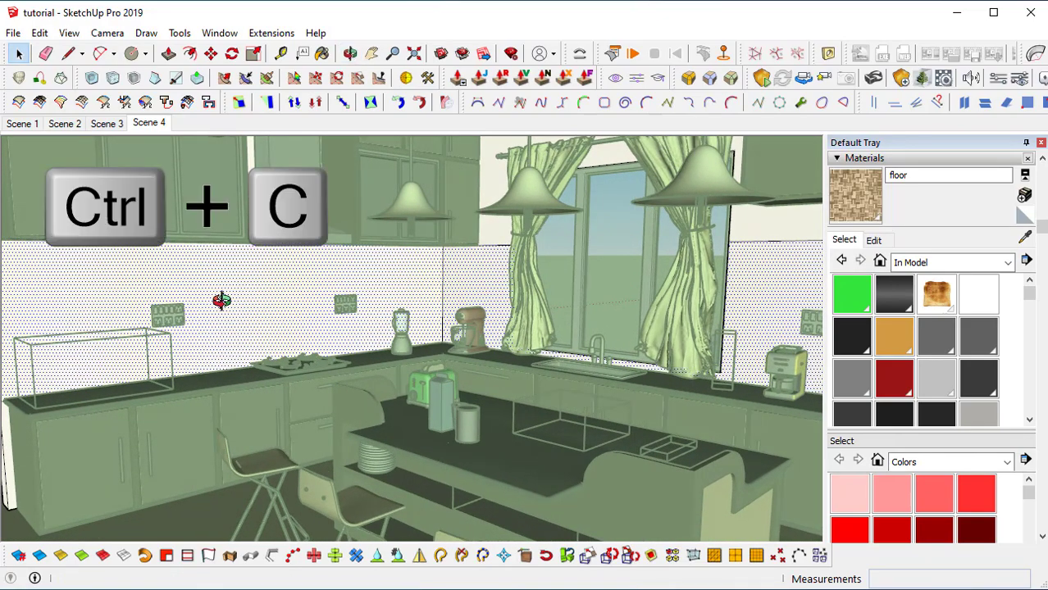
scroll(277, 342, "down", 2)
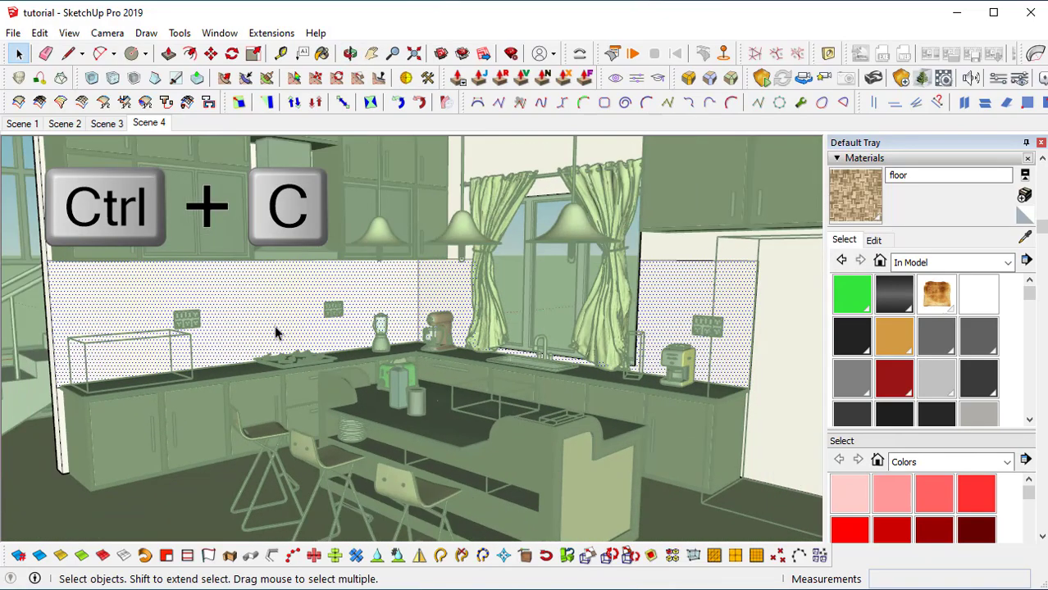
- Leave the wall group and paste the copied backsplash faces in place
left_click(178, 218)
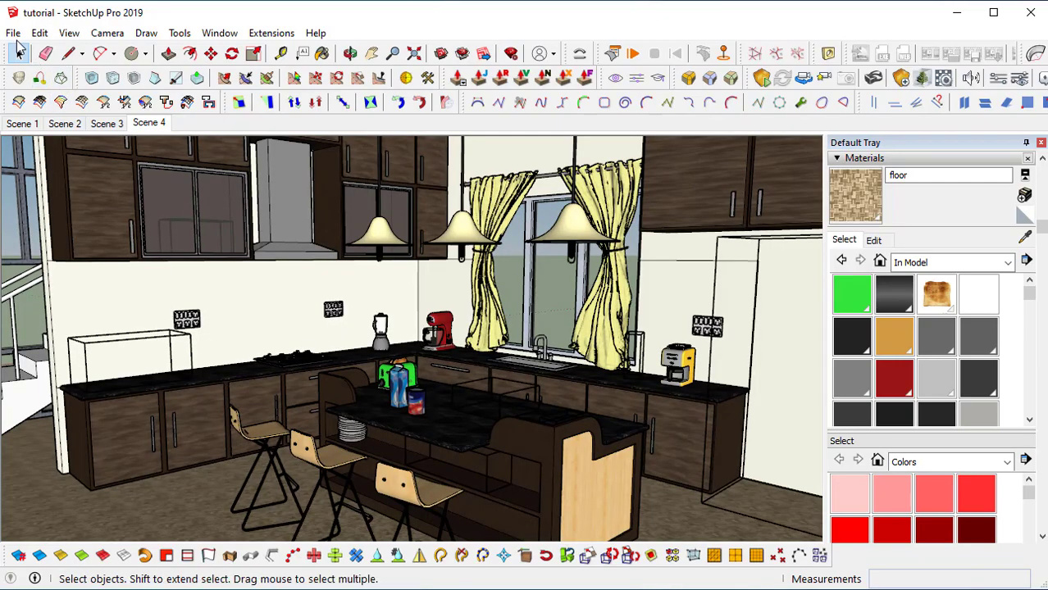
left_click(13, 34)
left_click(418, 412)
left_click(456, 397)
left_click(14, 33)
mouse_move(39, 34)
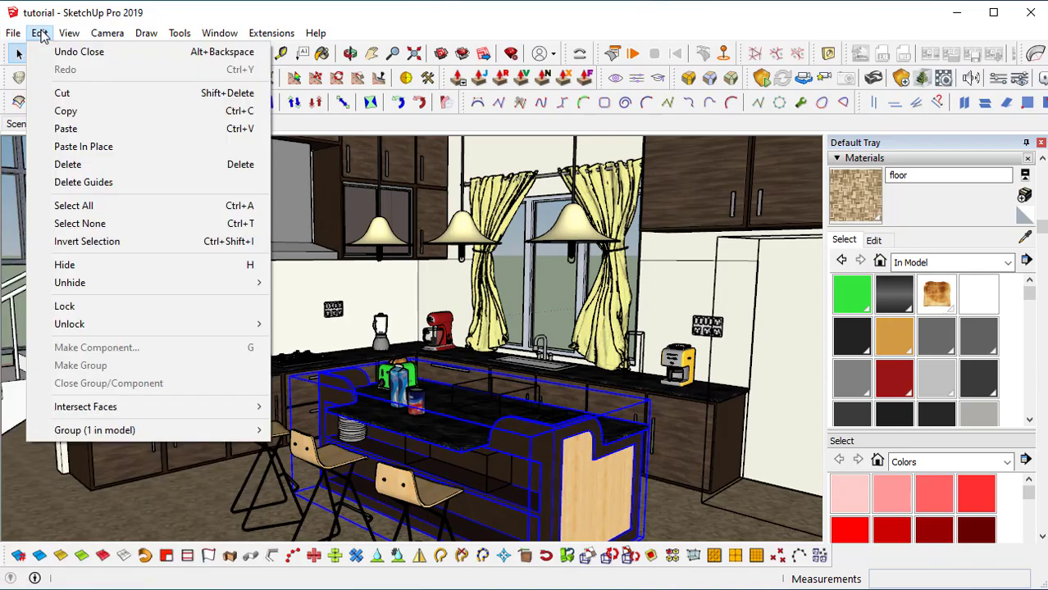
left_click(82, 147)
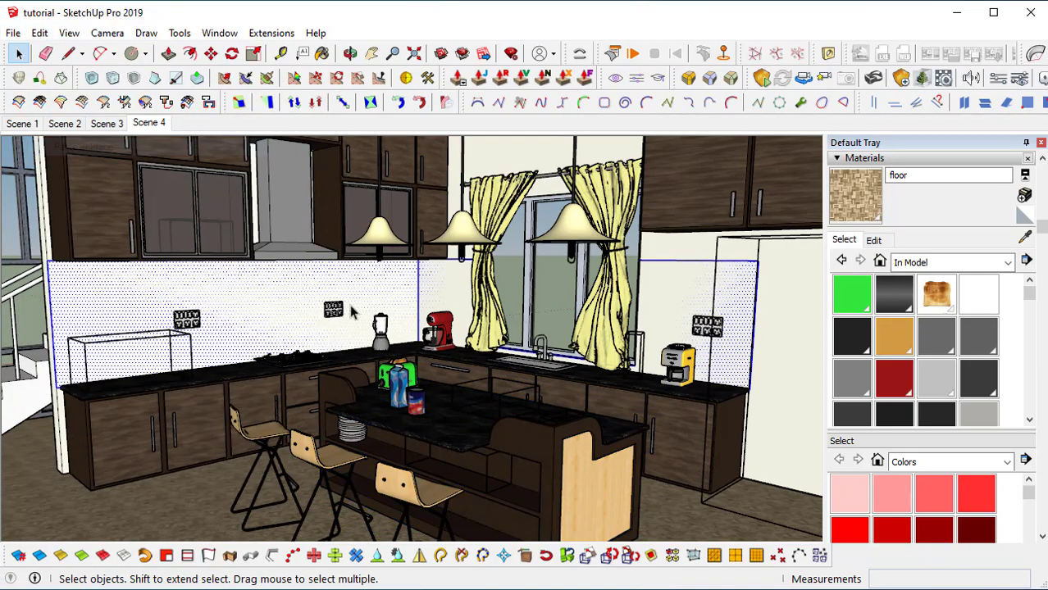
- Move the pasted backsplash faces along the red axis to open ground outside the building
middle_click_drag(696, 300, 379, 386)
scroll(457, 381, "down", 5)
middle_click_drag(702, 401, 403, 327)
key("m")
left_click(384, 351)
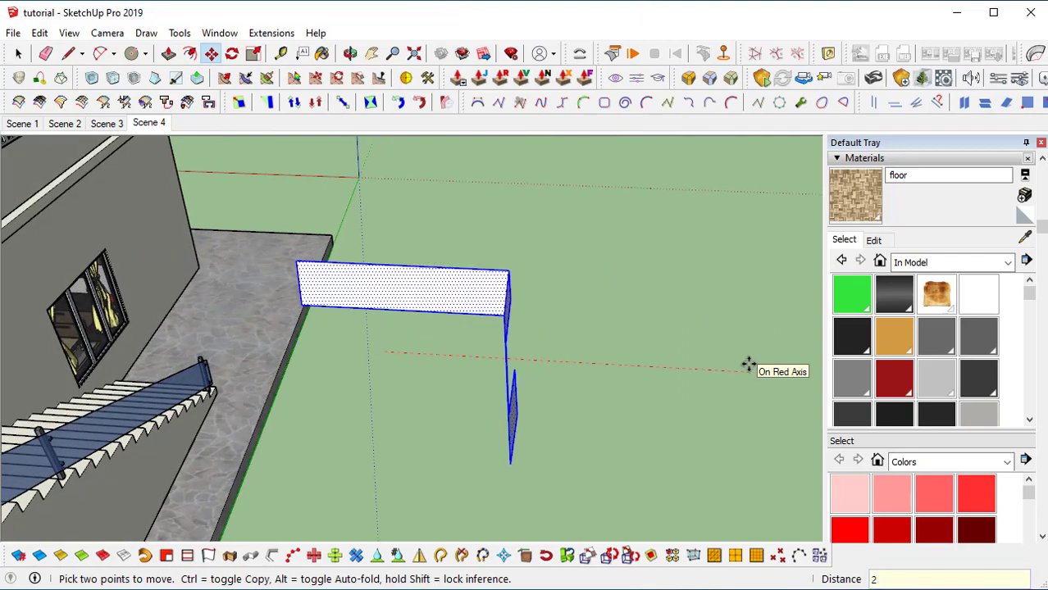
key("Return")
key("space")
- Copy the vertical end edge of the long backsplash face inward by .5 to split off a narrow strip
scroll(383, 439, "up", 2)
middle_click_drag(383, 439, 307, 274)
scroll(312, 287, "up", 3)
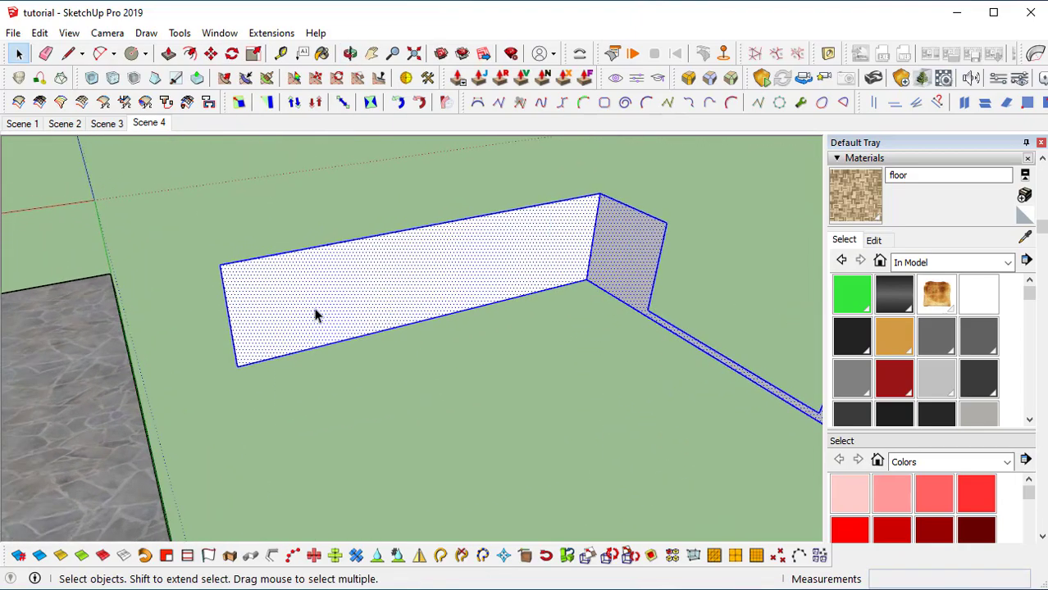
scroll(144, 342, "up", 3)
left_click(142, 349)
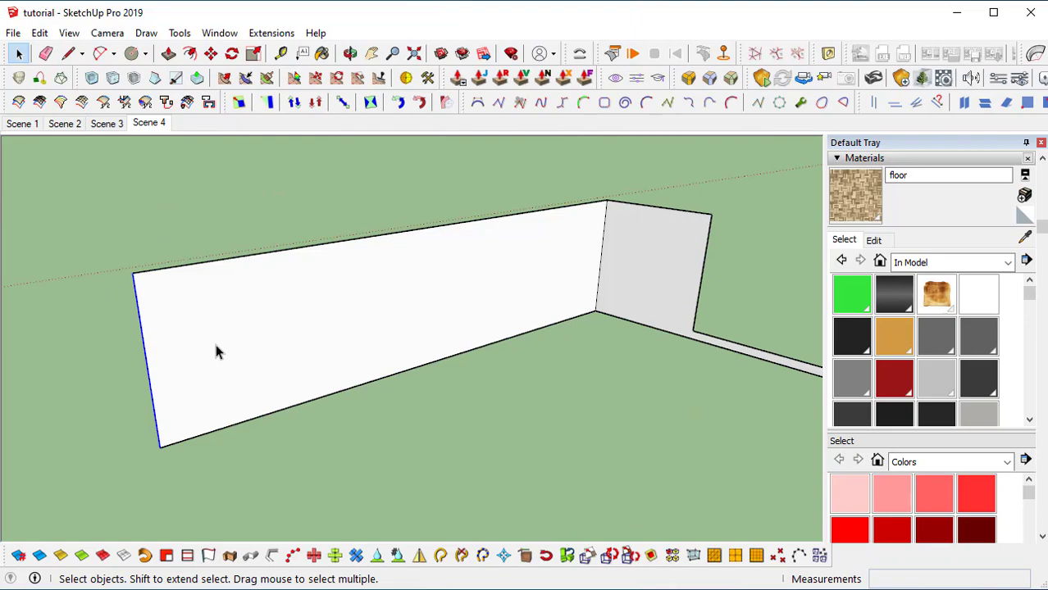
key("m")
key("ctrl")
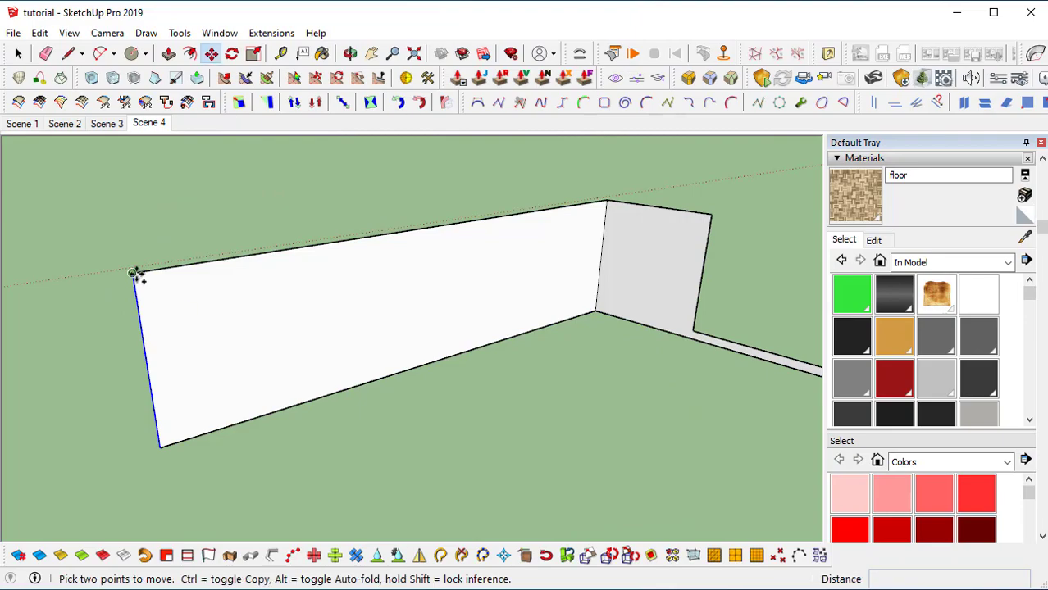
left_click(132, 273)
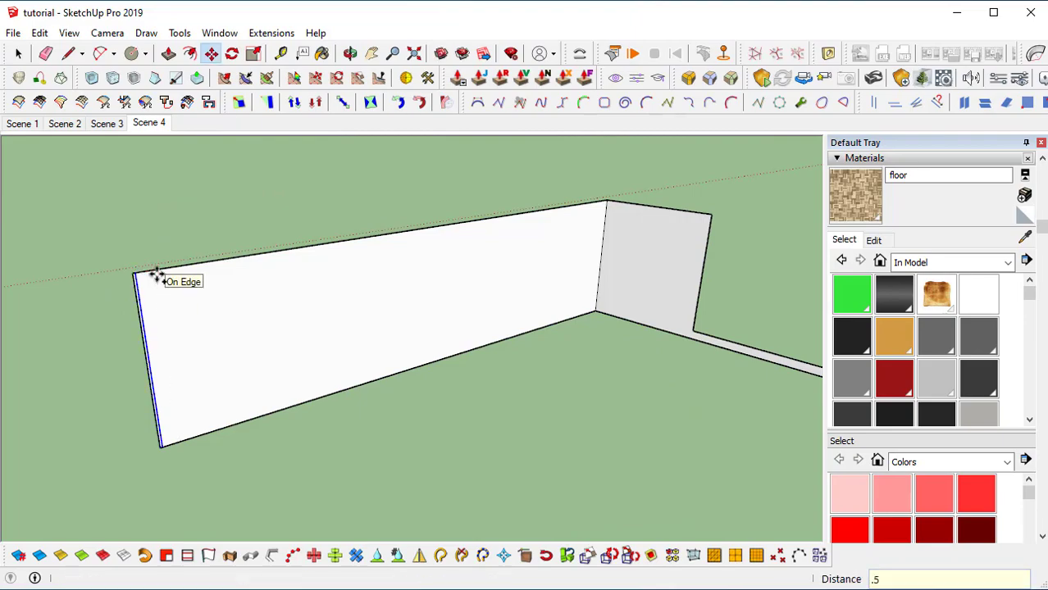
key("Escape")
- Select the narrow strip at the end of the long backsplash face and copy it 12' 7 1/2" to the inner corner
scroll(139, 283, "up", 5)
key("space")
left_click(121, 282)
scroll(119, 284, "up", 2)
key("m")
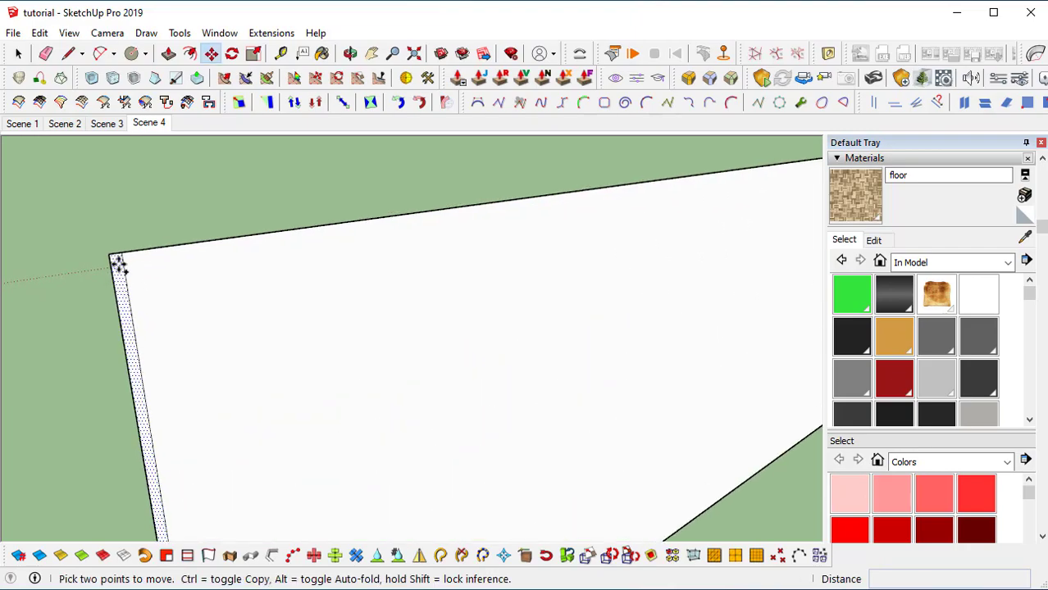
left_click(120, 256)
key("ctrl")
middle_click_drag(339, 297, 623, 297)
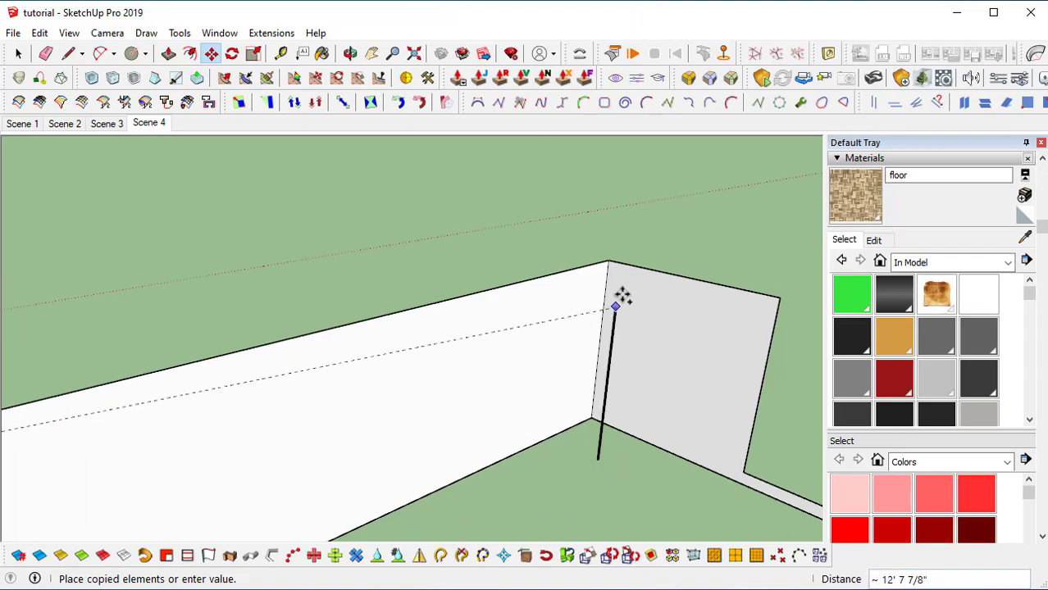
scroll(610, 259, "up", 2)
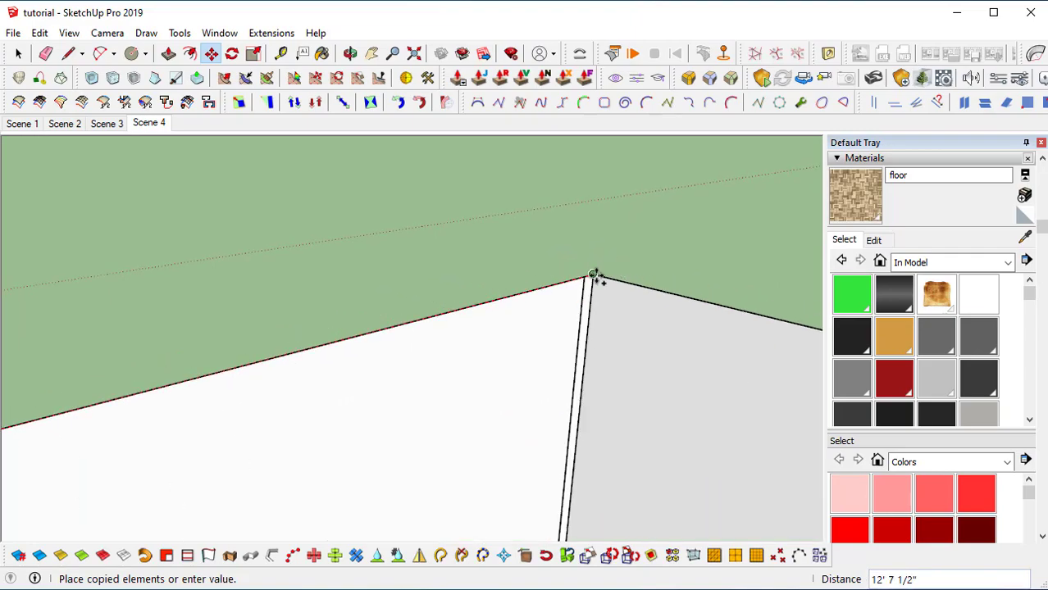
left_click(593, 276)
- Divide the copy distance into an array of evenly spaced vertical strips along the long backsplash face
scroll(595, 275, "down", 3)
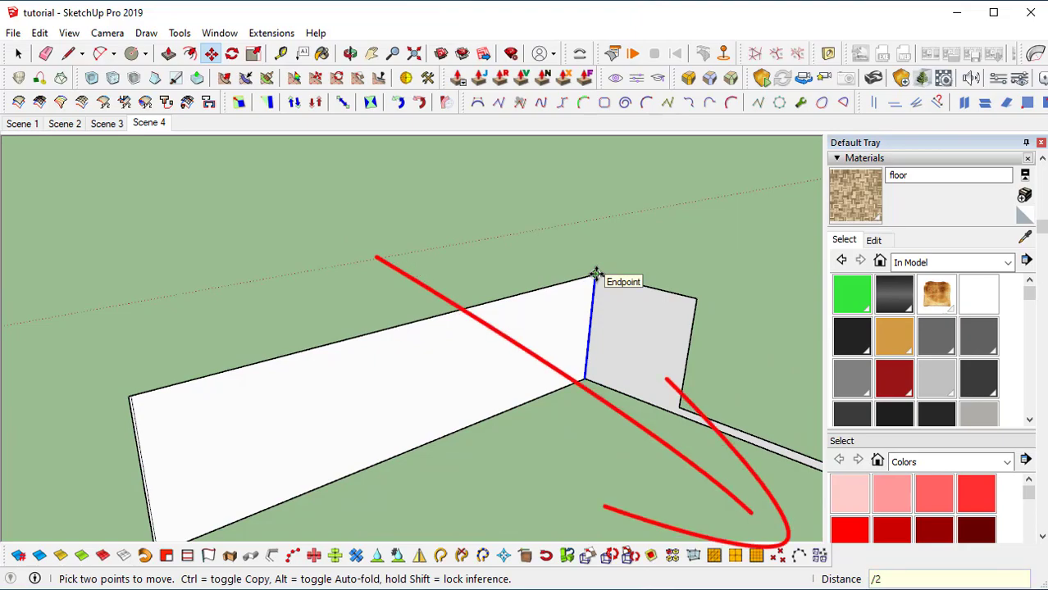
key("Return")
scroll(176, 436, "up", 2)
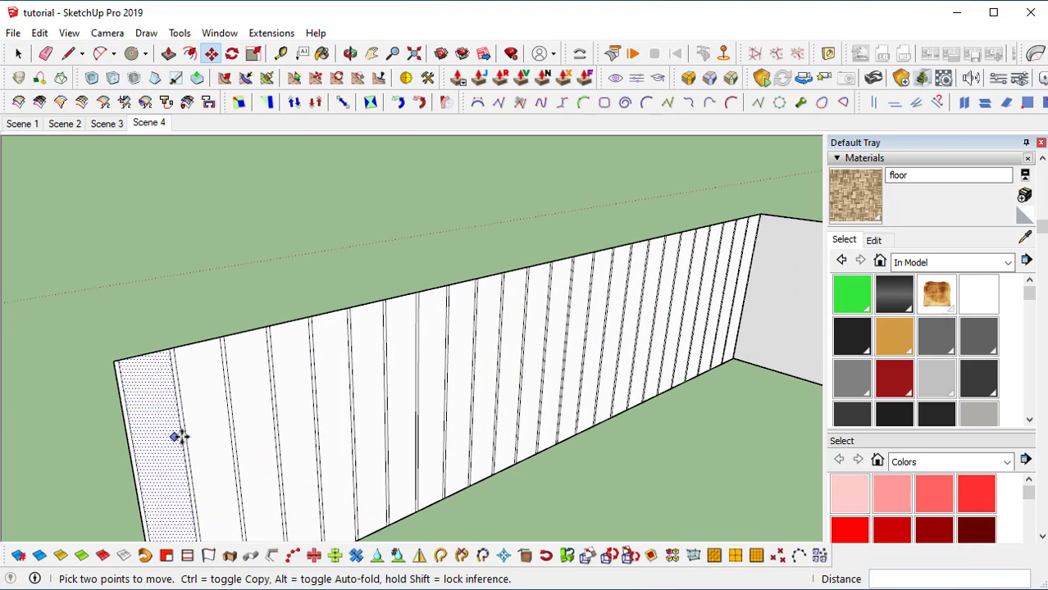
middle_click_drag(558, 328, 407, 297)
scroll(404, 291, "up", 8)
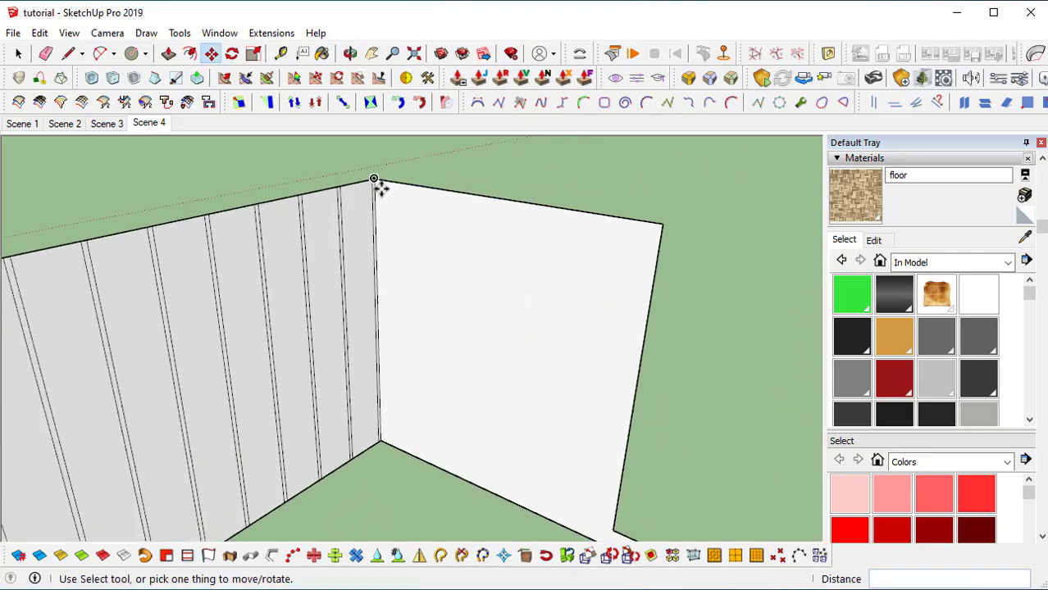
- Continue the evenly spaced vertical strips from the inner corner along the adjoining window-wall backsplash face
scroll(400, 278, "down", 4)
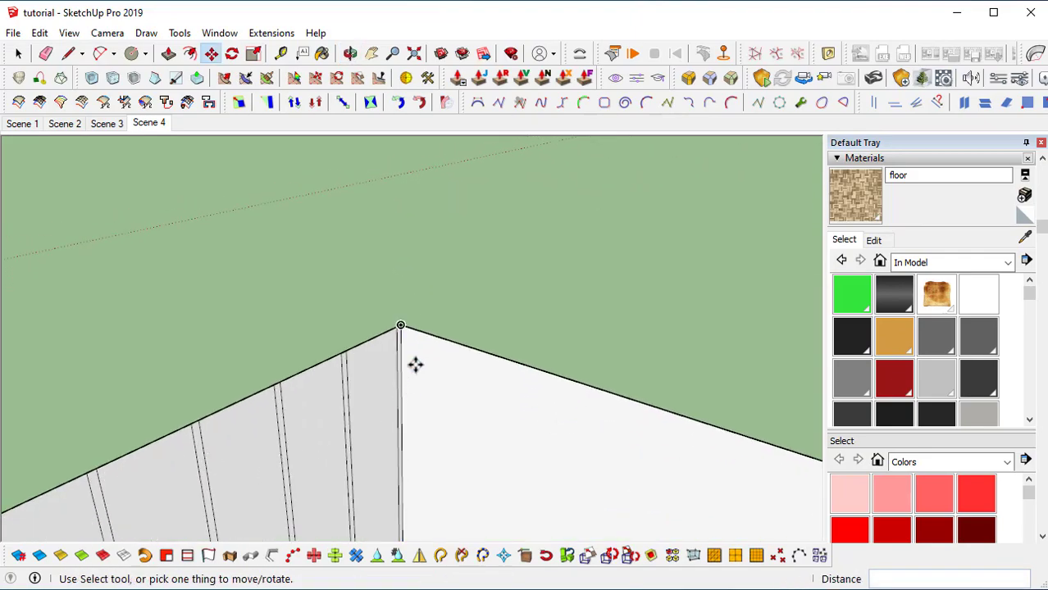
key("space")
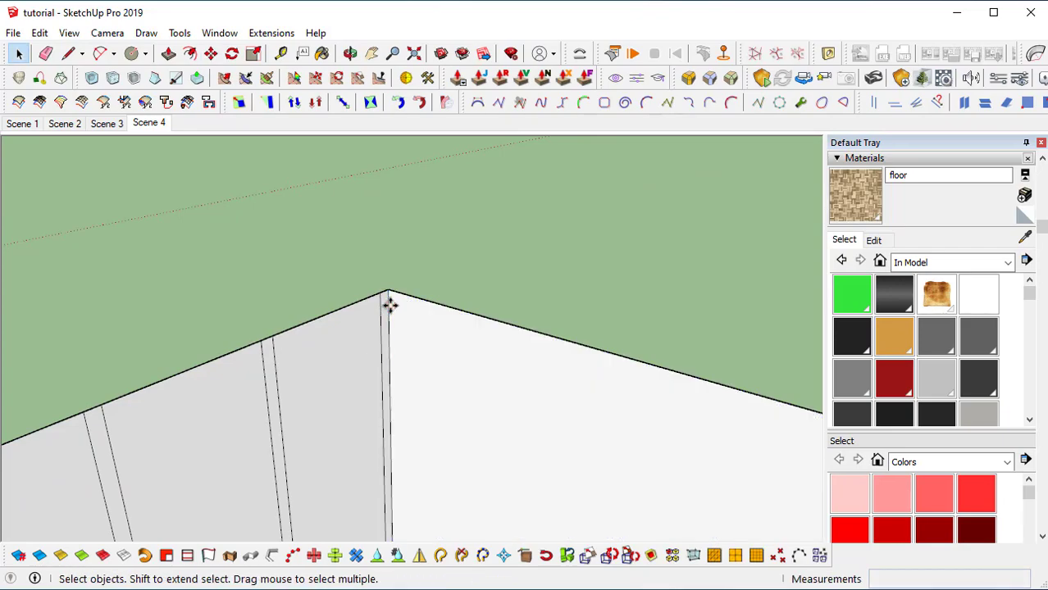
key("m")
scroll(390, 316, "down", 5)
middle_click_drag(422, 310, 337, 381)
middle_click_drag(521, 393, 176, 343, "shift")
scroll(192, 318, "up", 3)
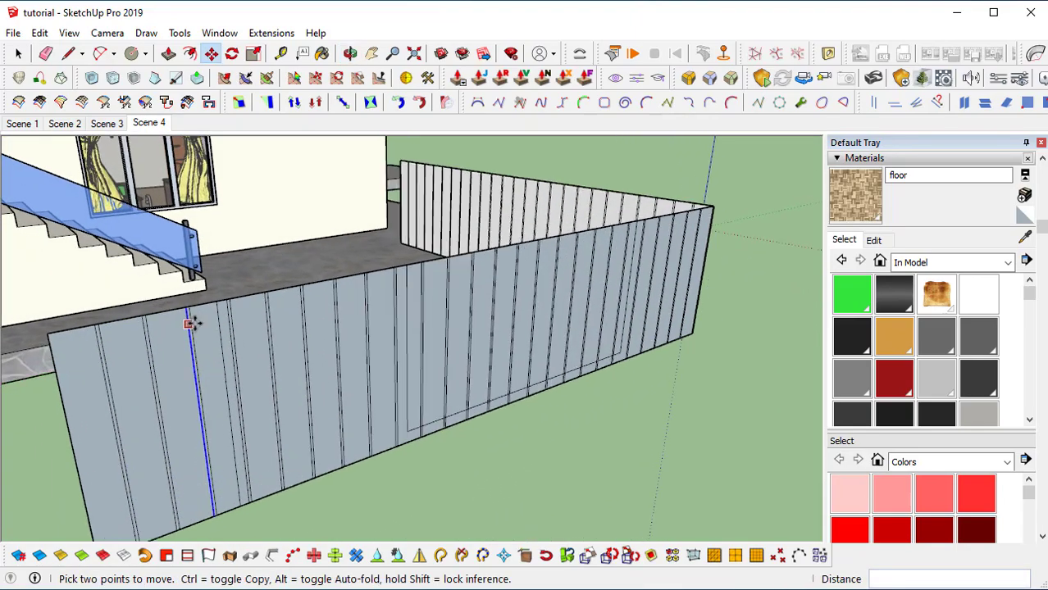
- Erase the surplus face past the window wall's original end edge and delete the leftover panel section beyond it
scroll(288, 292, "up", 5)
key("space")
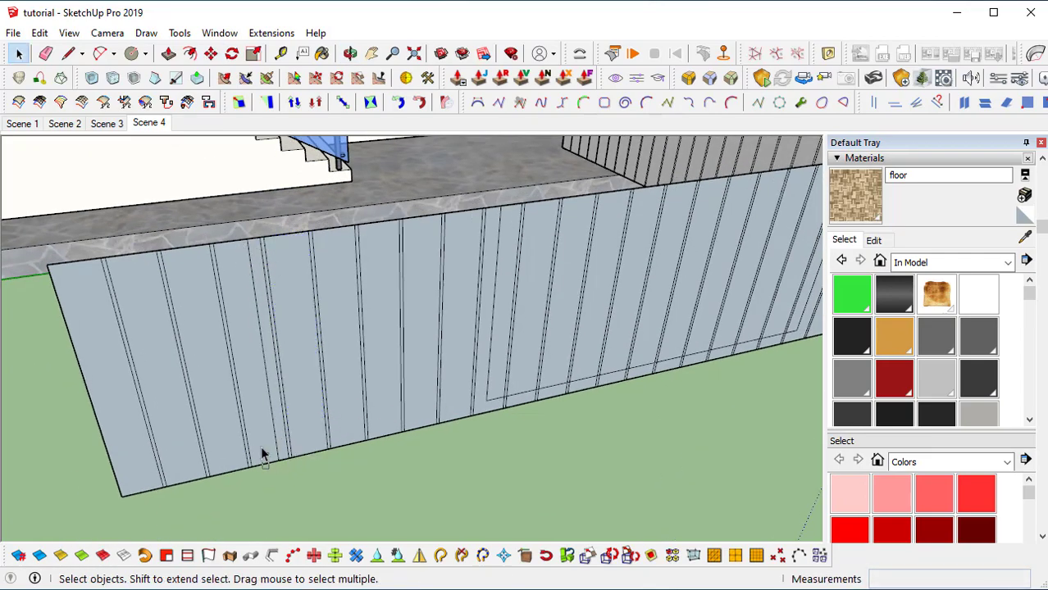
key("e")
left_click(260, 293)
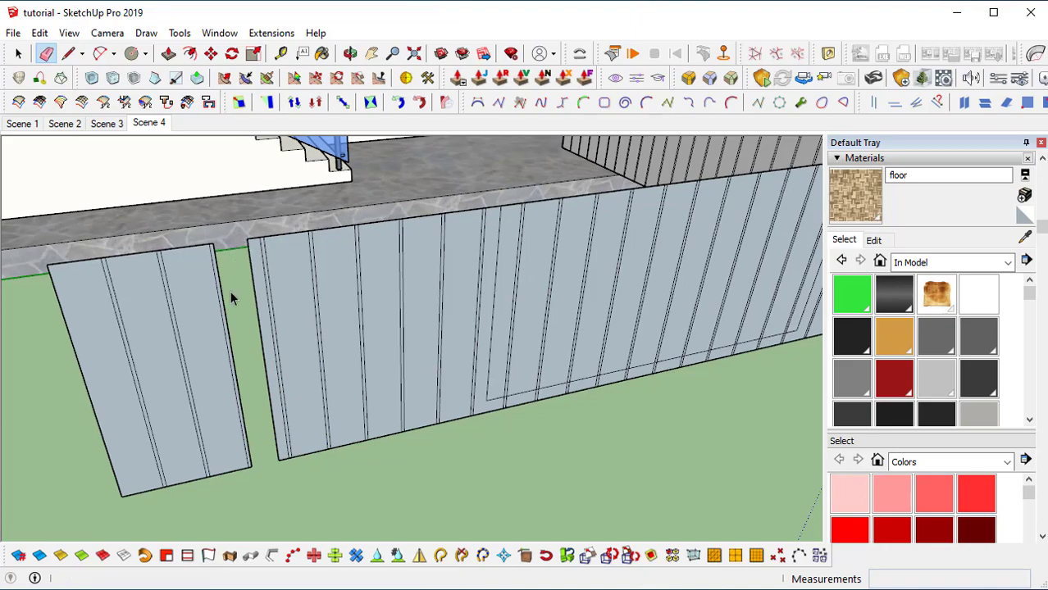
left_click(194, 365)
key("Delete")
- Erase the top edge segments beside both vertical sides of the window outline to detach the panels inside it
middle_click_drag(211, 370, 765, 402)
middle_click_drag(538, 279, 705, 348)
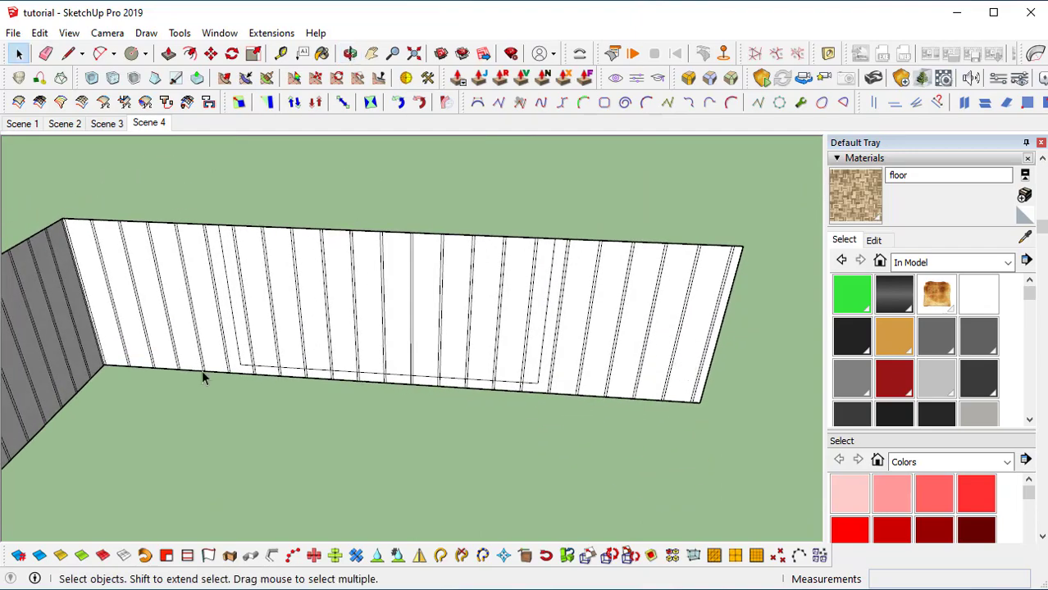
scroll(195, 358, "up", 2)
scroll(259, 299, "up", 4)
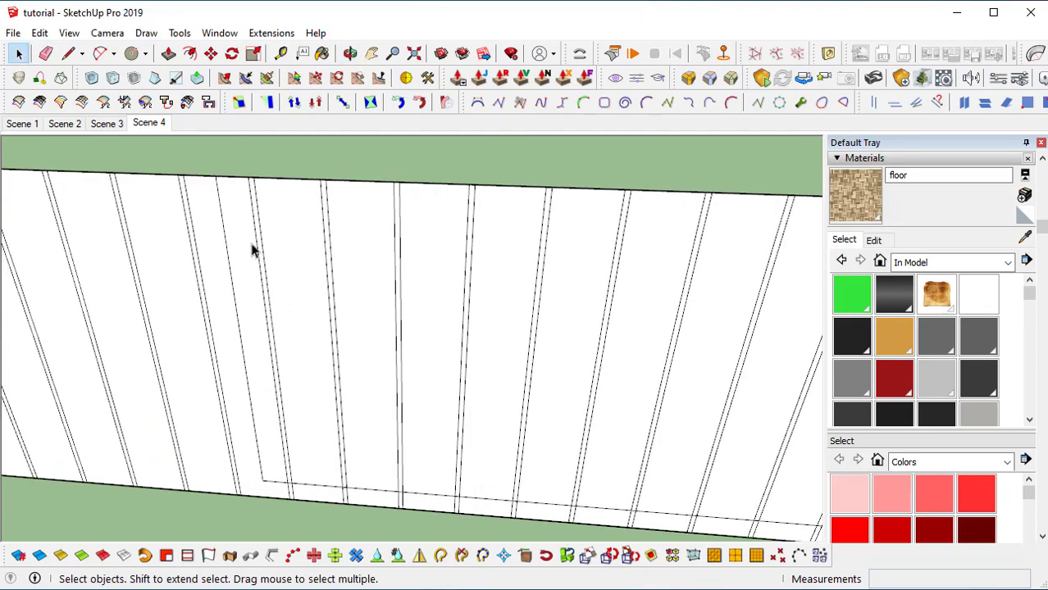
mouse_move(250, 194)
middle_mouse_down()
mouse_move(299, 211)
mouse_move(311, 199)
middle_mouse_up()
left_click(307, 182)
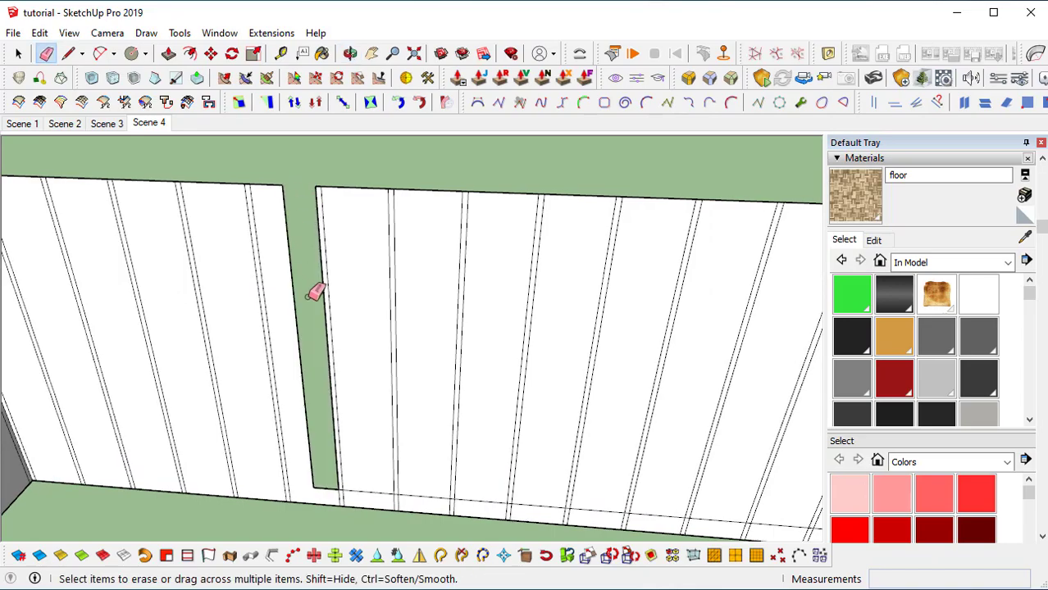
left_click(318, 186)
scroll(383, 208, "down", 2)
middle_click_drag(518, 261, 116, 251, "shift")
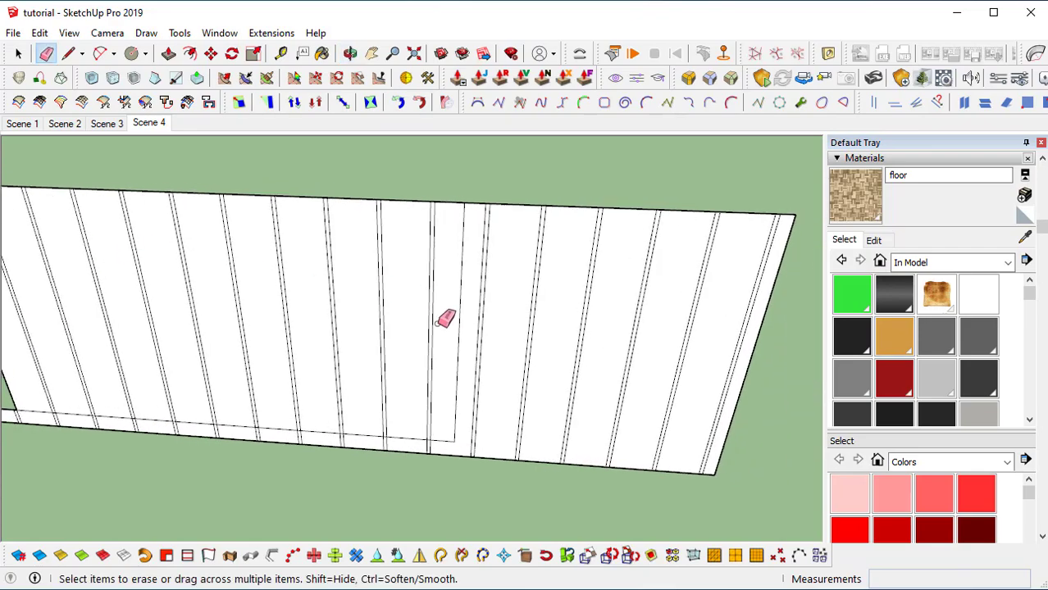
left_click(448, 200)
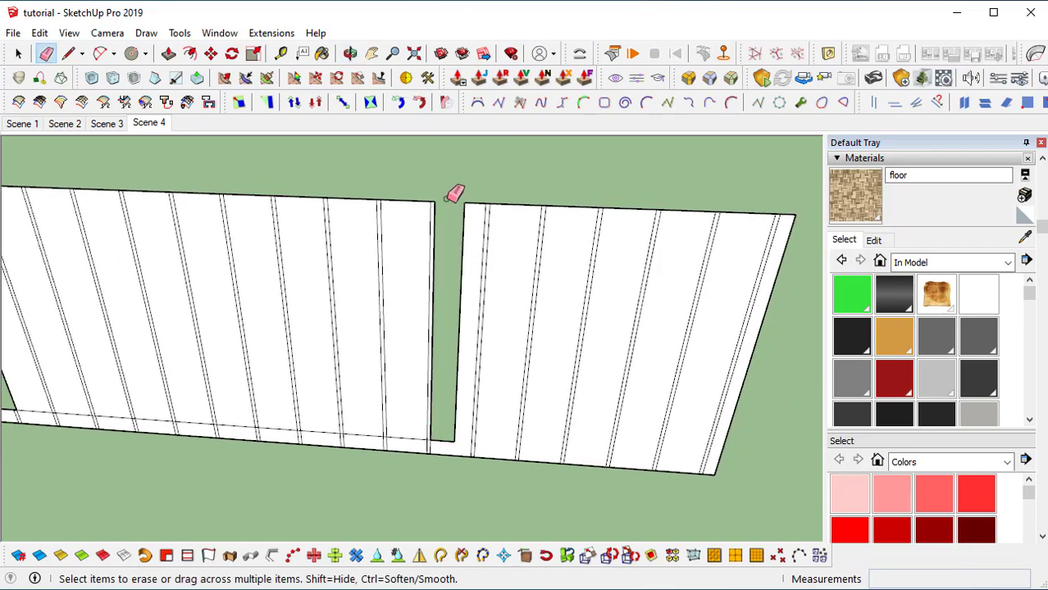
- Select and delete the strips and panels inside the window outline to leave an opening above the low sill band
key("space")
mouse_move(433, 234)
middle_mouse_down()
mouse_move(467, 240)
mouse_move(448, 234)
middle_mouse_up()
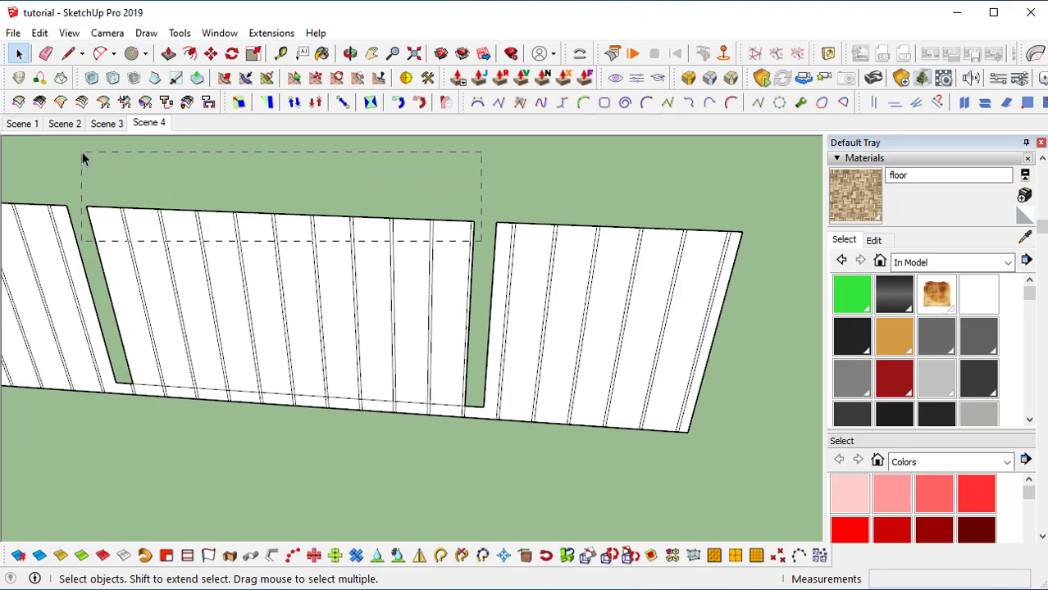
left_click_drag(82, 153, 82, 152)
key("Delete")
middle_click_drag(309, 369, 446, 381)
scroll(247, 379, "down", 3)
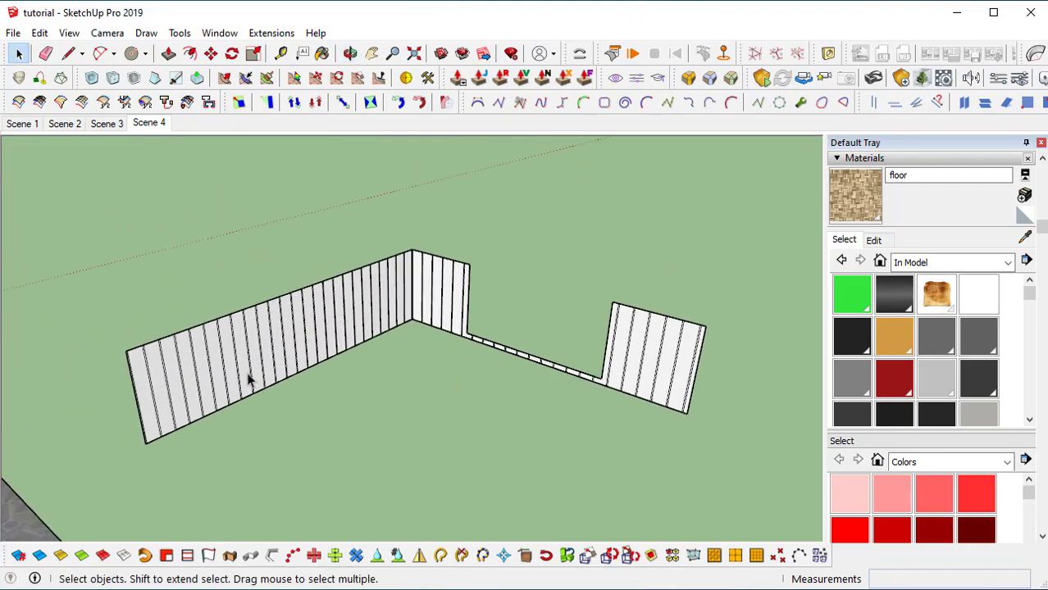
- Undock the s4u-Select tools and float them over the modelling area near the backsplash
scroll(251, 377, "up", 3)
middle_click_drag(345, 361, 250, 321, "shift")
scroll(342, 339, "down", 1)
scroll(367, 326, "down", 2)
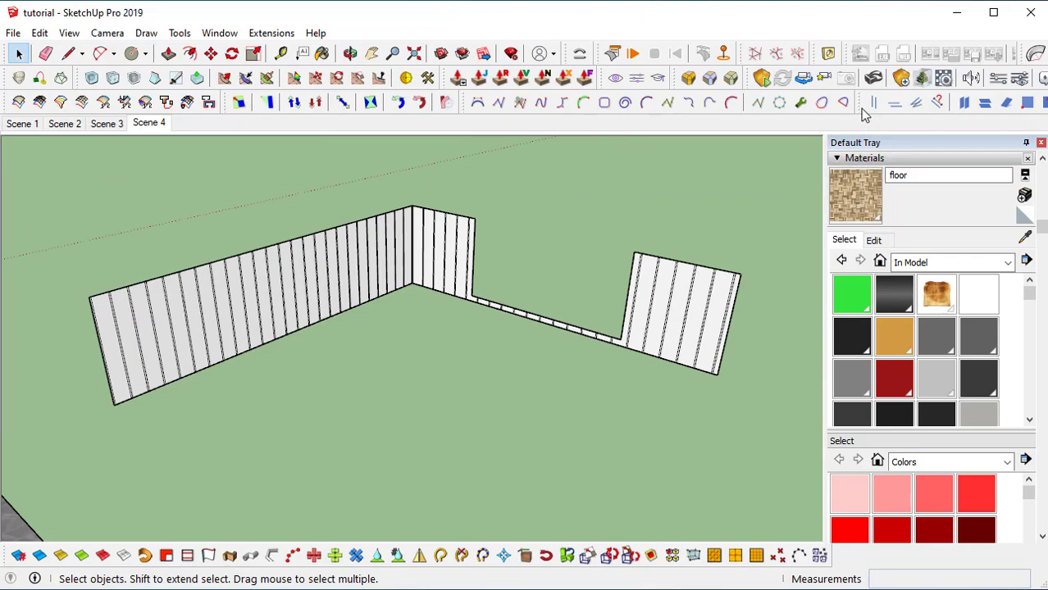
left_click_drag(840, 131, 340, 168)
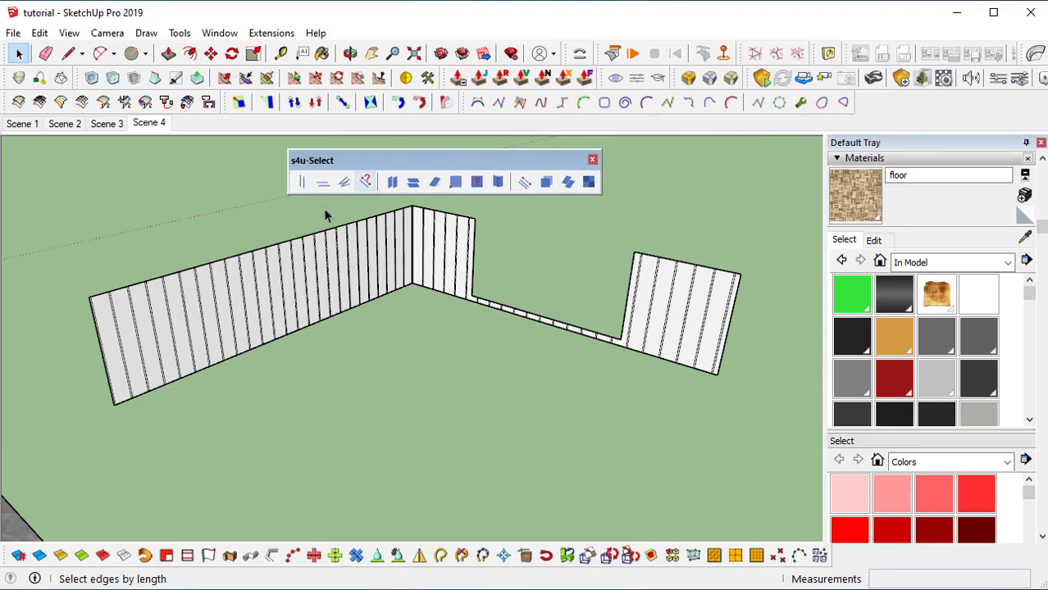
scroll(138, 325, "up", 1)
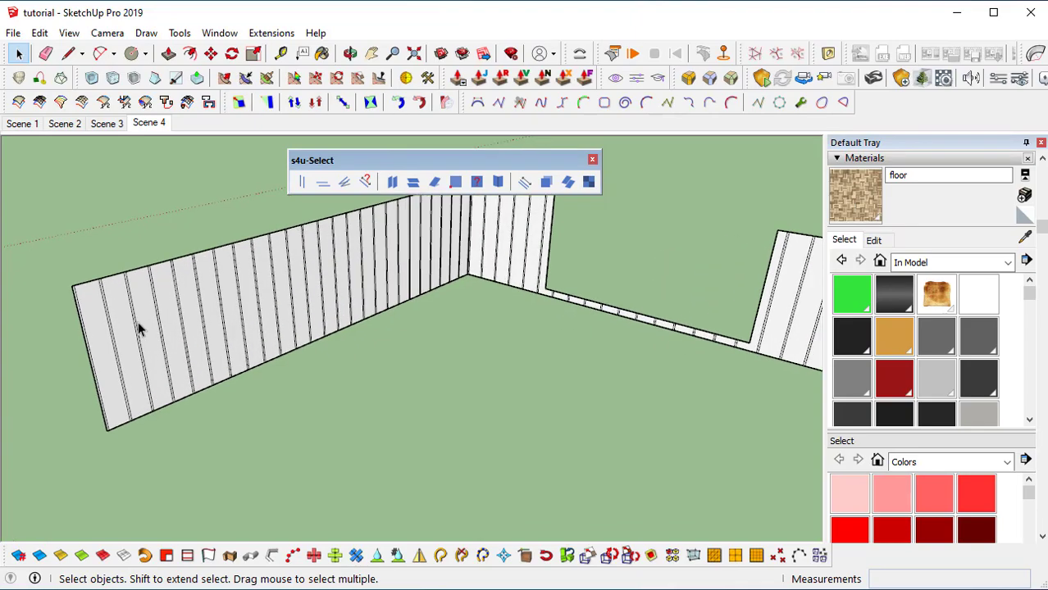
middle_click_drag(348, 270, 383, 373)
scroll(188, 393, "up", 2)
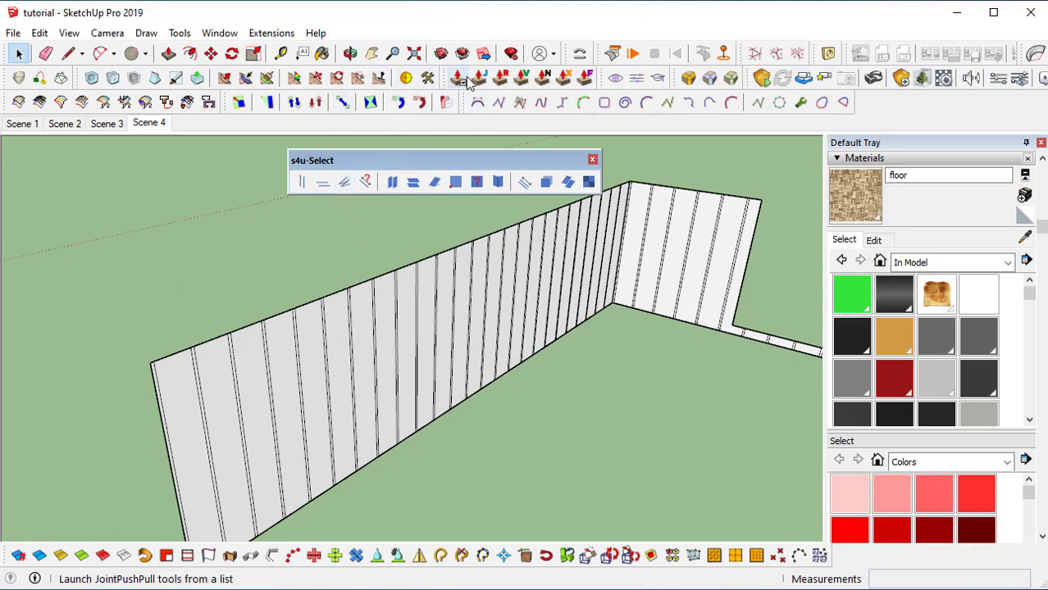
- Select all the connected backsplash geometry and make it a group
left_click(183, 375)
left_click(215, 366)
left_click(272, 359)
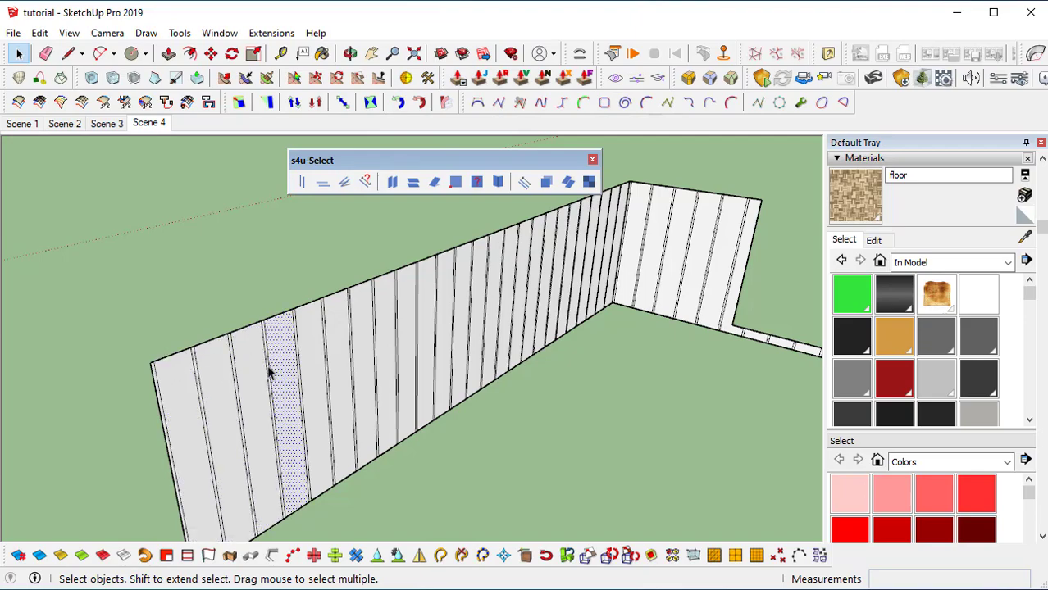
left_click(175, 393)
middle_click_drag(178, 393, 396, 326)
triple_click(396, 326)
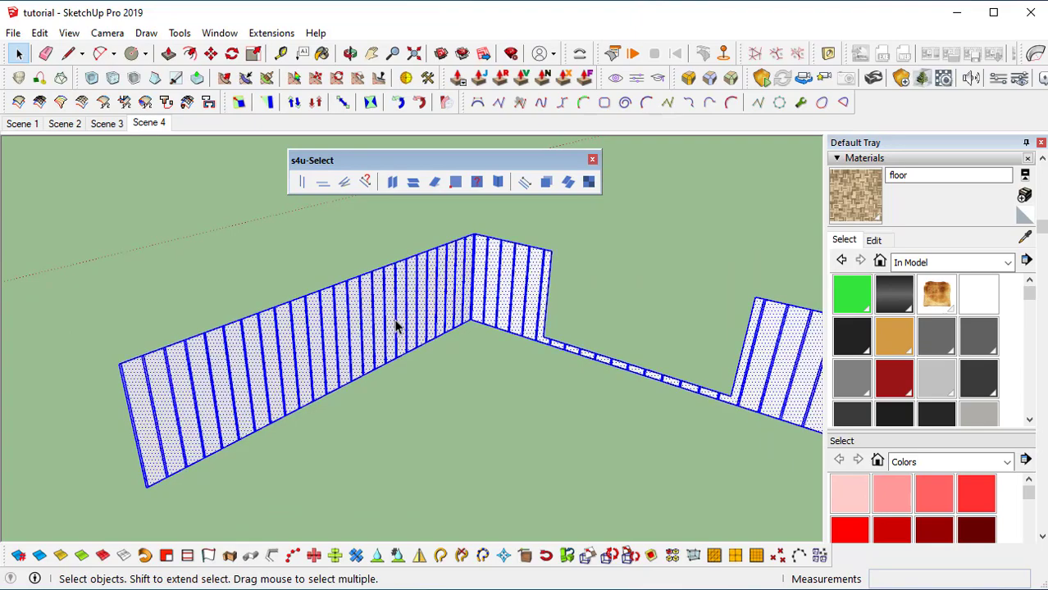
right_click(396, 326)
left_click(468, 341)
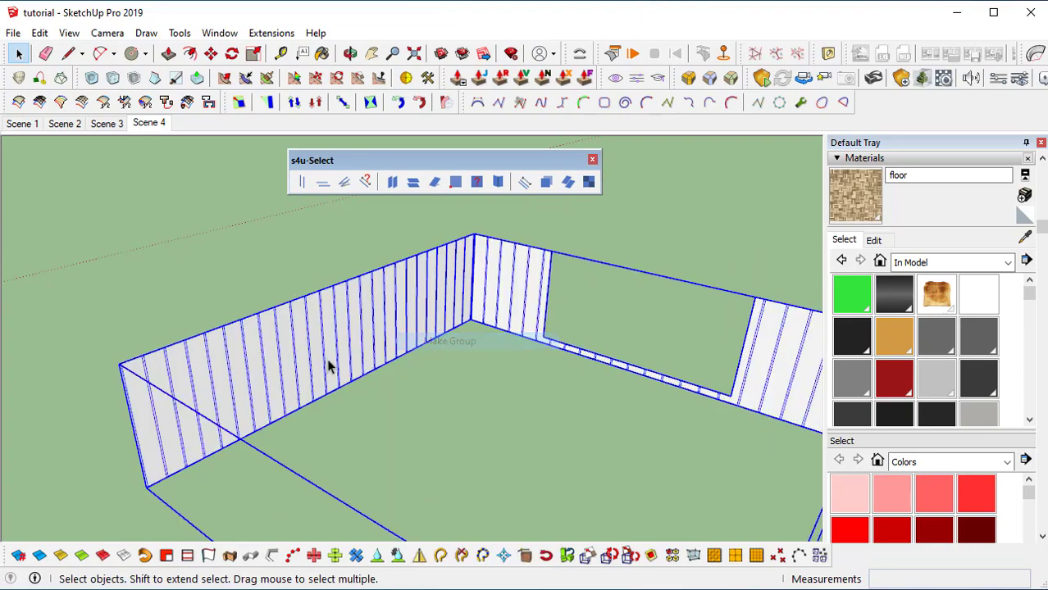
- Open the backsplash group for editing and select every wide panel on the long wall that matches its end panel
double_click(186, 376)
left_click(134, 383)
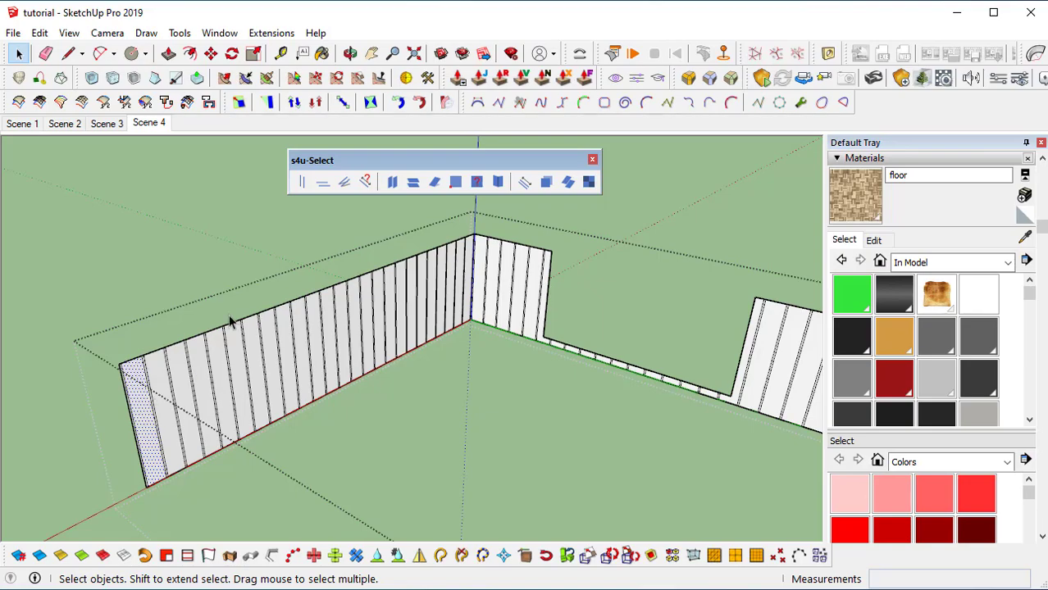
left_click(547, 183)
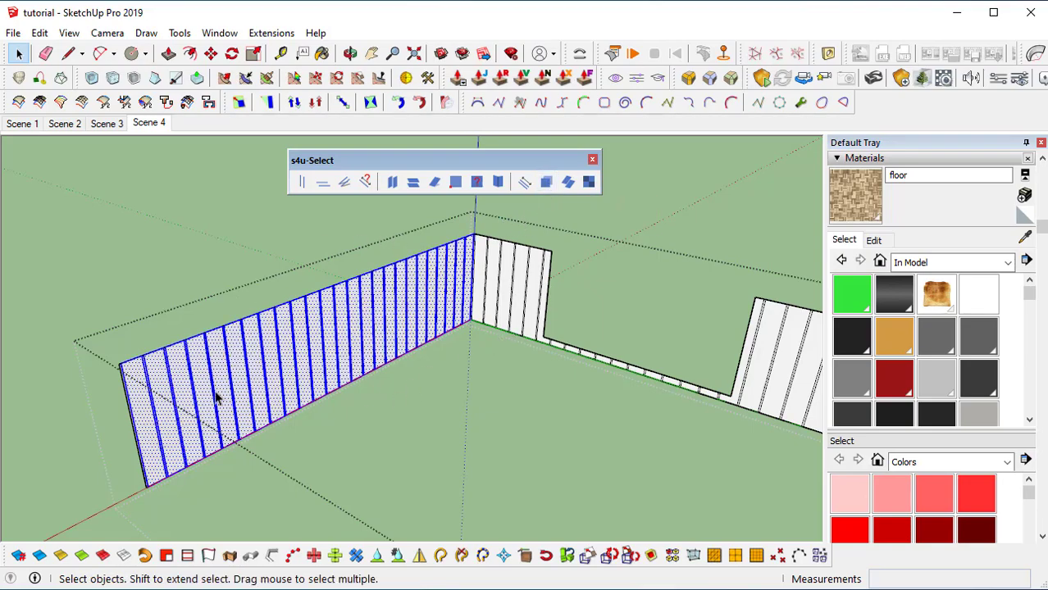
- Extend the selection to the matching full-width panels on the window wall
middle_click_drag(551, 267, 451, 247)
scroll(402, 258, "up", 5)
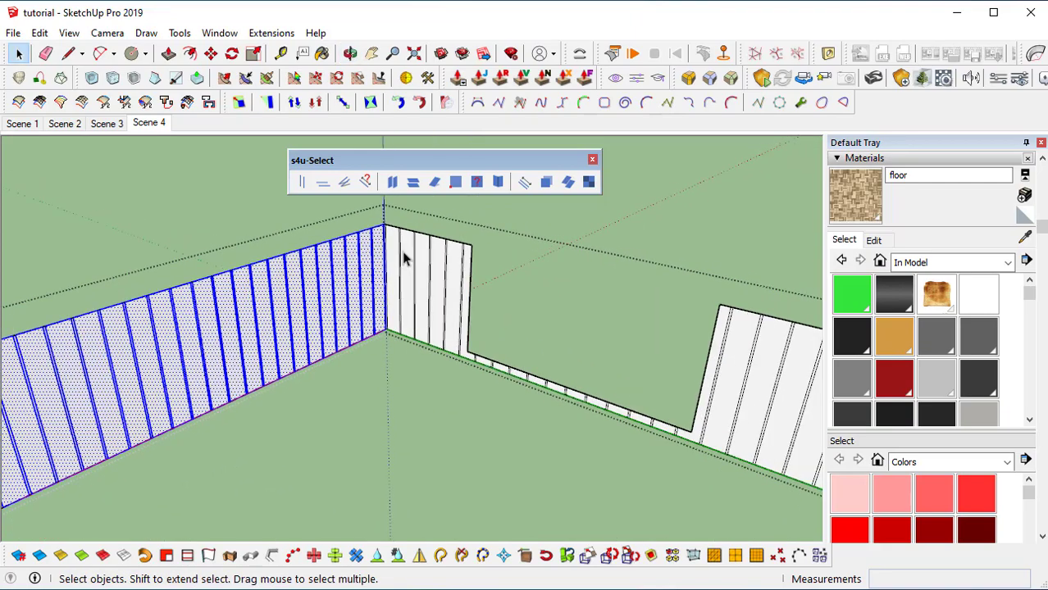
left_click(547, 184)
- Add the odd-width panels bordering the window opening to the current panel selection
scroll(510, 249, "down", 4)
middle_click_drag(636, 361, 350, 347)
middle_click_drag(477, 372, 531, 367)
scroll(640, 322, "up", 3)
scroll(639, 321, "up", 1)
scroll(591, 367, "down", 4)
middle_click_drag(231, 316, 405, 352, "shift")
scroll(321, 298, "up", 5)
left_click(344, 291, "shift")
scroll(358, 306, "down", 2)
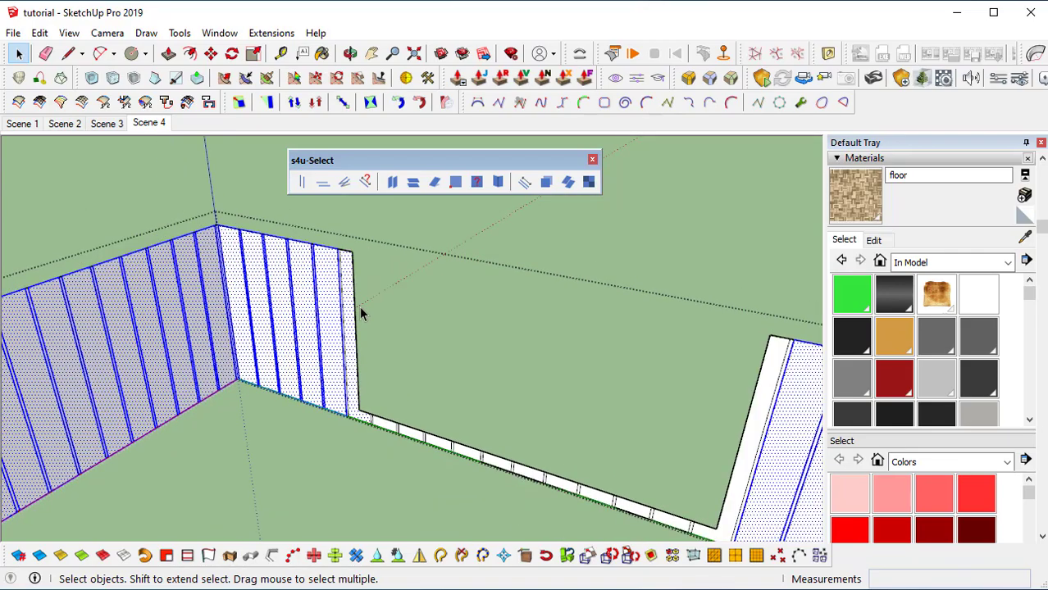
scroll(359, 306, "down", 3)
middle_click_drag(541, 399, 435, 365, "shift")
scroll(471, 337, "up", 5)
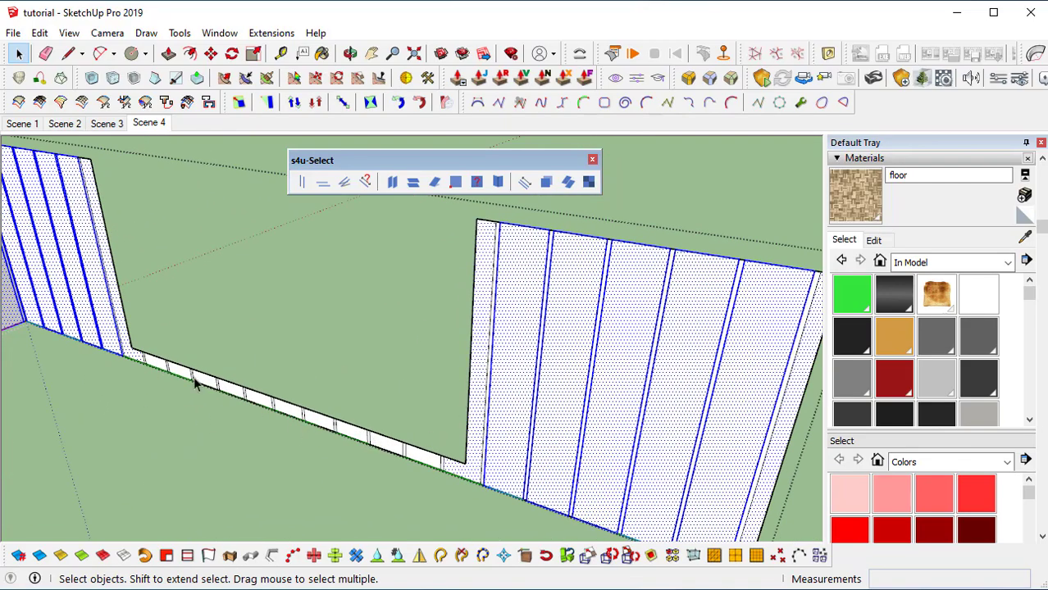
scroll(197, 384, "down", 3)
middle_click_drag(264, 393, 394, 336)
scroll(462, 376, "up", 2)
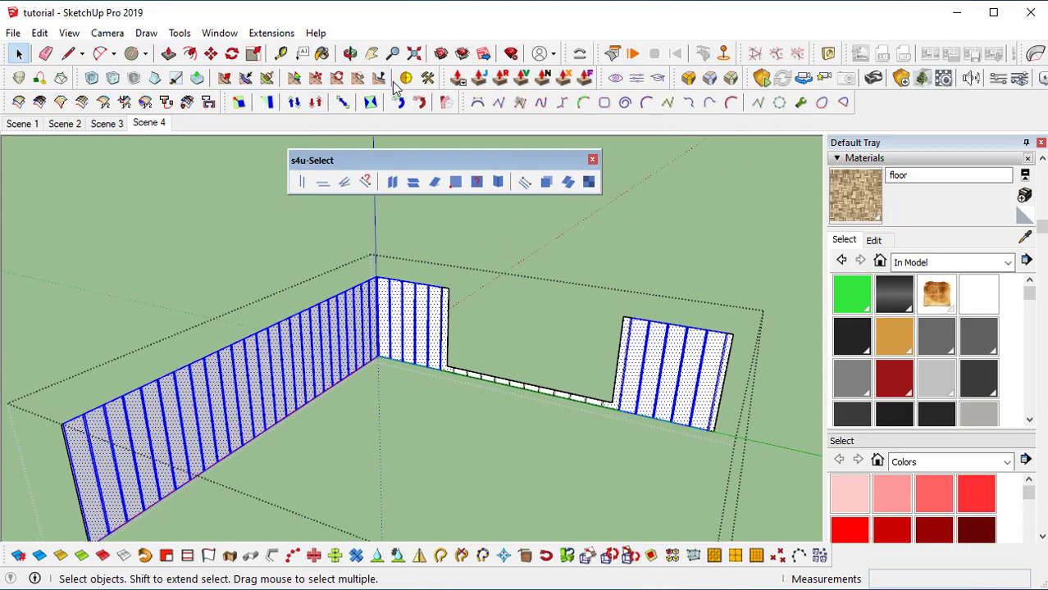
- Thicken the selected panels by about 2 9/16" with Joint Push Pull and dock the s4u-Select tools again
key("j")
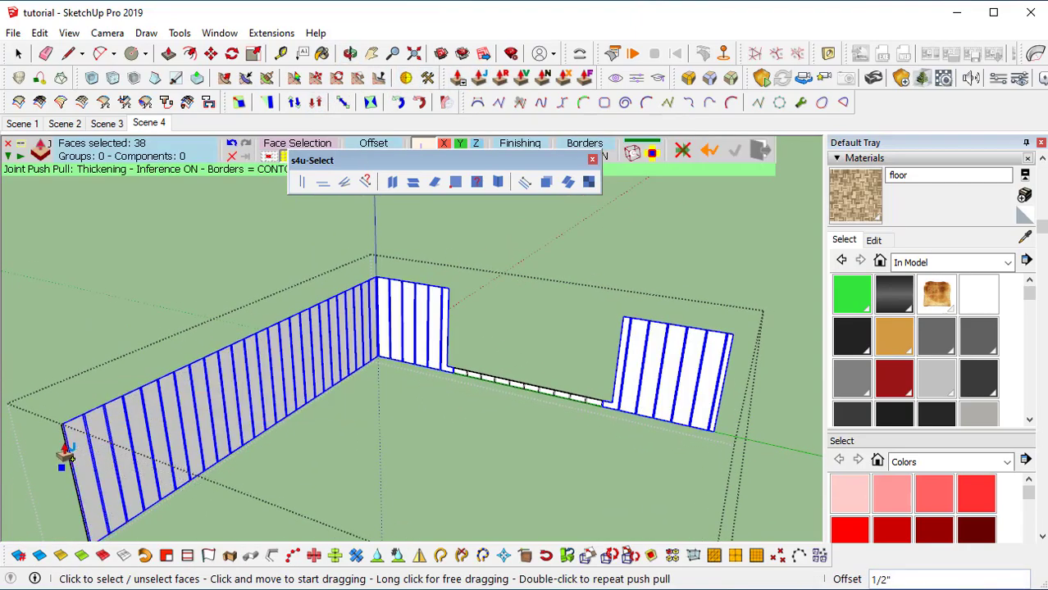
scroll(86, 459, "up", 2)
left_click_drag(91, 453, 100, 457)
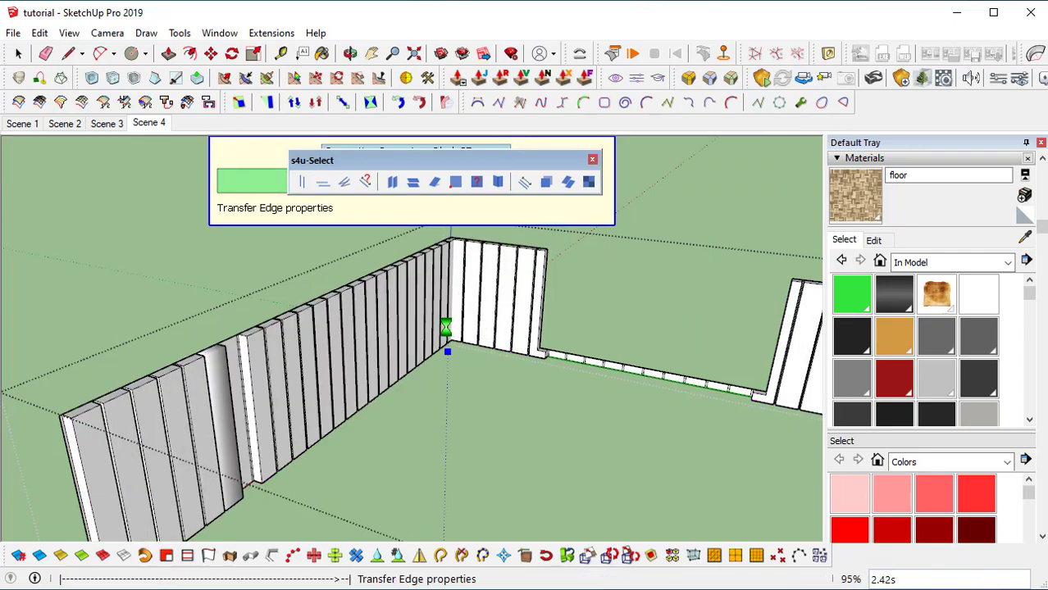
left_click_drag(573, 163, 1009, 100)
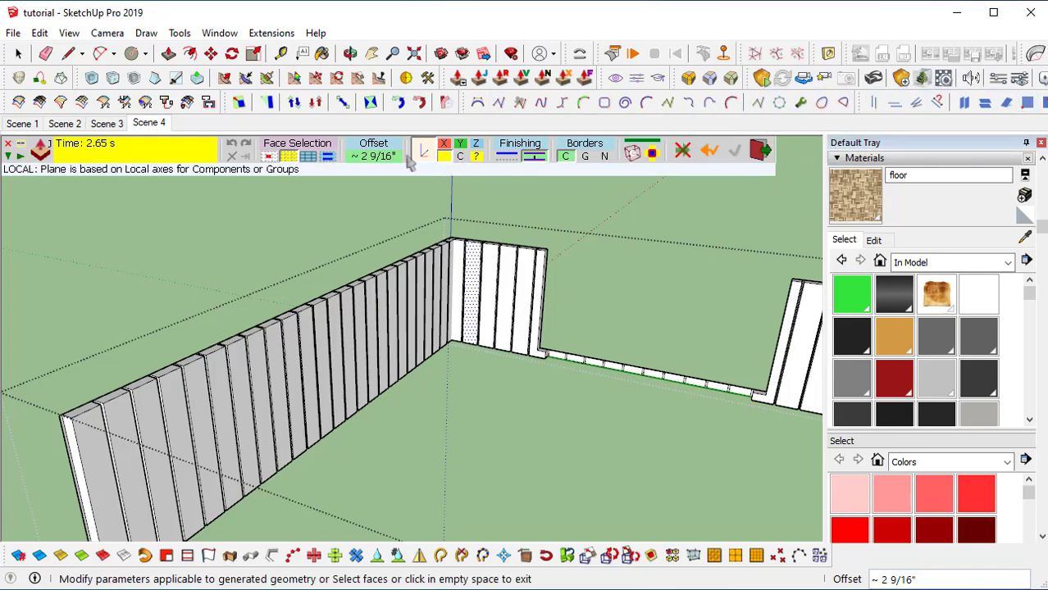
- Set the Joint Push Pull offset of the panels to 1/2" and finish editing the group
left_click(373, 157)
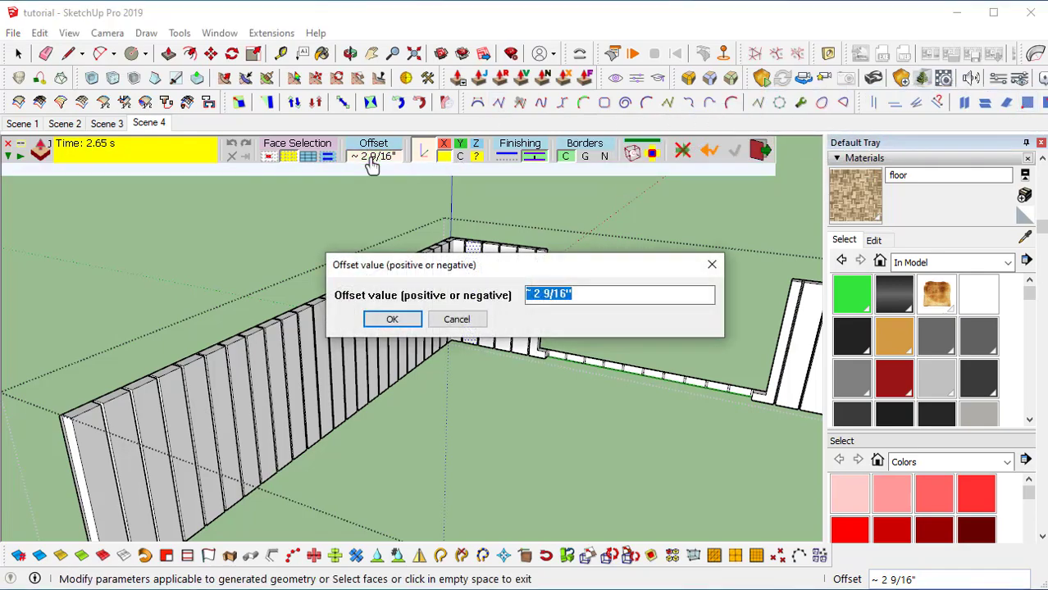
key("Return")
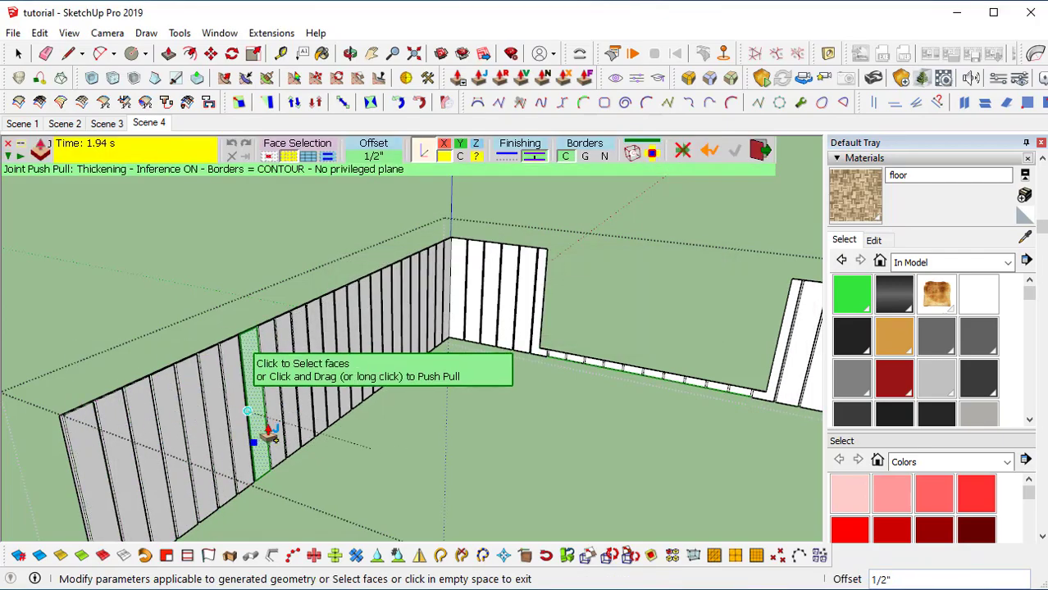
middle_click_drag(211, 452, 254, 441)
left_click(197, 317)
middle_click_drag(198, 316, 329, 374)
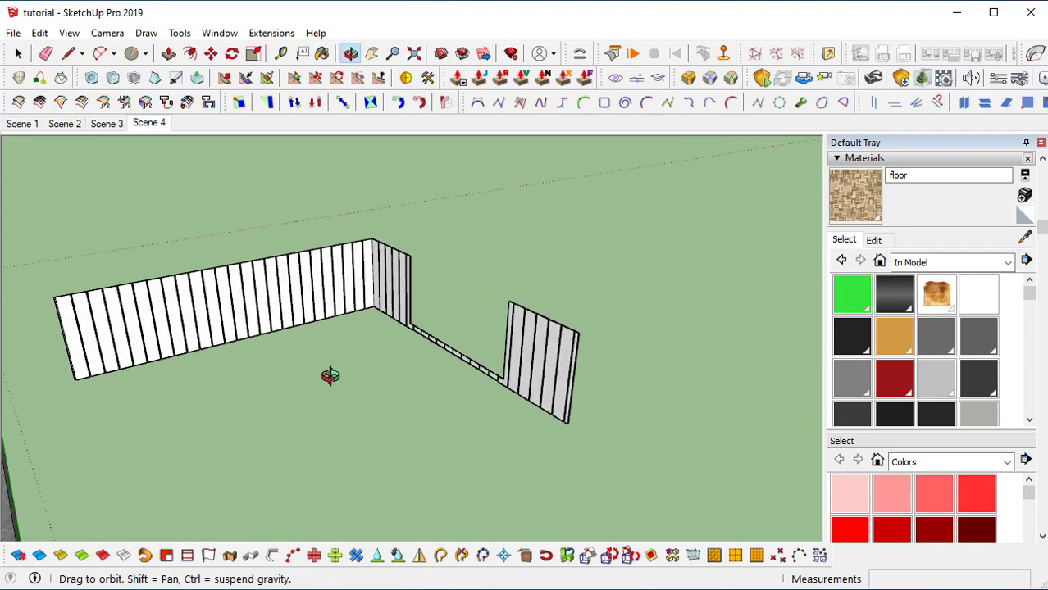
- Move the backsplash group 25' along the red axis back into the kitchen and return to the Scene 4 view
left_click(388, 313)
middle_click_drag(416, 397, 337, 409)
key("m")
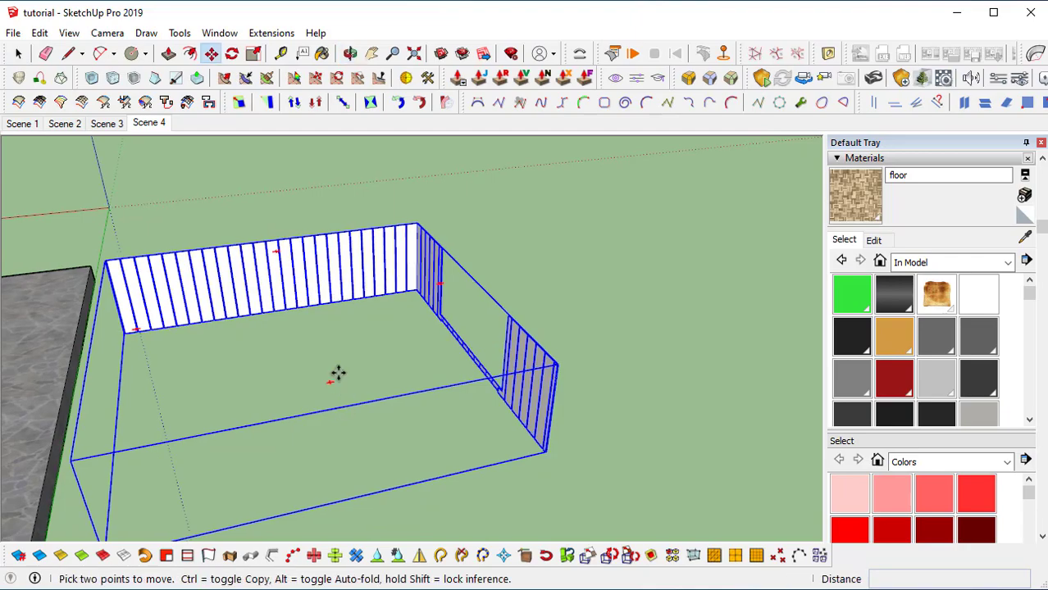
left_click(346, 358)
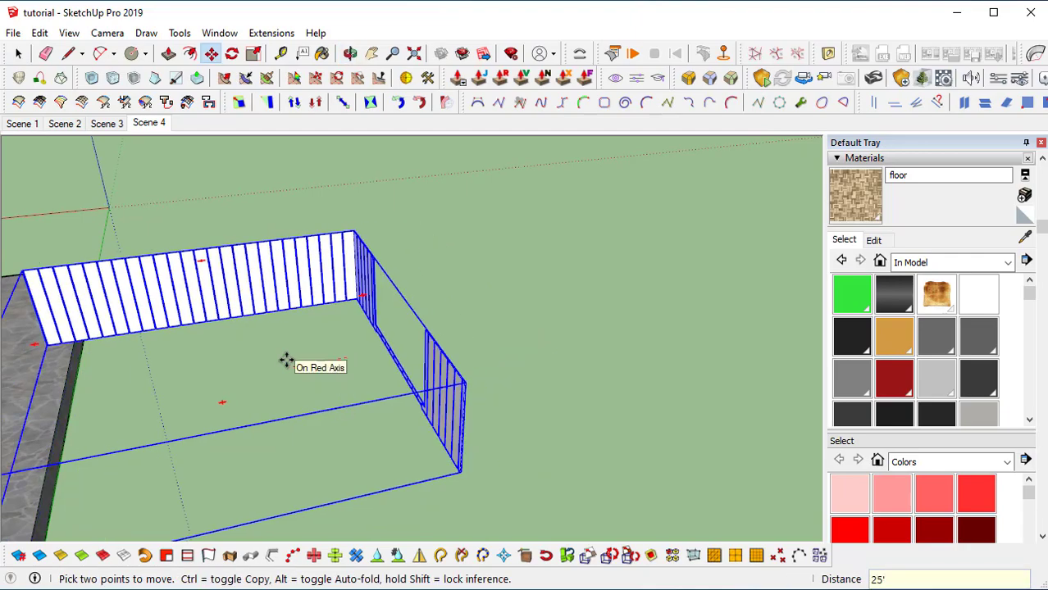
key("Return")
key("space")
left_click(146, 122)
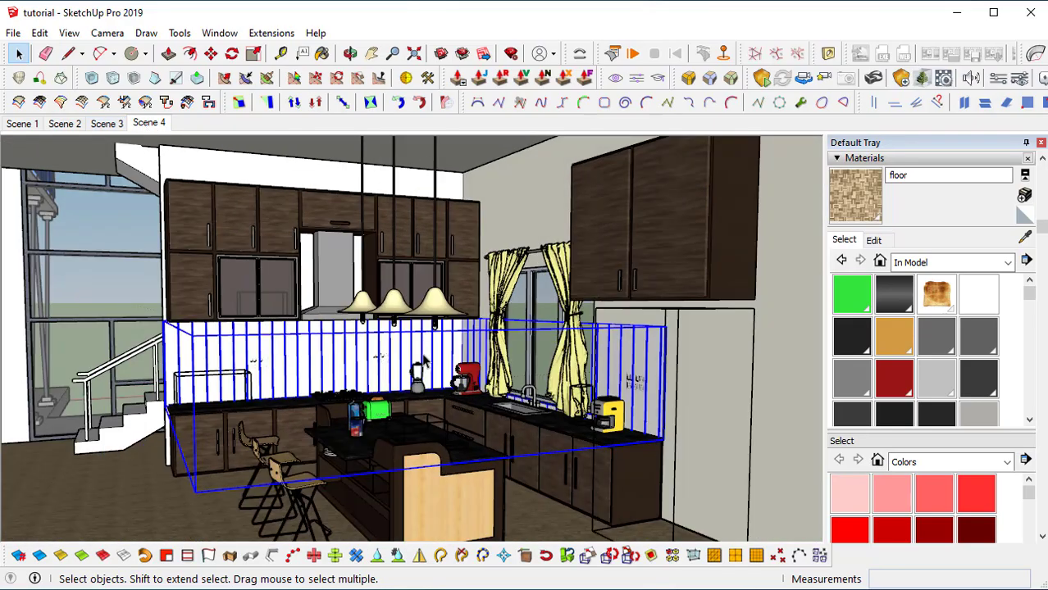
scroll(450, 256, "up", 5)
middle_click_drag(450, 255, 1039, 247)
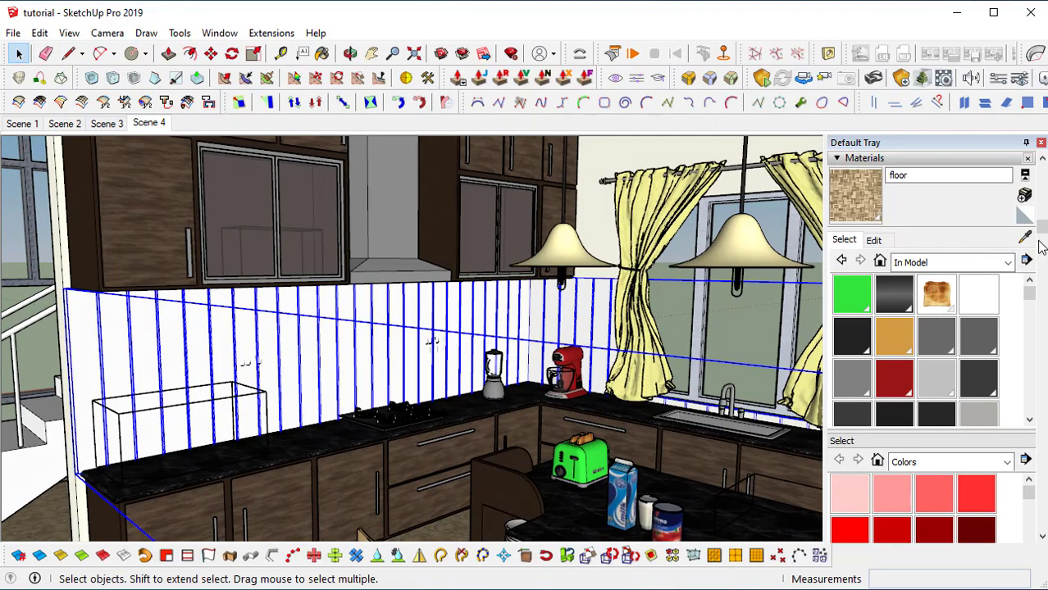
- Sample the kitchen back material from the upper cabinet and paint the backsplash panels with it
left_click(116, 237)
left_click(86, 325)
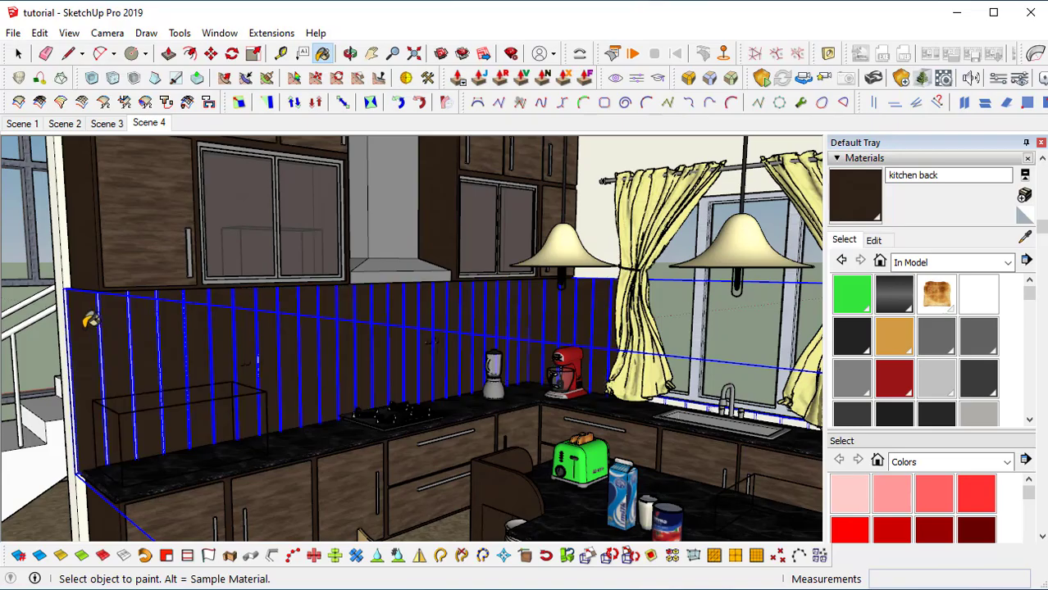
scroll(121, 349, "up", 6)
mouse_move(101, 292)
middle_mouse_down()
mouse_move(88, 344)
mouse_move(72, 294)
mouse_move(434, 187)
mouse_move(397, 261)
mouse_move(419, 292)
mouse_move(345, 237)
middle_mouse_up()
scroll(369, 274, "down", 2)
key("space")
scroll(324, 284, "up", 2)
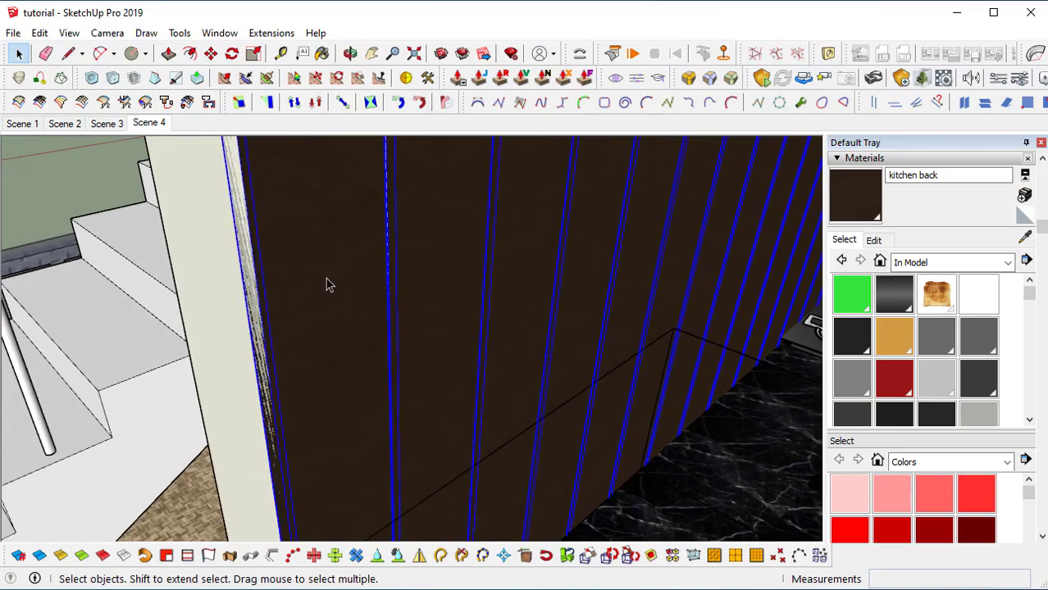
- Clear the backsplash out of view and inspect the wall faces behind it inside the wall group
key("Delete")
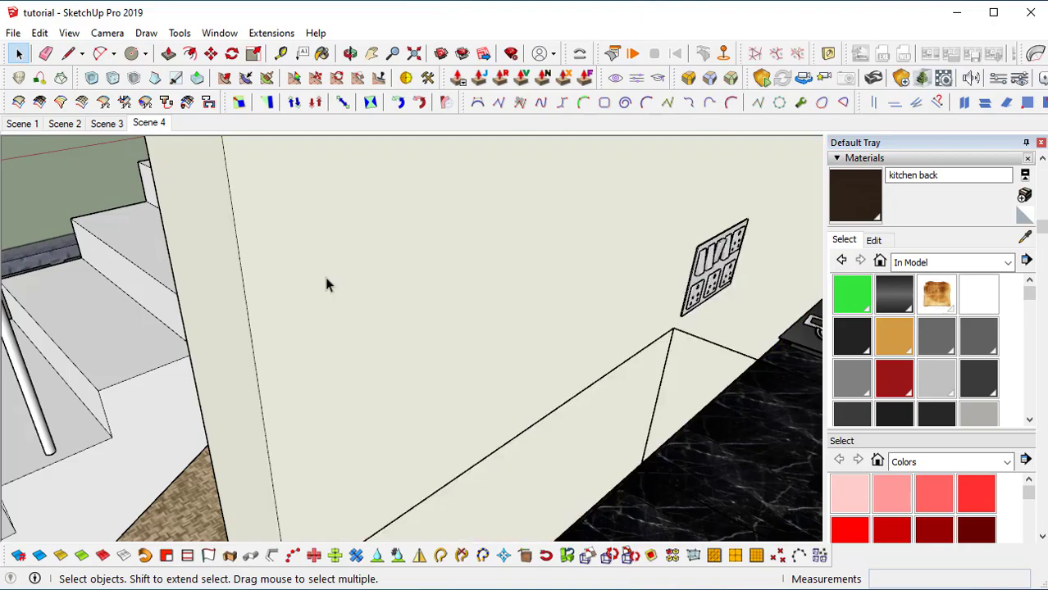
double_click(358, 283)
scroll(358, 282, "down", 2)
middle_click_drag(452, 267, 369, 227)
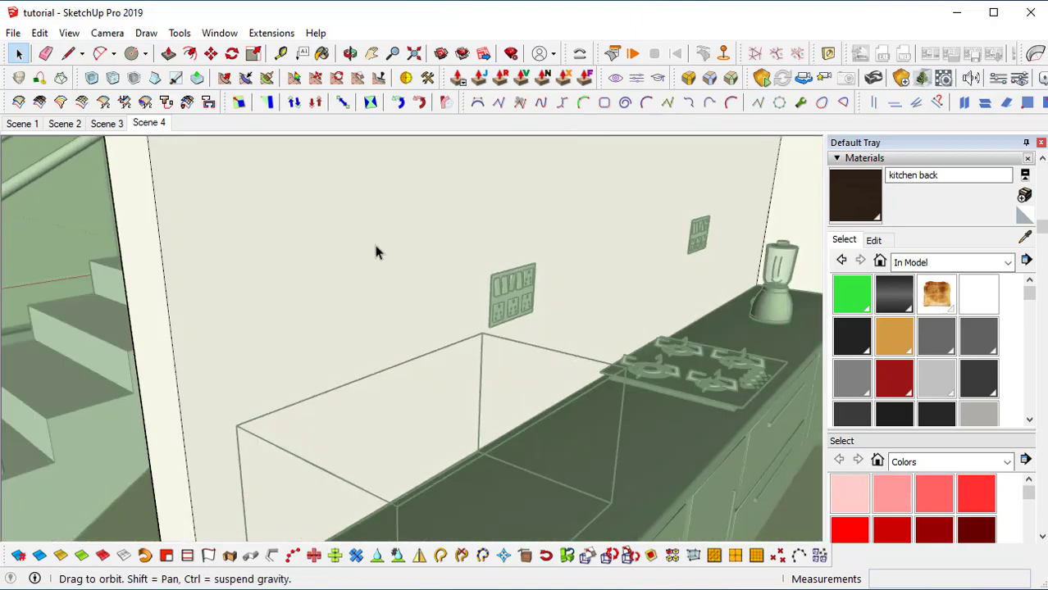
left_click(469, 283)
middle_click_drag(469, 283, 420, 250)
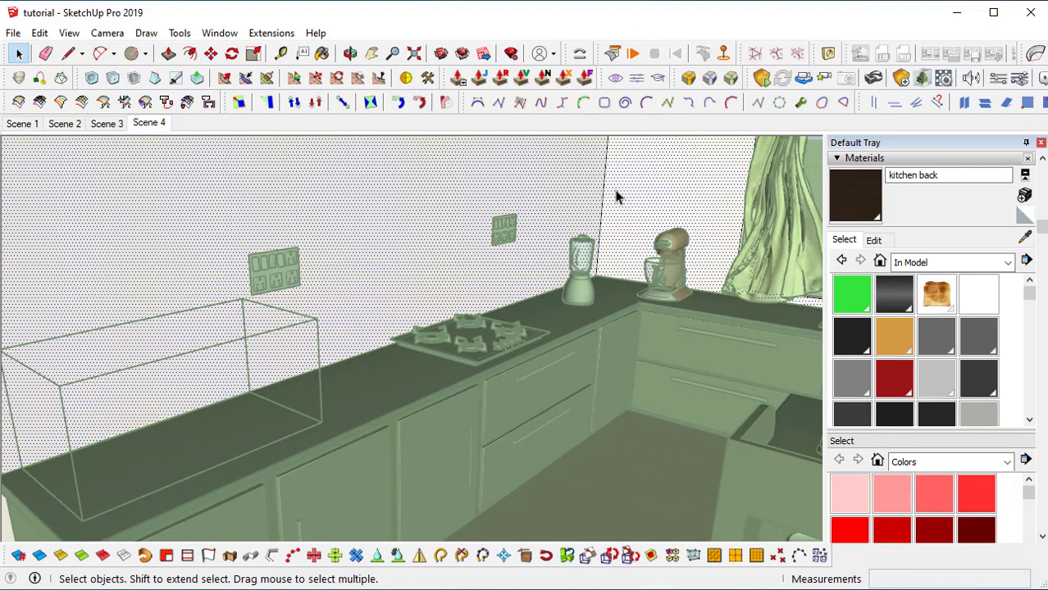
key("ctrl+t")
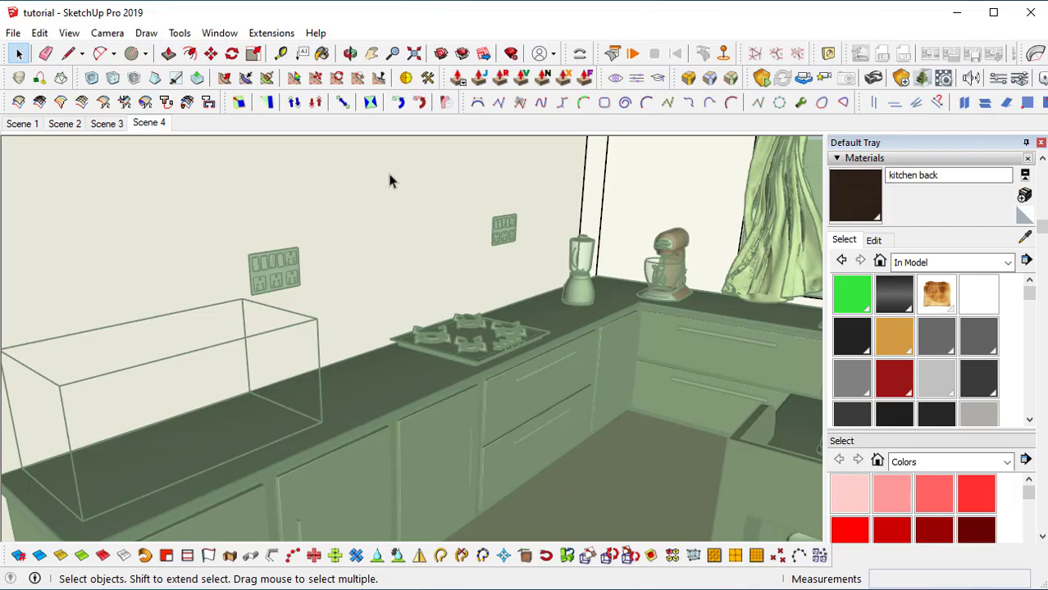
left_click(107, 124)
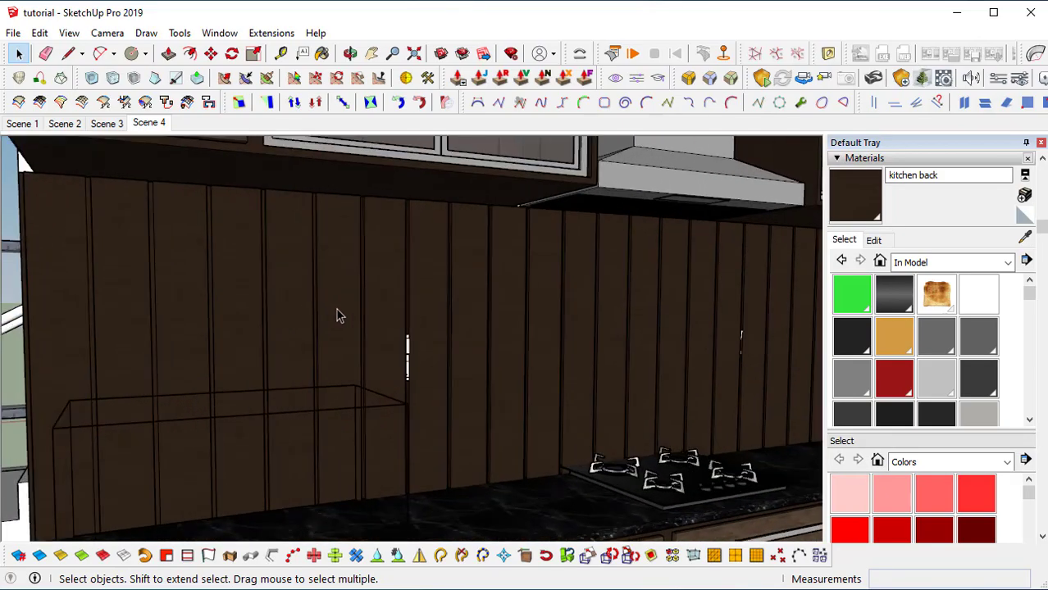
- Examine how the backsplash panels cover the socket plate beside the cooktop
middle_click_drag(337, 311, 323, 356)
scroll(334, 359, "up", 3)
scroll(455, 376, "down", 3)
middle_click_drag(127, 308, 251, 285)
scroll(249, 287, "up", 3)
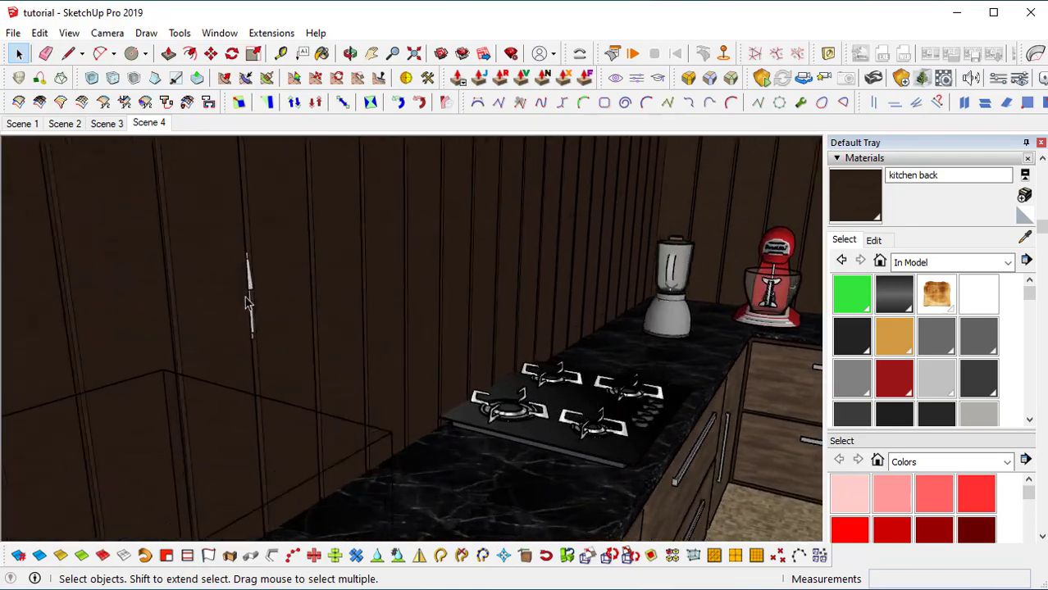
left_click(427, 288)
scroll(436, 287, "down", 1)
middle_click(220, 304)
scroll(262, 295, "up", 4)
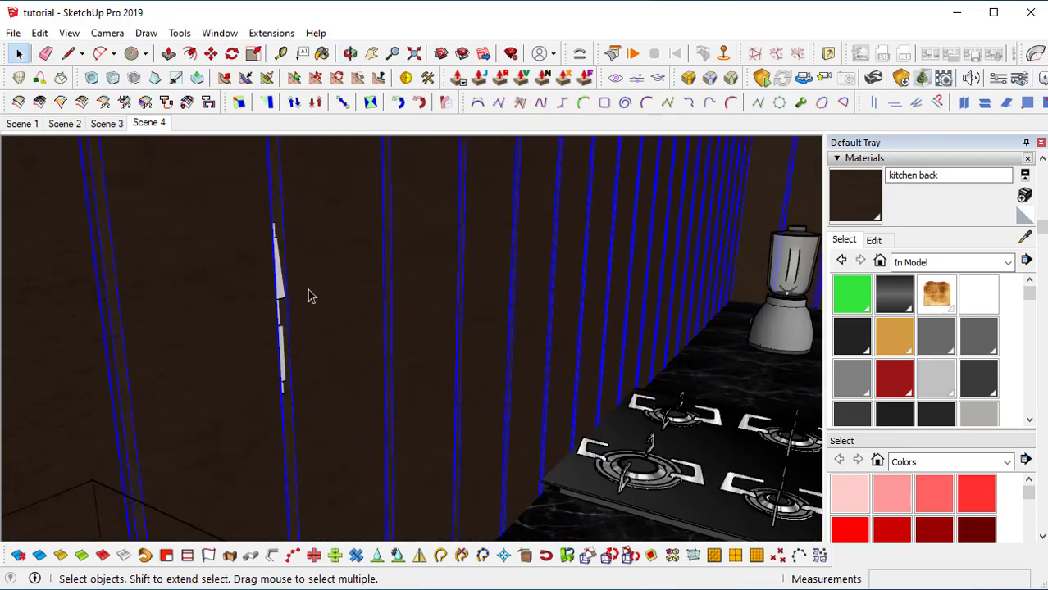
left_click(279, 292)
- Move the socket plate beside the blender 1/2" outward so it sits in front of the backsplash panels
scroll(308, 299, "down", 3)
middle_click_drag(533, 244, 323, 291)
scroll(311, 293, "up", 4)
left_click(269, 274)
middle_click_drag(525, 281, 389, 282)
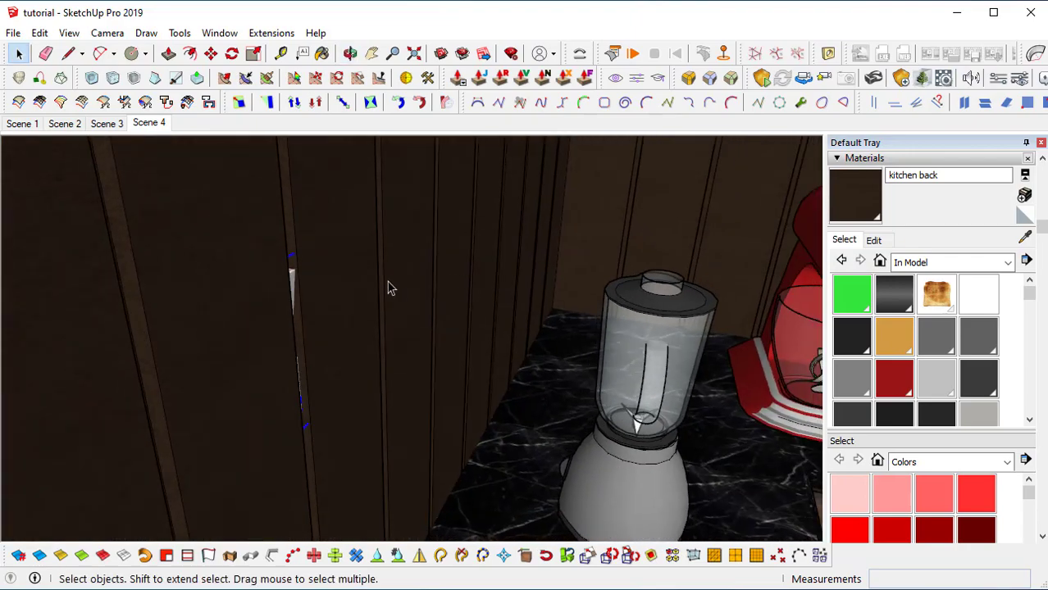
key("m")
left_click(363, 271)
left_click(379, 276)
scroll(250, 303, "up", 2)
left_click(250, 303)
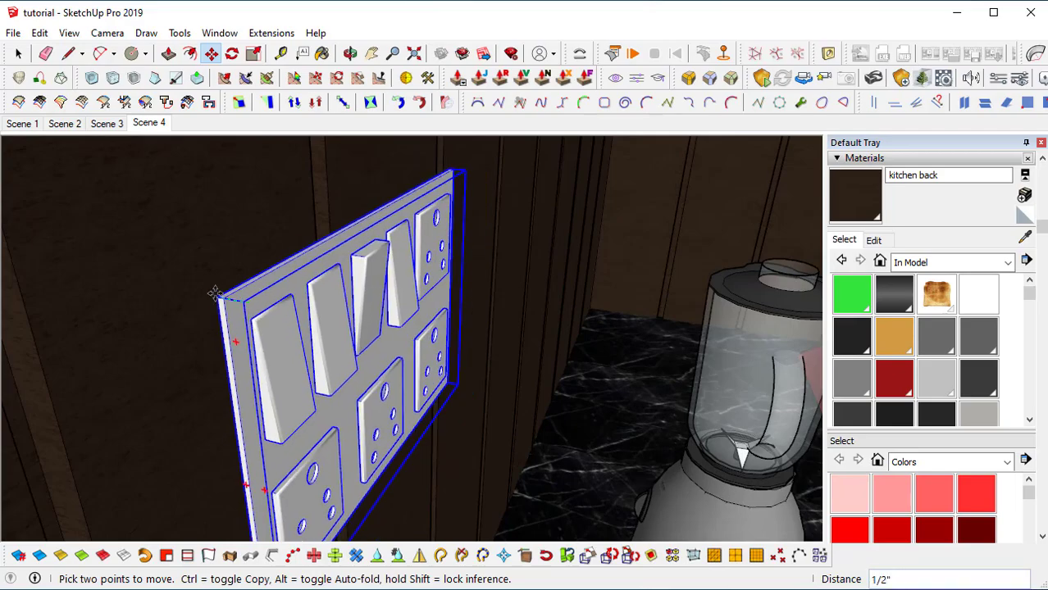
scroll(336, 267, "down", 2)
middle_click_drag(246, 271, 197, 299)
scroll(291, 287, "down", 5)
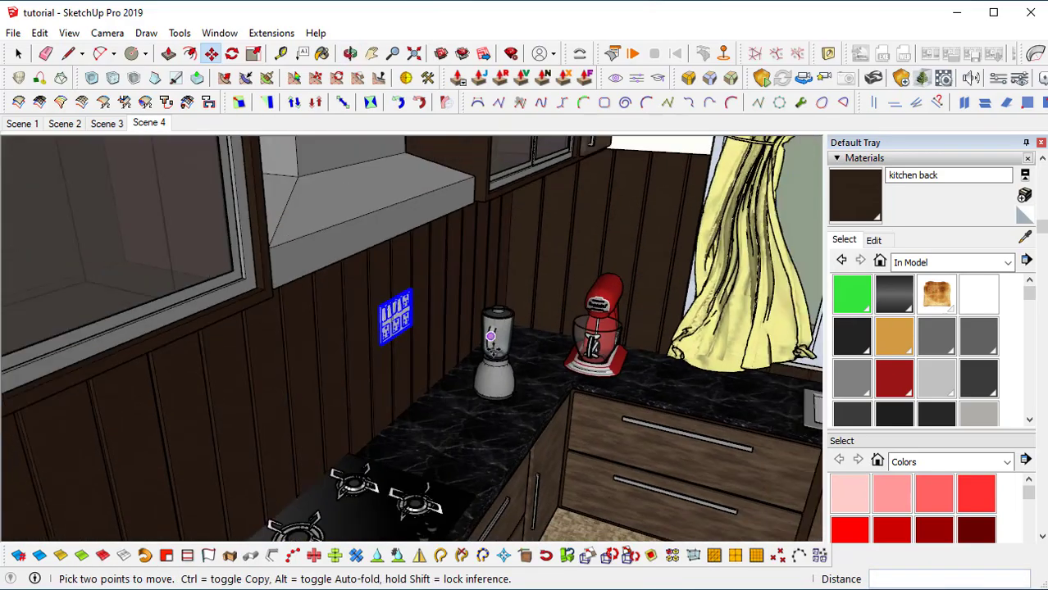
- Move the socket plate behind the coffee maker out in front of the backsplash panels
scroll(491, 346, "down", 2)
middle_click_drag(295, 266, 213, 241, "shift")
middle_click_drag(738, 364, 112, 381, "shift")
scroll(348, 291, "up", 7)
key("space")
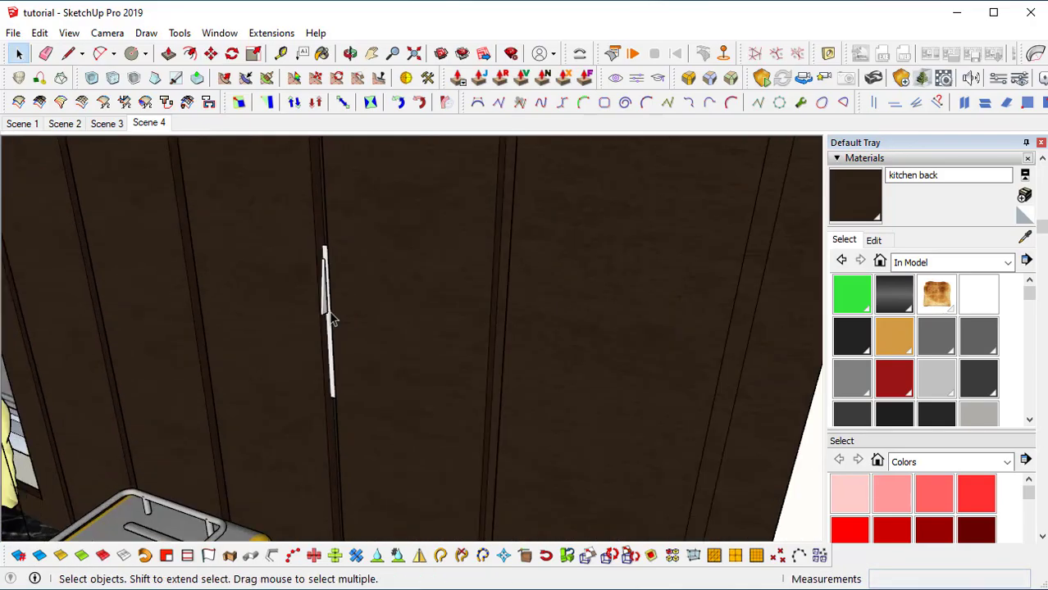
scroll(334, 322, "down", 10)
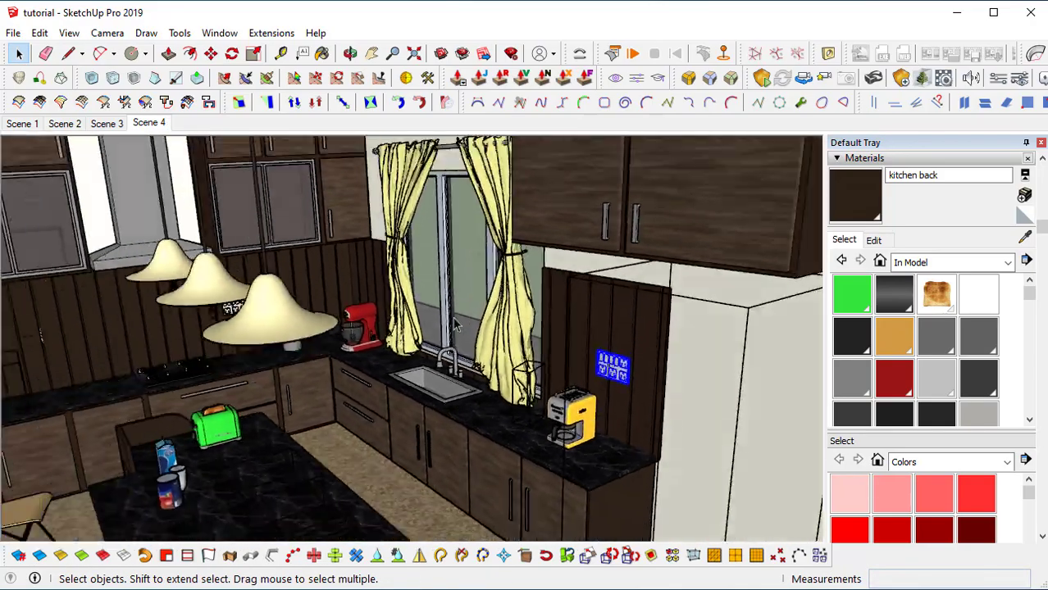
- Sample the kitchen top material from an upper cabinet door and set its texture size to 3'
scroll(455, 325, "down", 6)
middle_click_drag(524, 339, 343, 313)
scroll(334, 209, "up", 3)
scroll(592, 326, "up", 2)
middle_click_drag(592, 326, 603, 307, "shift")
scroll(587, 321, "up", 2)
scroll(603, 307, "down", 2)
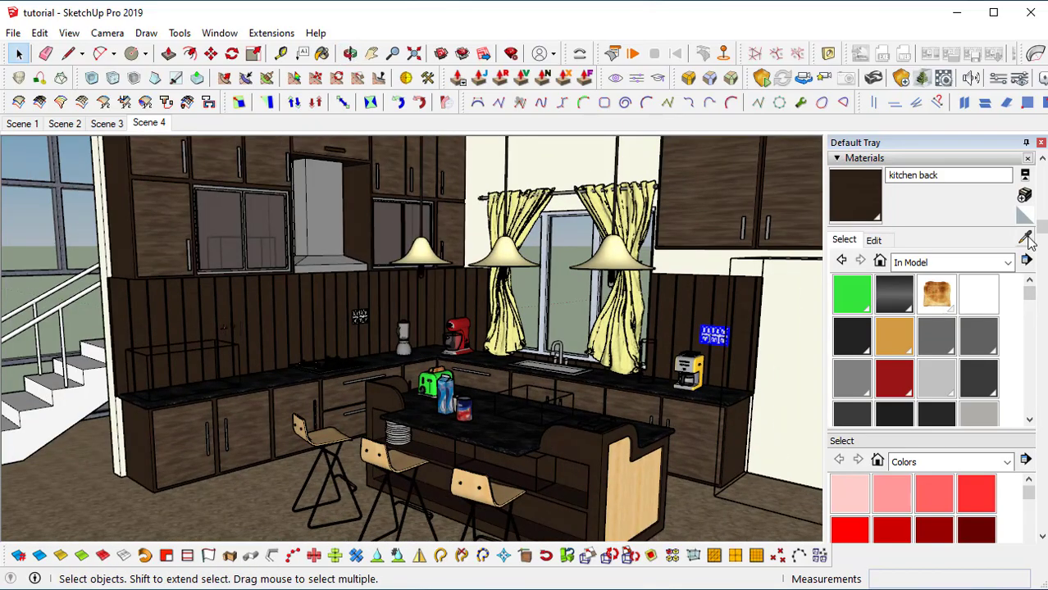
middle_click_drag(340, 251, 381, 288)
middle_click_drag(495, 271, 574, 276)
middle_click_drag(574, 277, 170, 261, "shift")
scroll(497, 284, "up", 2)
scroll(171, 259, "up", 3)
middle_click_drag(246, 256, 377, 253)
middle_click_drag(217, 223, 313, 296)
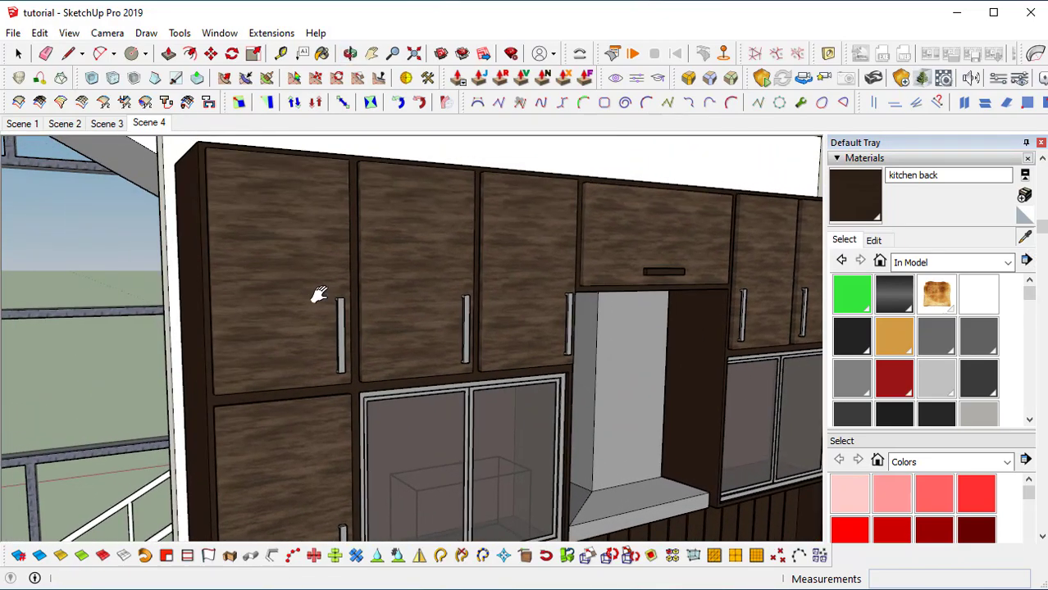
left_click(310, 268)
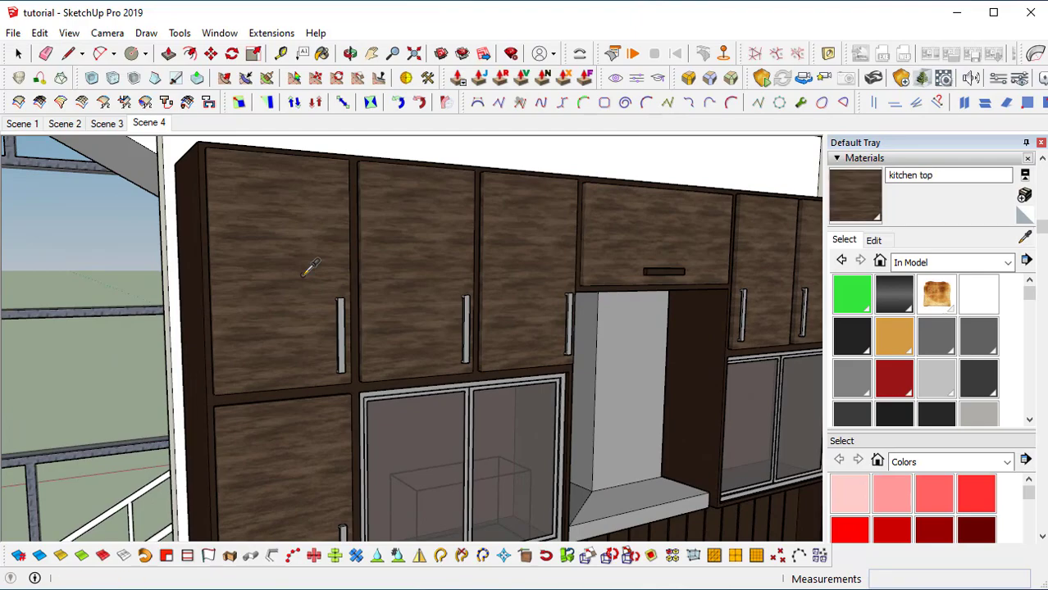
left_click(874, 240)
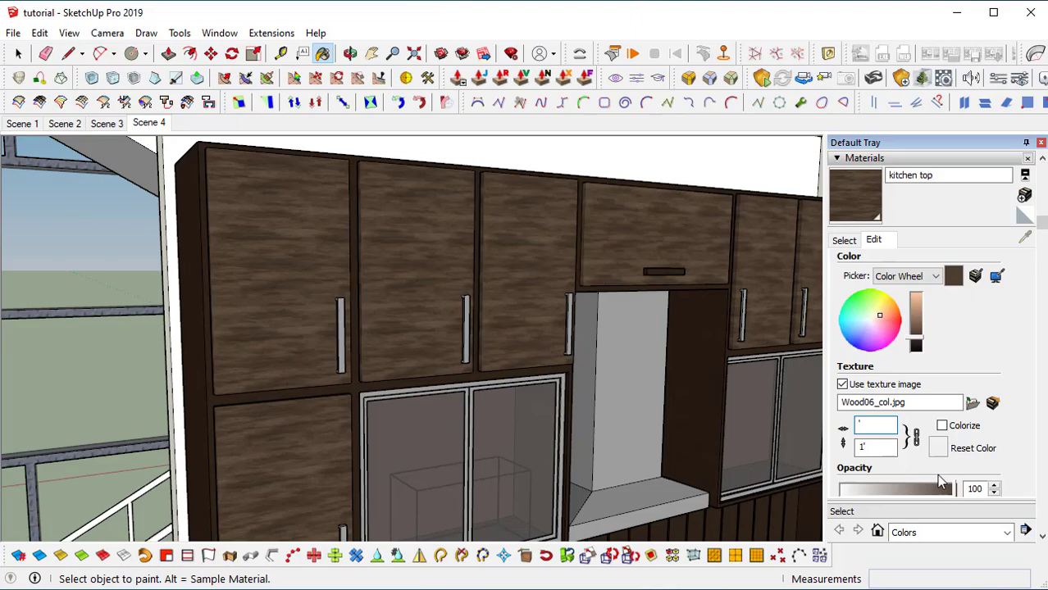
key("Return")
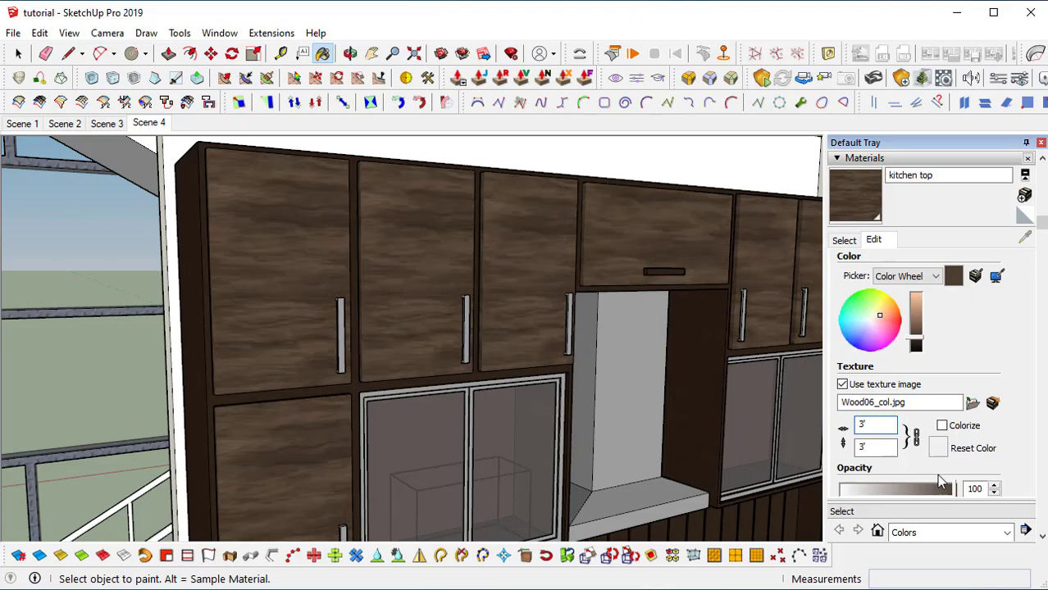
- Sample the kitchen back material from the upper cabinet's side and open its texture settings
middle_click_drag(295, 305, 353, 337)
left_click(843, 241)
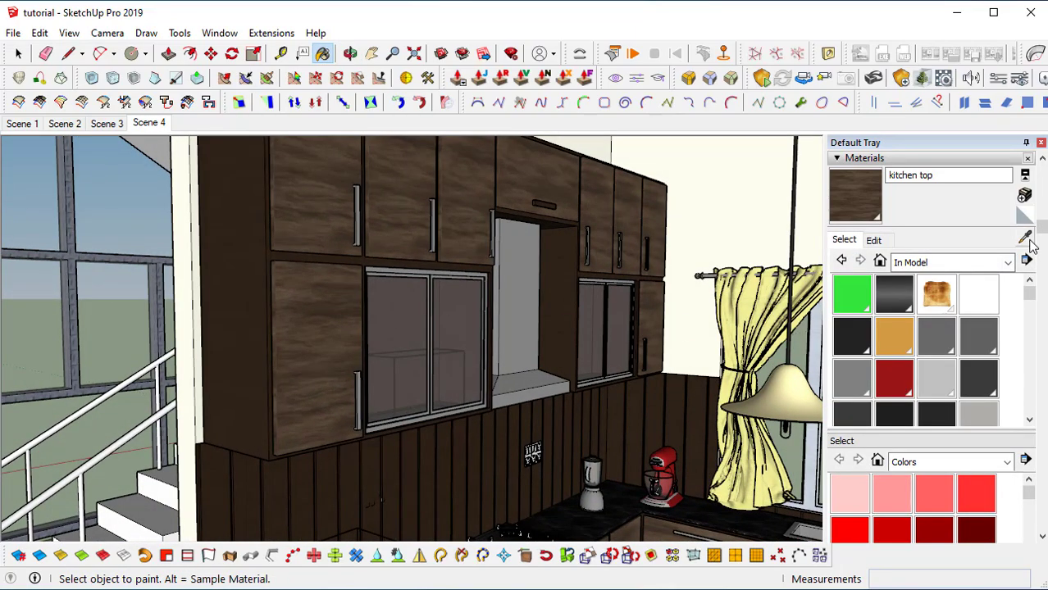
left_click(264, 316)
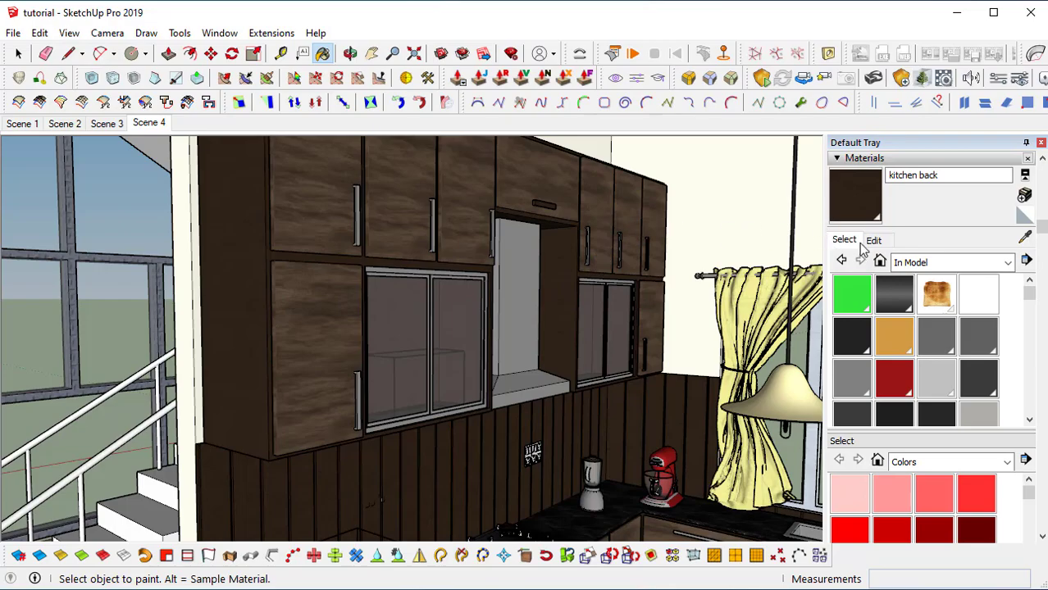
left_click(871, 241)
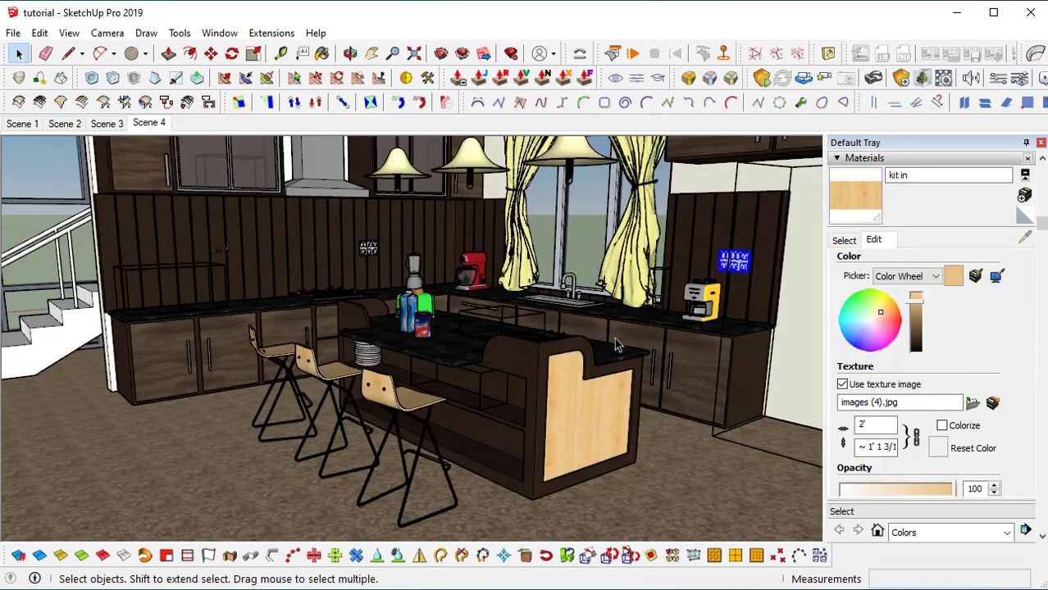
- Sample the floor material beside the island and set its texture size to 10'
middle_click_drag(614, 337, 554, 443)
scroll(627, 502, "up", 3)
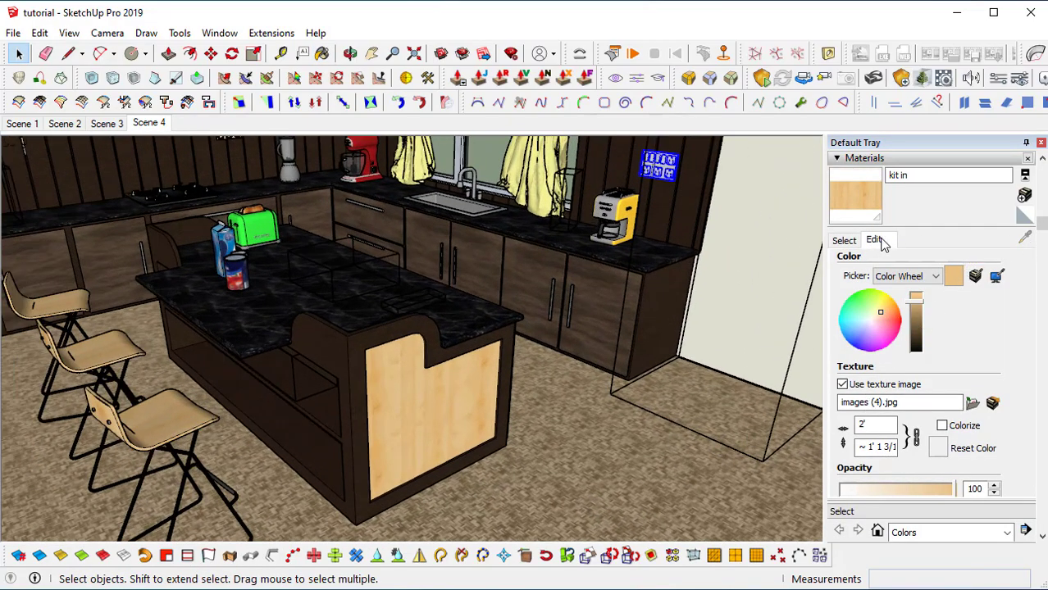
left_click(853, 240)
left_click(644, 464, "alt")
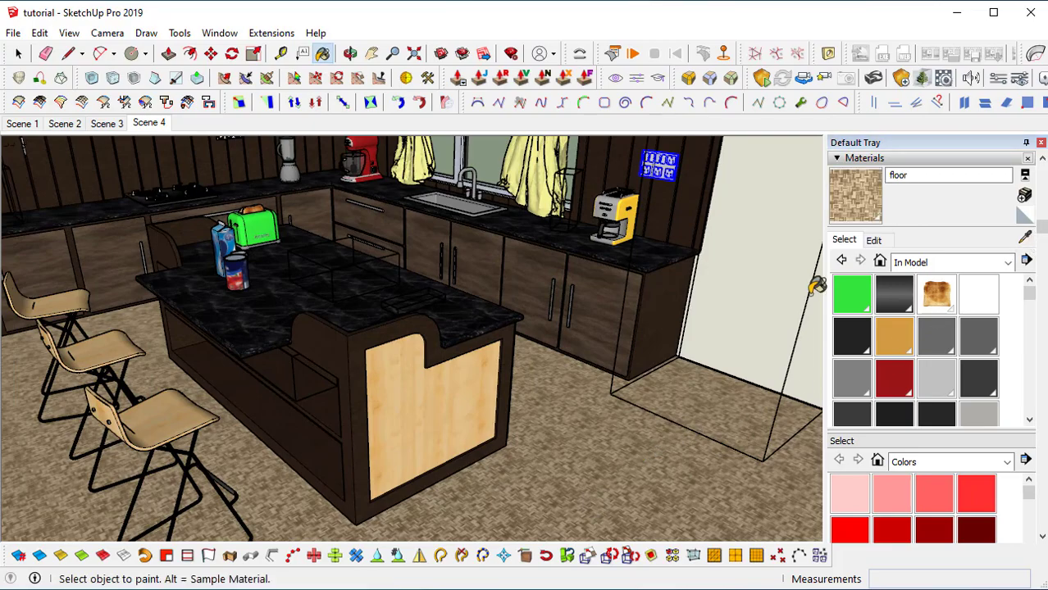
left_click(872, 240)
double_click(863, 424)
type("10")
key("Return")
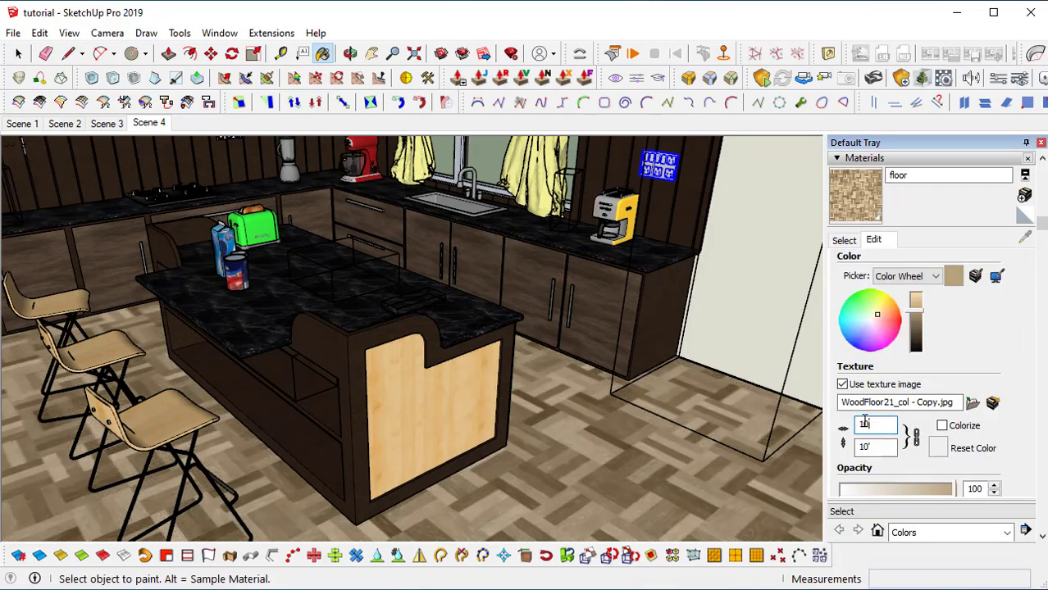
- Start Enscape to render the whole kitchen with its cabinets, island and floor in view
mouse_move(382, 426)
middle_mouse_down()
mouse_move(515, 375)
mouse_move(510, 432)
mouse_move(690, 468)
mouse_move(713, 456)
middle_mouse_up()
key("space")
middle_click_drag(534, 284, 551, 296, "shift")
scroll(547, 393, "down", 2)
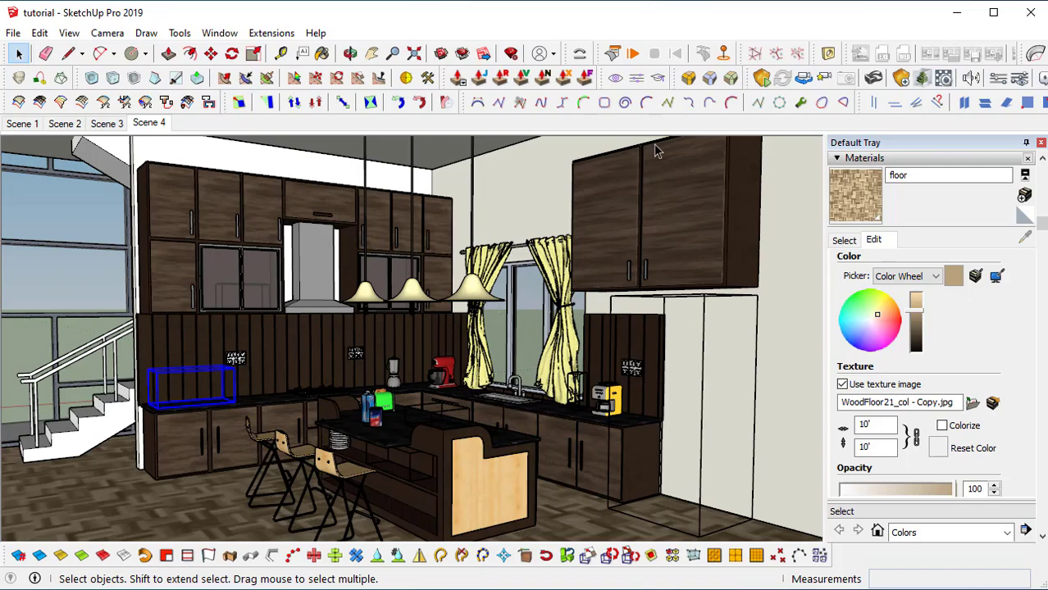
left_click(762, 81)
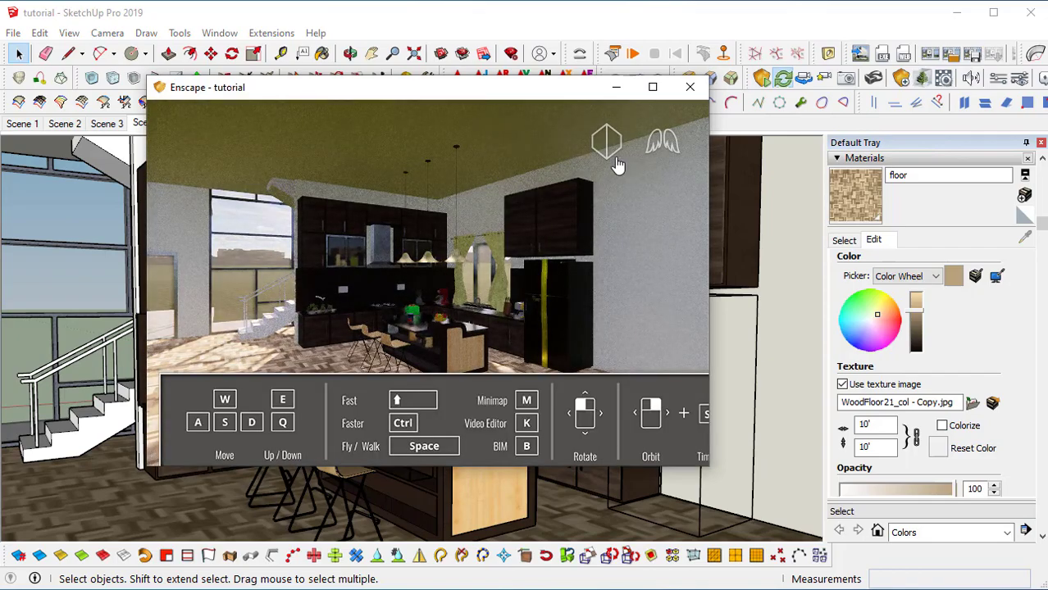
- Move and turn the Enscape camera around the kitchen to examine the rendered materials and lighting
left_click_drag(515, 310, 490, 330)
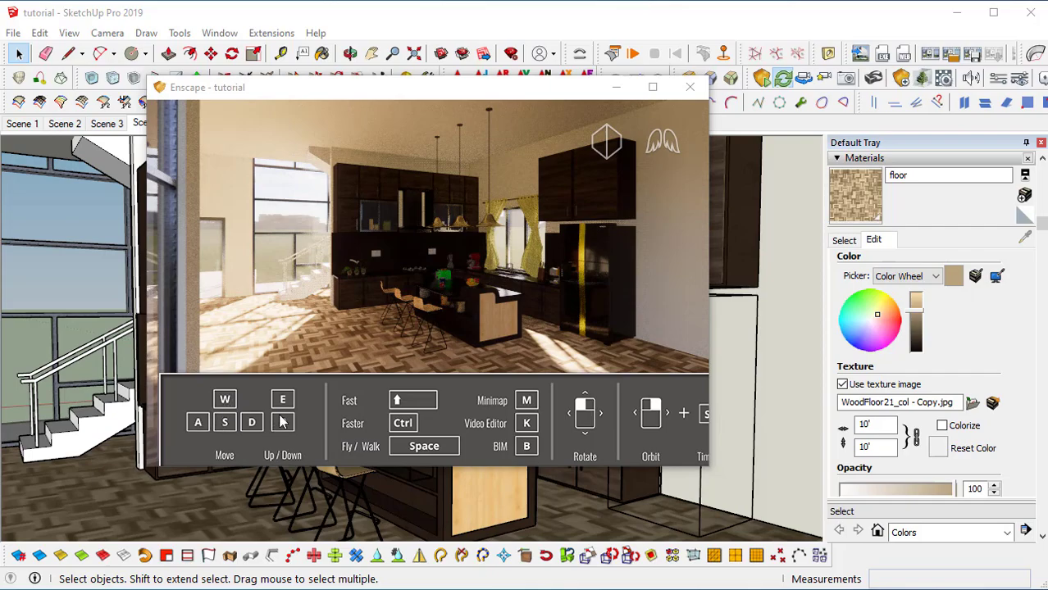
key("d")
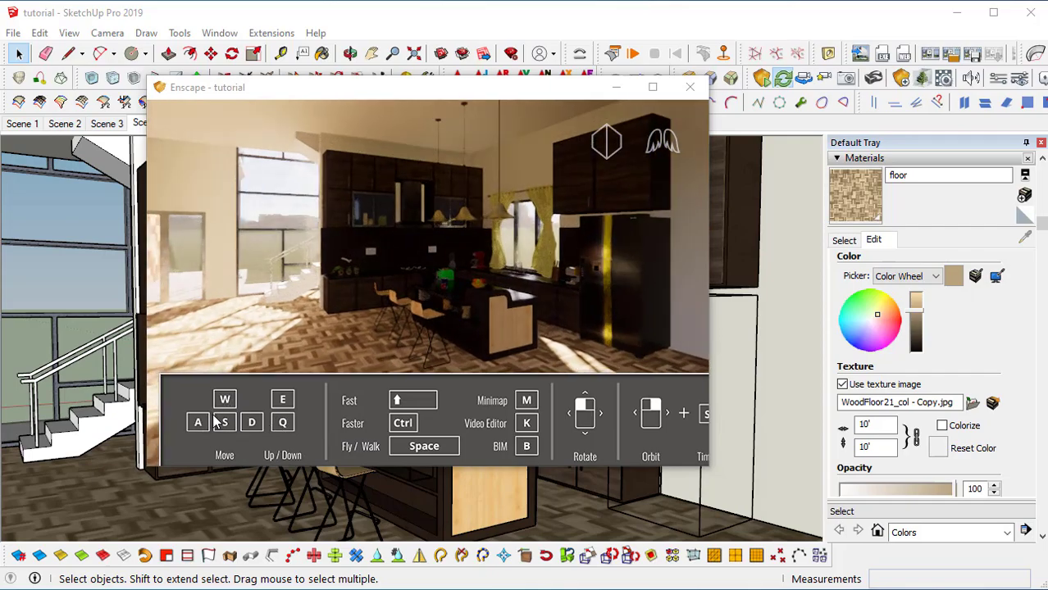
key("a")
key("d")
key("w")
left_click_drag(309, 332, 321, 315)
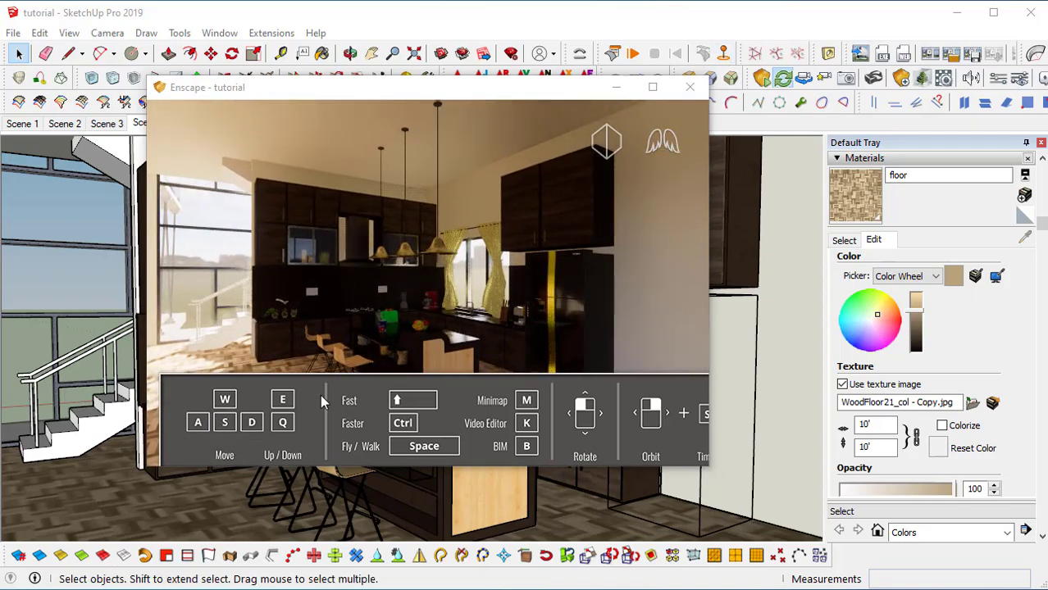
- Fly through the kitchen render, examining the cabinets, island and the adjoining room with the staircase
left_click_drag(365, 250, 353, 288)
key("s")
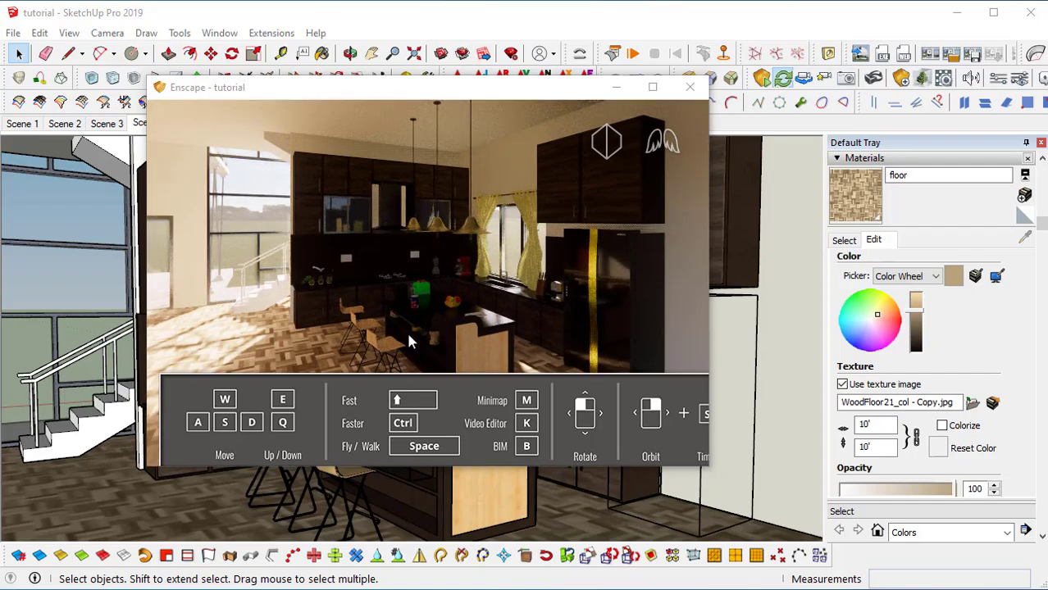
key("shift+w")
scroll(407, 333, "down", 3)
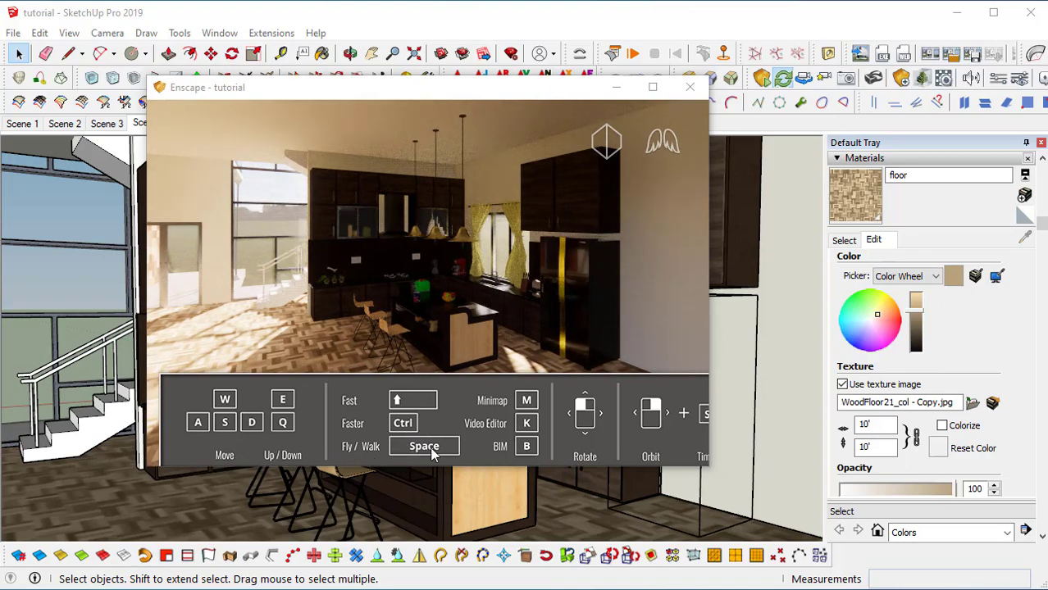
left_click_drag(554, 312, 490, 293)
key("w")
key("s")
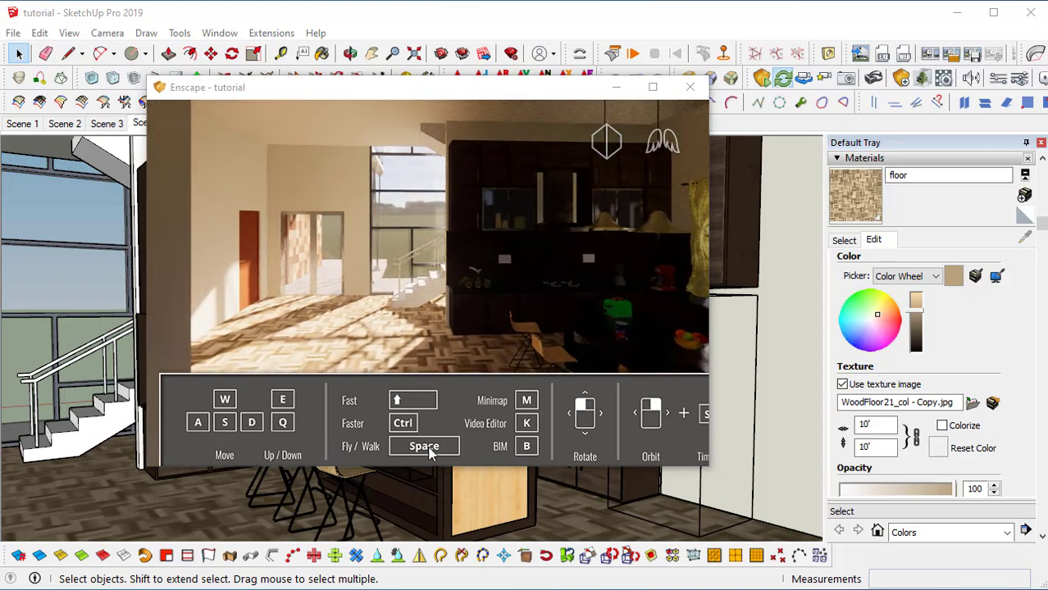
key("s")
left_click_drag(441, 316, 399, 316)
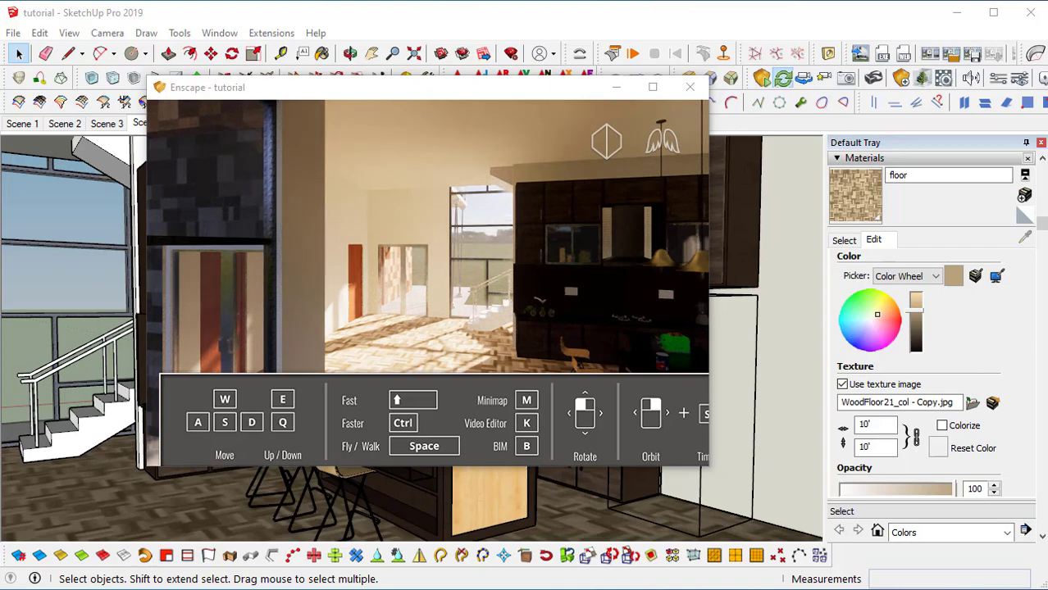
- Switch the render to walk mode and walk back and forth to examine the island, stools and fridge
key("space")
left_click_drag(495, 303, 516, 273)
key("w")
key("s")
key("w")
key("w")
key("s")
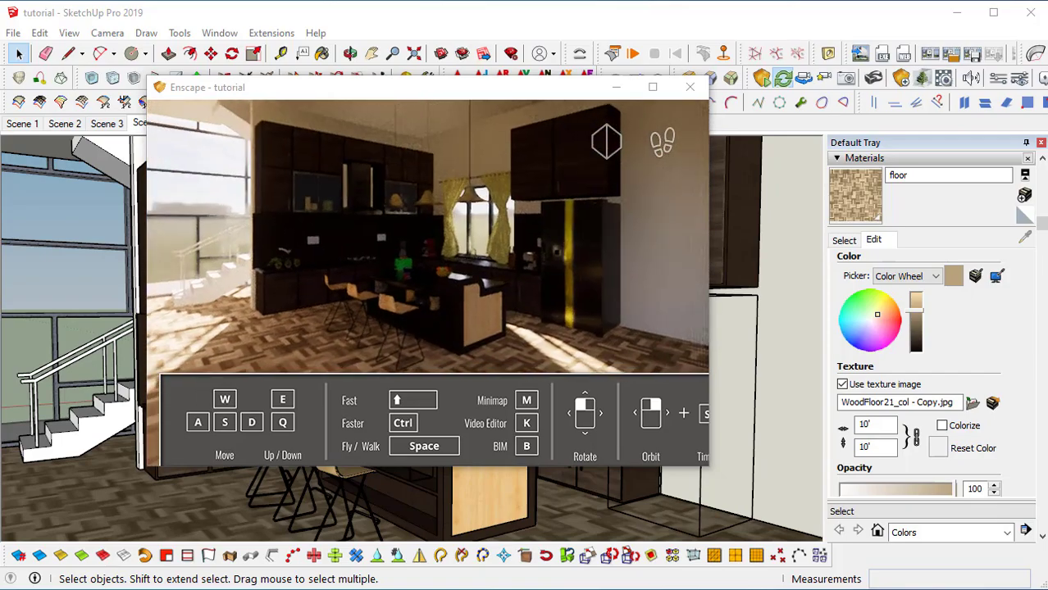
key("w")
key("s")
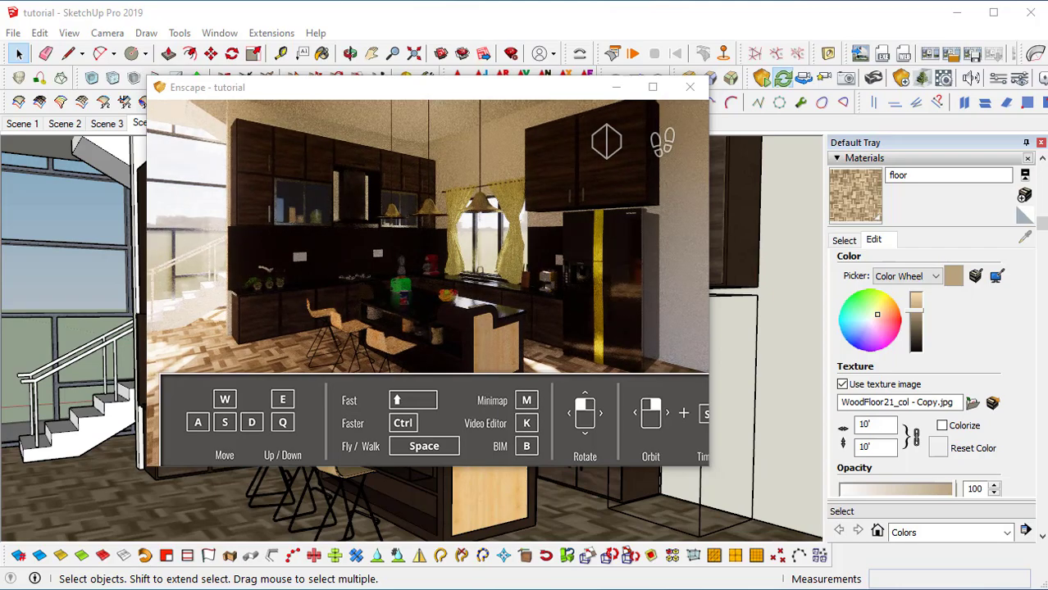
left_click_drag(507, 371, 531, 373)
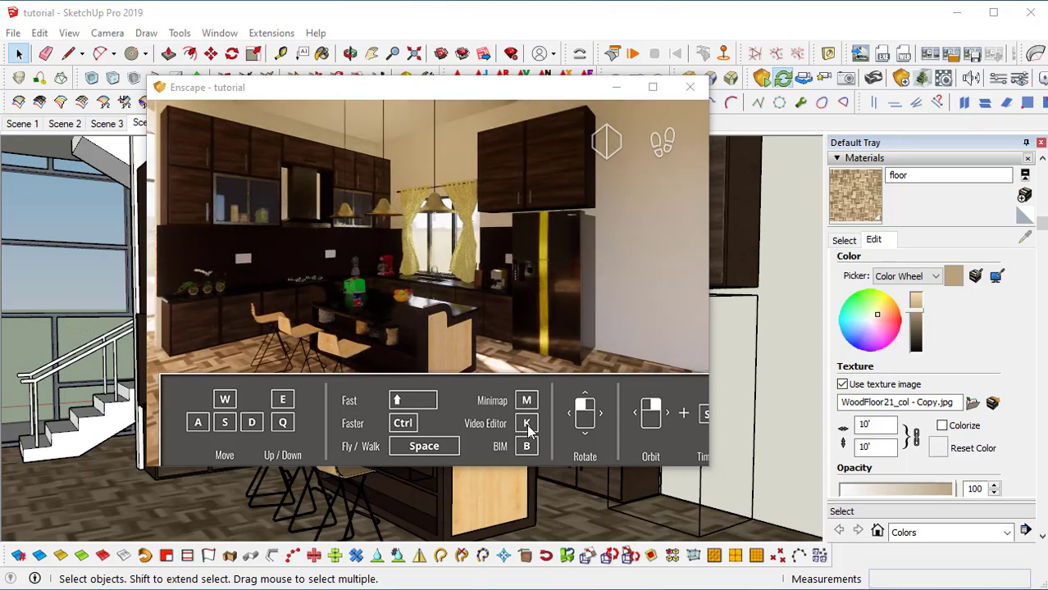
key("a")
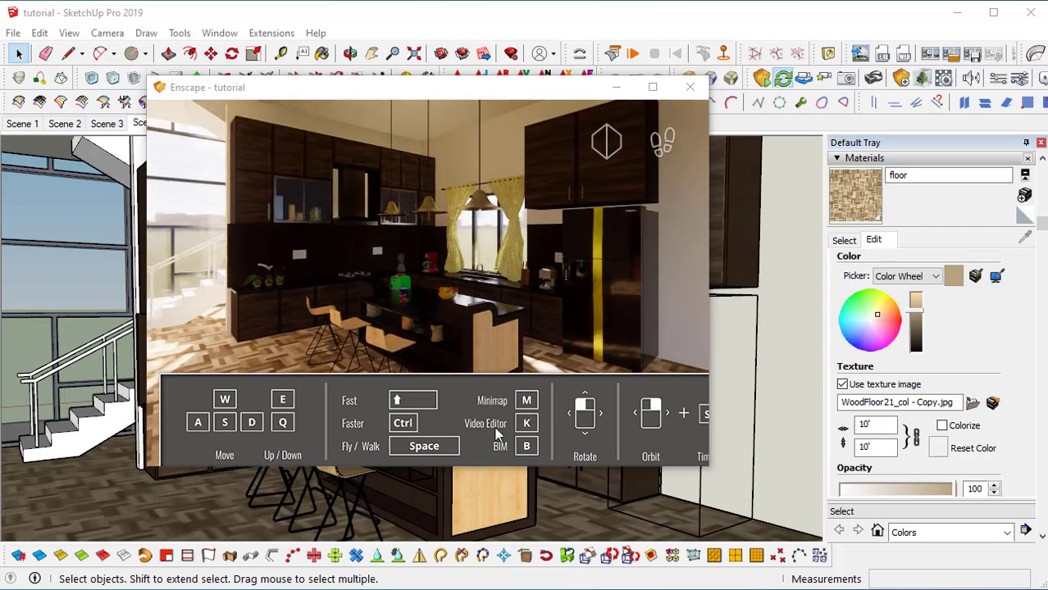
- Return the render to fly mode and shift the camera height to view the ceiling and pendant lamps
left_click_drag(572, 427, 596, 406)
key("space")
key("q")
key("e")
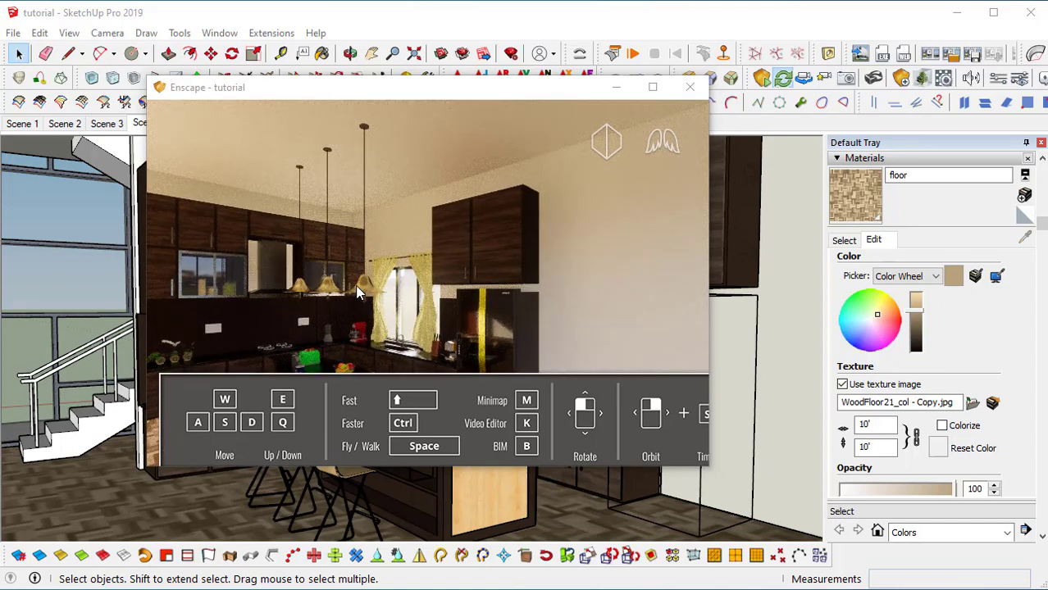
- Orbit and rotate around the kitchen render, ending on an overview of the island, and hide the navigation help bar
right_click_drag(359, 293, 438, 324)
left_click_drag(507, 270, 538, 303)
right_click_drag(538, 303, 362, 393)
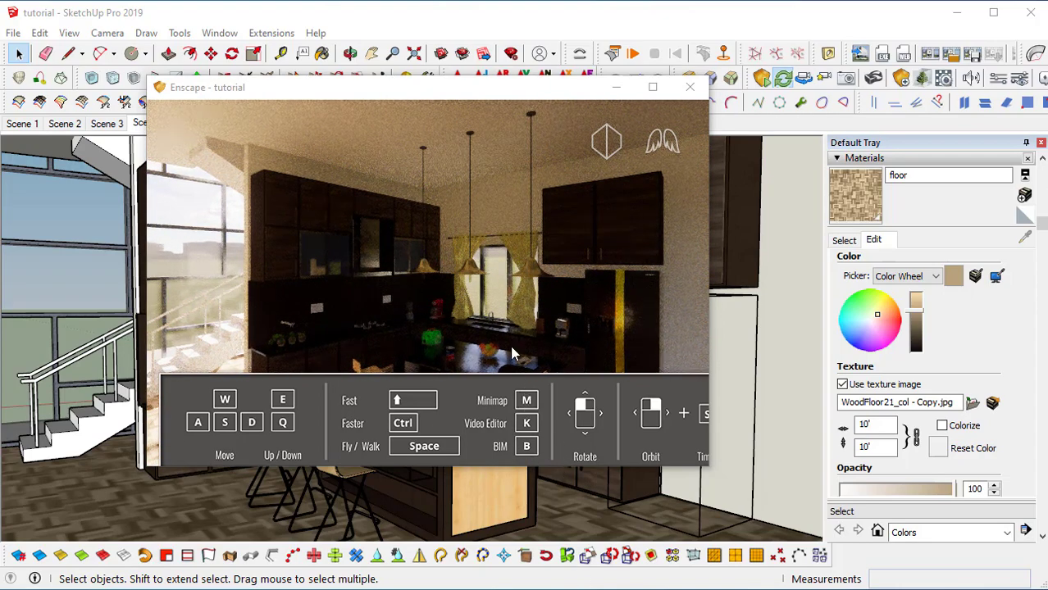
left_click_drag(495, 334, 530, 311)
right_click_drag(459, 312, 310, 313)
left_click_drag(311, 312, 390, 315)
key("w")
right_click_drag(389, 314, 291, 324)
key("s")
left_click_drag(477, 379, 476, 377)
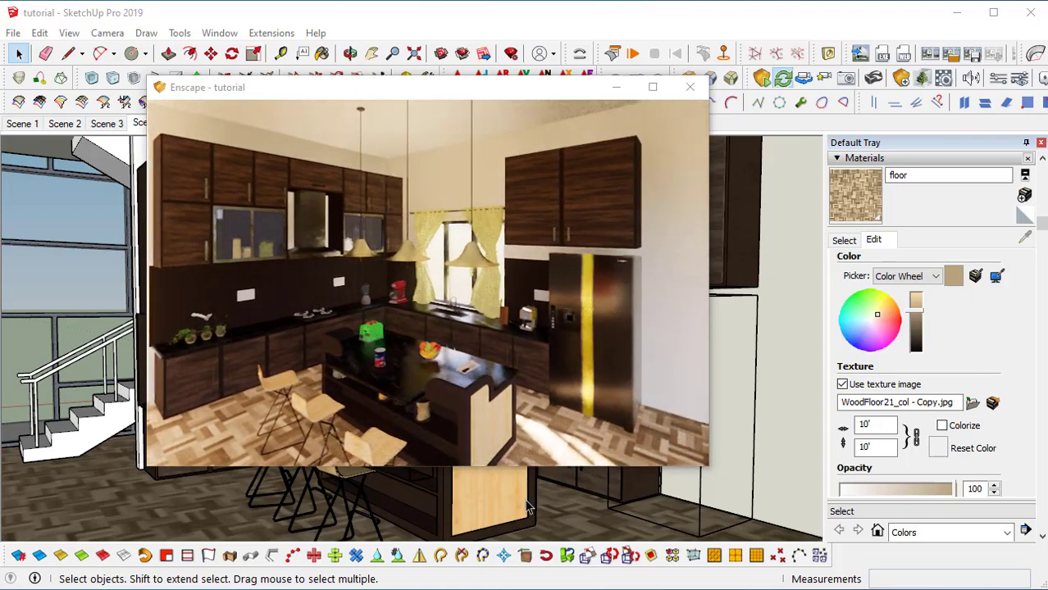
- Move the render window over the SketchUp viewport to compare the rendered kitchen with the model
mouse_move(463, 87)
left_mouse_down()
mouse_move(578, 356)
mouse_move(533, 466)
mouse_move(532, 452)
left_mouse_up()
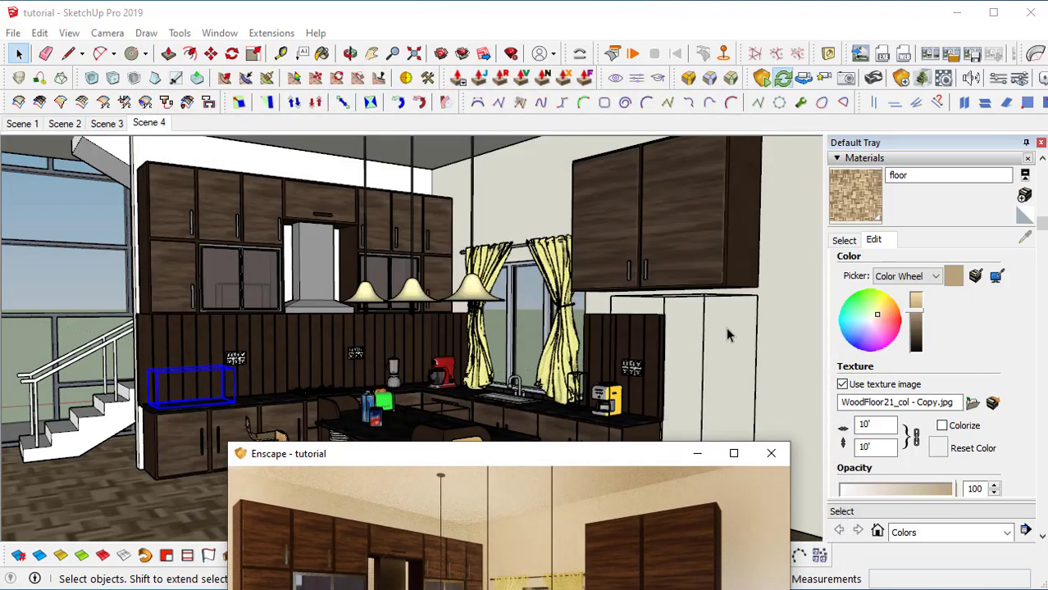
left_click_drag(603, 455, 608, 143)
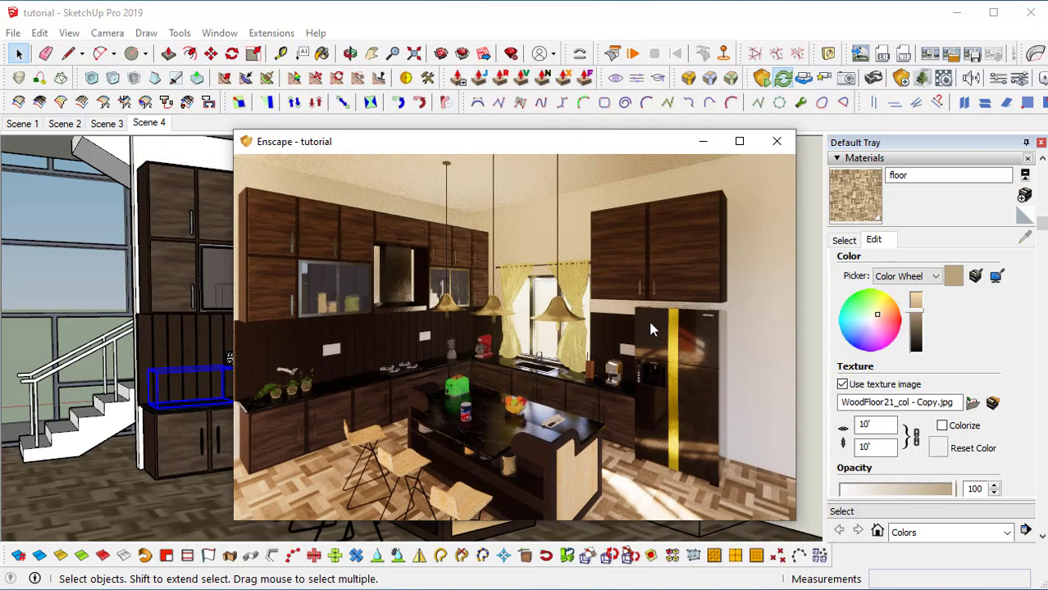
left_click_drag(406, 145, 435, 123)
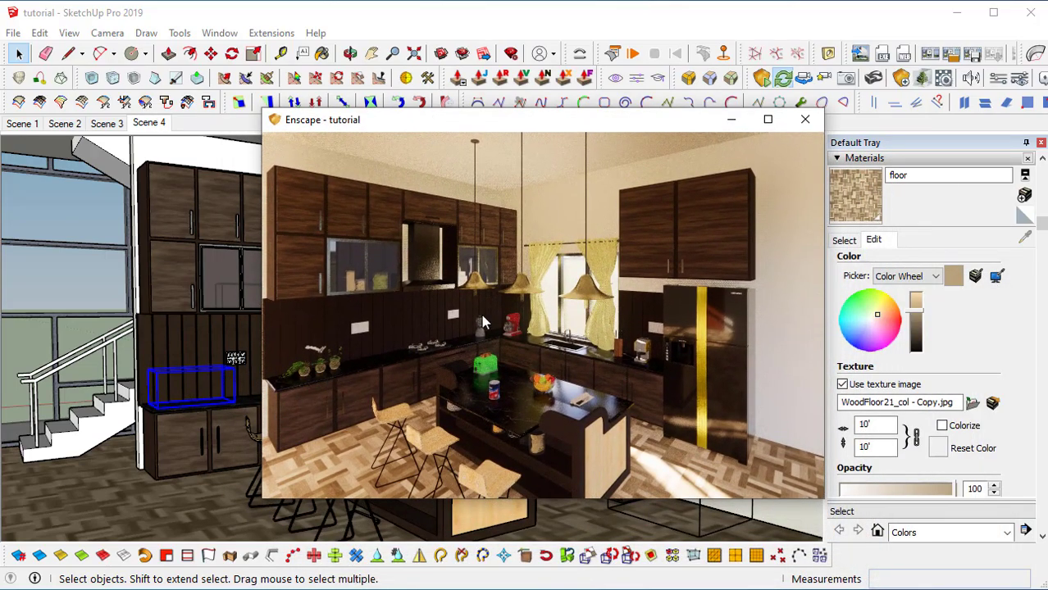
left_click_drag(578, 127, 523, 127)
- Move in on the glass doors of the upper cabinets in the render to examine their reflections
left_click_drag(551, 219, 424, 346)
key("w")
key("w")
key("w")
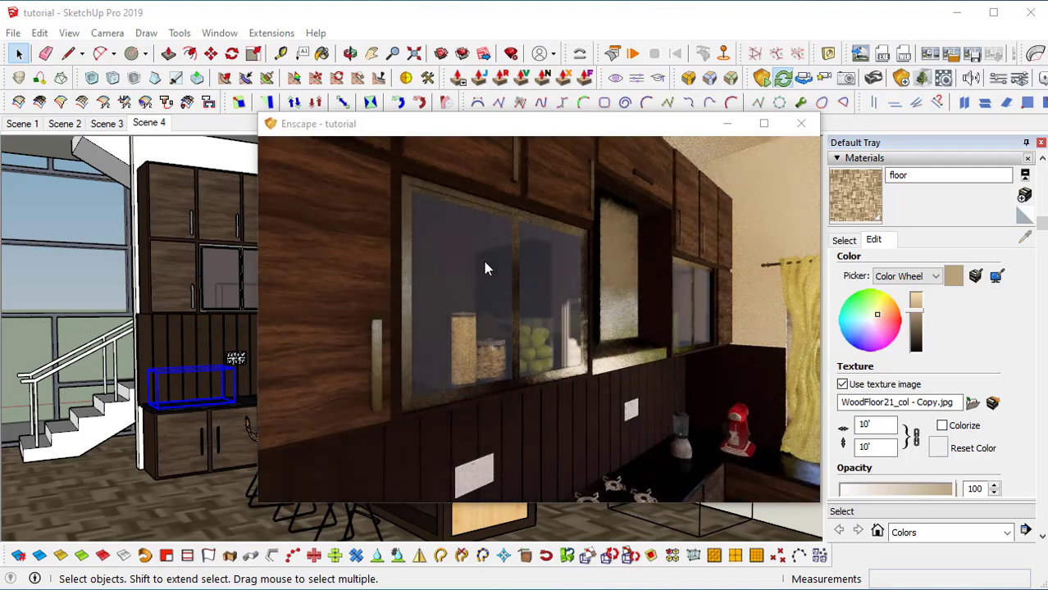
mouse_move(559, 304)
left_mouse_down()
mouse_move(616, 318)
mouse_move(541, 305)
left_mouse_up()
key("s")
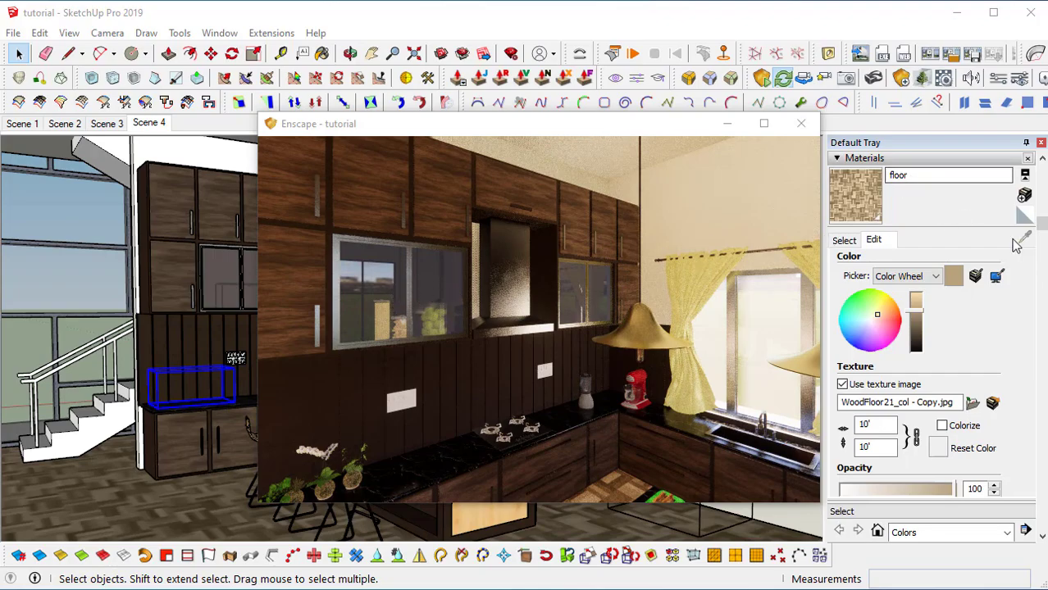
- Sample the upper cabinet's glass door material in the SketchUp model to check its name
left_click_drag(558, 118, 682, 87)
left_click(963, 233)
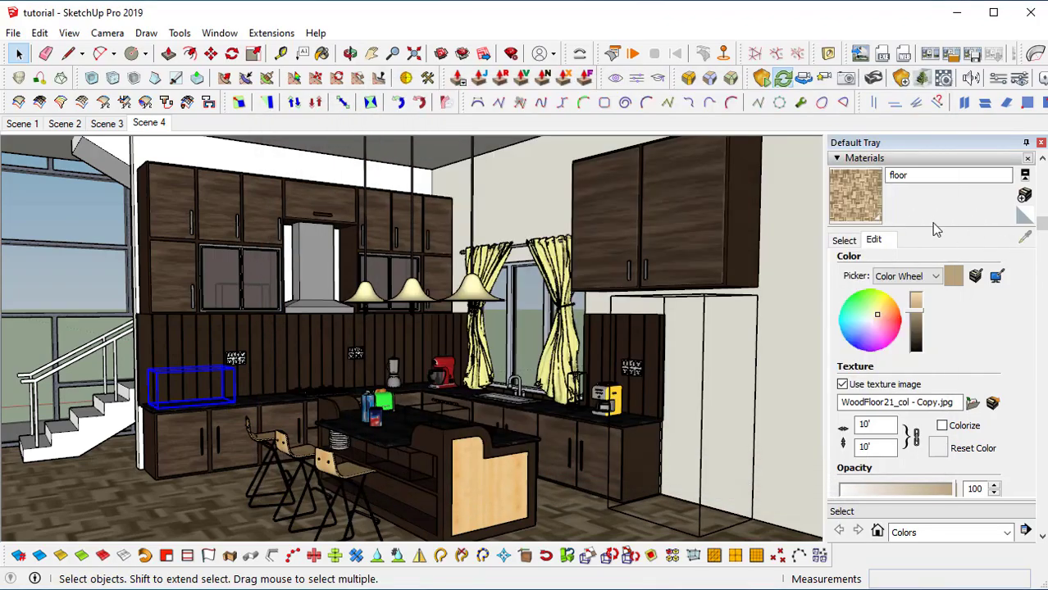
left_click(841, 238)
left_click(1024, 237)
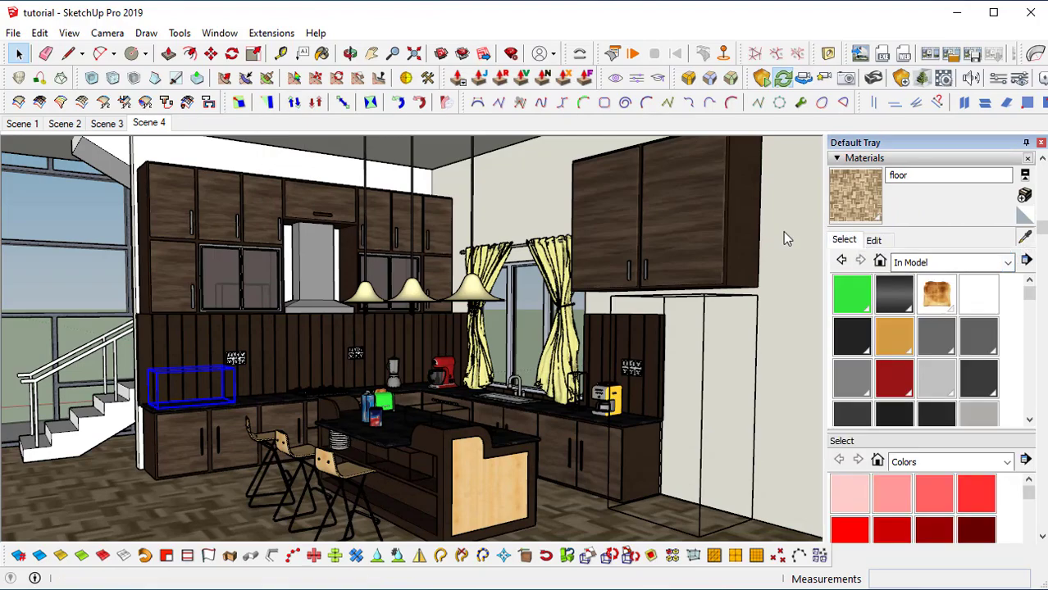
left_click(219, 272)
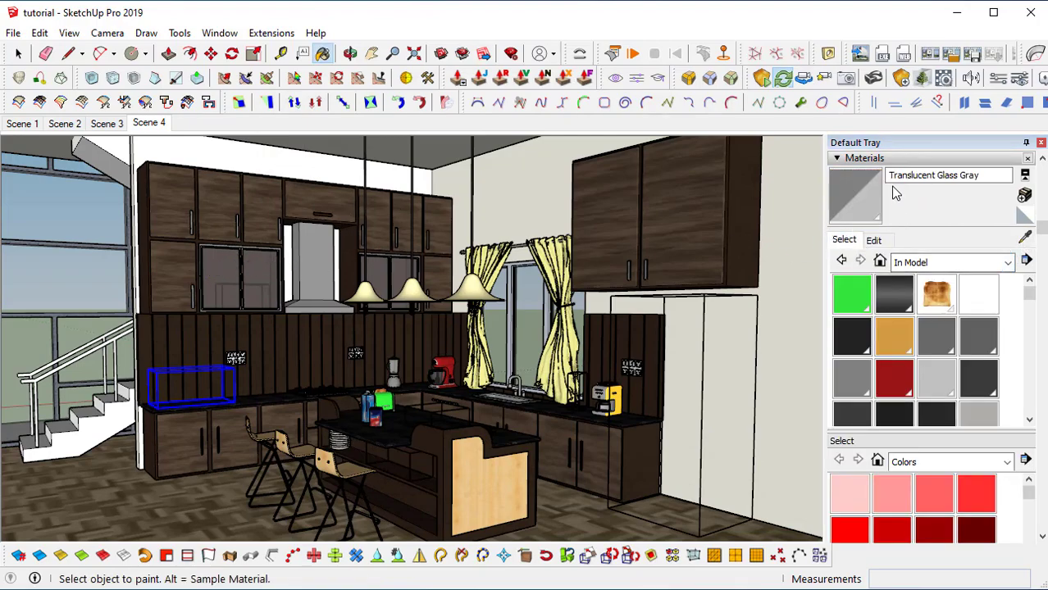
double_click(953, 176)
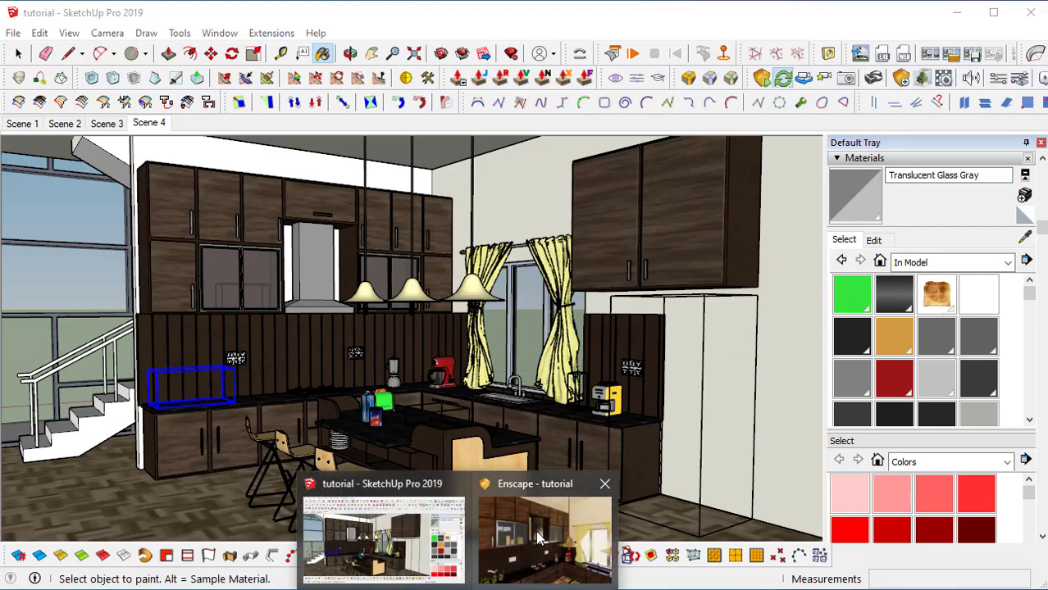
- Return to the Enscape render and move in close to the range hood to examine its metal finish
left_click(537, 520)
left_click_drag(663, 287, 705, 263)
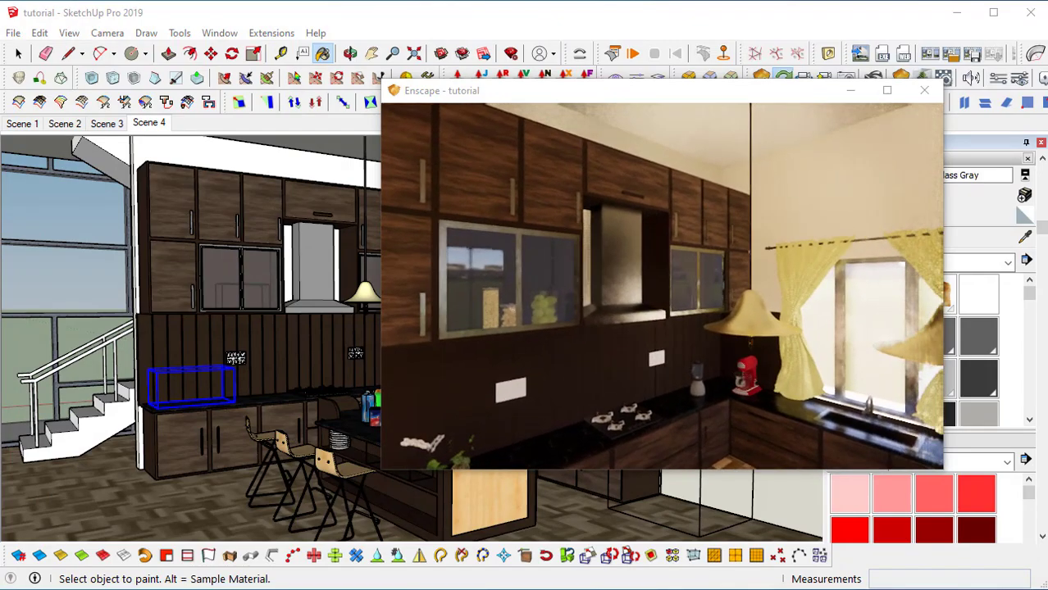
key("a")
key("d")
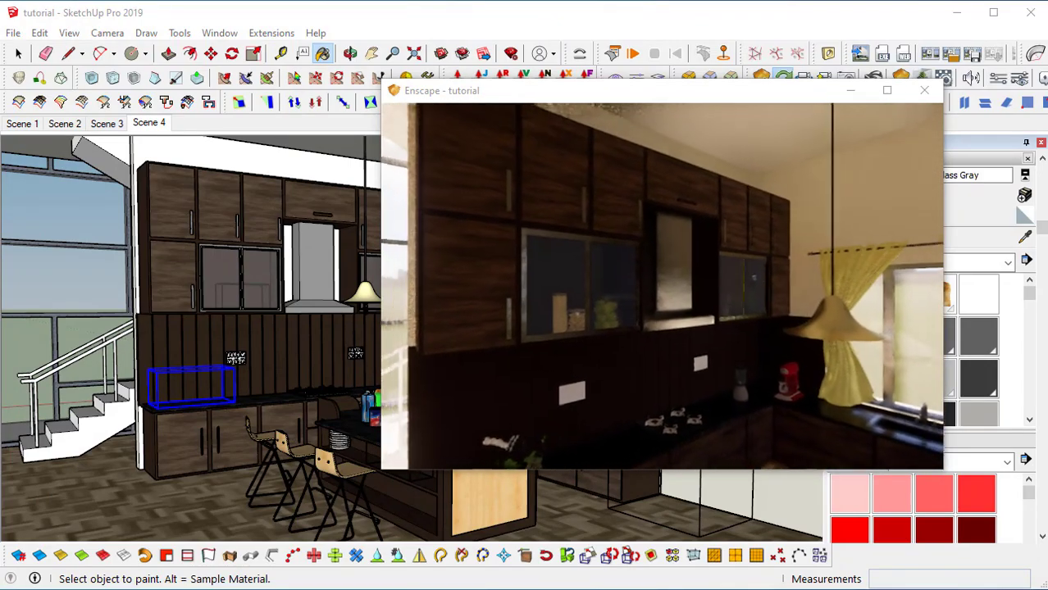
key("w")
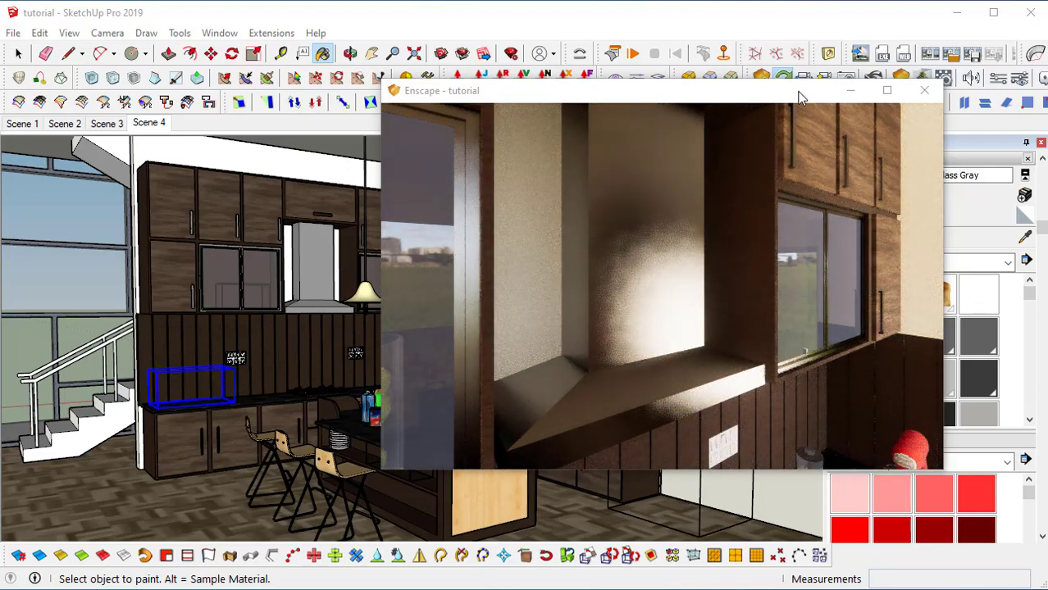
- Sample the range hood's material in the SketchUp model to check its name
left_click_drag(782, 94, 674, 401)
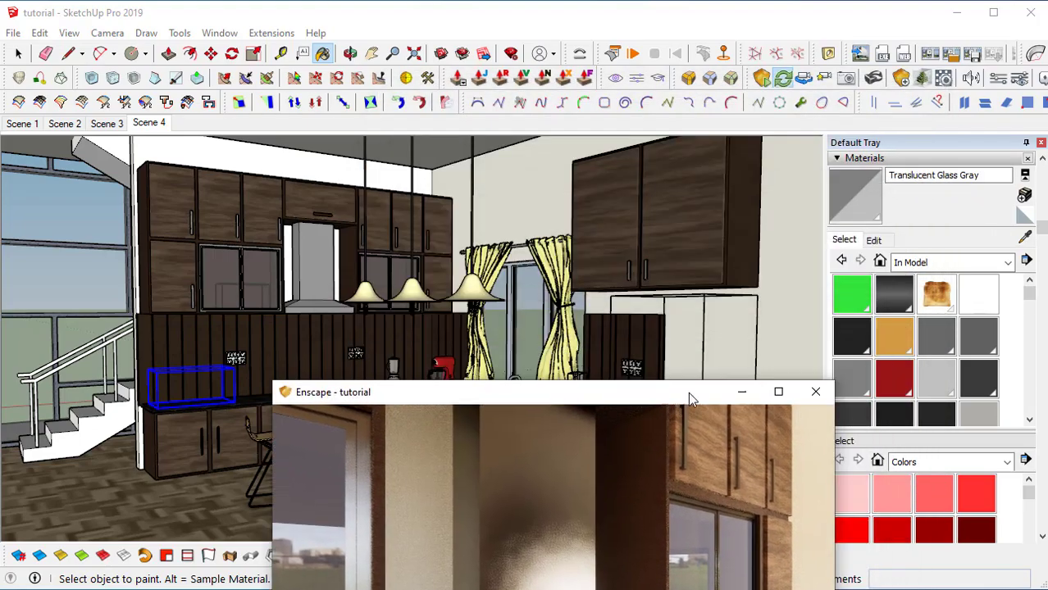
left_click(1025, 238)
left_click(327, 252)
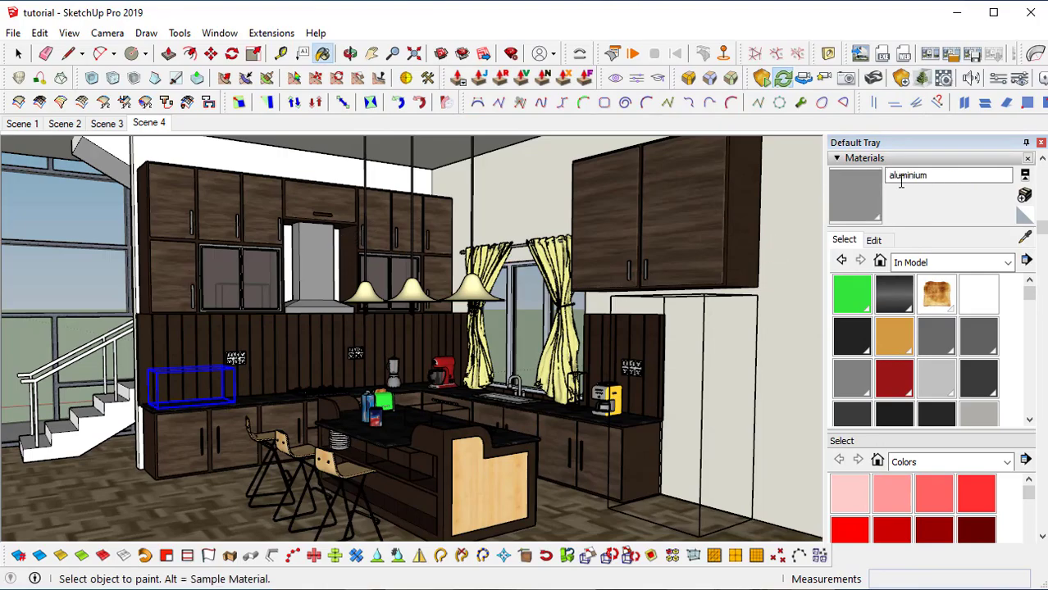
left_click(520, 544)
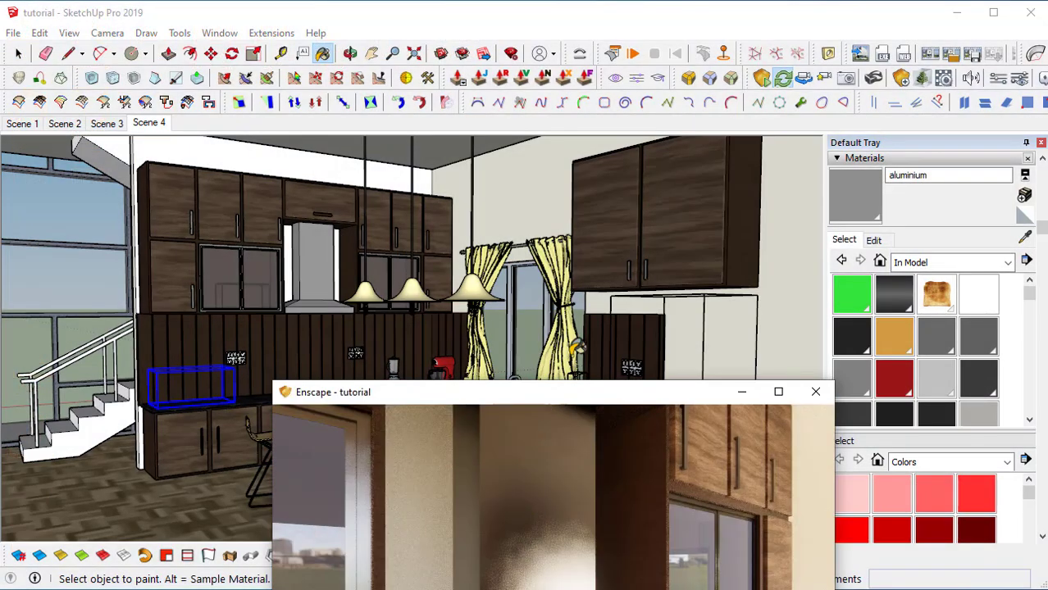
- Examine the surface of the pendant lamps up close in the Enscape render
left_click_drag(551, 388, 552, 217)
left_click_drag(553, 47, 560, 84)
left_click_drag(552, 334, 680, 357)
left_click_drag(506, 262, 493, 244)
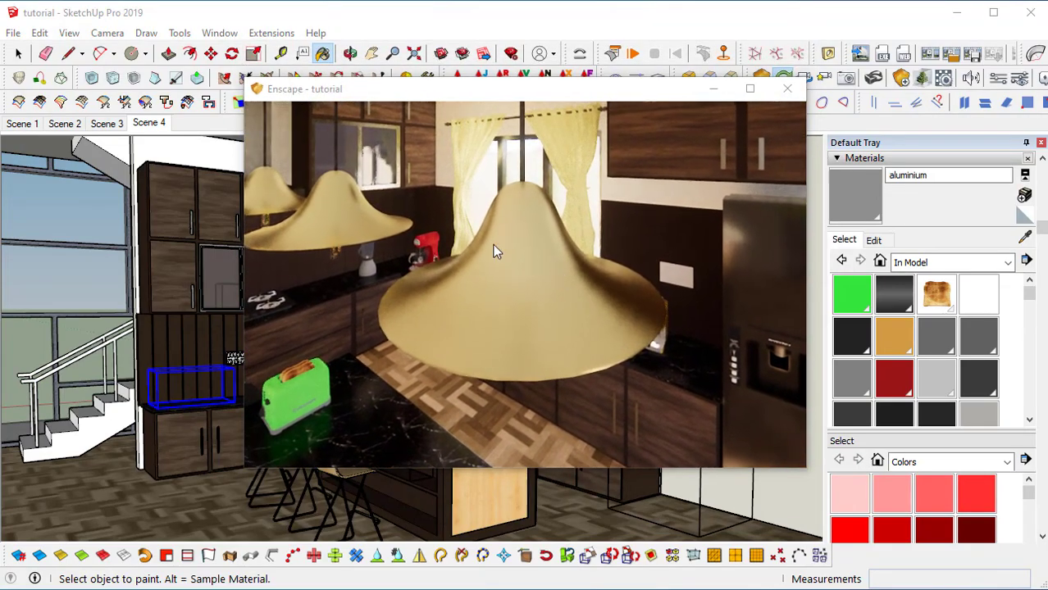
left_click_drag(523, 307, 484, 275)
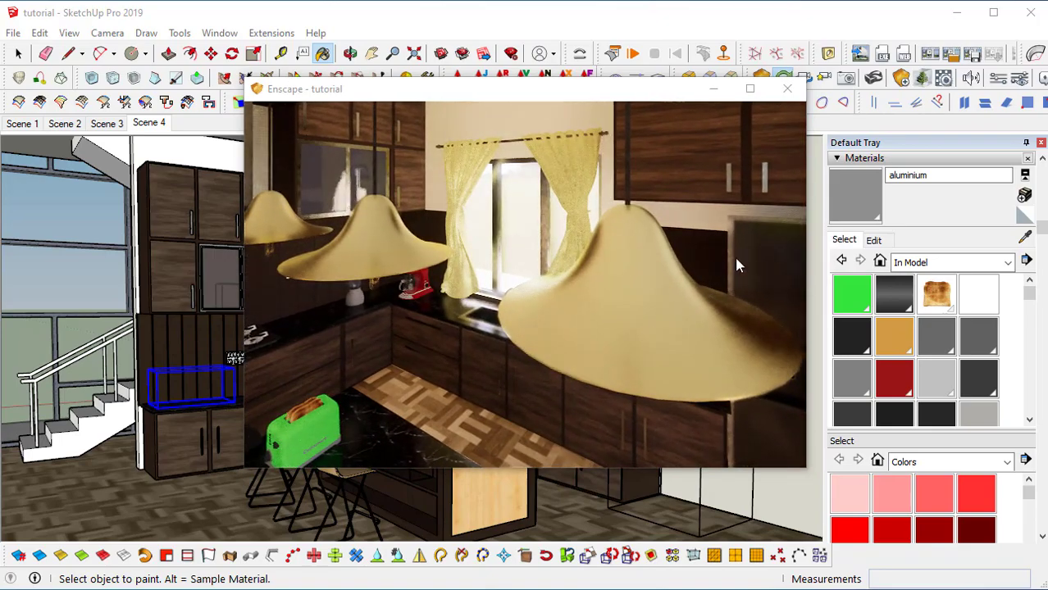
- Sample the pendant lamp shade's material in the SketchUp model
left_click_drag(649, 92, 662, 307)
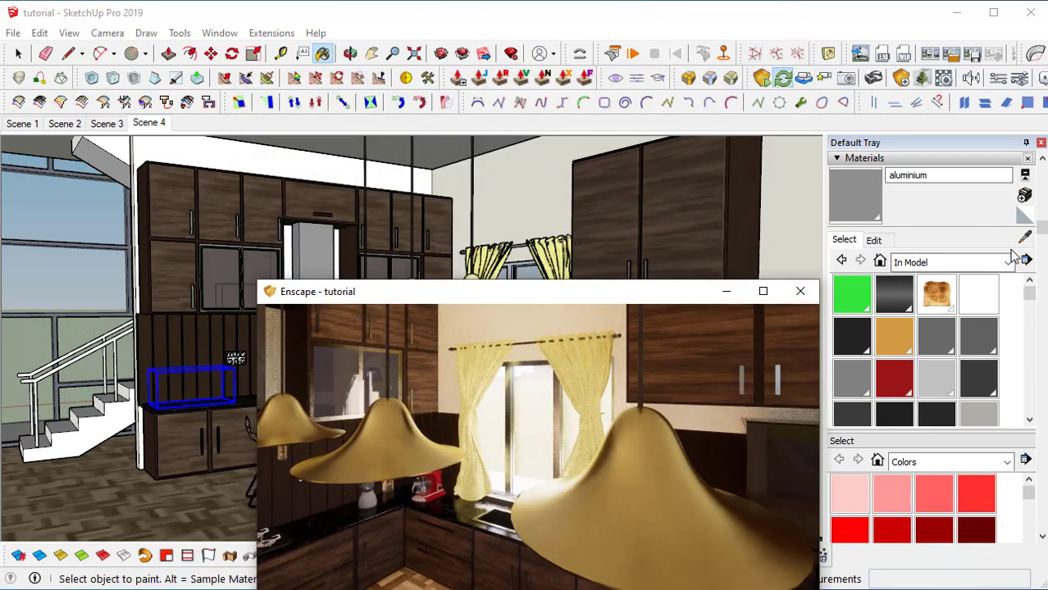
left_click(800, 290)
left_click(483, 279, "alt")
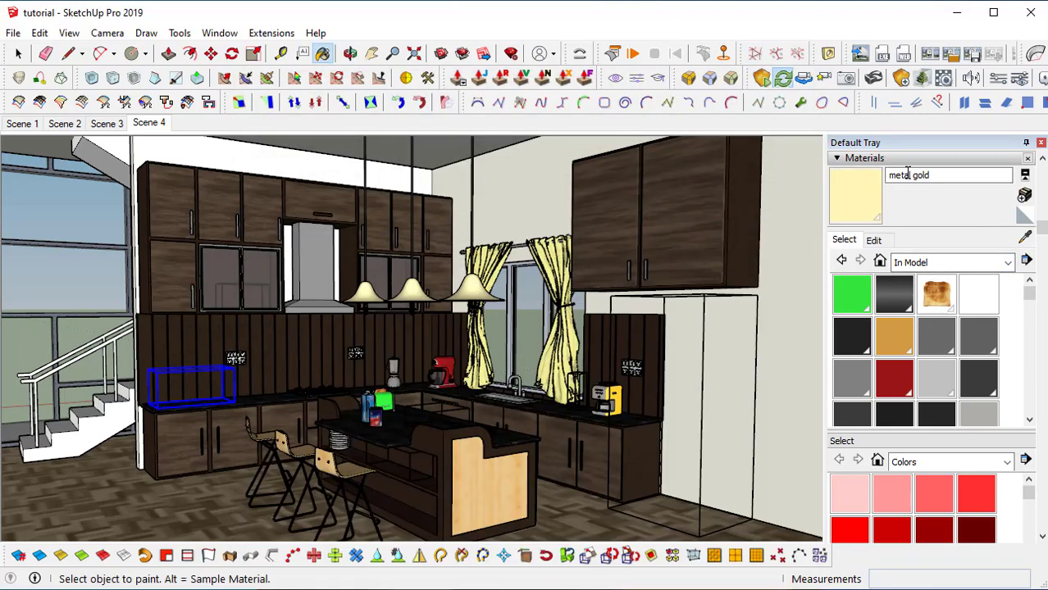
- Rename the pendant lamp material as gold and check the lamps in the Enscape render
key("alt+Tab")
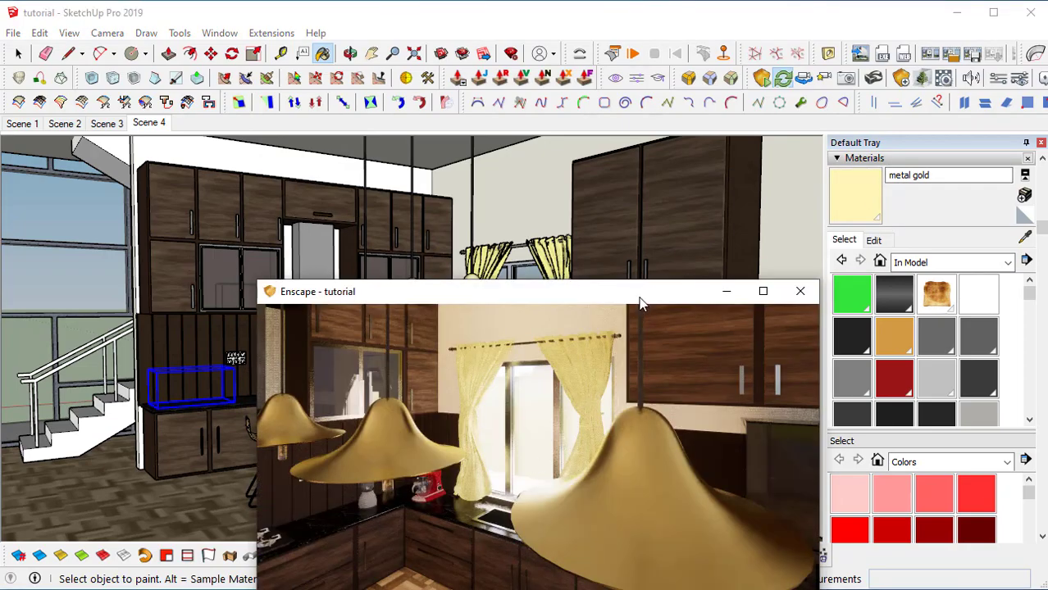
left_click_drag(641, 304, 577, 184)
double_click(901, 174)
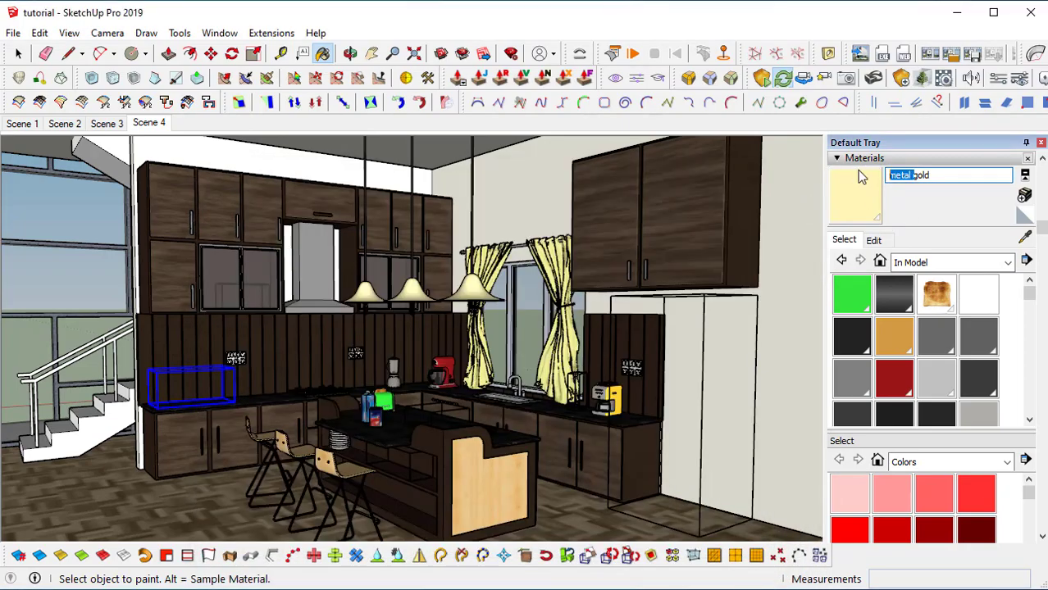
key("BackSpace")
key("alt+Tab")
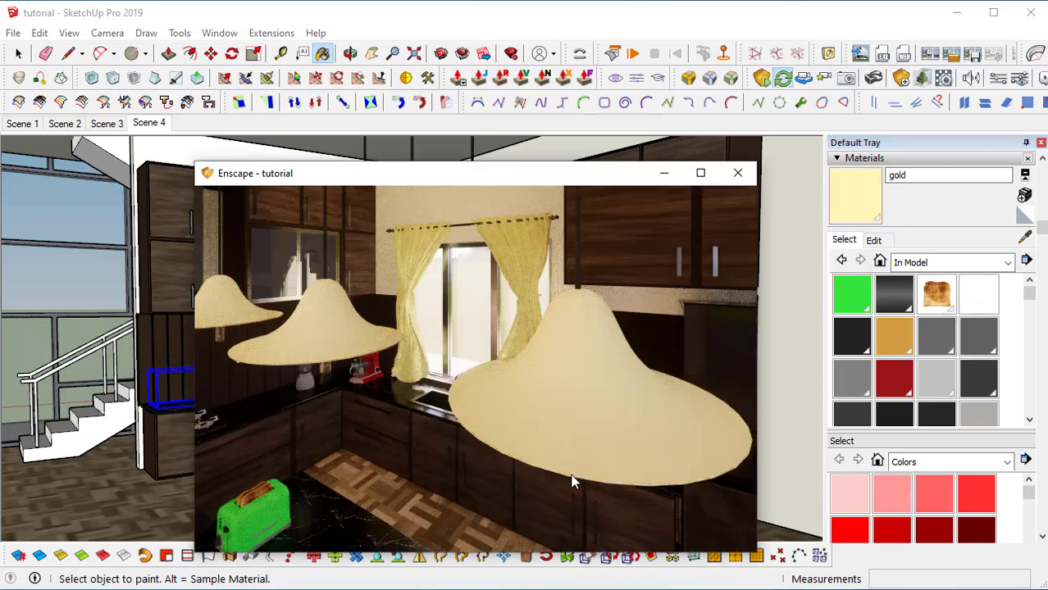
mouse_move(574, 413)
left_mouse_down()
mouse_move(549, 414)
mouse_move(559, 420)
left_mouse_up()
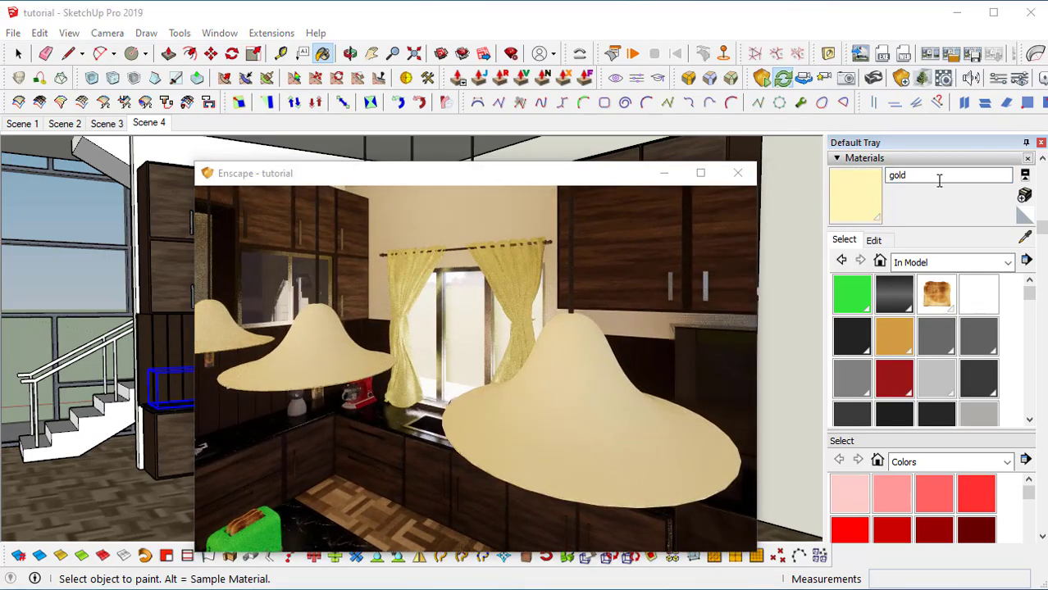
- Rename the pendant lamp material as gold metal and check the lamps in the Enscape render
left_click(935, 176)
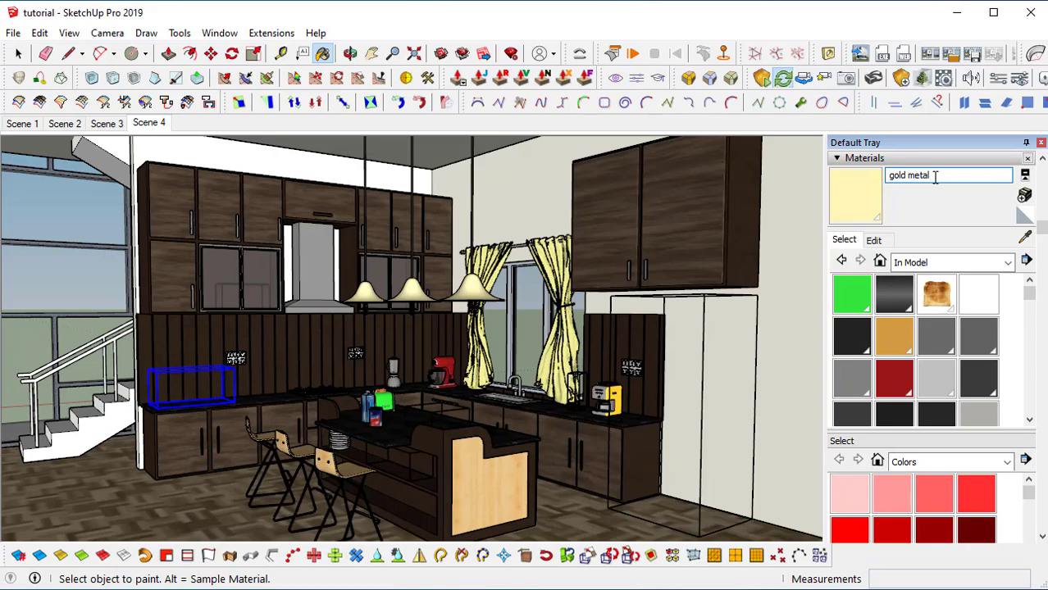
key("alt+Tab")
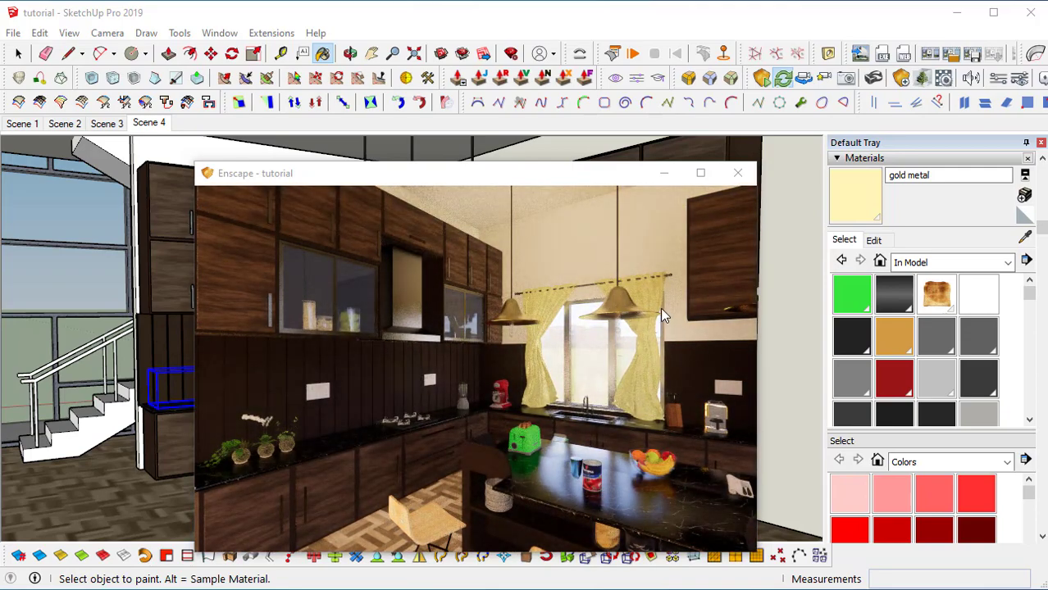
- Arrange the SketchUp and Enscape windows side by side and turn the render view towards the upper kitchen cabinets
left_click_drag(615, 168, 835, 92)
mouse_move(546, 365)
left_mouse_down()
mouse_move(469, 398)
mouse_move(493, 392)
mouse_move(557, 319)
mouse_move(597, 304)
mouse_move(545, 278)
left_mouse_up()
left_click_drag(512, 340, 492, 287)
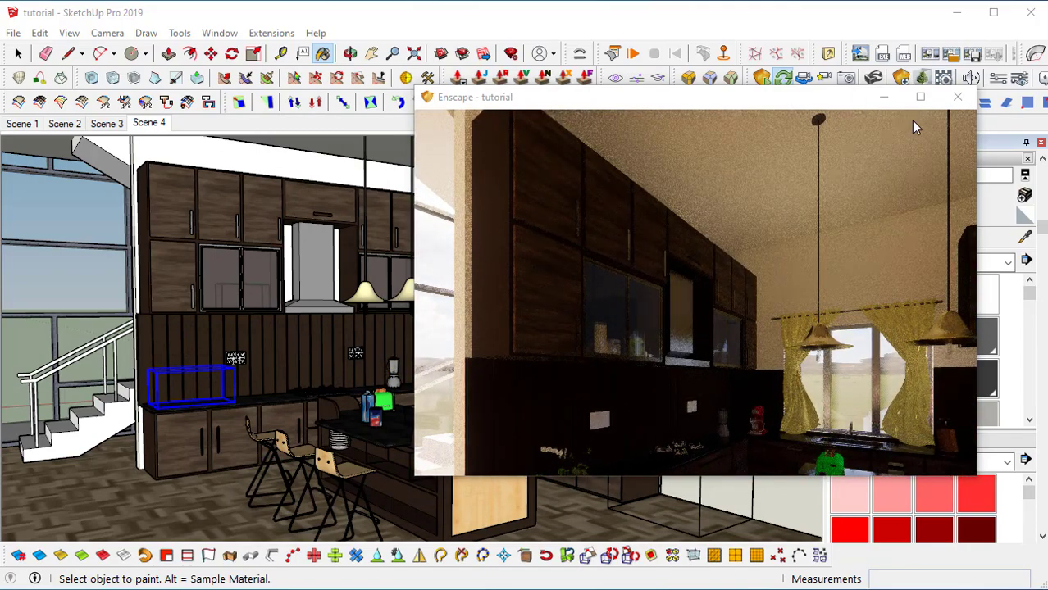
left_click_drag(794, 104, 863, 75)
mouse_move(1042, 464)
left_mouse_down()
mouse_move(470, 405)
mouse_move(487, 405)
left_mouse_up()
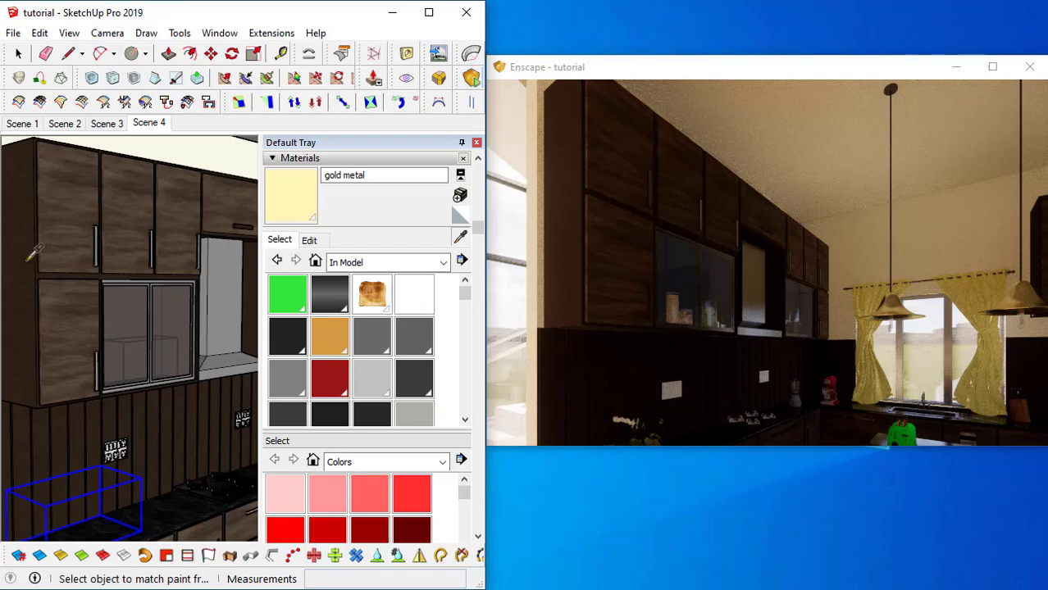
- Sample the side panel material of the upper cabinets, float the Enscape toolbar, and open the material in the Enscape Materials editor
left_click(29, 250, "alt")
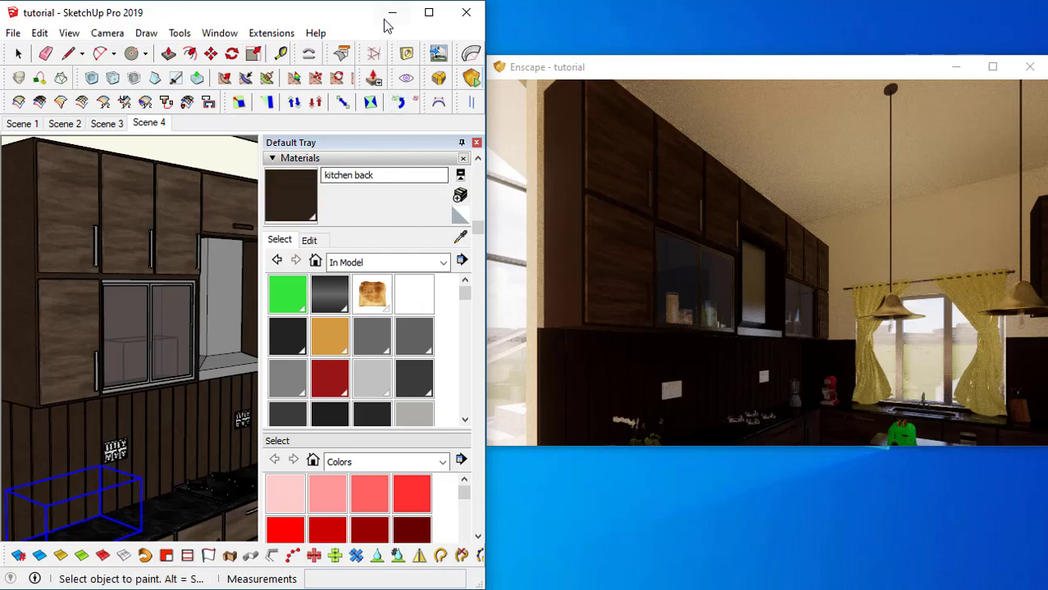
left_click_drag(424, 50, 81, 167)
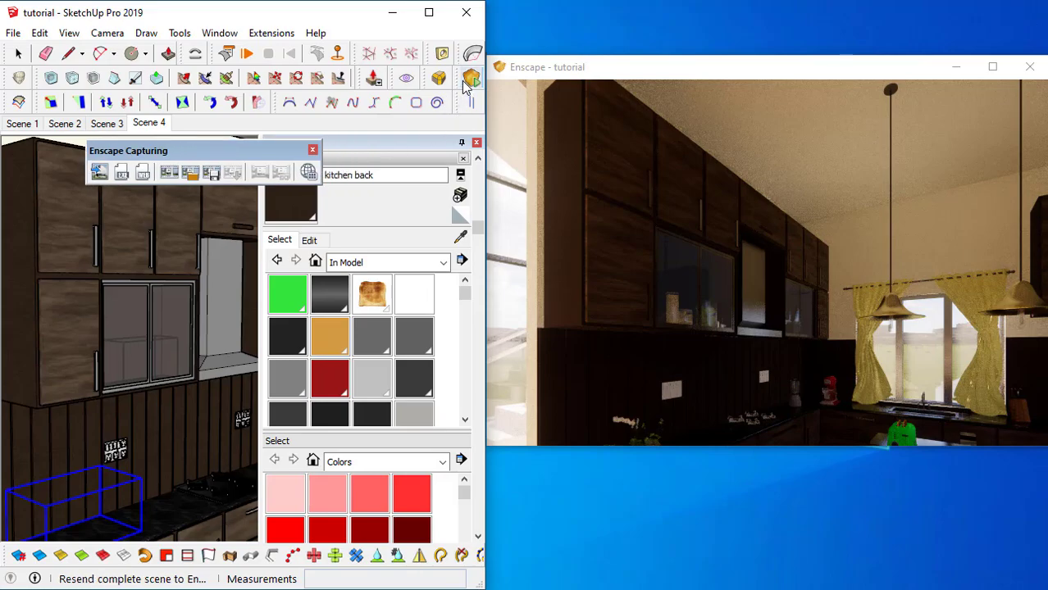
left_click_drag(457, 77, 150, 240)
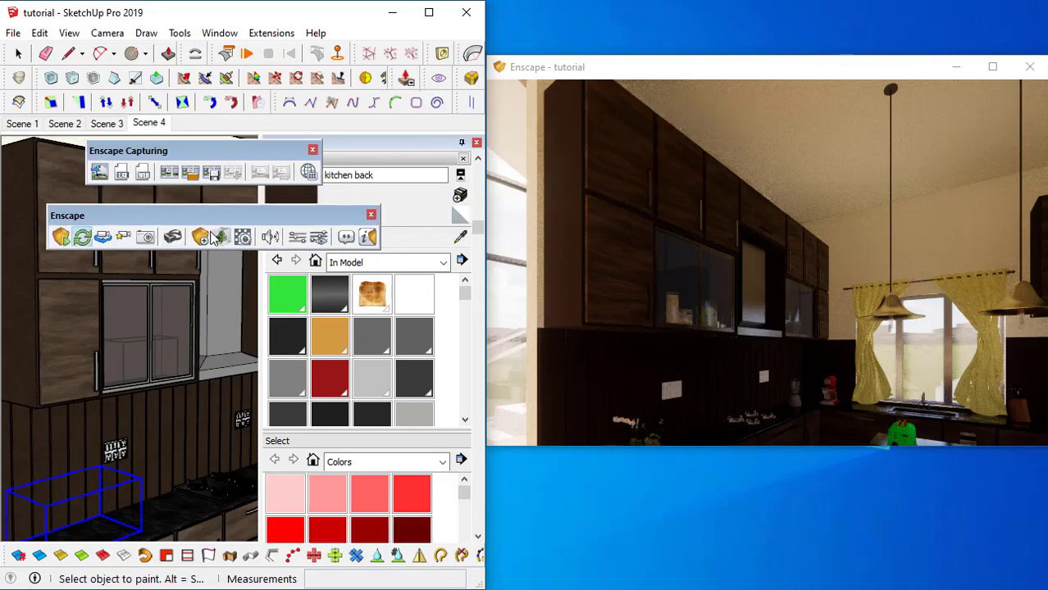
left_click_drag(170, 149, 183, 147)
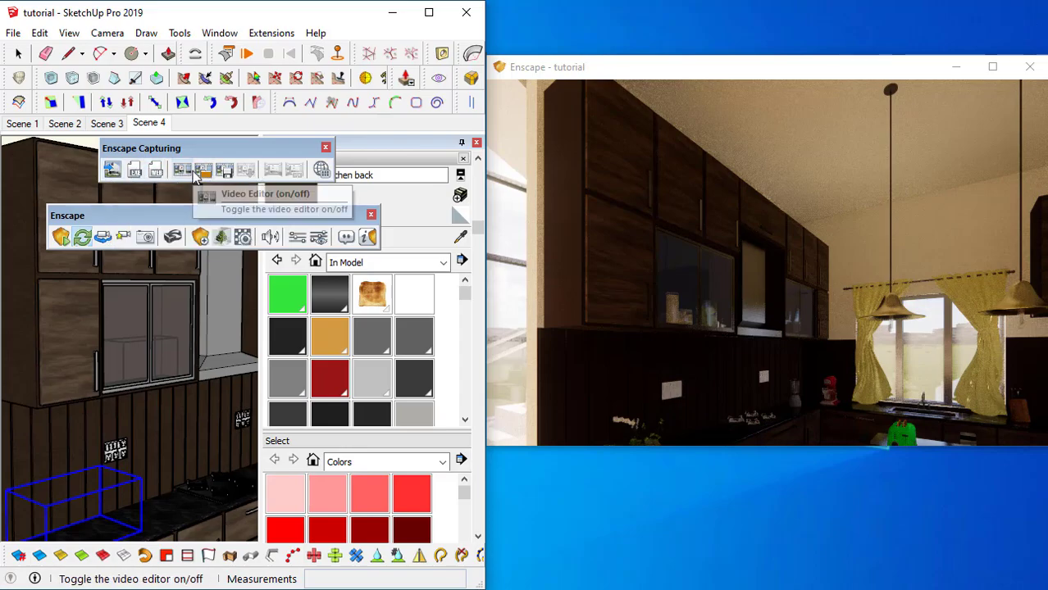
left_click_drag(208, 220, 206, 190)
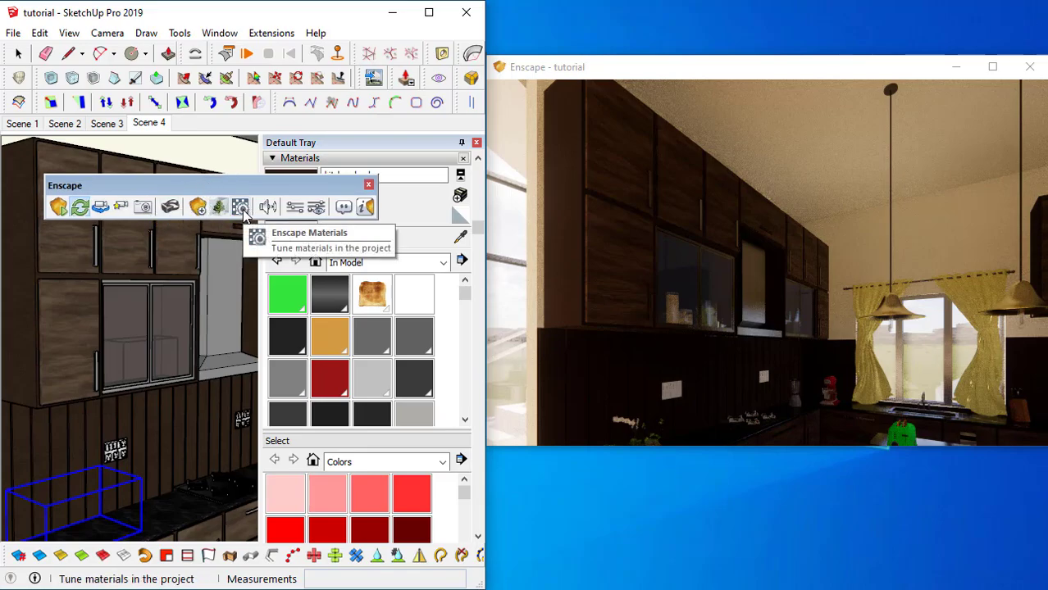
left_click(240, 207)
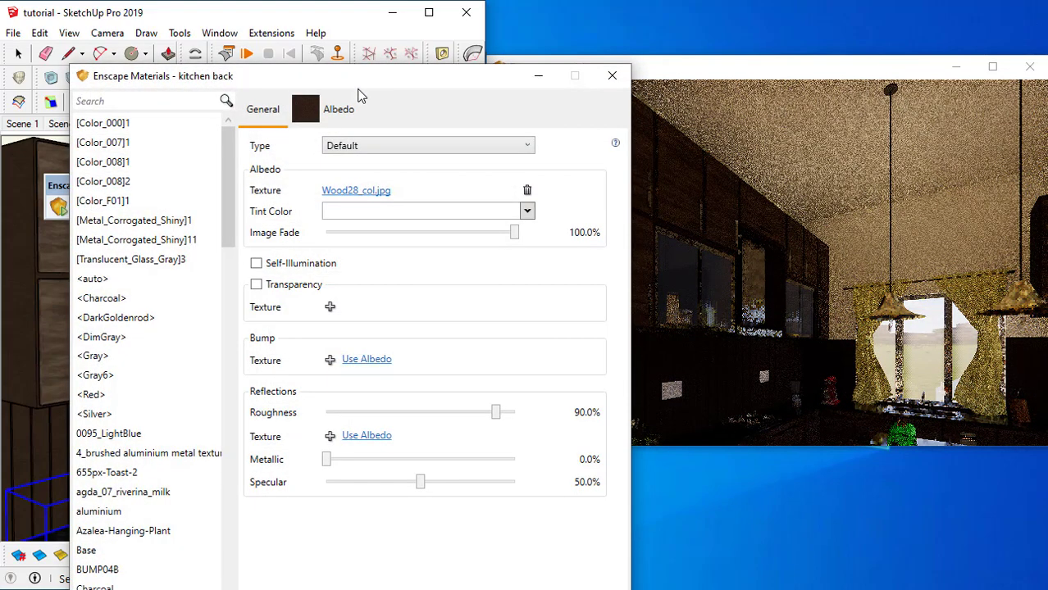
- Look through the project's material list and the available material types in the Enscape Materials editor
left_click_drag(362, 92, 383, 34)
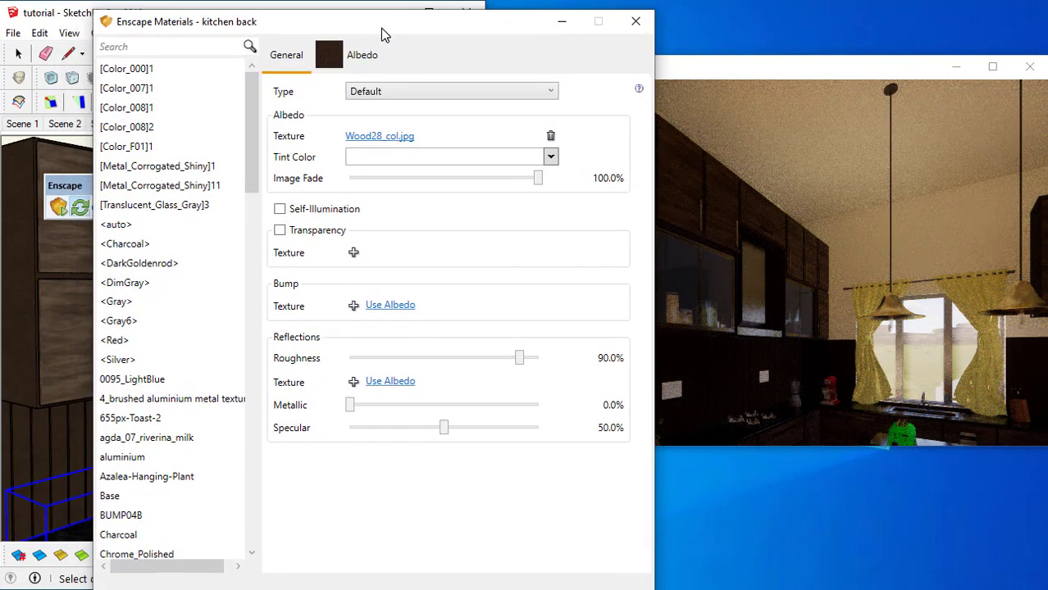
left_click_drag(254, 131, 252, 274)
mouse_move(257, 29)
left_mouse_down()
mouse_move(416, 414)
mouse_move(326, 87)
left_mouse_up()
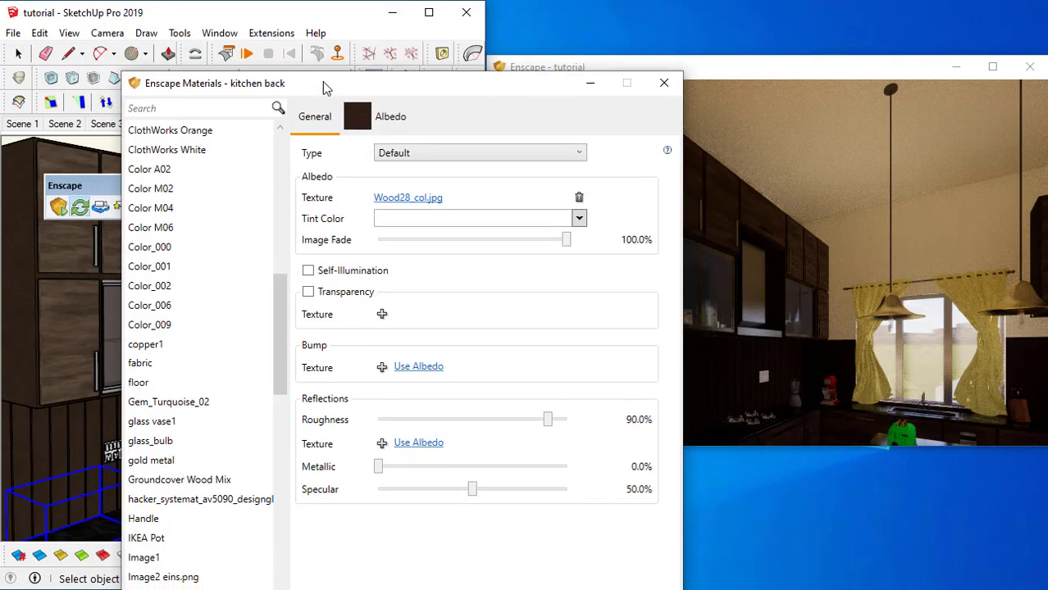
left_click_drag(281, 321, 287, 180)
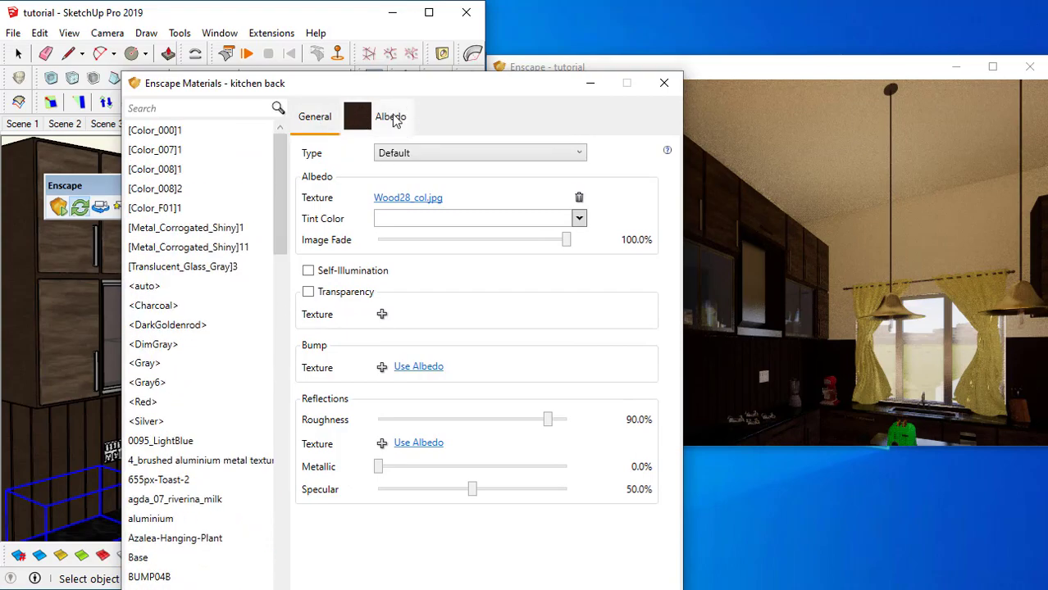
left_click_drag(413, 92, 460, 51)
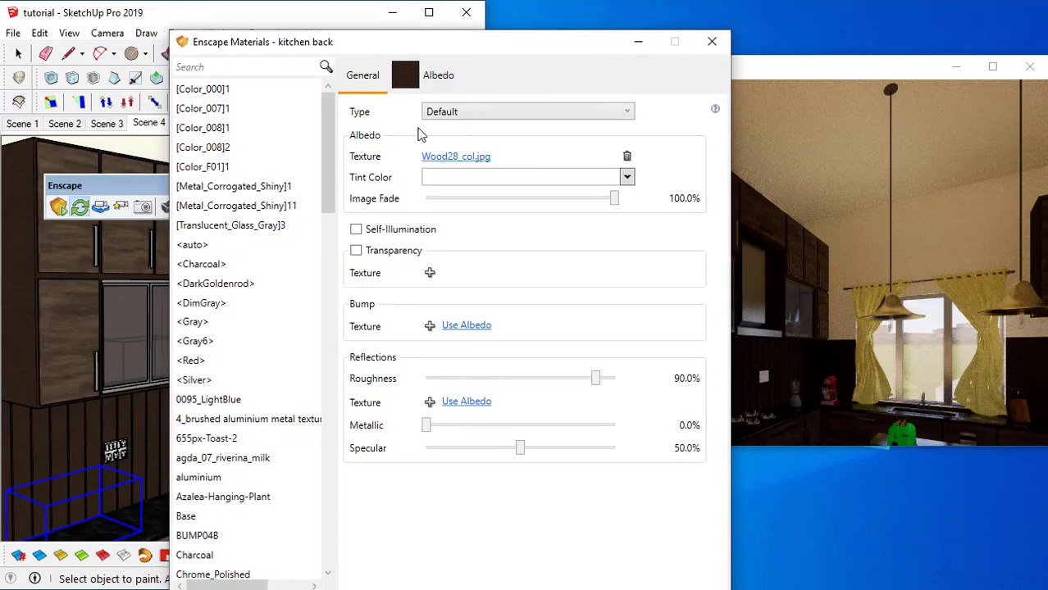
left_click(509, 115)
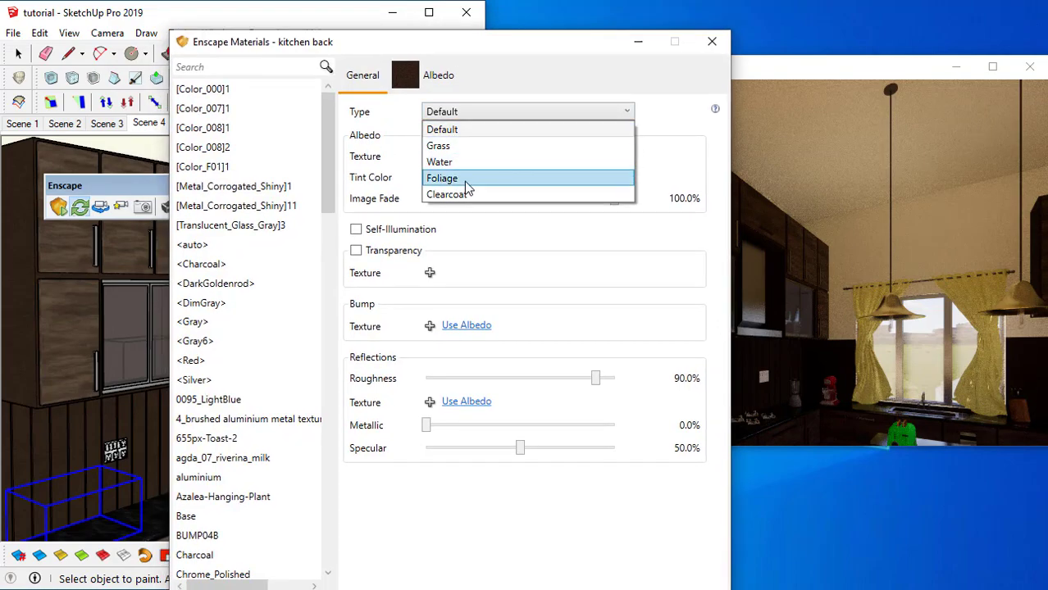
left_click(475, 114)
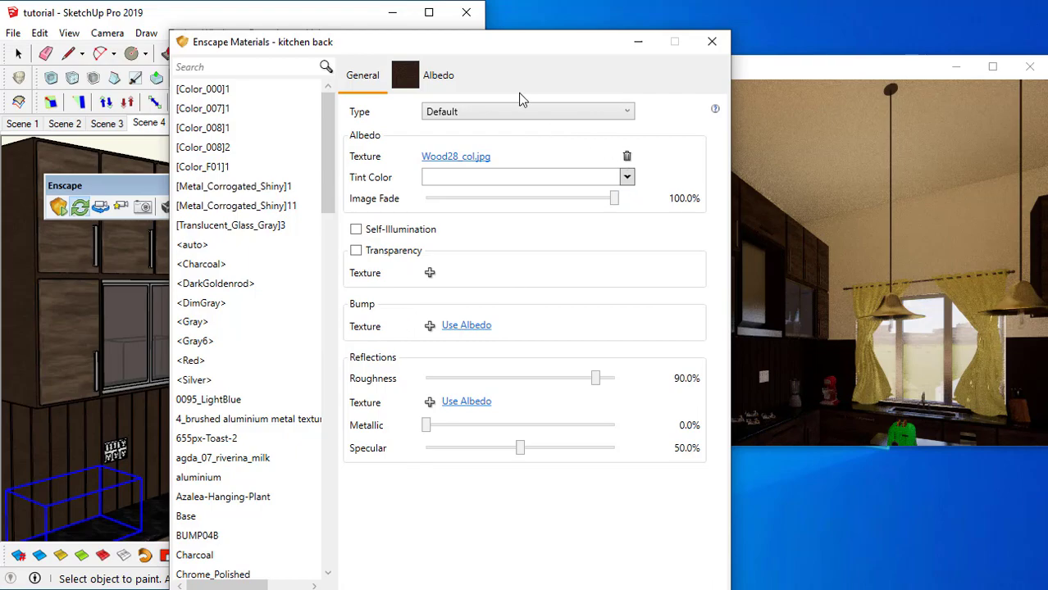
- Set the kitchen back material's roughness to 20% and check the cabinet side's reflections in the render
left_click_drag(487, 53, 285, 21)
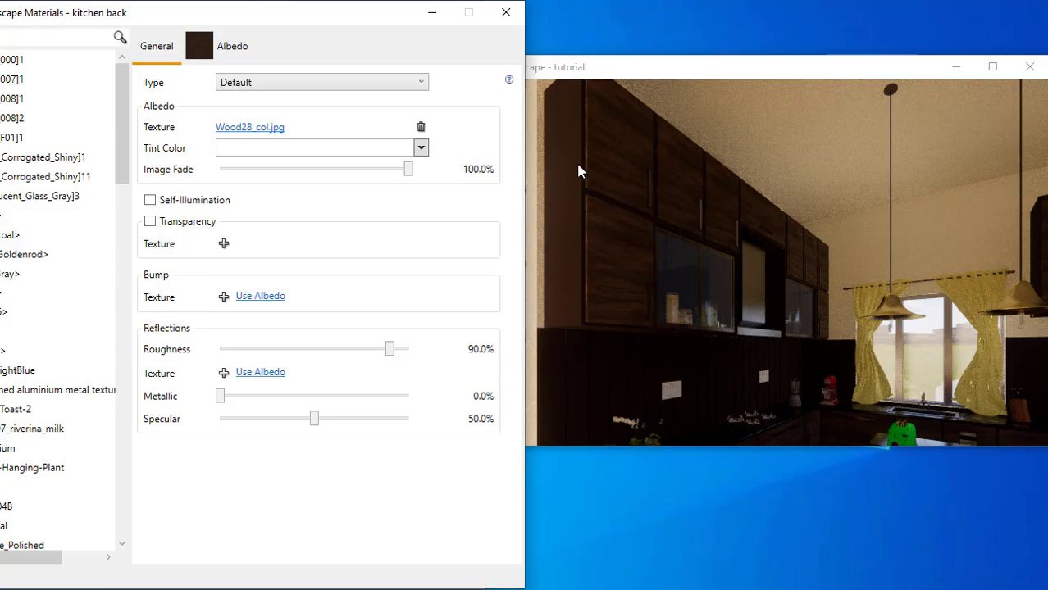
middle_click_drag(617, 177, 629, 239)
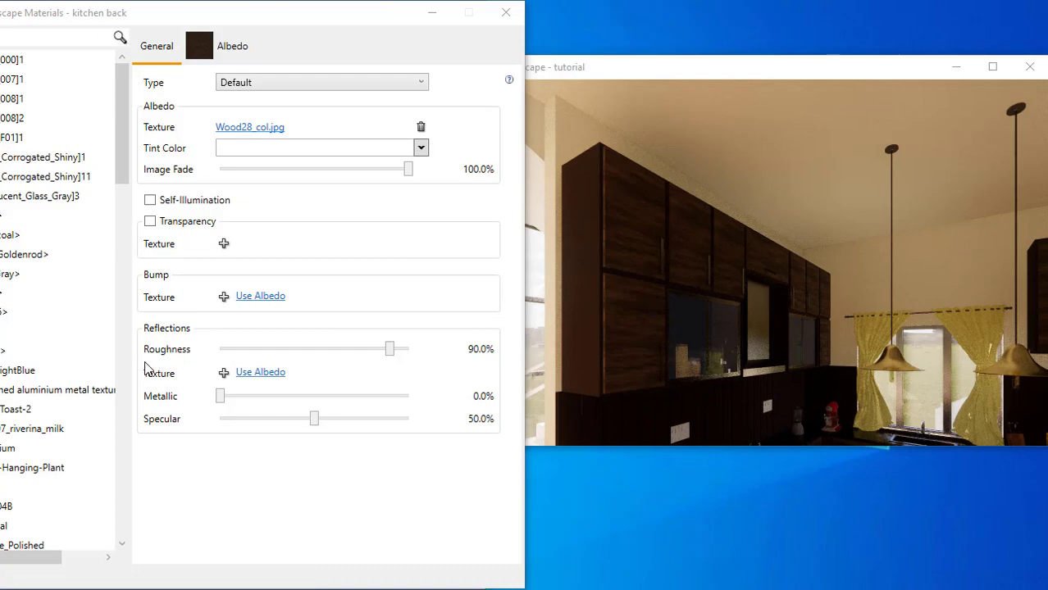
left_click(420, 350)
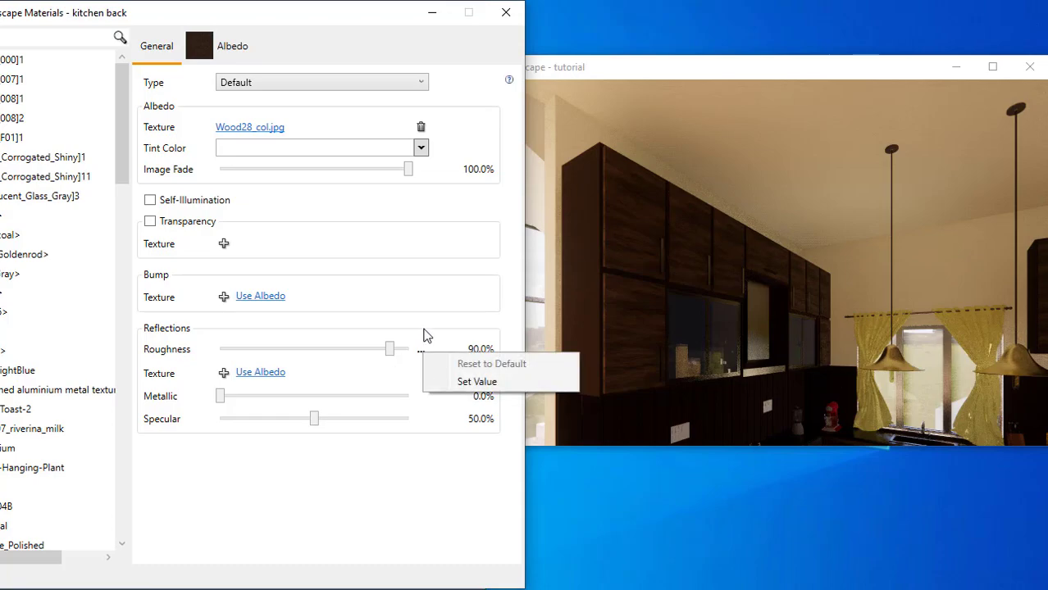
left_click(430, 336)
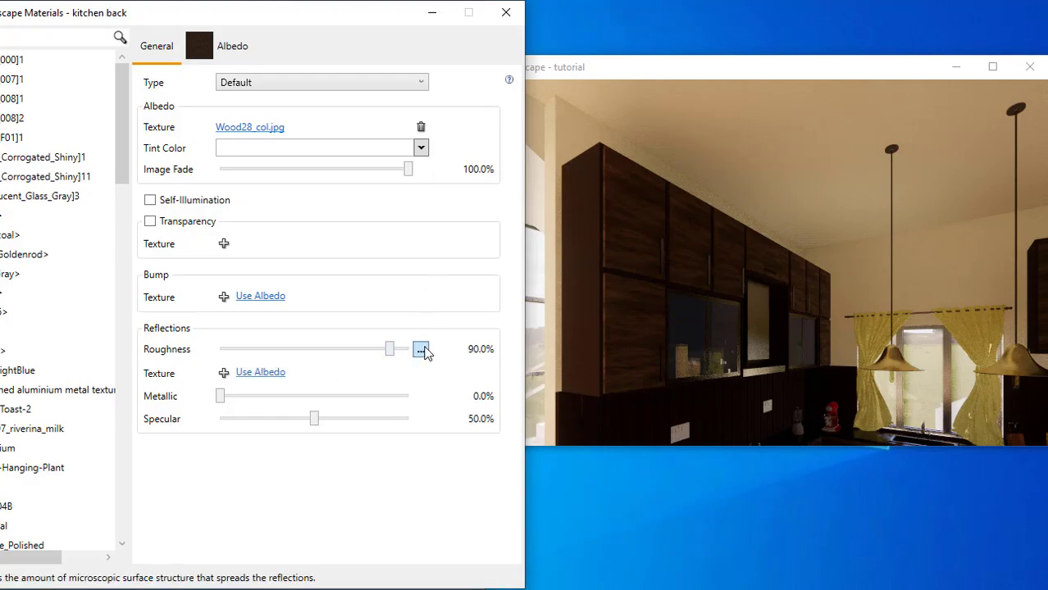
left_click(422, 350)
left_click(479, 376)
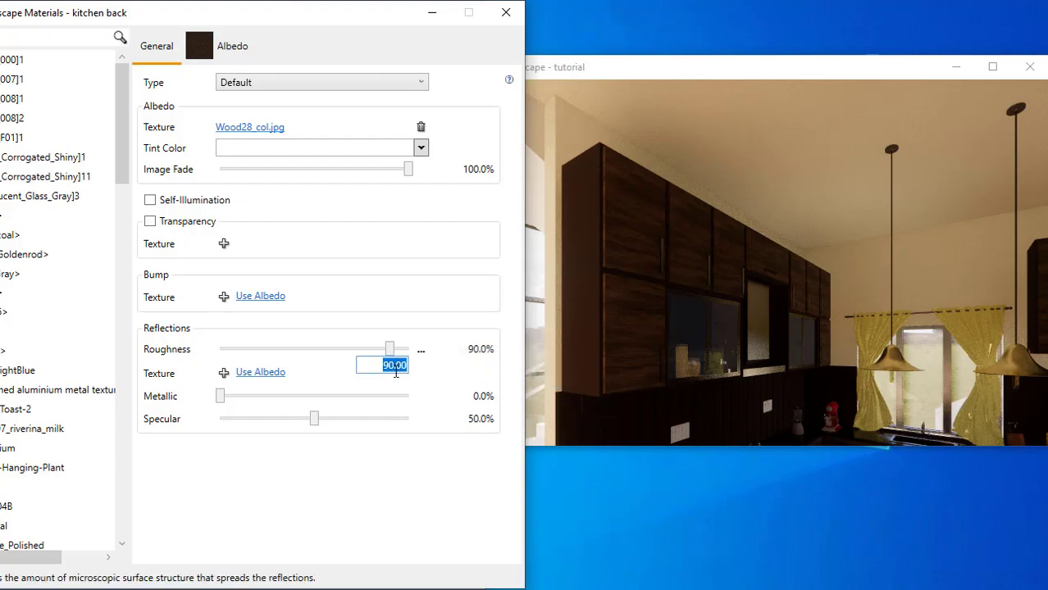
key("Return")
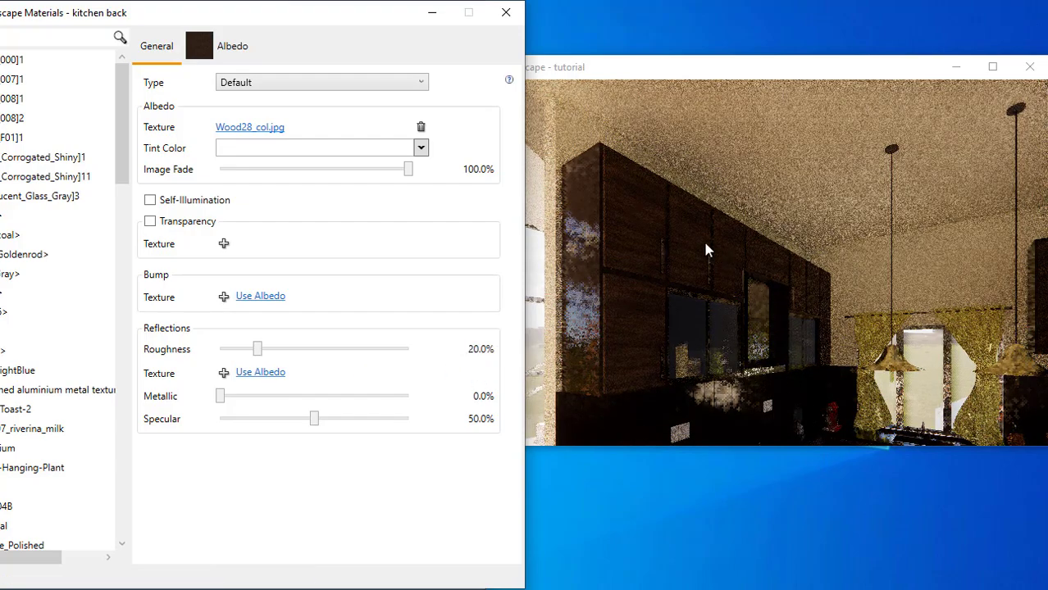
left_click_drag(585, 245, 560, 235)
left_click_drag(606, 269, 607, 268)
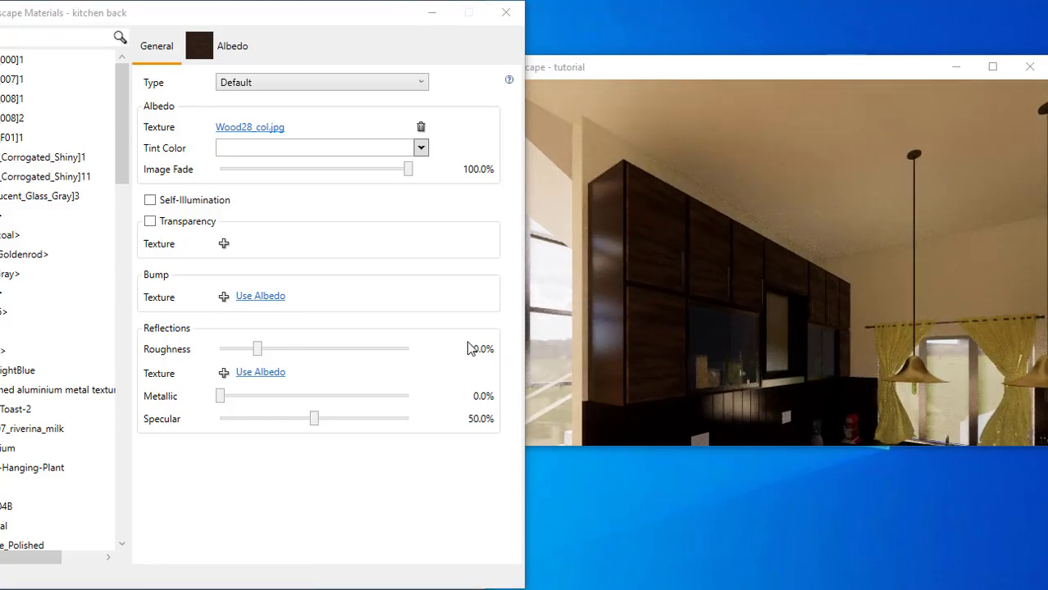
- Set the kitchen back material's roughness to 10% and check the cabinet side in the render
left_click(422, 350)
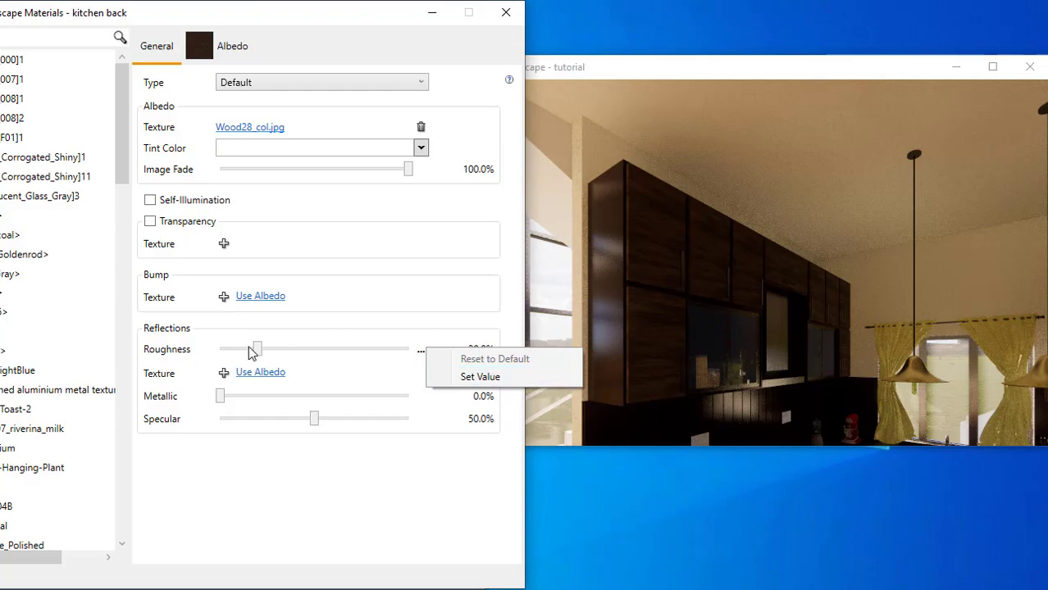
left_click(471, 377)
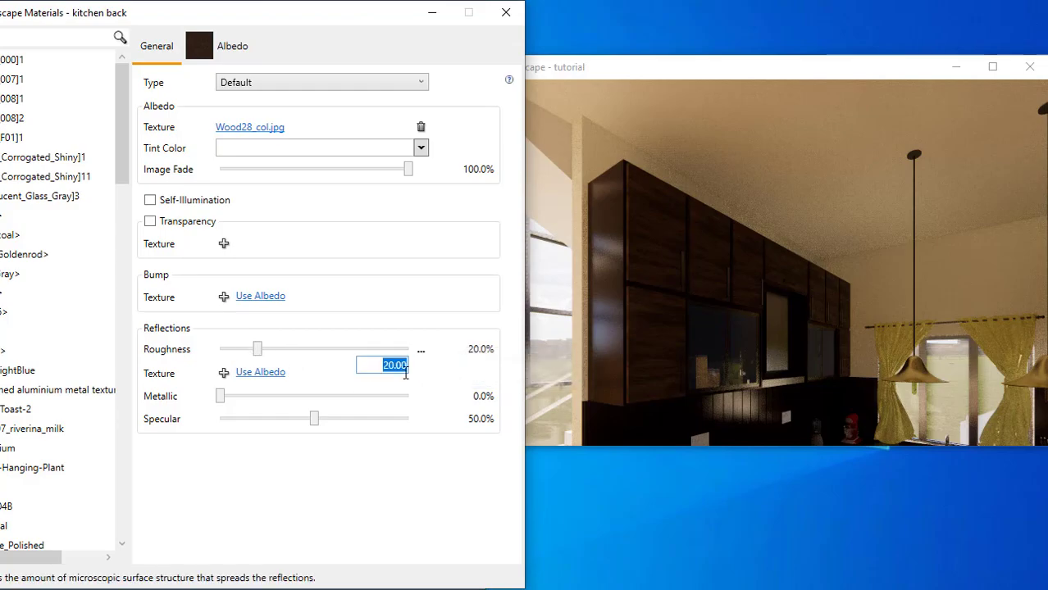
type("10")
key("Return")
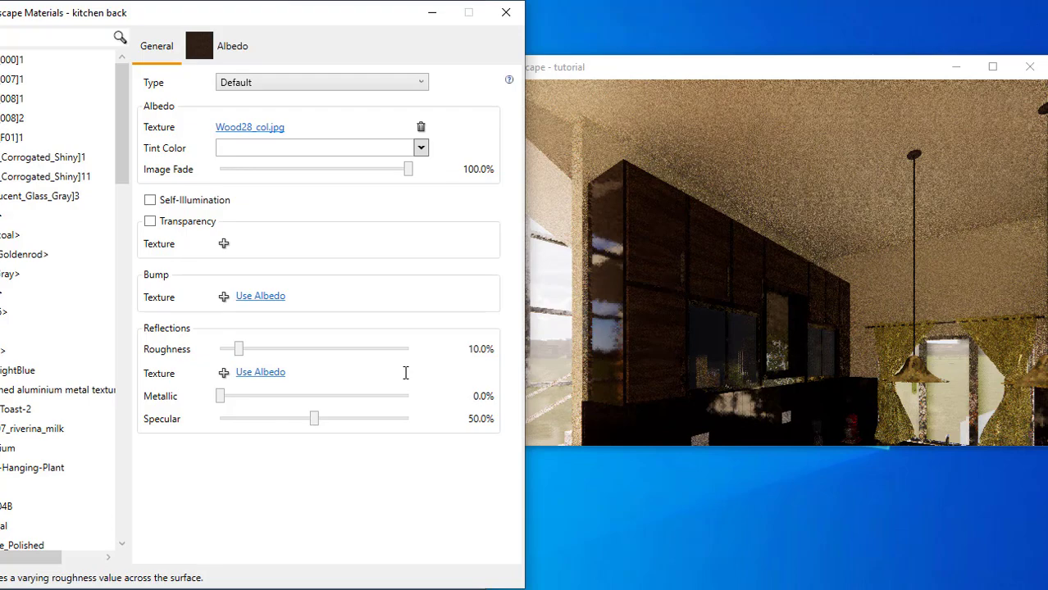
left_click_drag(632, 296, 623, 306)
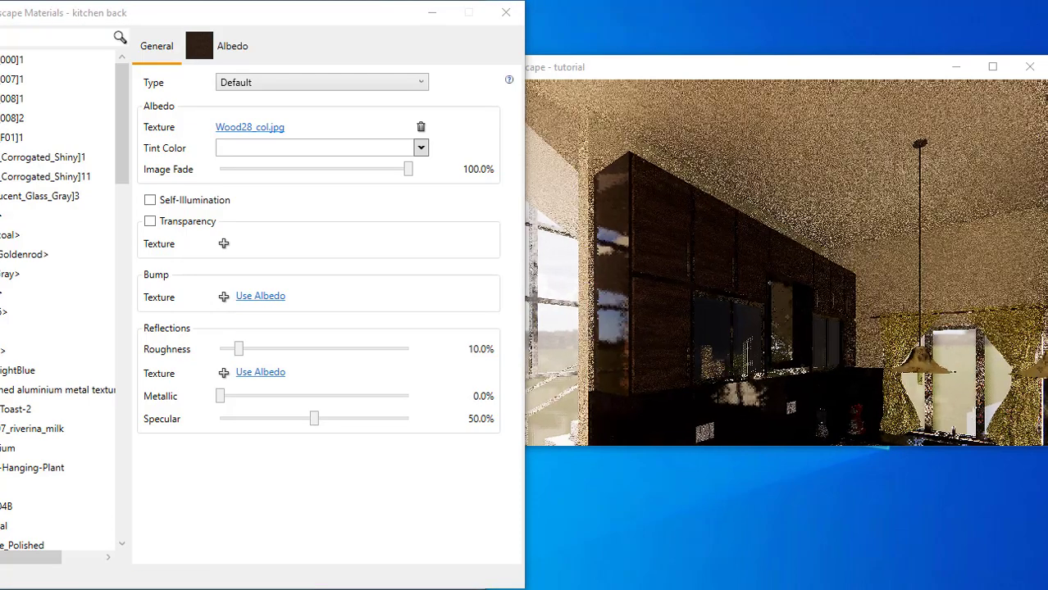
- Set the kitchen back material's roughness to 15% and inspect the cabinets and counter in the render
right_click(420, 347)
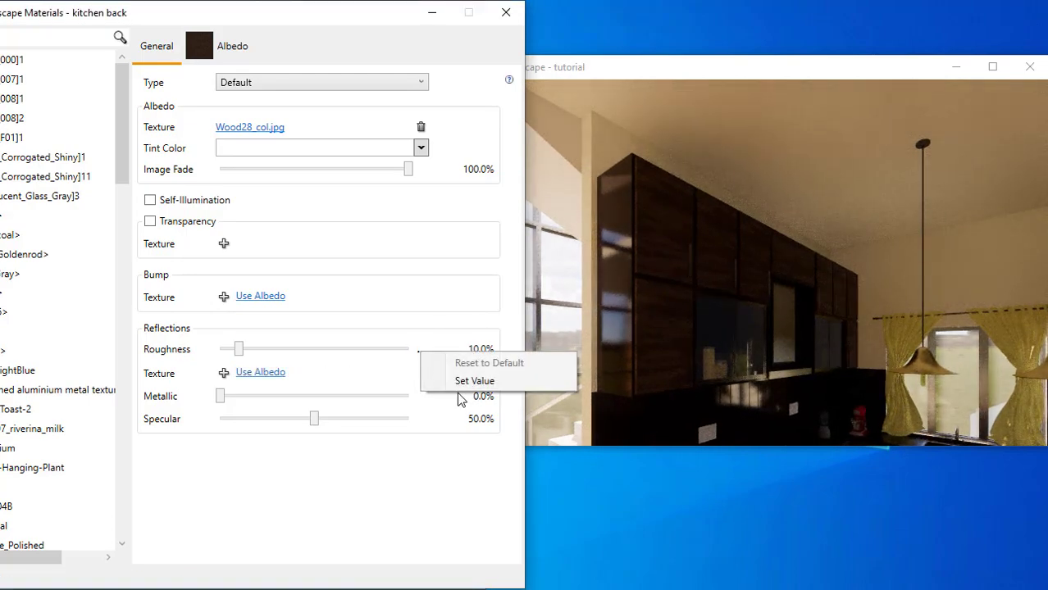
left_click(465, 380)
type("15")
key("Return")
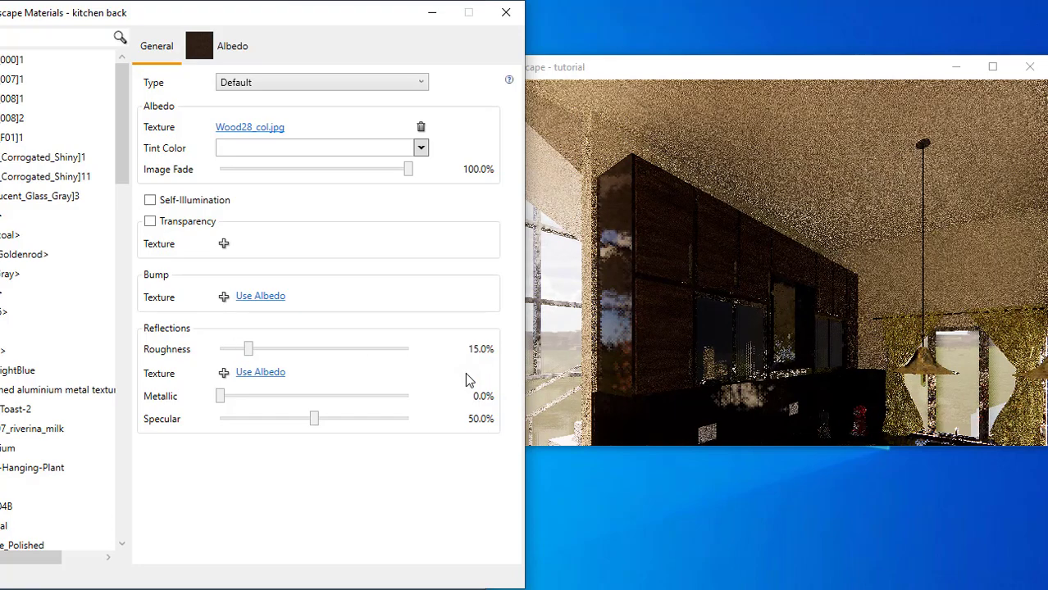
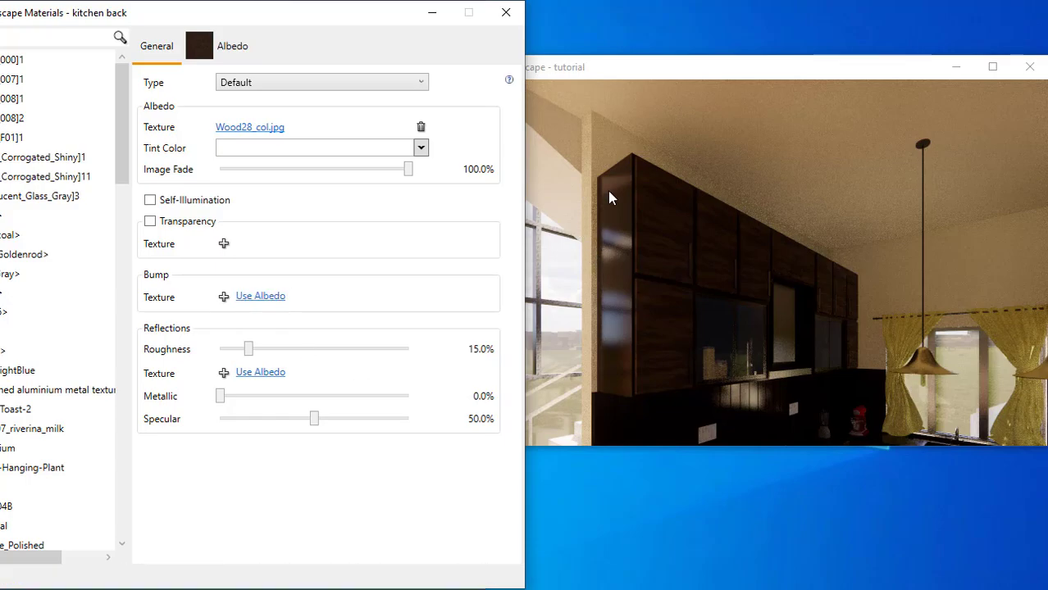
right_click_drag(641, 301, 674, 269)
scroll(666, 326, "up", 2)
scroll(627, 334, "up", 2)
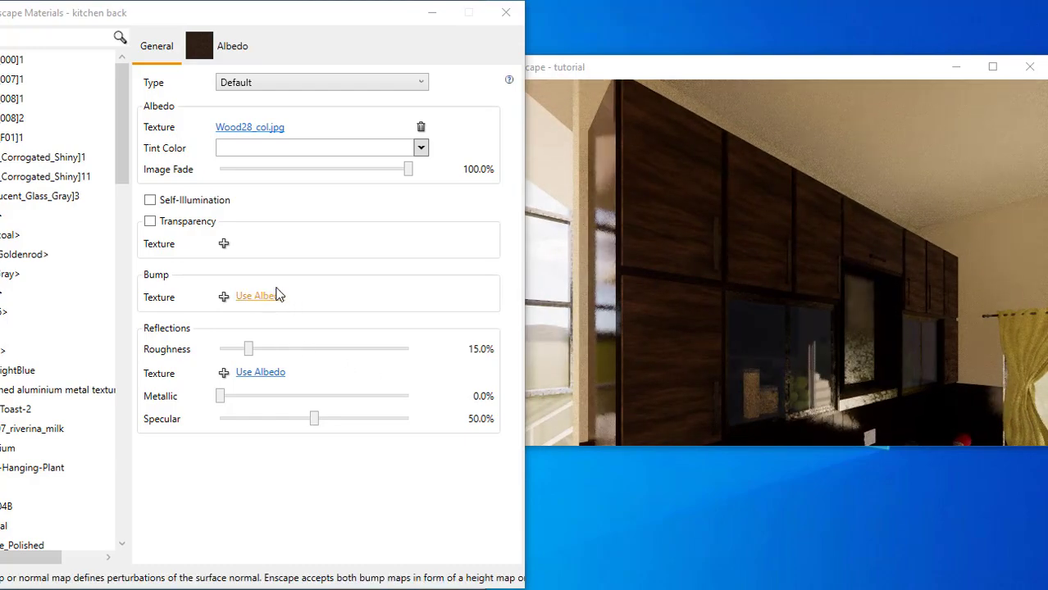
left_click_drag(718, 322, 833, 175)
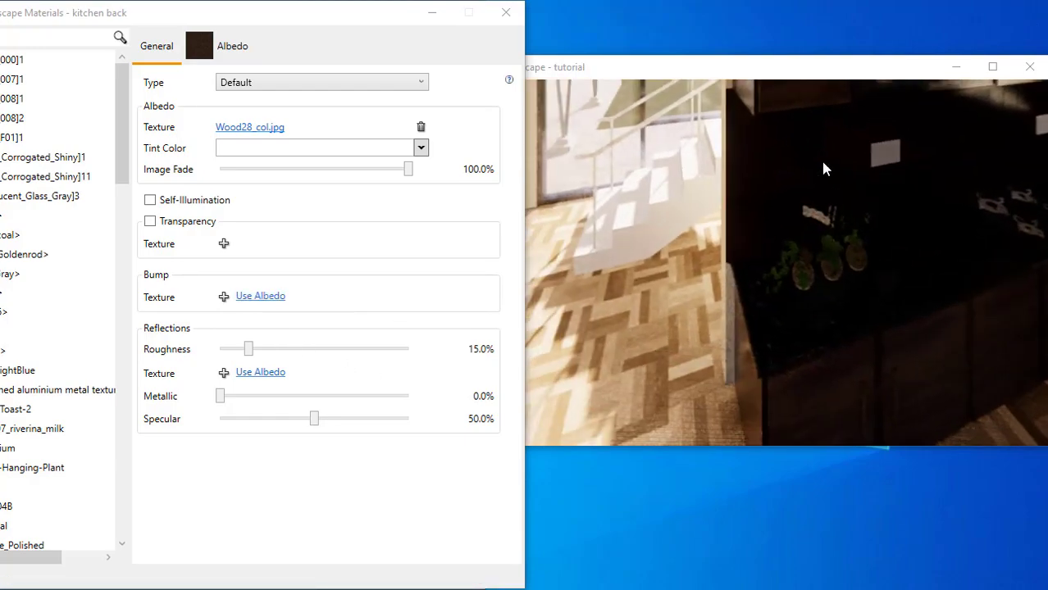
left_click_drag(646, 301, 583, 410)
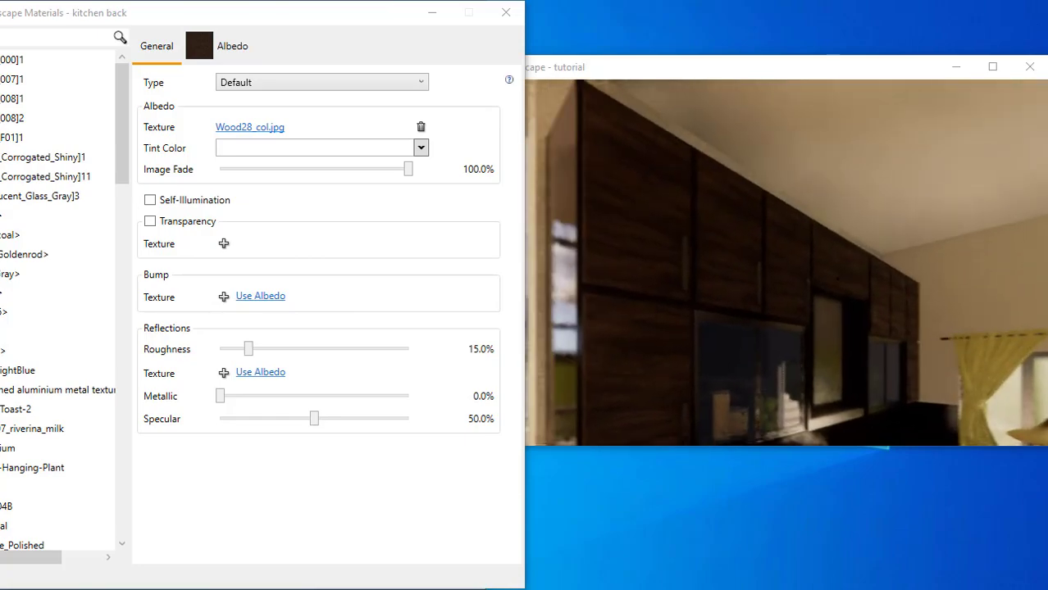
- Sample the upper cabinet door material in the SketchUp model and open its roughness value for editing in Enscape Materials
mouse_move(280, 17)
left_mouse_down()
mouse_move(647, 159)
mouse_move(851, 270)
mouse_move(239, 15)
left_mouse_up()
left_click(93, 316, "alt")
left_click(441, 352)
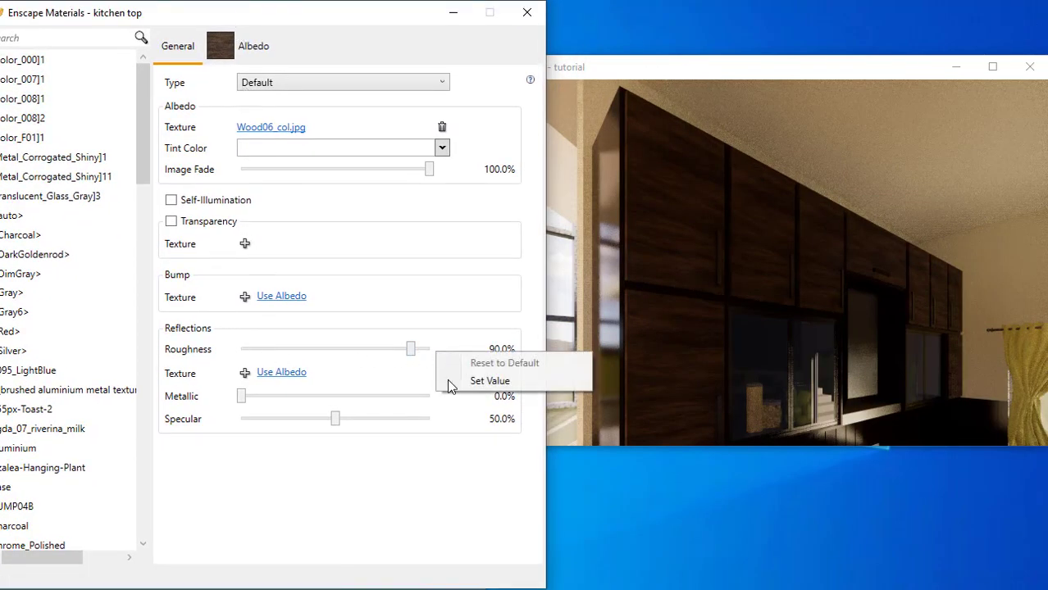
left_click(459, 379)
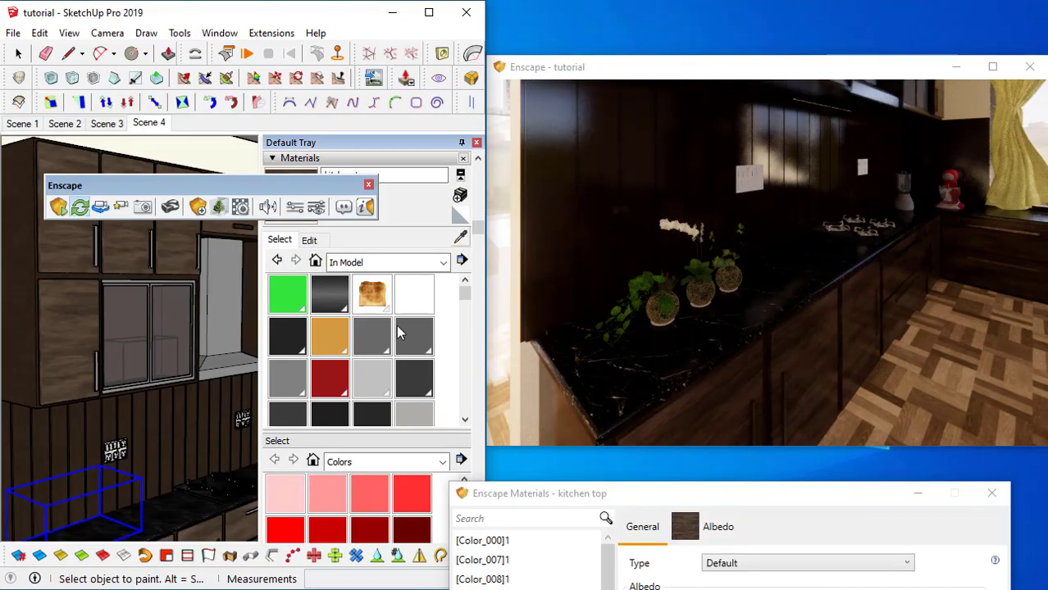
- Sample the countertop's kit marble material in the model and set its roughness to 10% in Enscape Materials
left_click(201, 496, "alt")
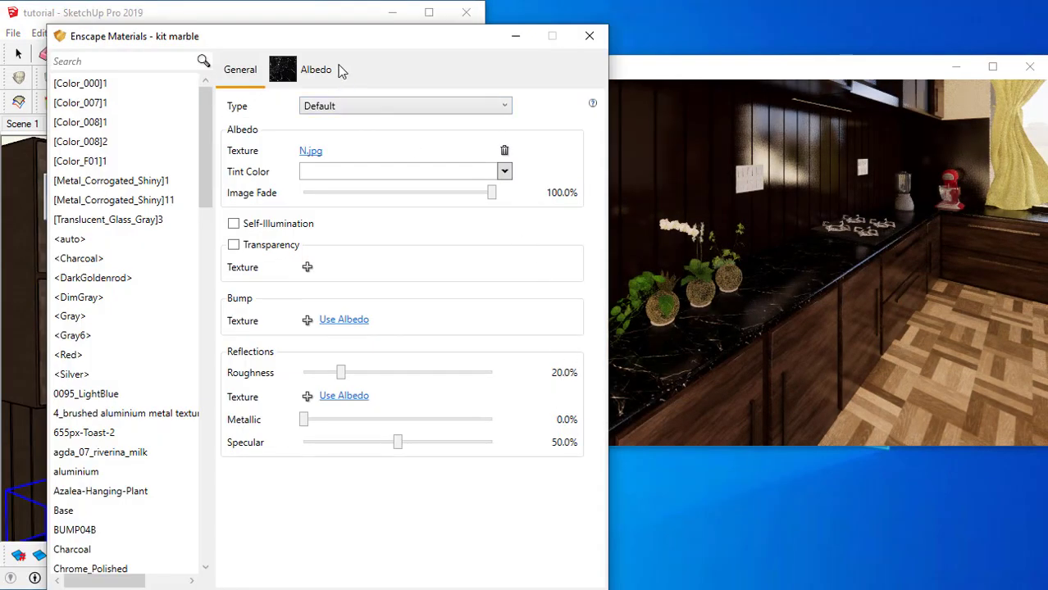
mouse_move(349, 38)
left_mouse_down()
mouse_move(524, 242)
mouse_move(527, 400)
left_mouse_up()
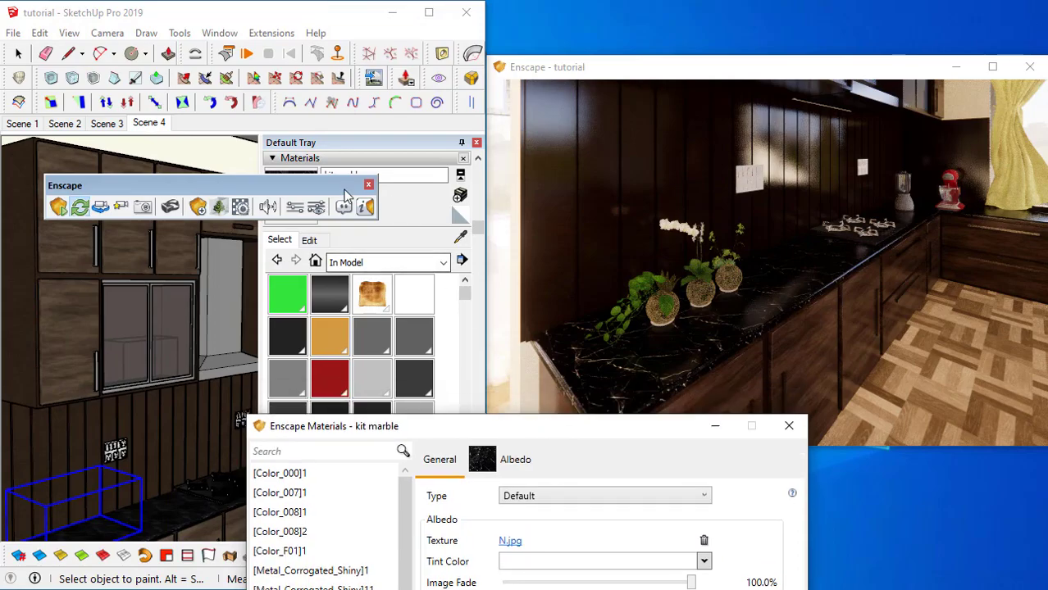
left_click_drag(344, 187, 321, 266)
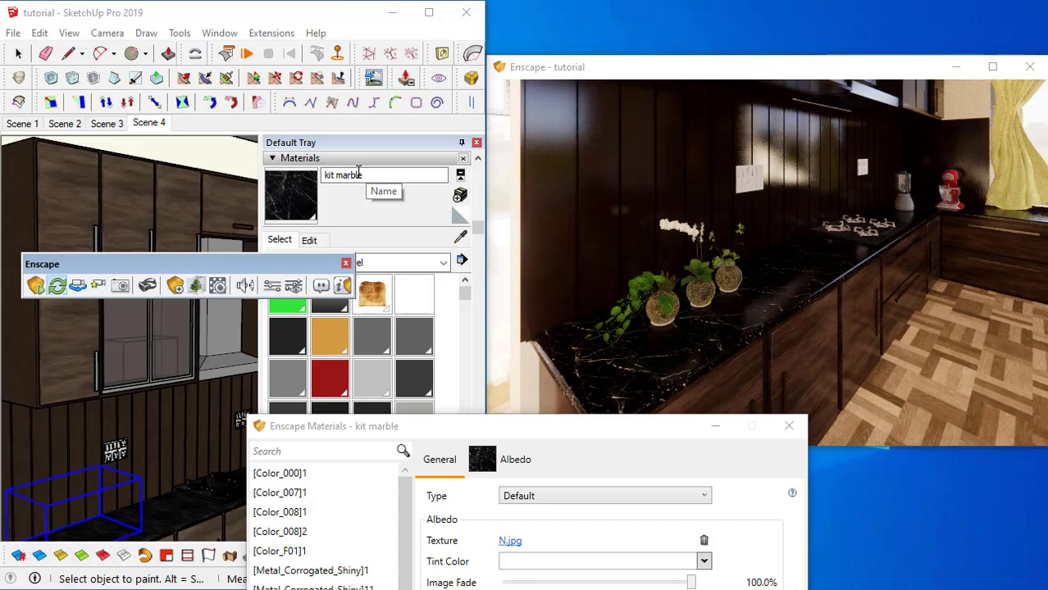
mouse_move(556, 426)
left_mouse_down()
mouse_move(374, 109)
mouse_move(315, 47)
left_mouse_up()
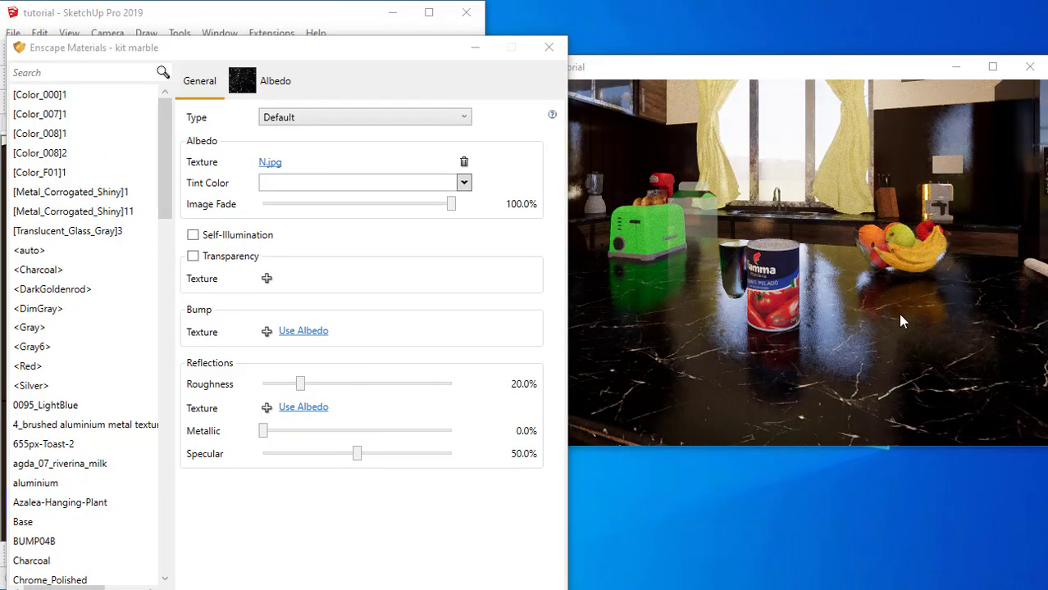
right_click(468, 384)
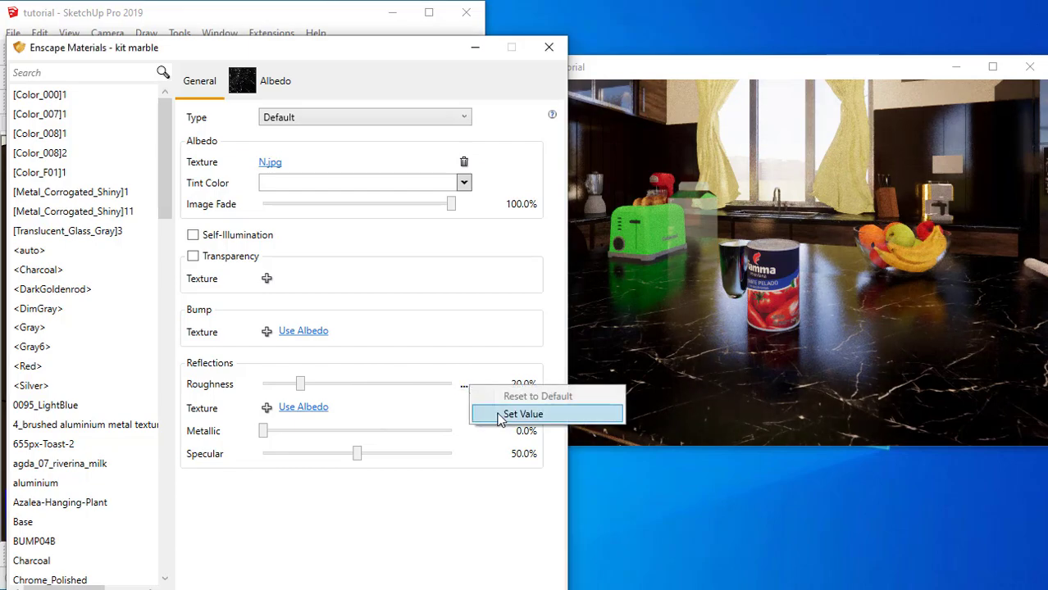
left_click(492, 412)
type("10")
key("Return")
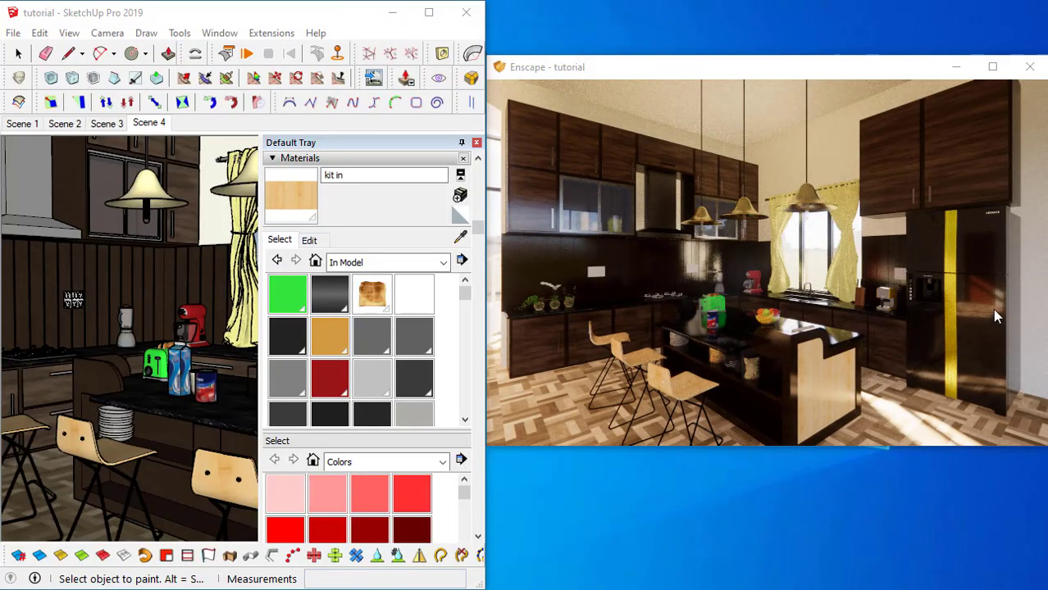
- Set the floor material's roughness to 20% and check the floor's reflections in the render
left_click_drag(703, 270, 703, 271)
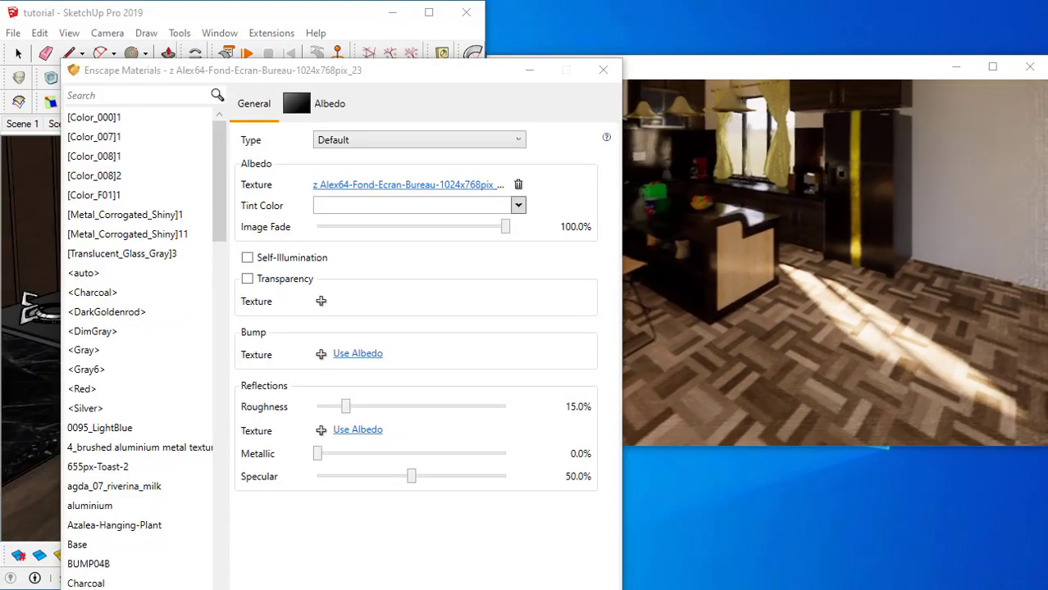
key("w")
left_click_drag(735, 304, 734, 304)
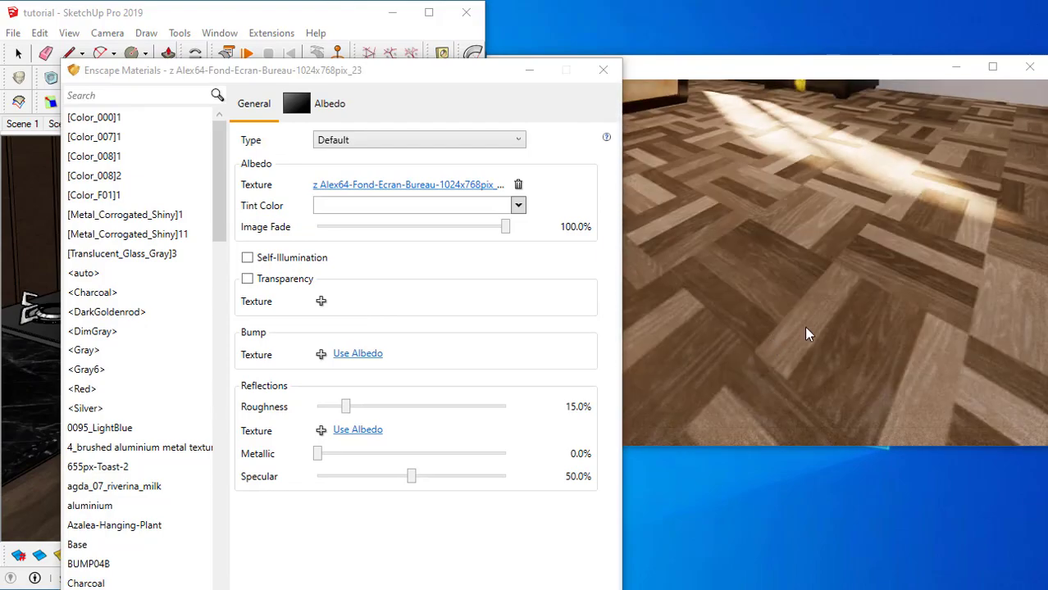
left_click_drag(802, 333, 803, 333)
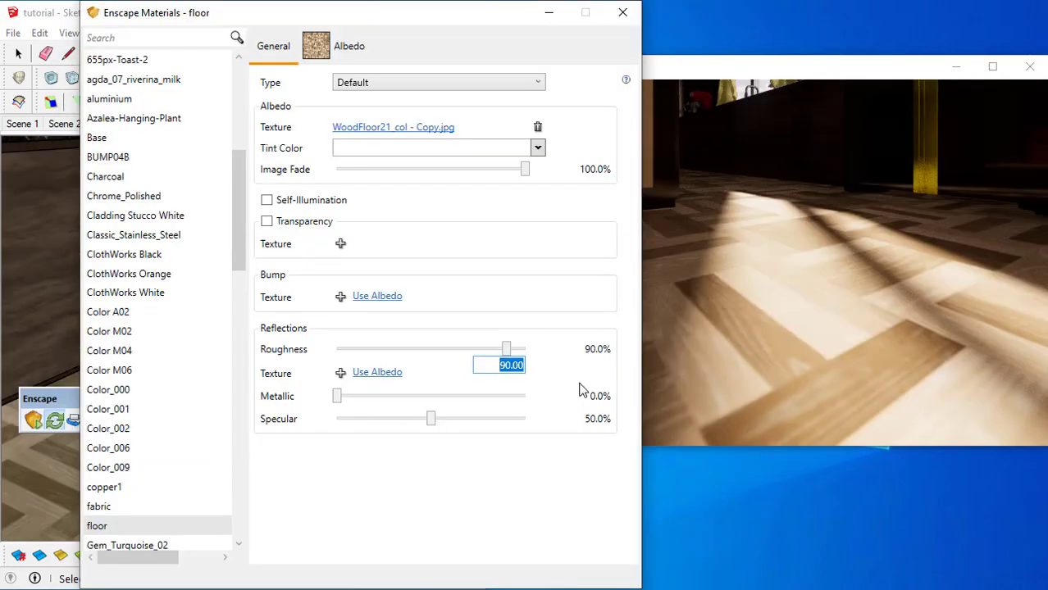
type("20")
key("Return")
left_click_drag(759, 347, 787, 336)
key("a")
key("d")
key("a")
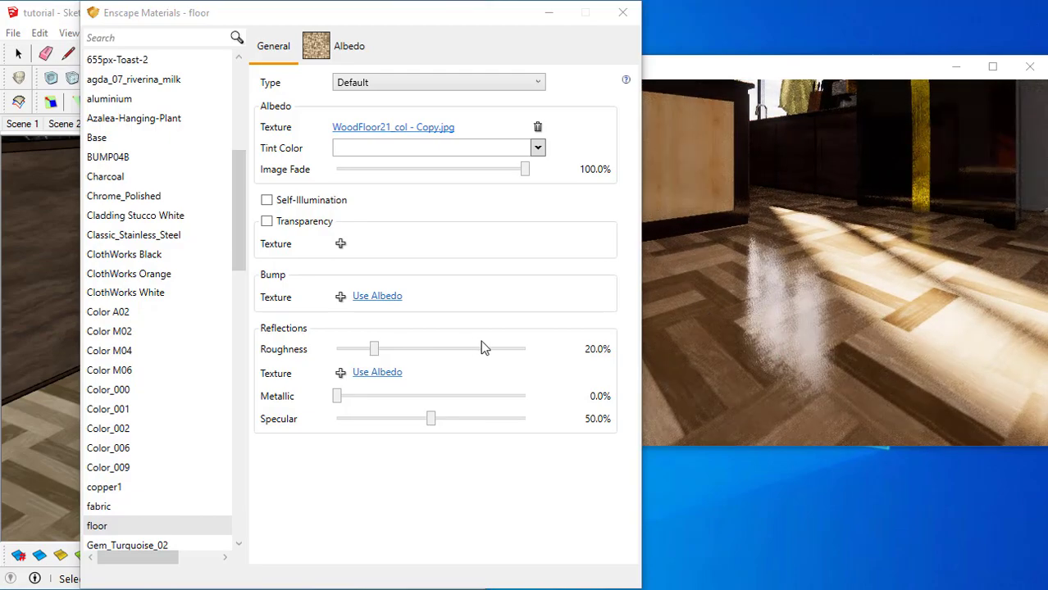
- Load WoodFloor21_nrm - Copy as the floor material's bump texture and inspect the floor in the render
left_click(340, 298)
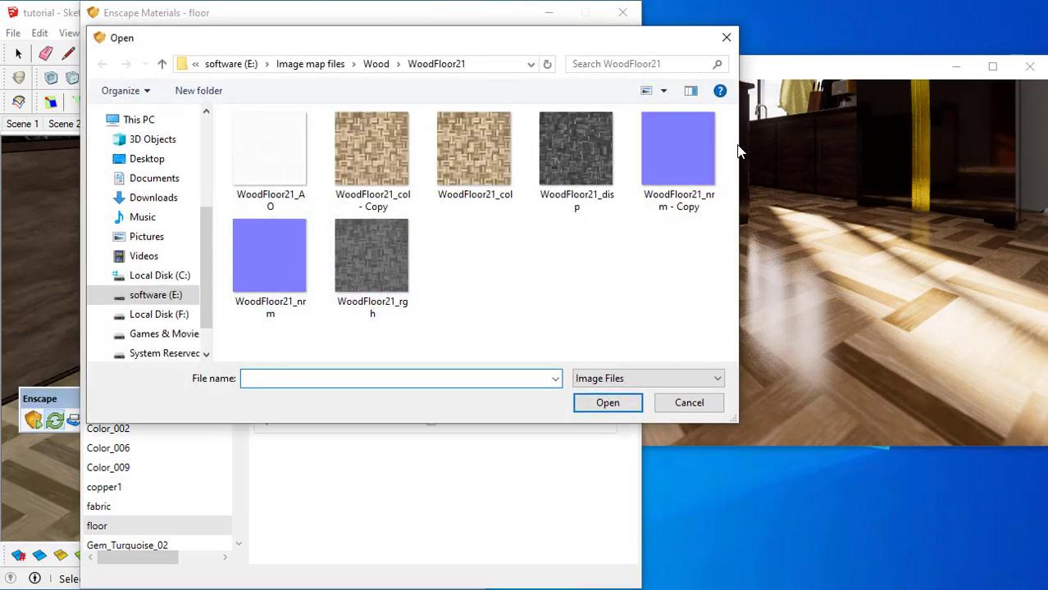
left_click(678, 151)
left_click(625, 402)
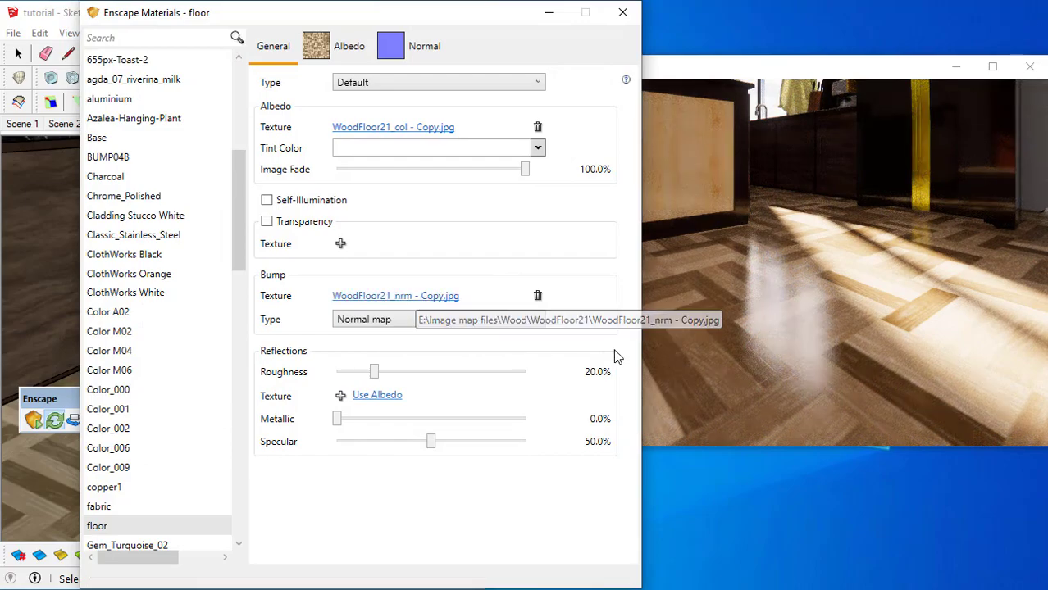
right_click_drag(778, 340, 820, 241)
scroll(788, 312, "down", 1)
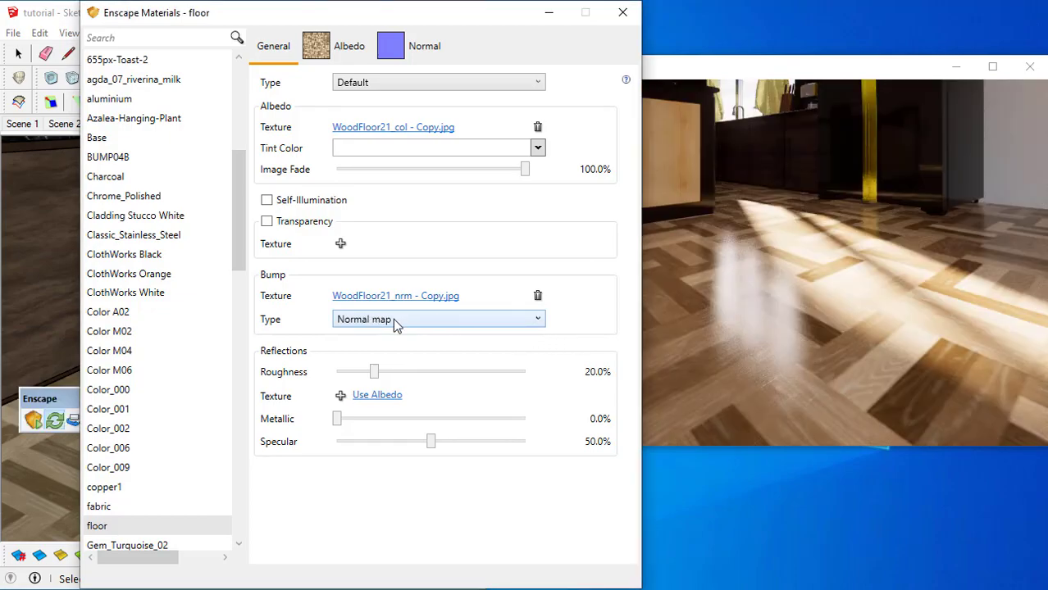
left_click(391, 320)
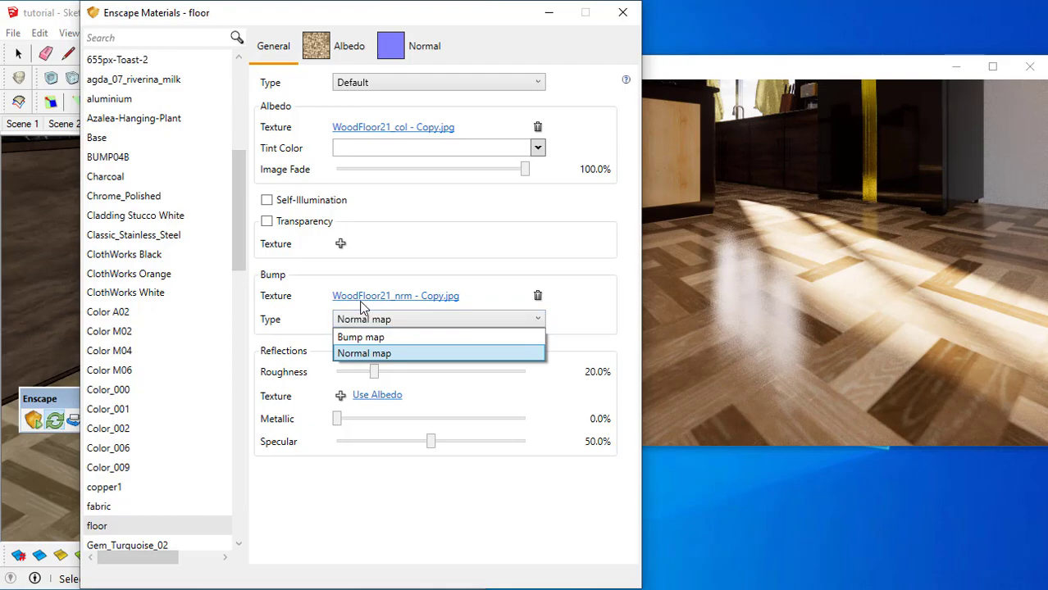
left_click(644, 304)
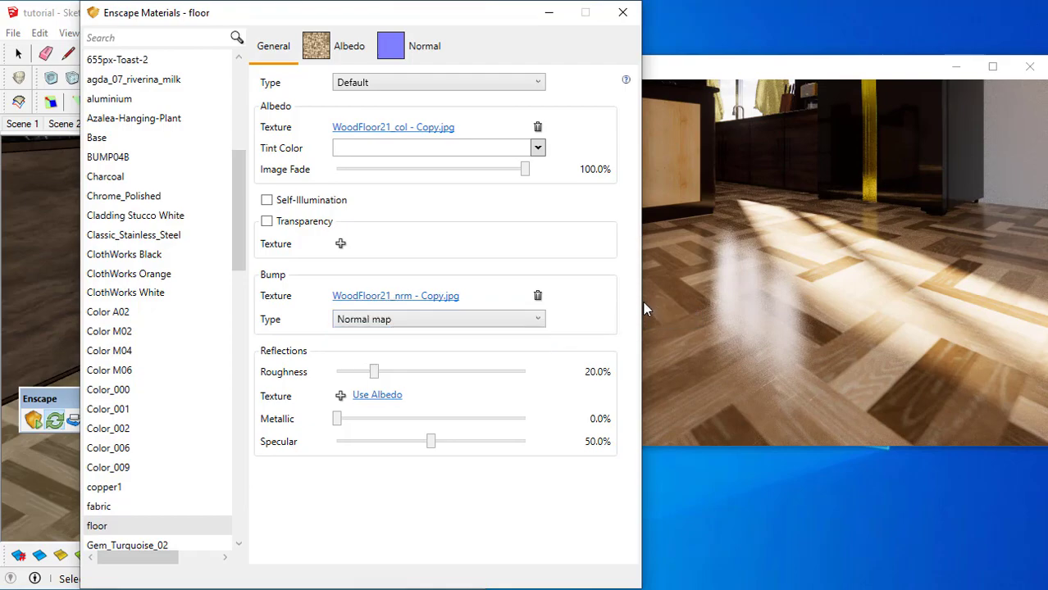
mouse_move(738, 304)
left_mouse_down()
mouse_move(735, 340)
mouse_move(747, 318)
left_mouse_up()
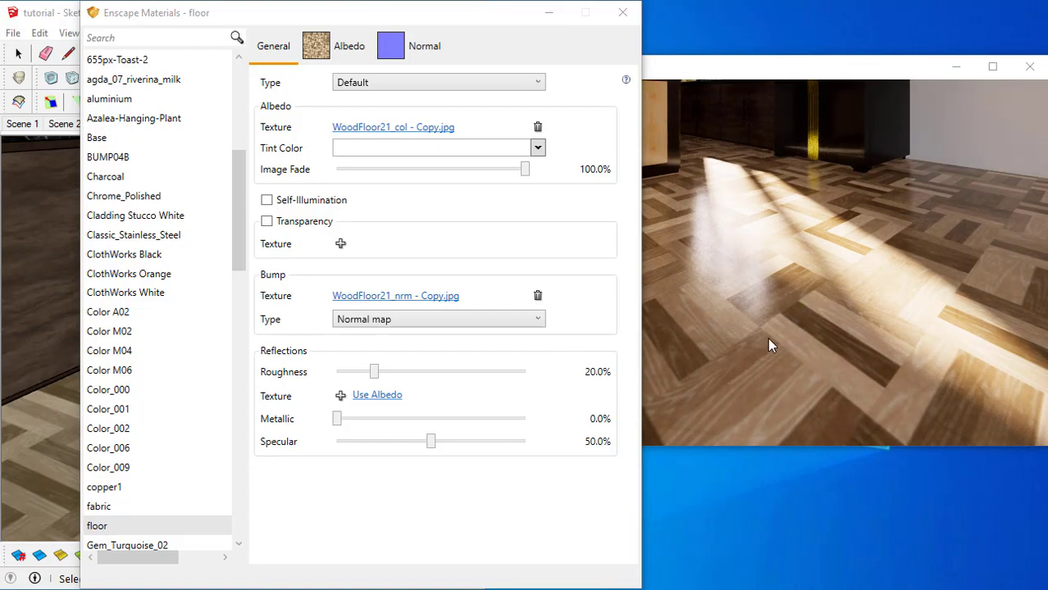
key("a")
- Change the floor bump texture's type to Bump map and set its amount to -3
left_click(515, 325)
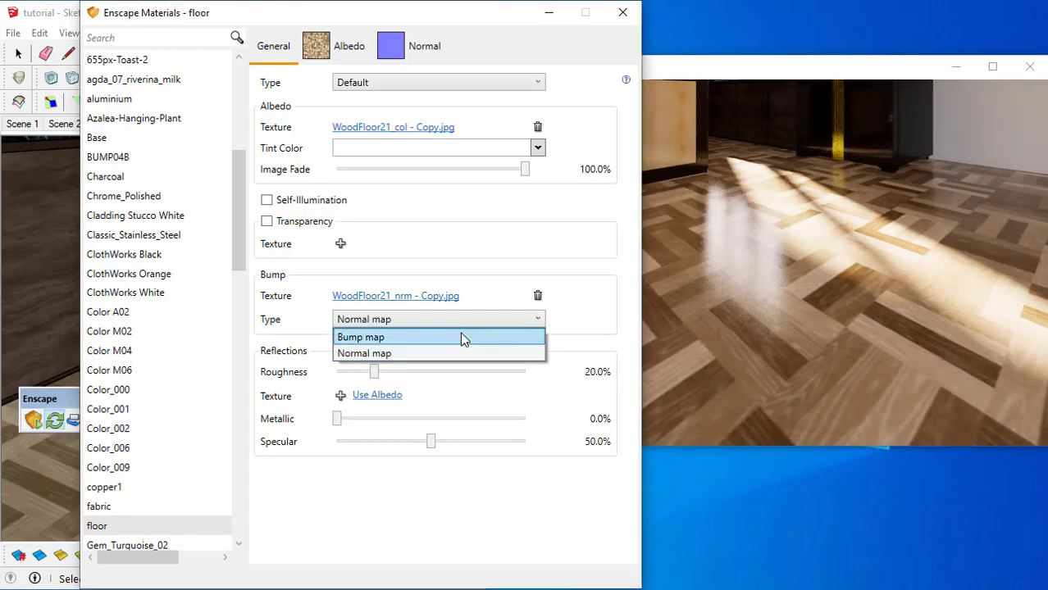
left_click(460, 334)
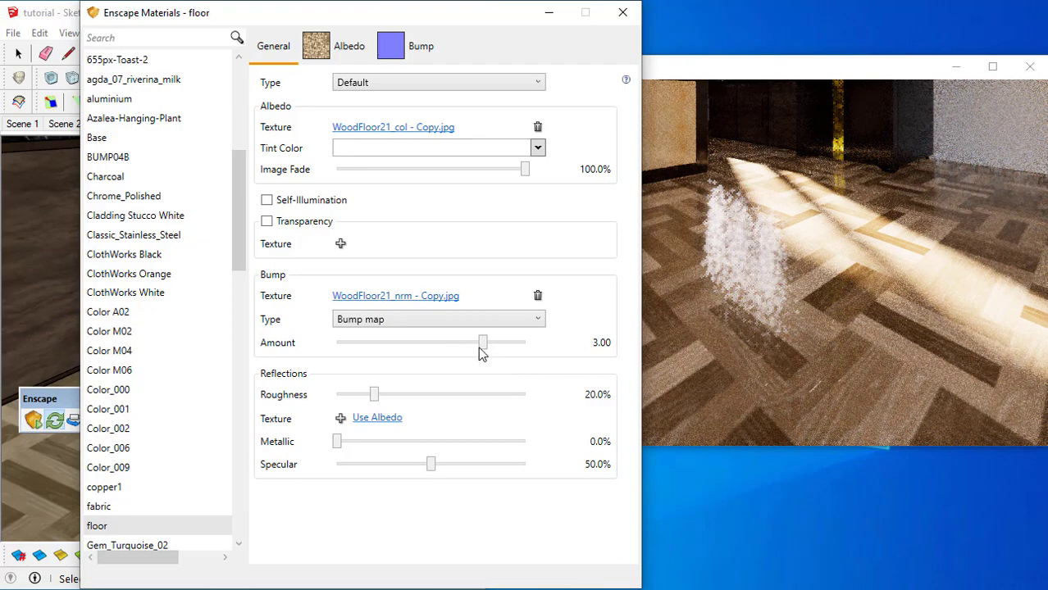
left_click(725, 305)
scroll(725, 305, "up", 3)
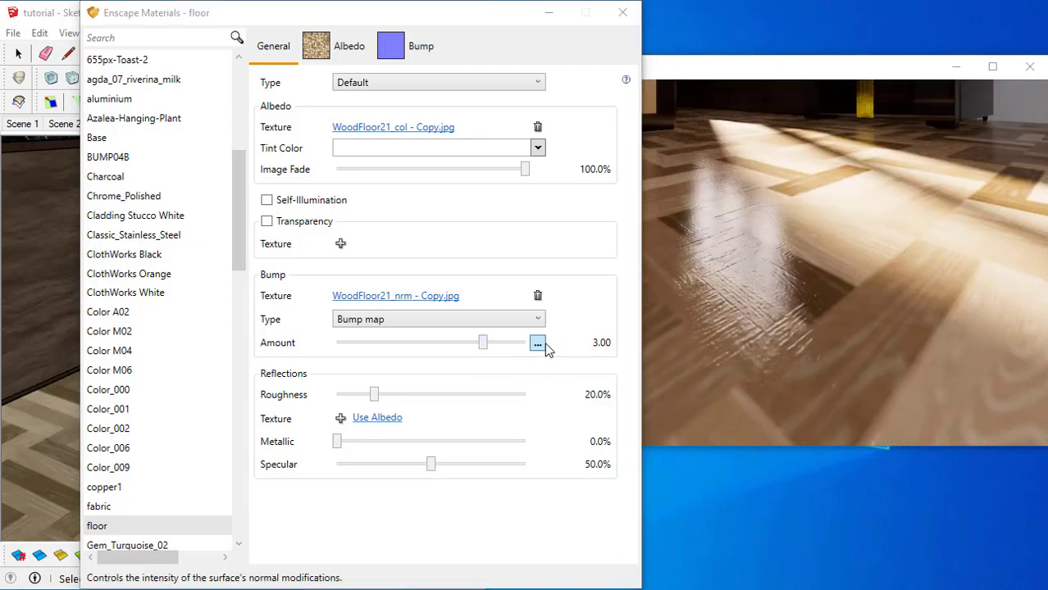
left_click(540, 343)
left_click(578, 369)
type("-3")
key("Return")
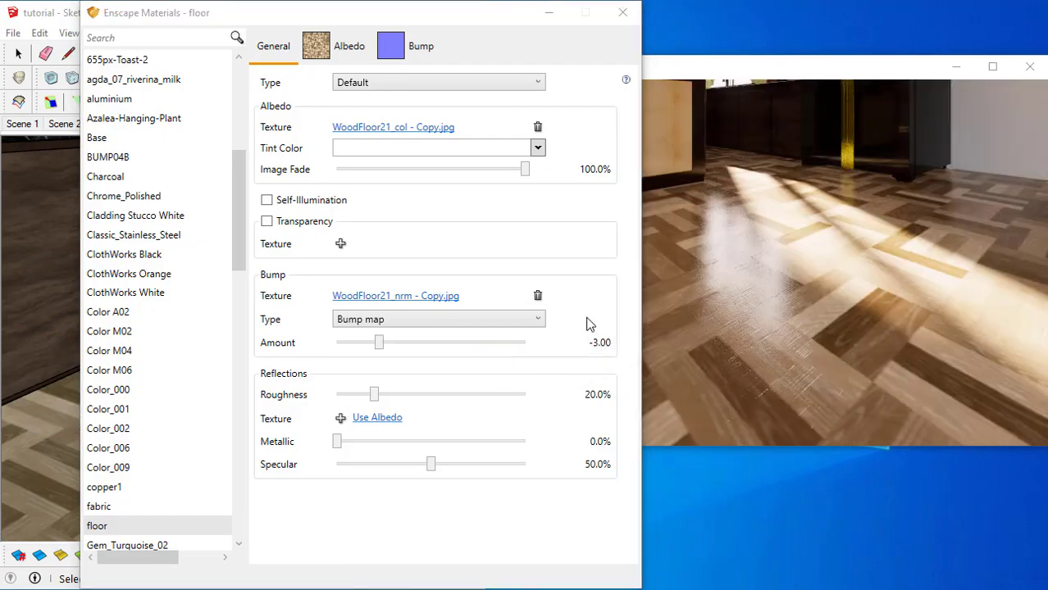
- Replace the floor's bump texture with its albedo texture, inspect the floor in the render, and close the material editor
left_click(538, 297)
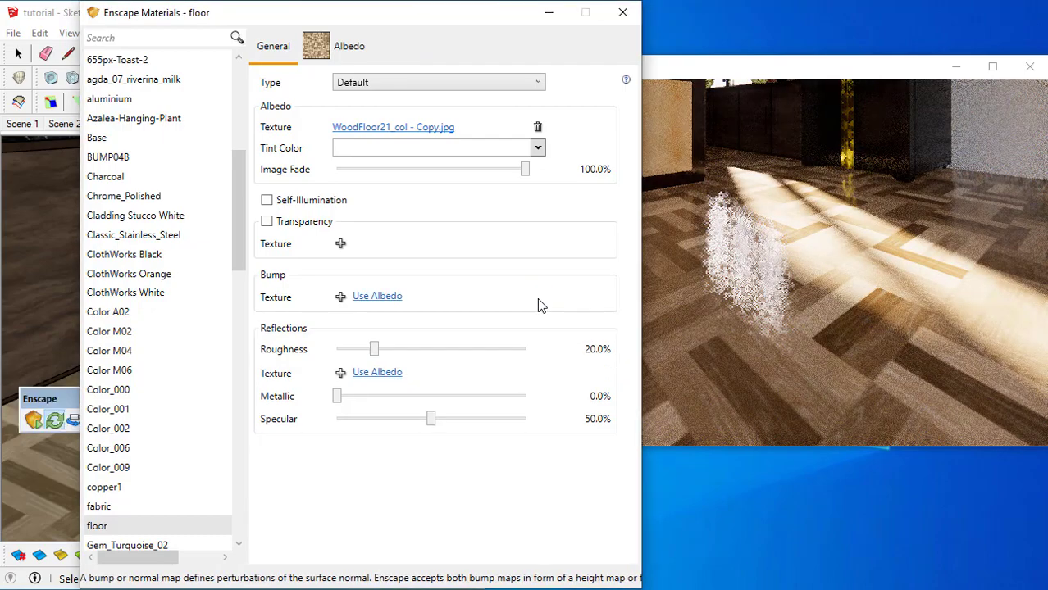
left_click(376, 296)
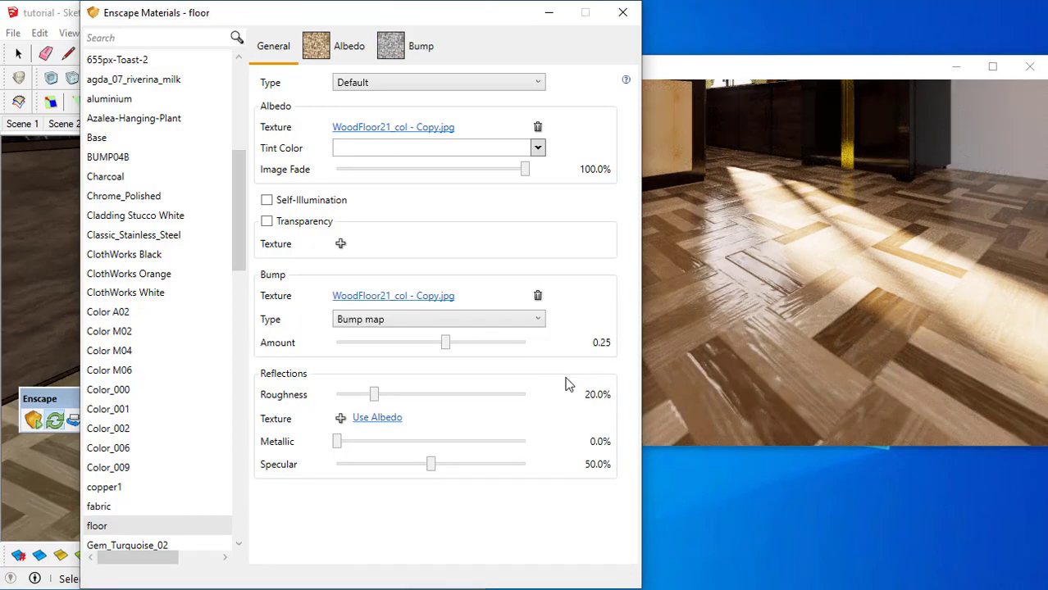
left_click_drag(818, 317, 800, 331)
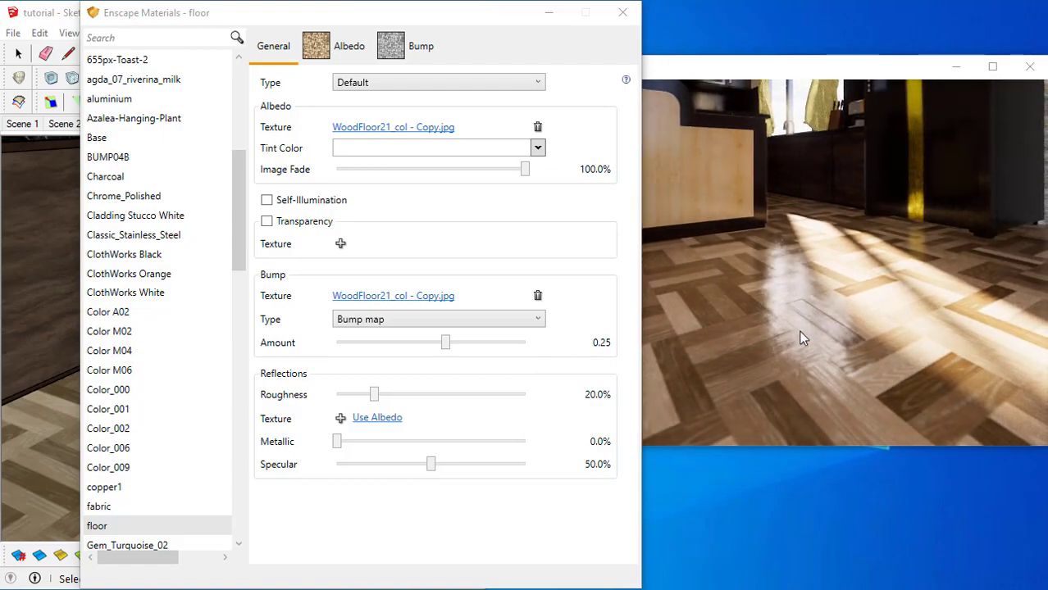
right_click_drag(803, 331, 648, 404)
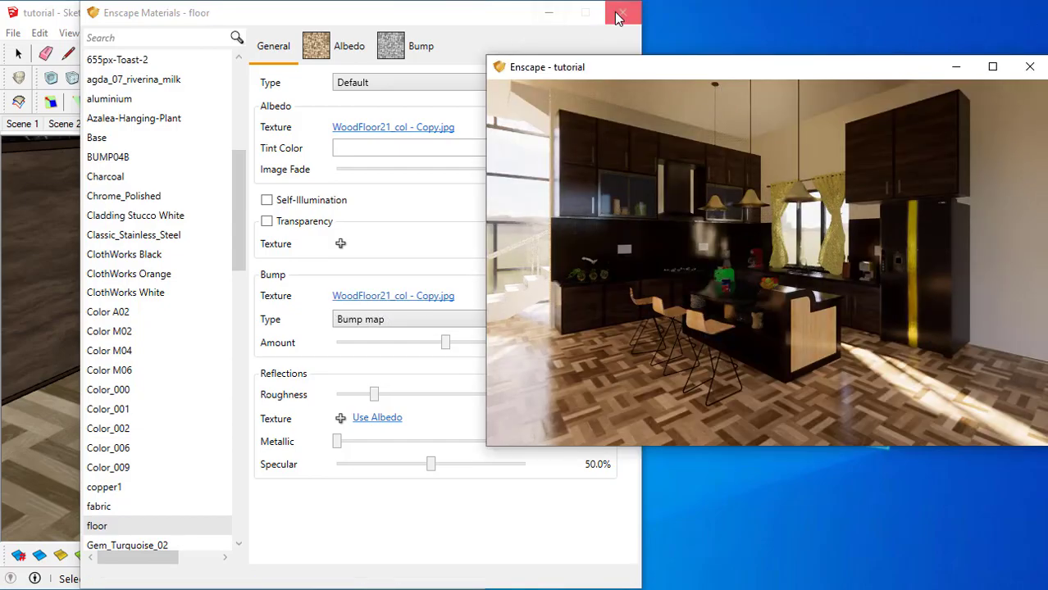
left_click(618, 15)
- Sample the pendant lamp's bulb material in the SketchUp model and rename it "light emissive"
left_click_drag(766, 173, 732, 293)
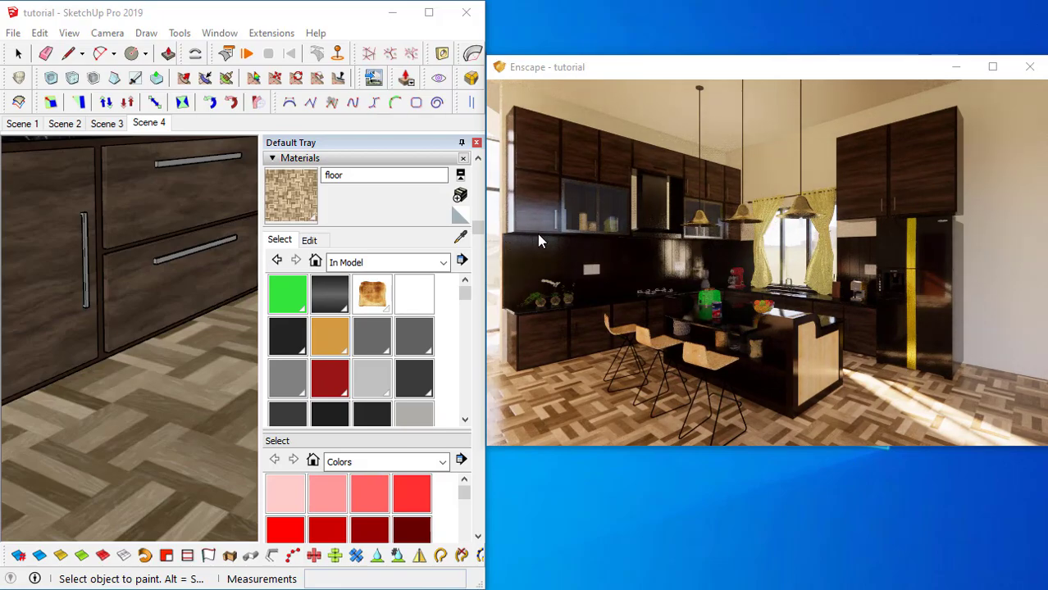
left_click_drag(624, 245, 693, 255)
key("w")
key("w")
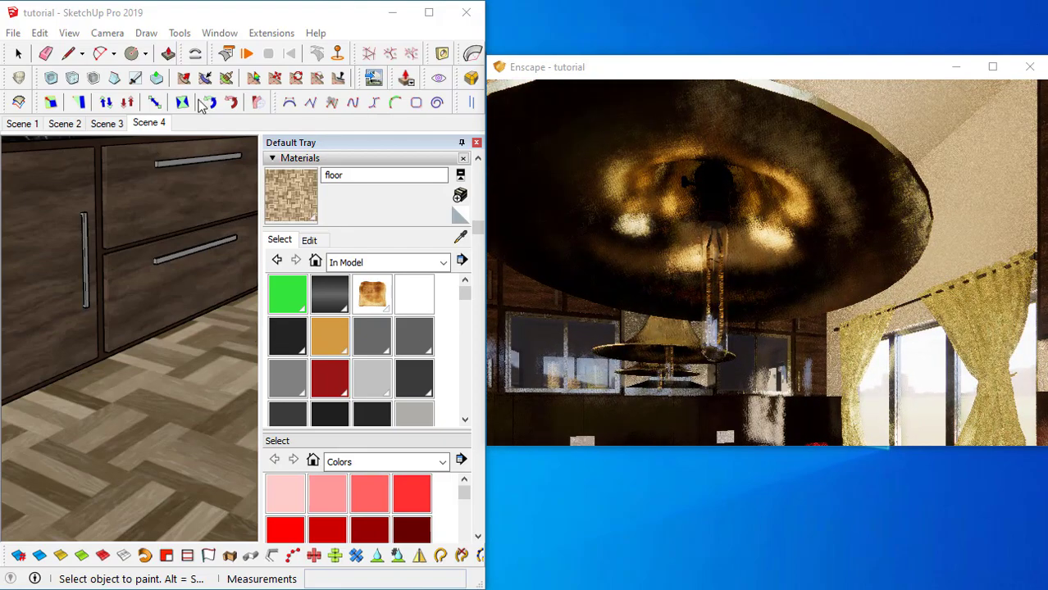
left_click(428, 12)
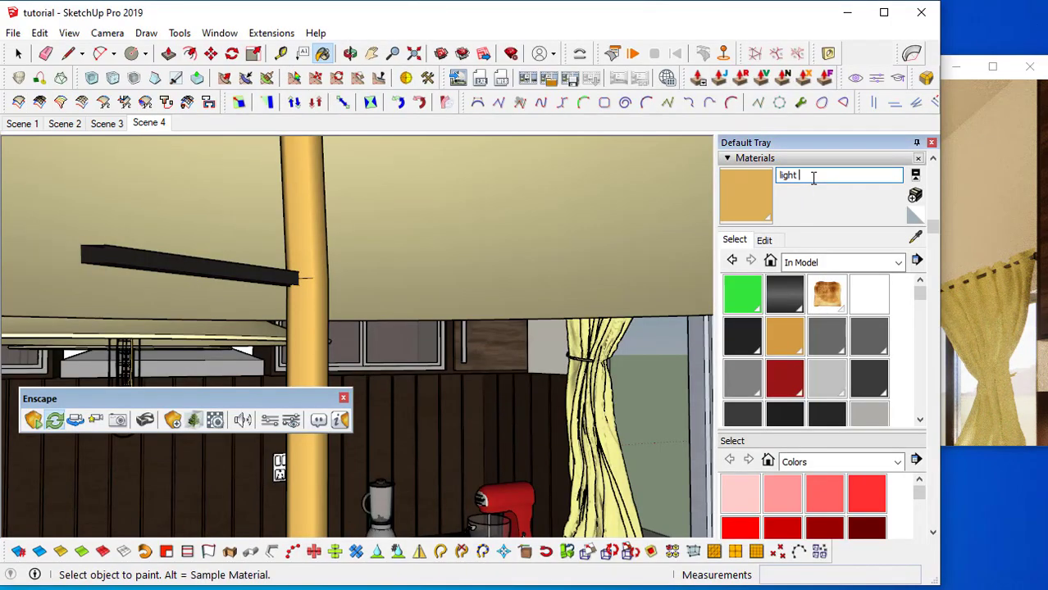
left_click(884, 13)
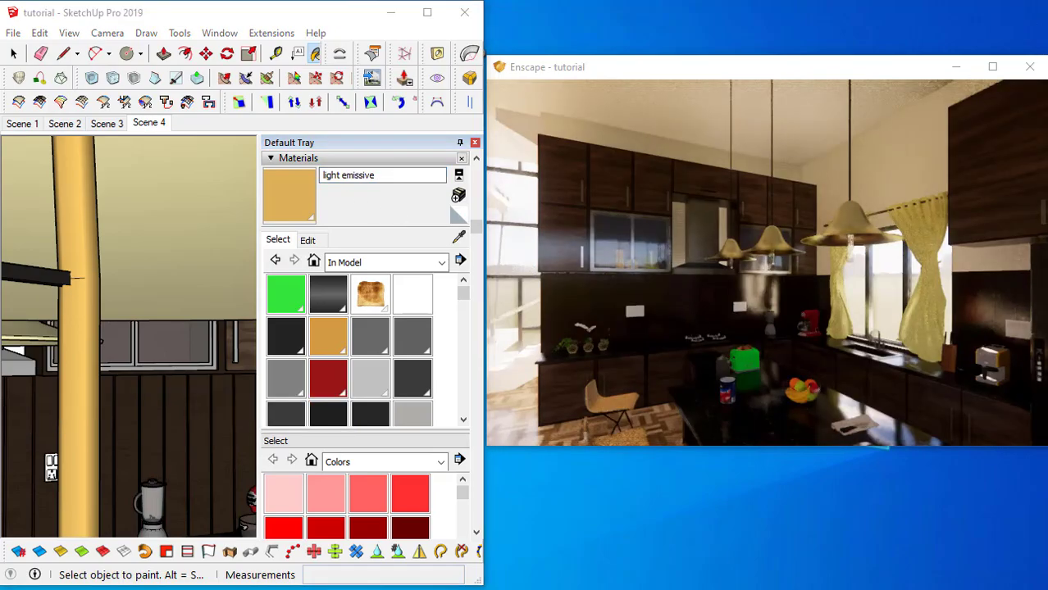
- Examine the pendant lamps, ceiling and upper cabinets in the kitchen render
left_click_drag(623, 326, 586, 316)
key("w")
left_click_drag(518, 329, 557, 337)
key("s")
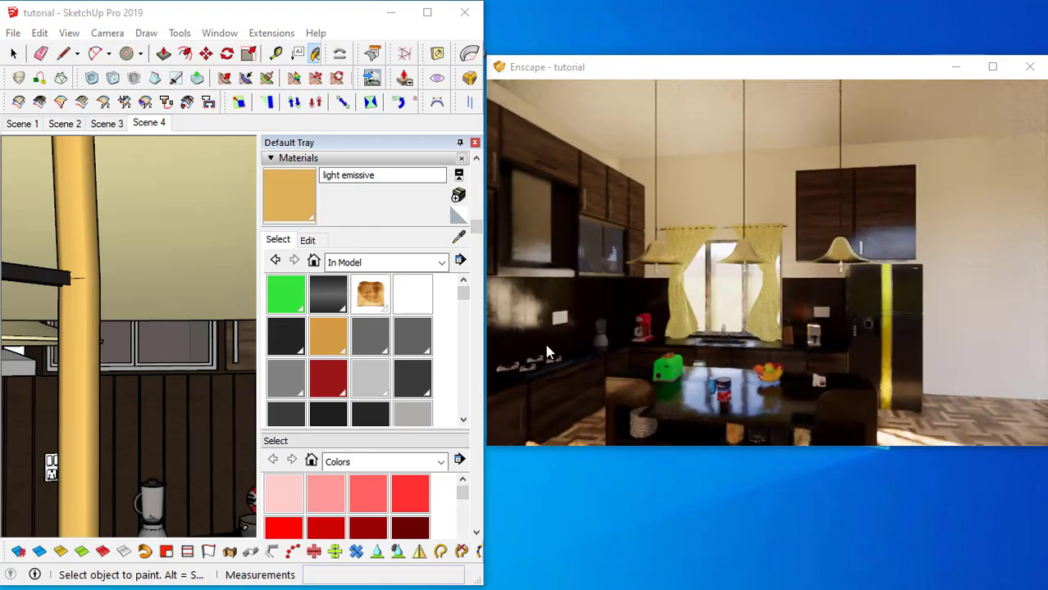
left_click_drag(619, 287, 600, 162)
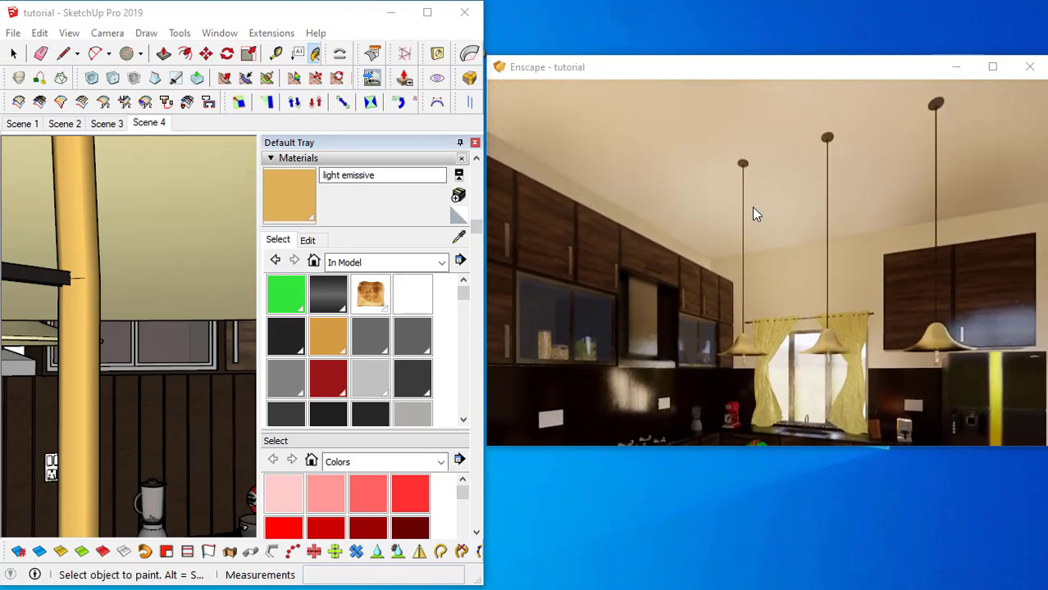
mouse_move(713, 357)
left_mouse_down()
mouse_move(711, 318)
mouse_move(707, 341)
left_mouse_up()
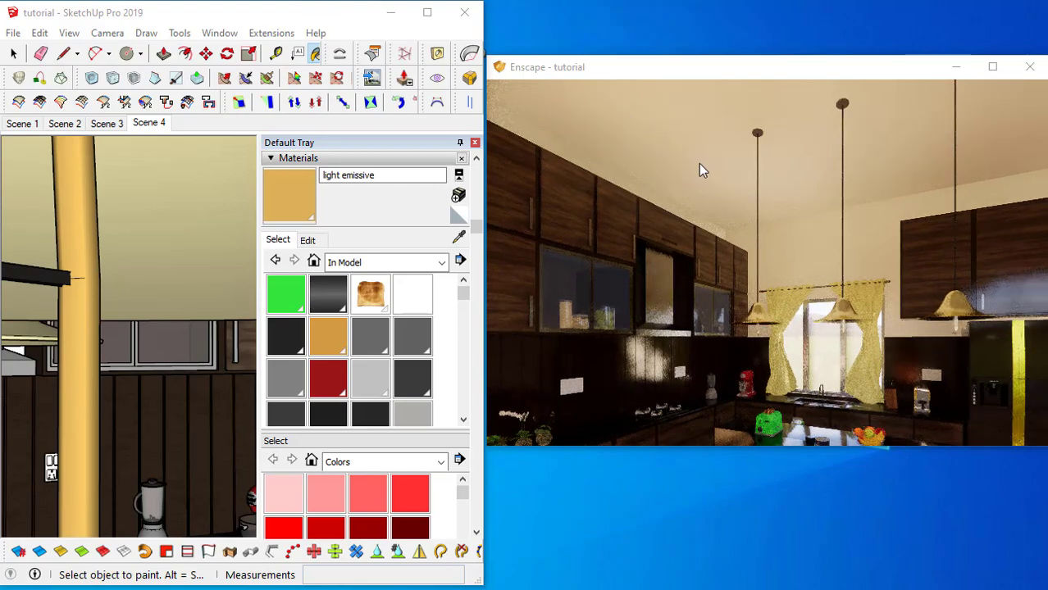
left_click_drag(582, 348, 631, 314)
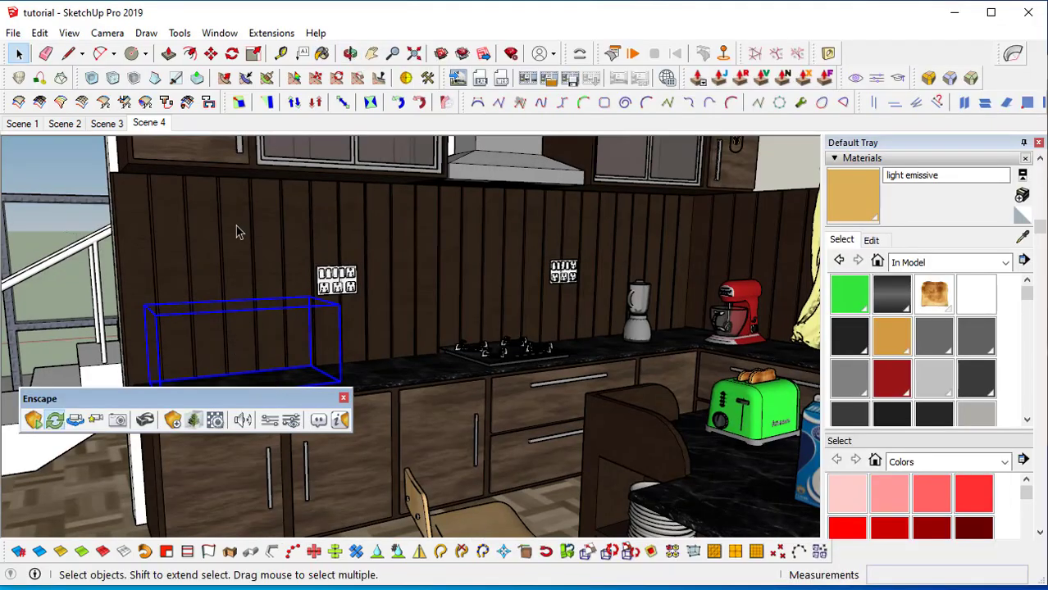
- Draw a long narrow rectangle on the upper cabinet's underside, along the back wall up to the range hood
mouse_move(236, 226)
middle_mouse_down()
mouse_move(281, 320)
mouse_move(308, 218)
mouse_move(334, 237)
mouse_move(381, 227)
mouse_move(302, 197)
middle_mouse_up()
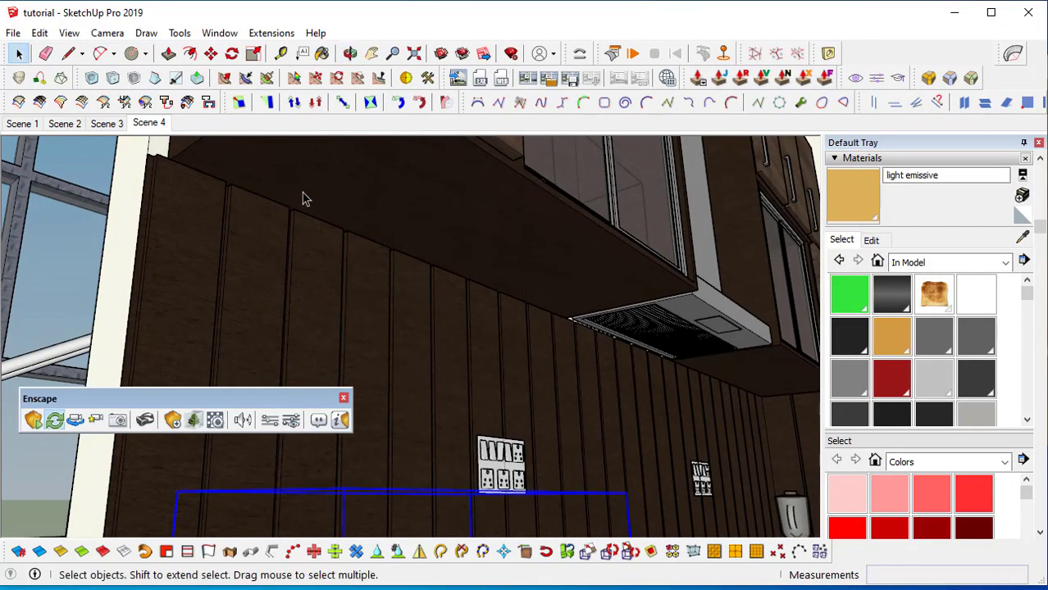
key("r")
left_click(181, 157)
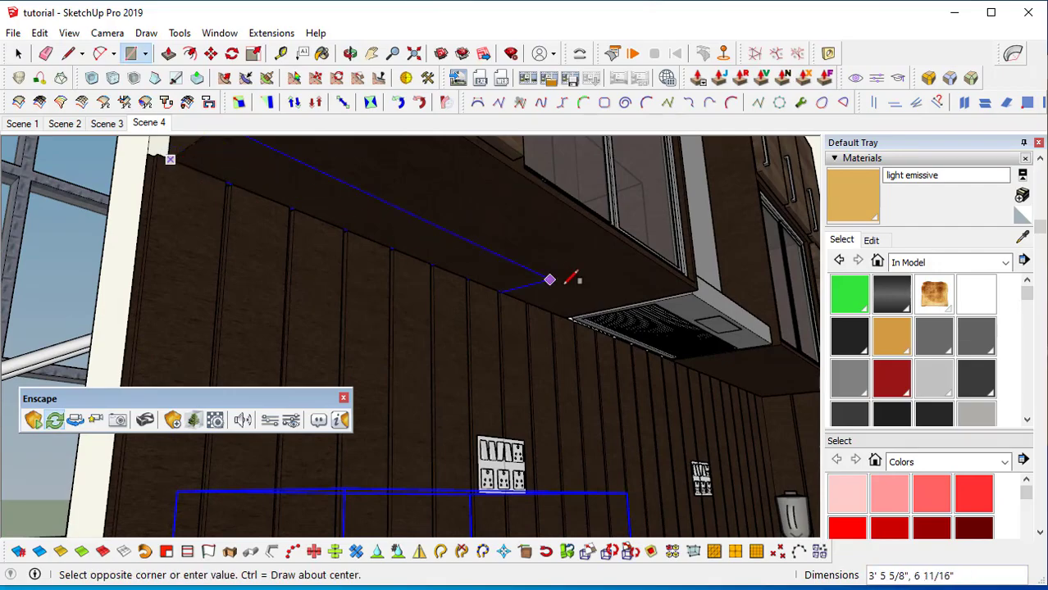
left_click(587, 311)
- Extrude the rectangle under the upper cabinet downward about 9/16" and group the resulting strip
scroll(358, 221, "up", 1)
middle_click_drag(358, 221, 446, 258)
key("p")
left_click(439, 256)
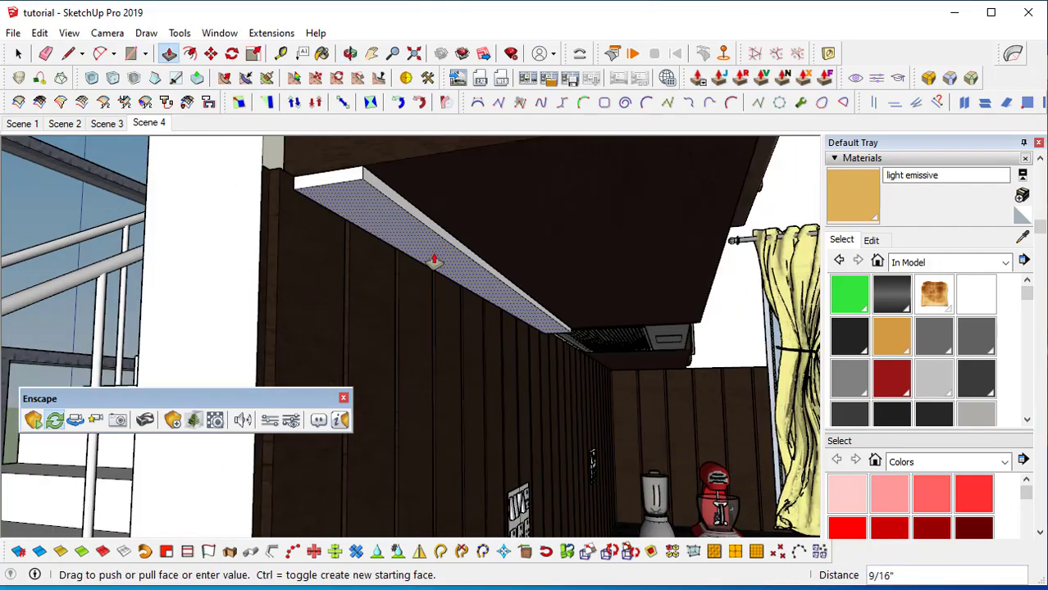
left_click(434, 258)
key("space")
triple_click(434, 255)
right_click(433, 255)
left_click(485, 341)
- Open the strip group for editing, push its front side face inward about 7/16", and close the group
double_click(425, 221)
key("p")
left_click(416, 219)
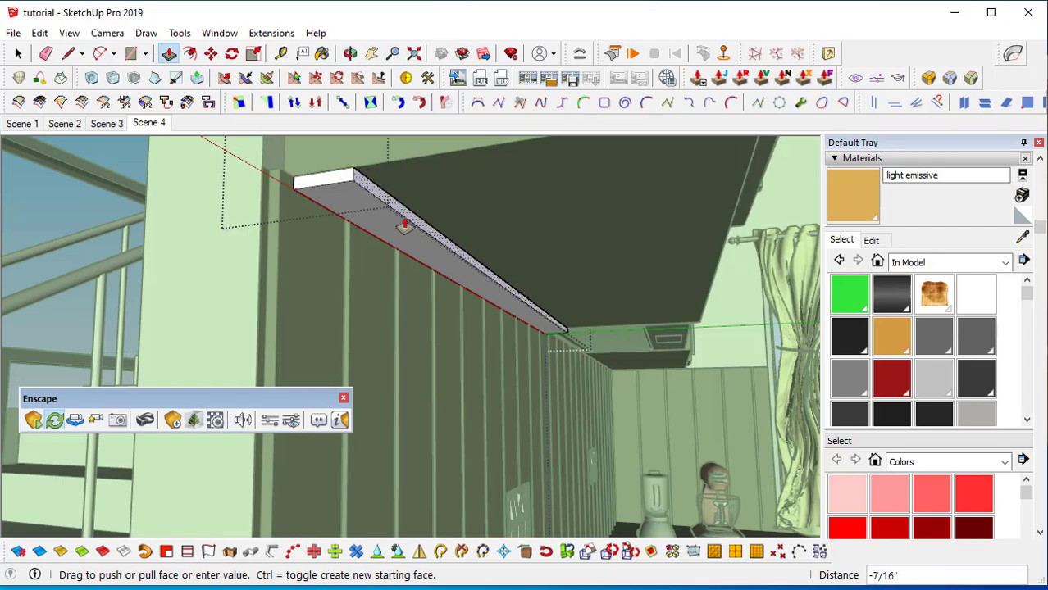
left_click(386, 217)
key("space")
left_click(449, 348)
- Create a pale yellow material named "light 2" with HSB 51, 25, 100 and paint the under-cabinet strip with it
middle_click_drag(449, 349, 816, 277)
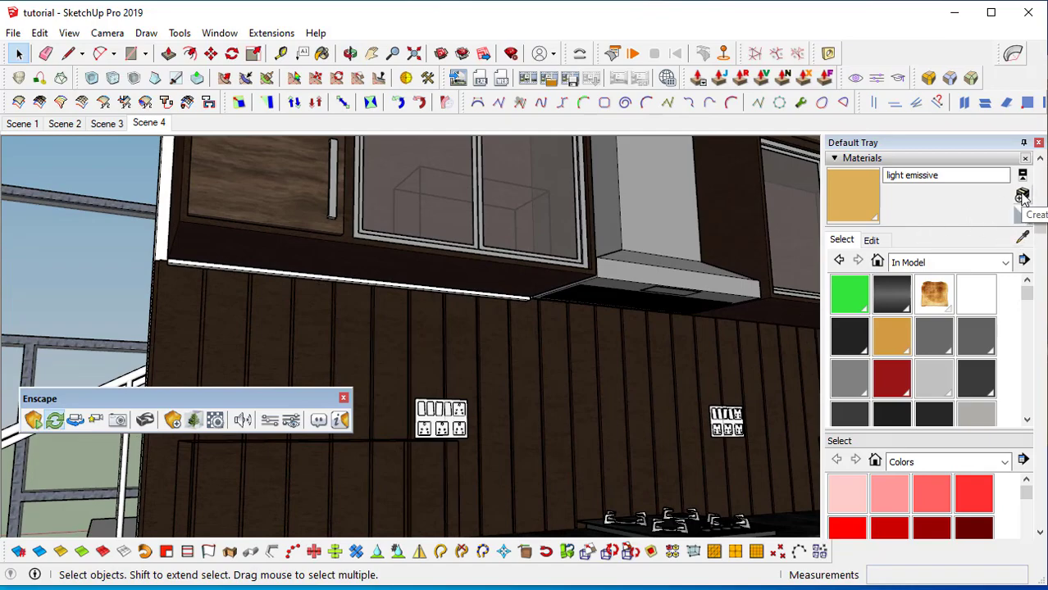
left_click(1021, 196)
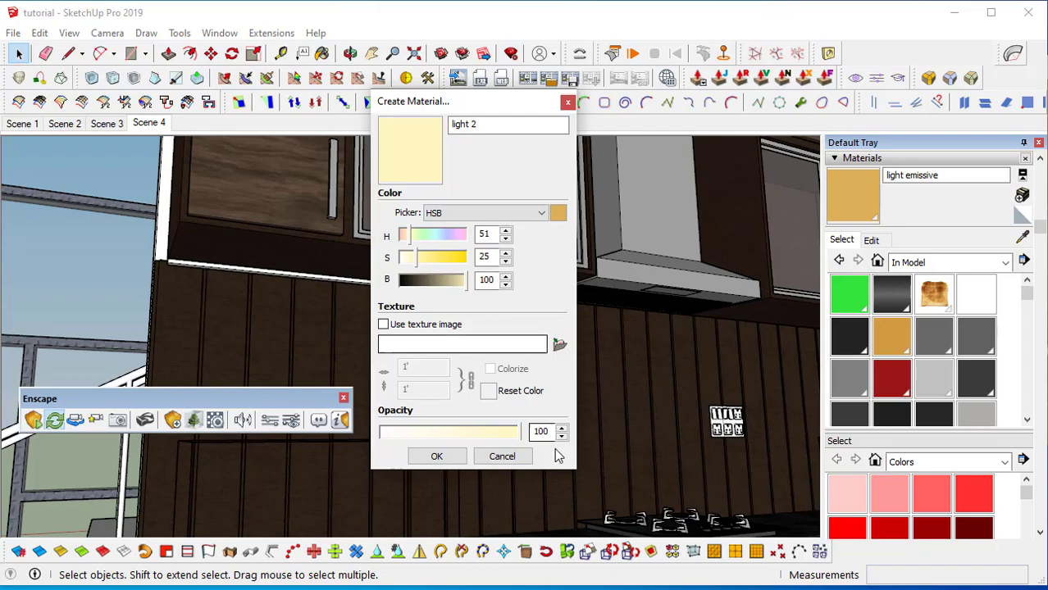
left_click(452, 456)
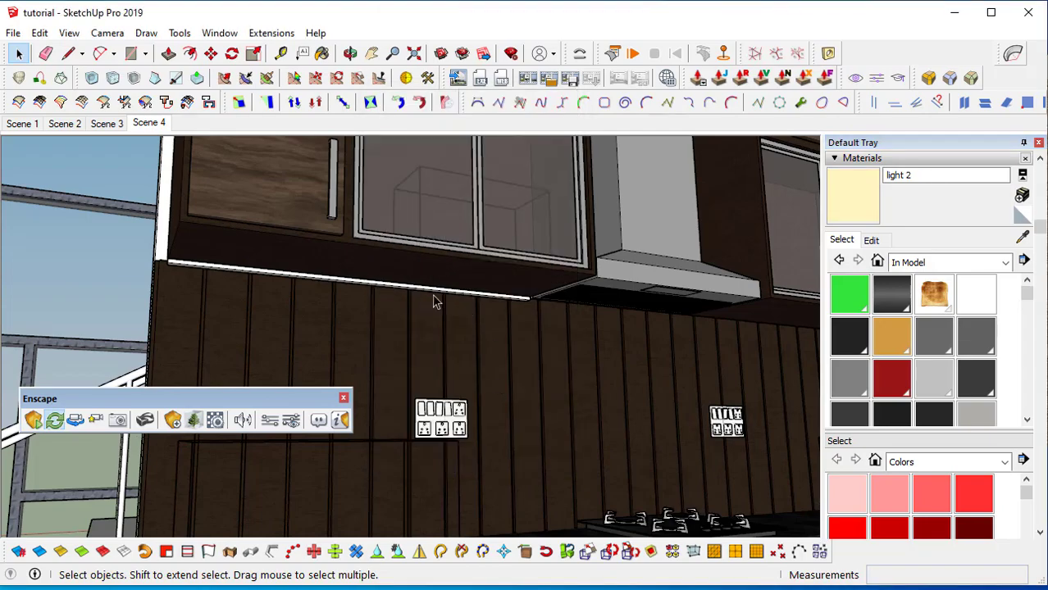
key("b")
scroll(238, 264, "up", 5)
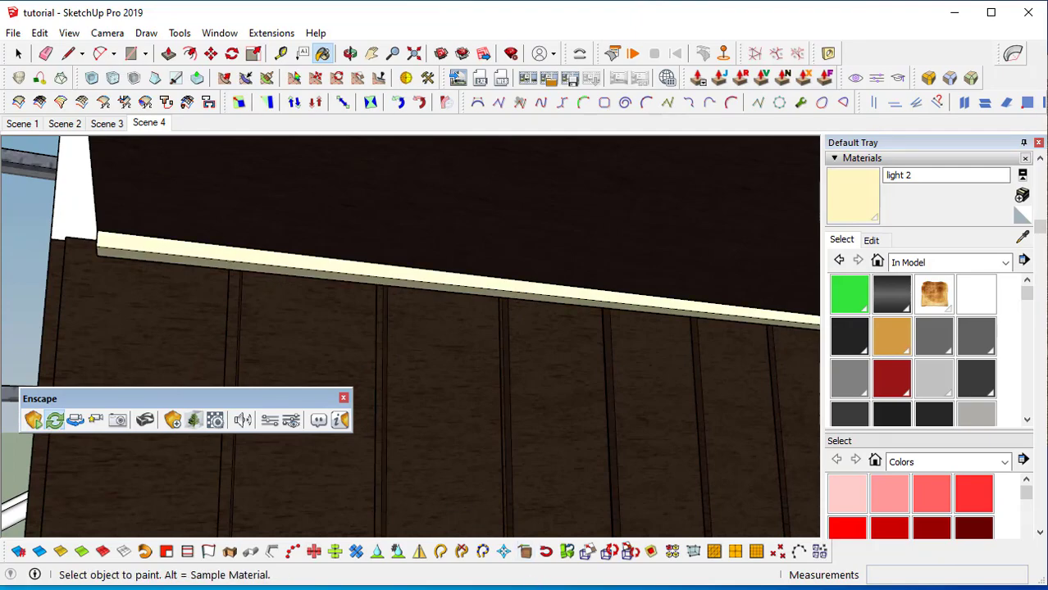
- Switch to the Enscape render and inspect the strip under the upper cabinet up close
left_click(655, 588)
left_click(656, 588)
left_click(456, 588)
left_click(508, 549)
left_click_drag(644, 351, 570, 345)
key("w")
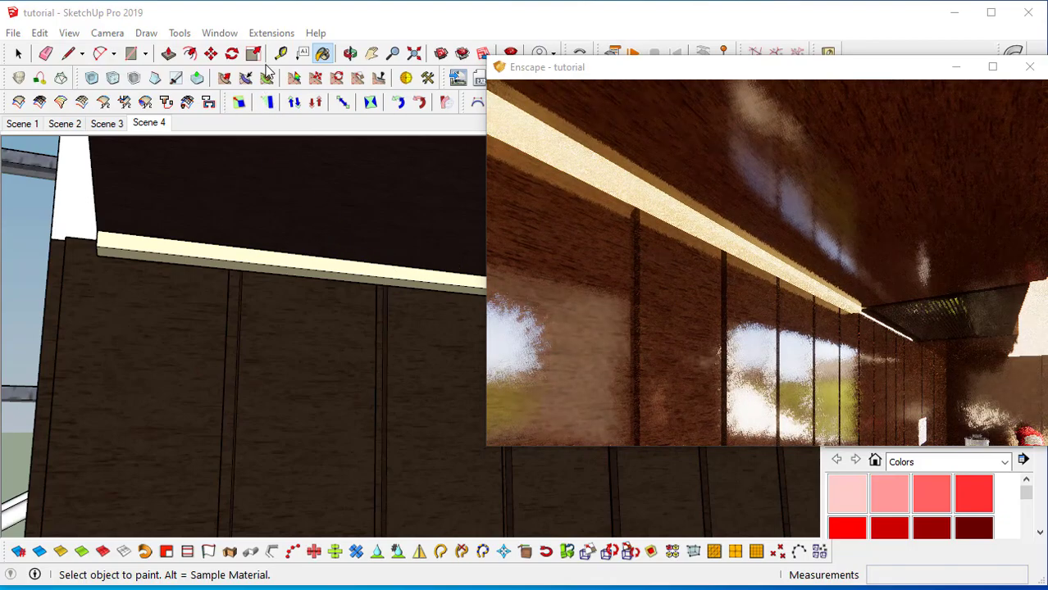
- Rename the strip's material in SketchUp to "light 2 emissive" and examine the strip and kitchen in the Enscape render
left_click(314, 7)
left_click(950, 178)
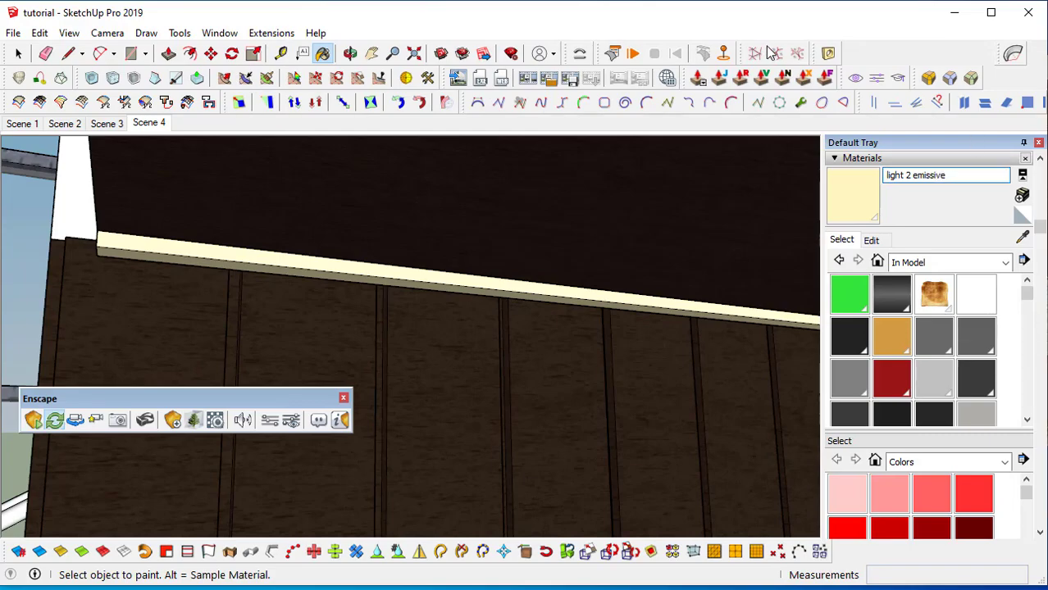
key("alt+Tab")
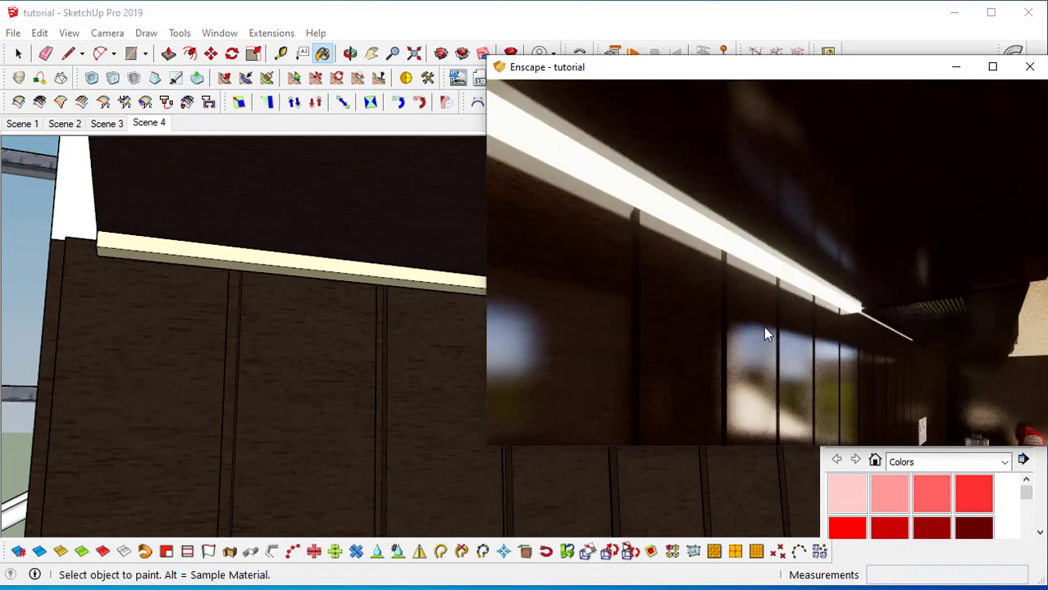
scroll(685, 271, "down", 2)
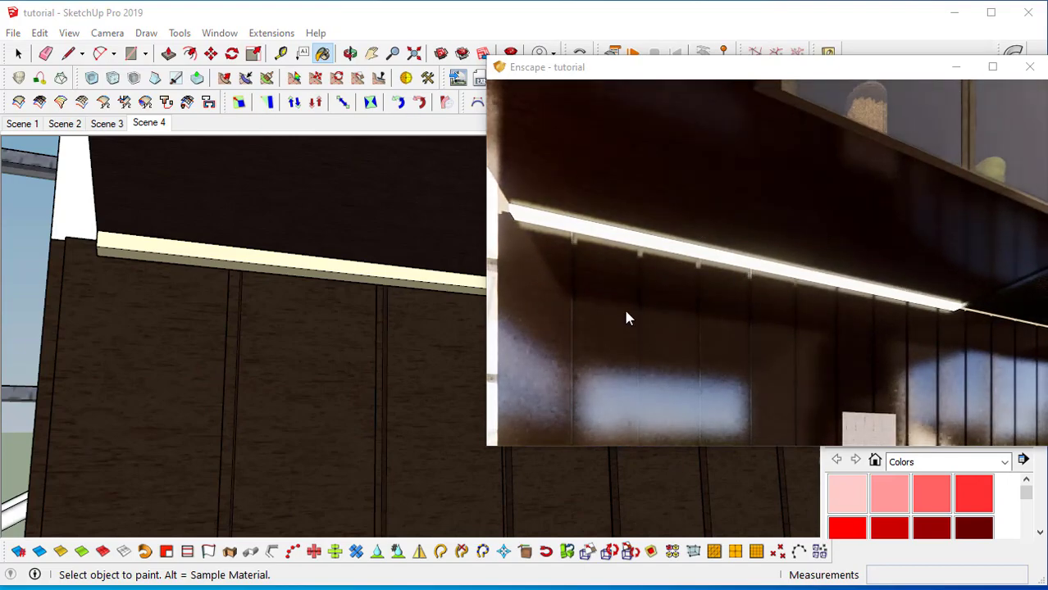
scroll(607, 293, "down", 5)
key("s")
mouse_move(767, 349)
left_mouse_down()
mouse_move(811, 357)
mouse_move(785, 353)
left_mouse_up()
scroll(773, 273, "up", 6)
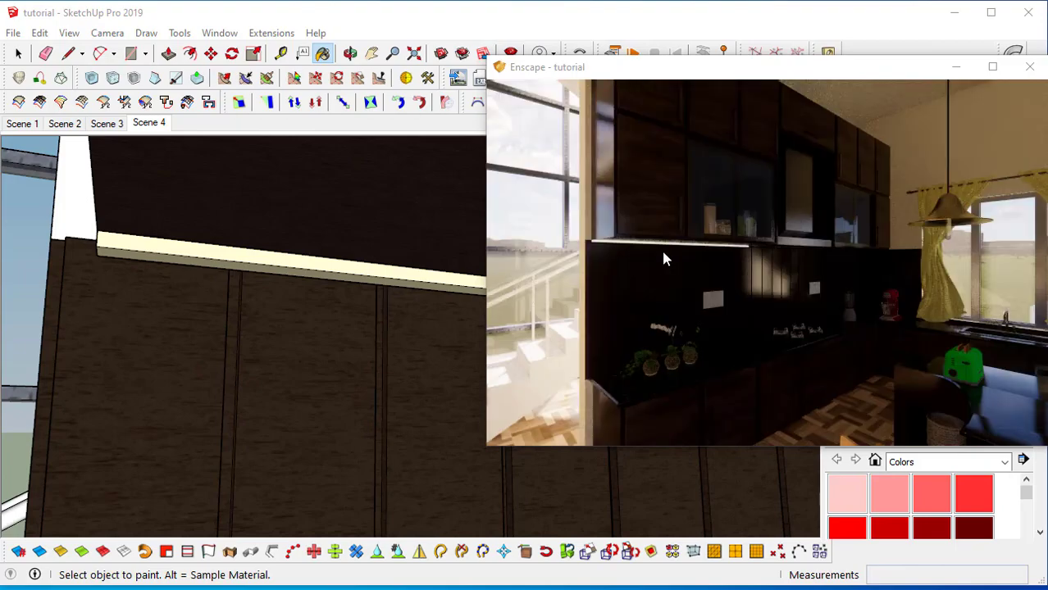
- Arrange the SketchUp and Enscape windows side by side and move the floating Enscape toolbar near the model view's upper edge
mouse_move(624, 79)
left_mouse_down()
mouse_move(617, 233)
mouse_move(601, 171)
left_mouse_up()
double_click(244, 21)
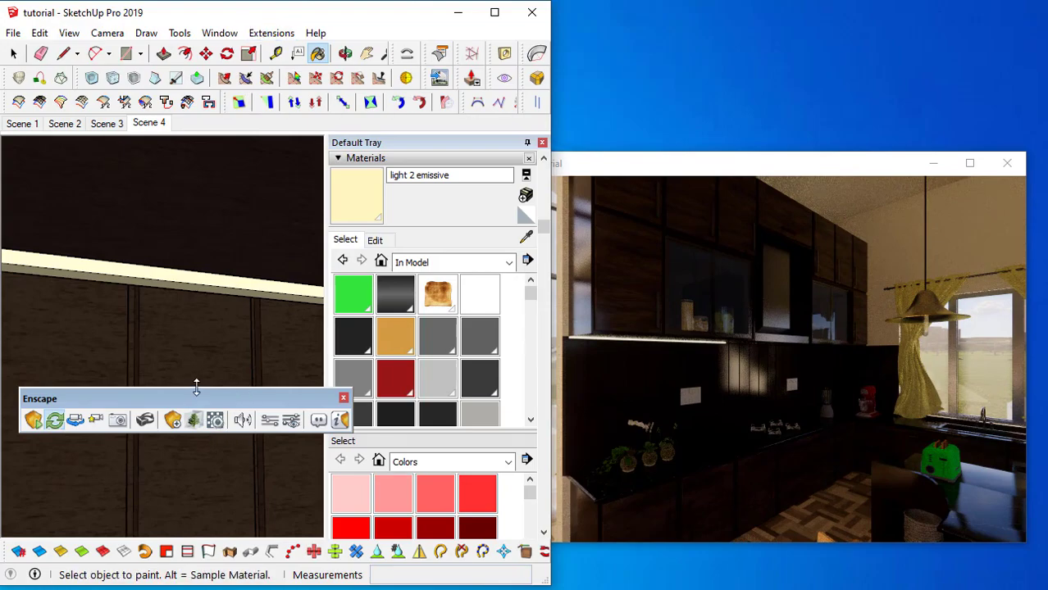
left_click_drag(207, 401, 249, 172)
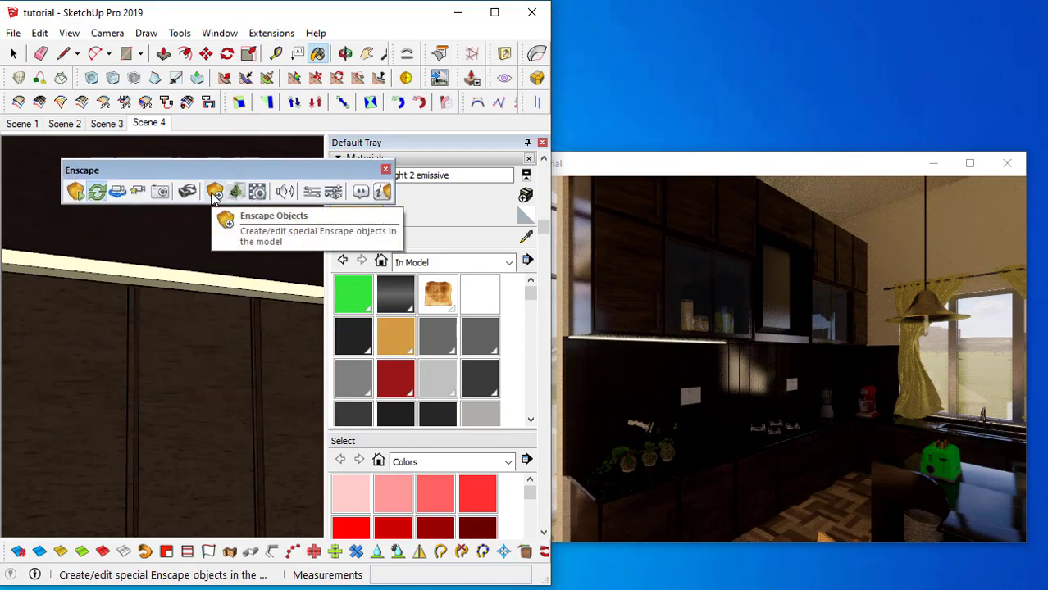
- Place an Enscape line light about 1/2" below the under-cabinet strip and check its position in the render
left_click(213, 193)
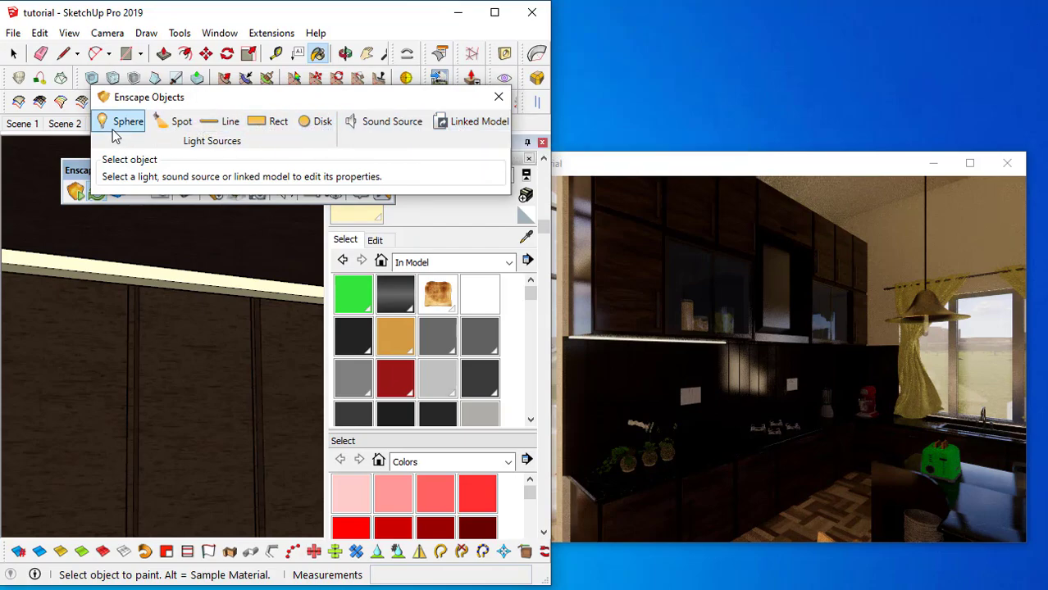
left_click(231, 123)
middle_click_drag(170, 281, 246, 291)
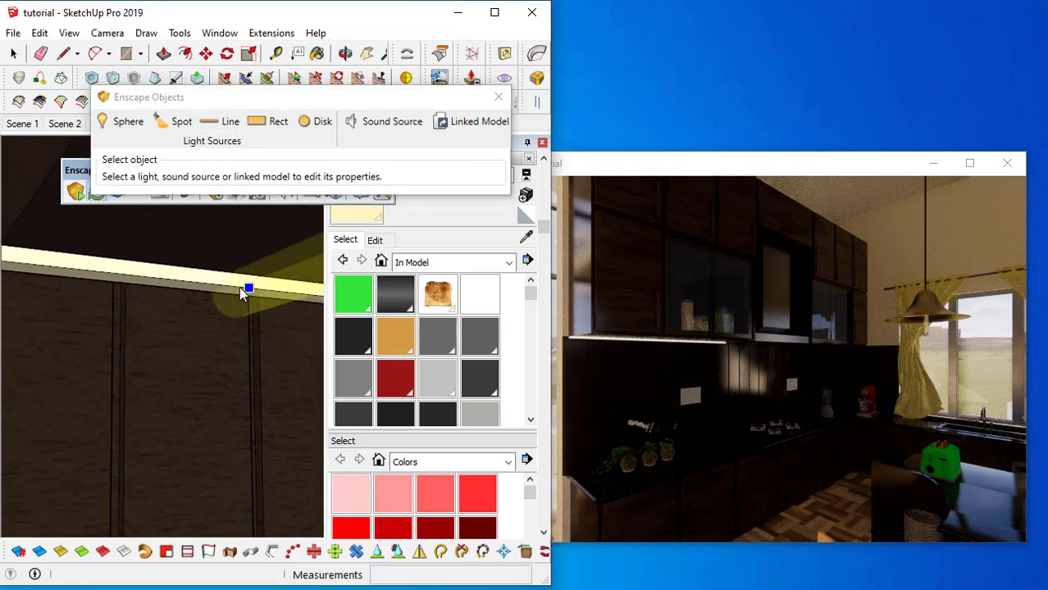
left_click(196, 288)
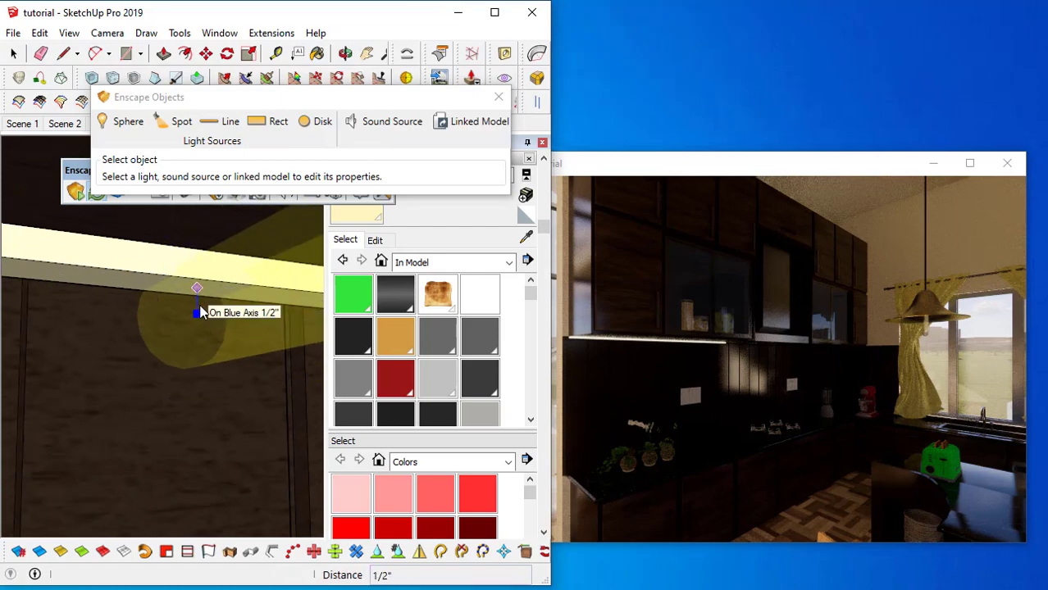
left_click(202, 301)
scroll(217, 329, "down", 1)
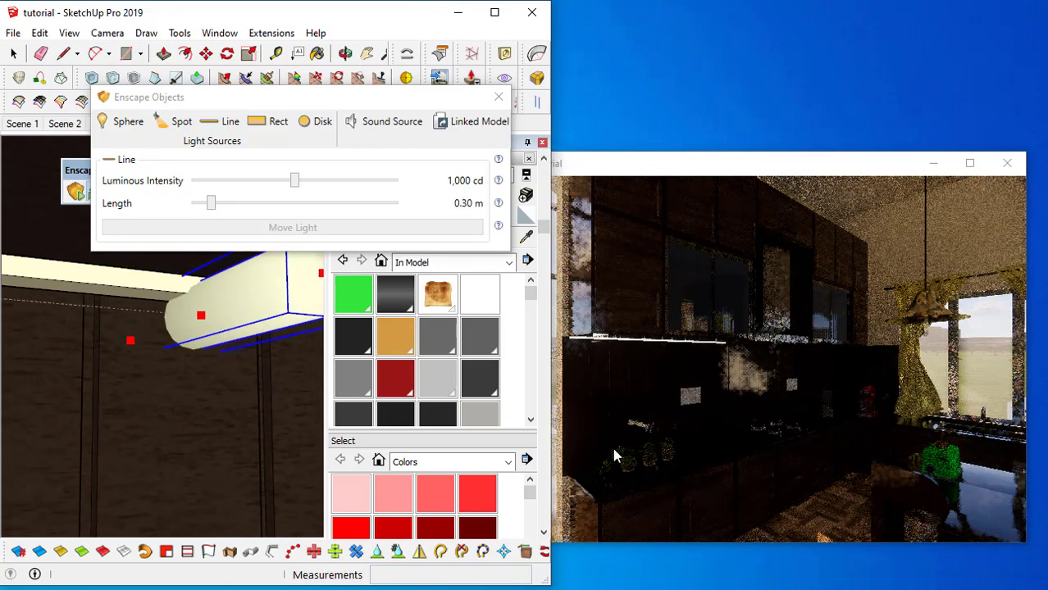
left_click_drag(675, 423, 590, 418)
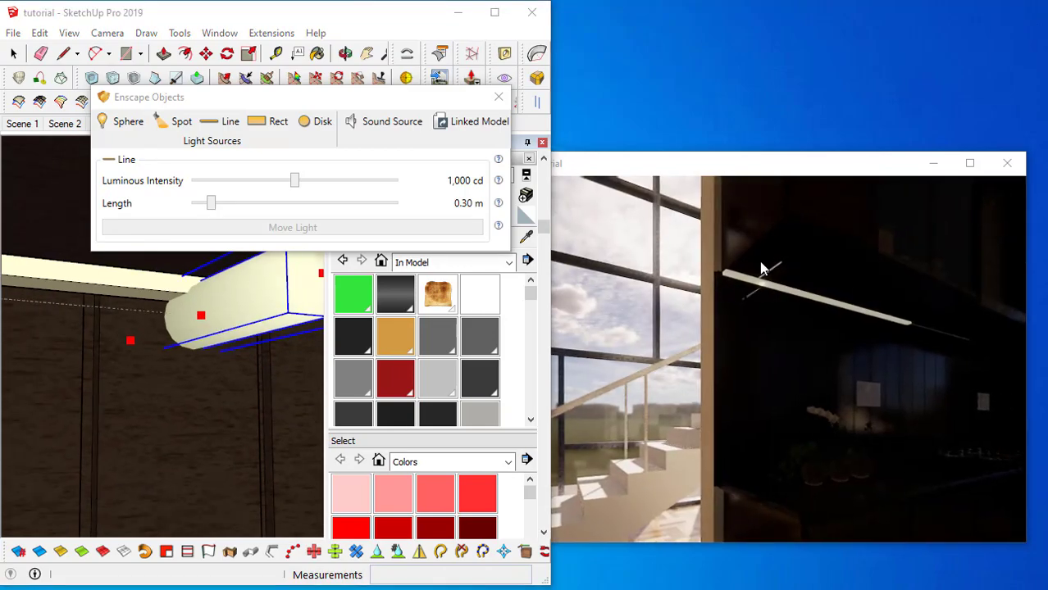
- Rotate the line light so that it runs parallel to the under-cabinet strip
scroll(268, 339, "down", 3)
scroll(268, 339, "up", 2)
mouse_move(268, 339)
middle_mouse_down()
mouse_move(238, 283)
mouse_move(175, 246)
mouse_move(296, 367)
middle_mouse_up()
mouse_move(285, 326)
middle_mouse_down()
mouse_move(175, 351)
mouse_move(203, 363)
mouse_move(210, 337)
middle_mouse_up()
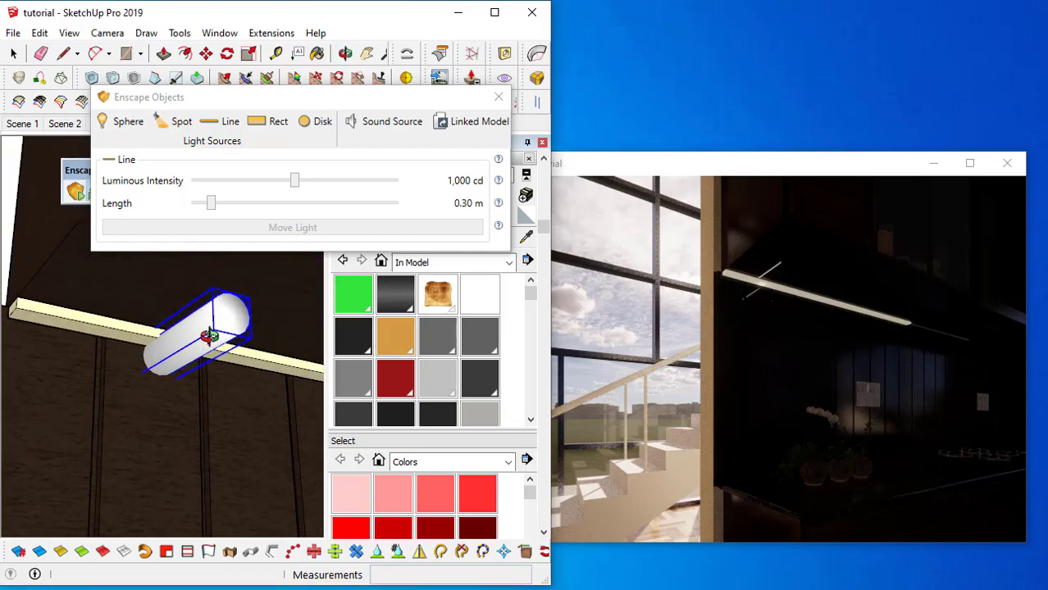
key("m")
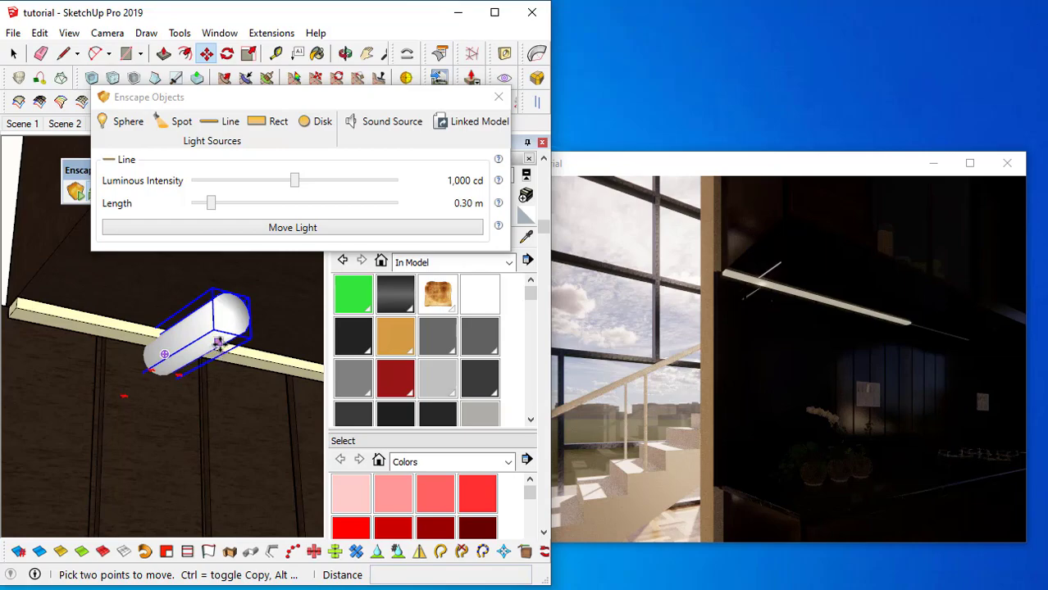
scroll(200, 356, "up", 3)
scroll(182, 369, "down", 2)
middle_click_drag(182, 369, 317, 308)
left_click(239, 348)
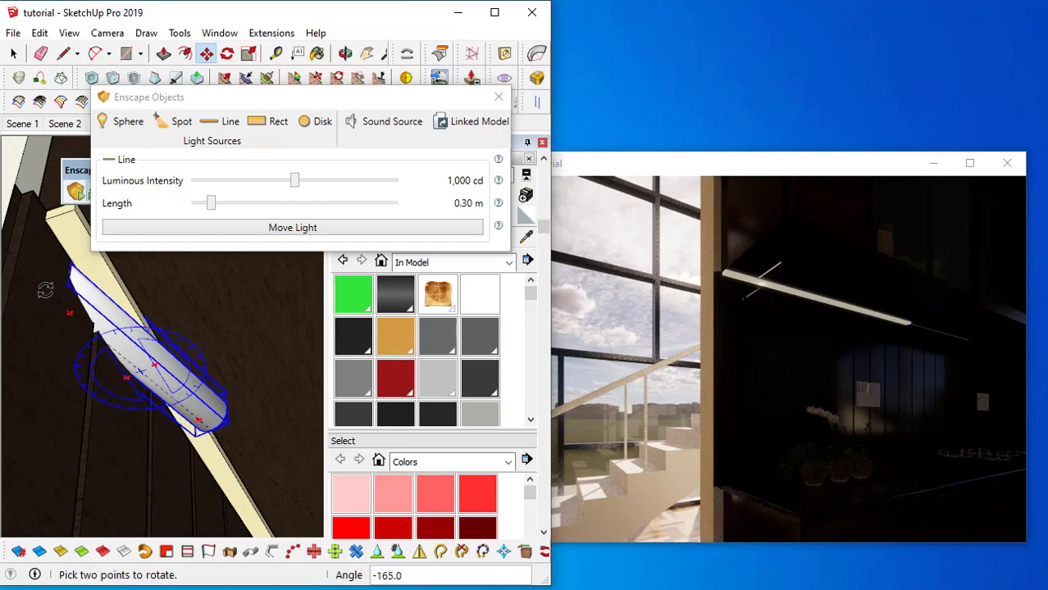
left_click(80, 278)
- Move the line light about 1' 10 1/4" along the red axis towards the middle of the strip
middle_click_drag(147, 338, 155, 373)
scroll(140, 384, "down", 3)
scroll(98, 347, "down", 1)
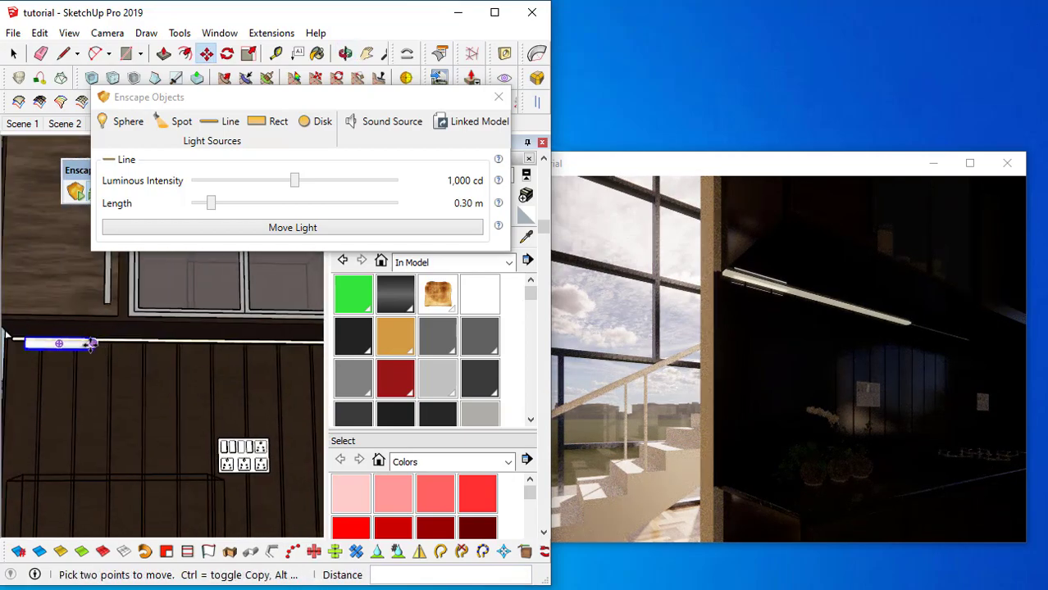
left_click(66, 304)
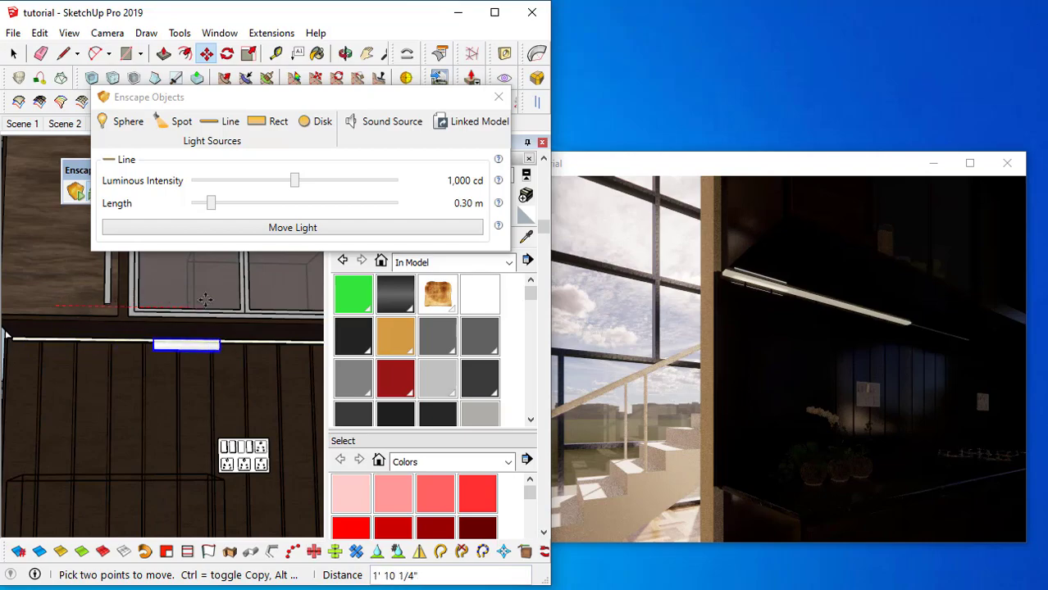
left_click(205, 300)
- Set the line light's luminous intensity to 7,071 cd and its length to 1.58 m
scroll(228, 353, "down", 2)
middle_click_drag(241, 360, 231, 365)
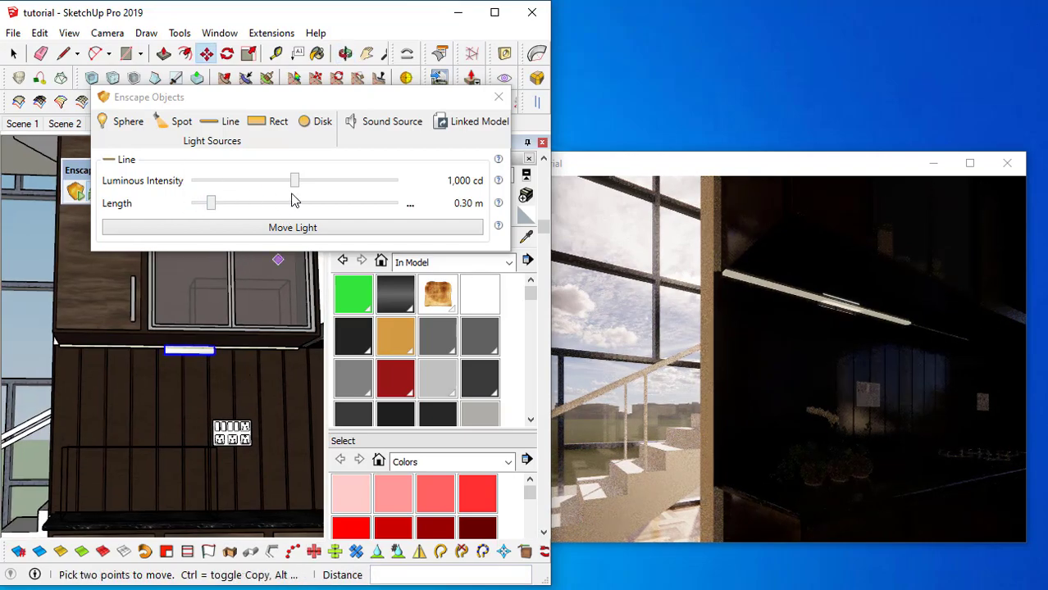
left_click(761, 176)
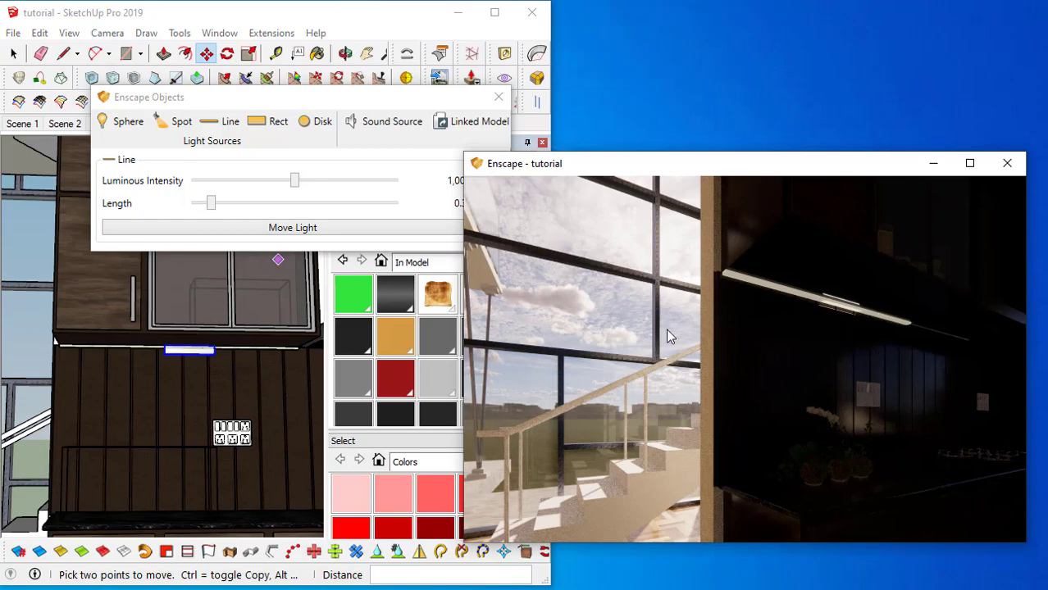
left_click_drag(296, 182, 387, 181)
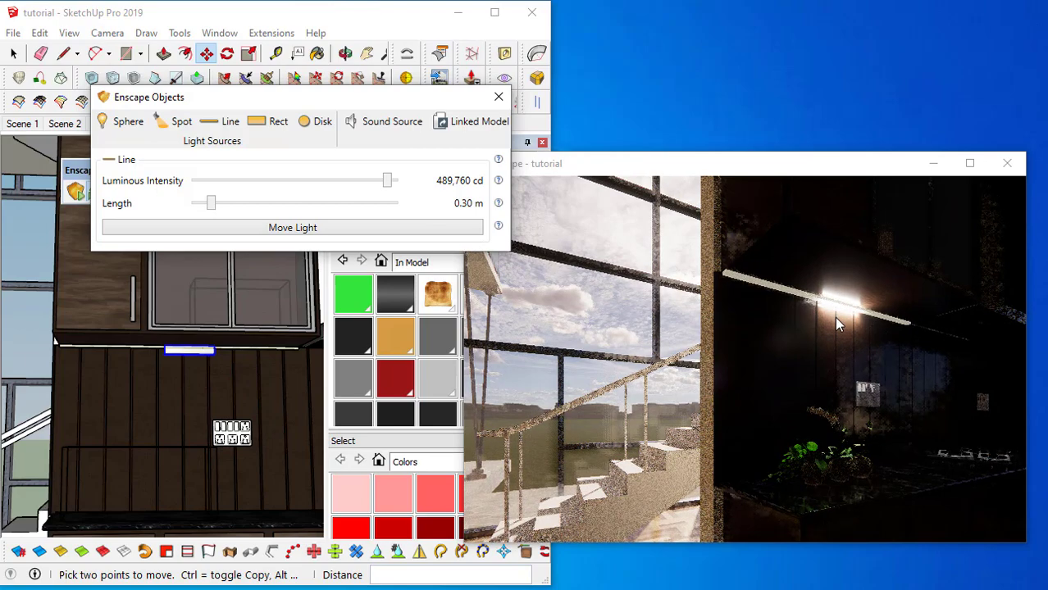
left_click_drag(367, 183, 324, 184)
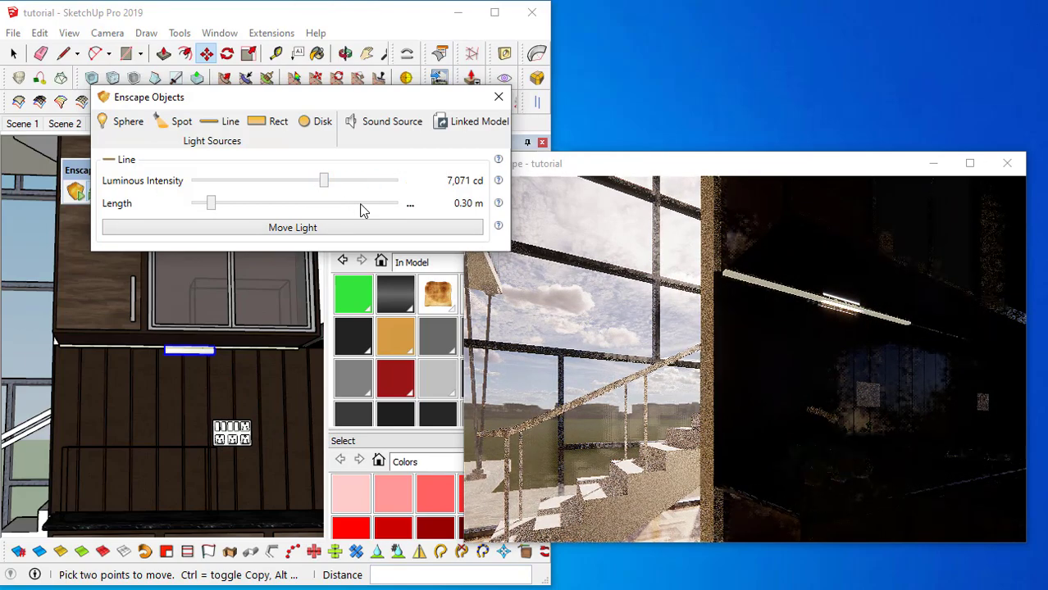
left_click_drag(218, 206, 302, 205)
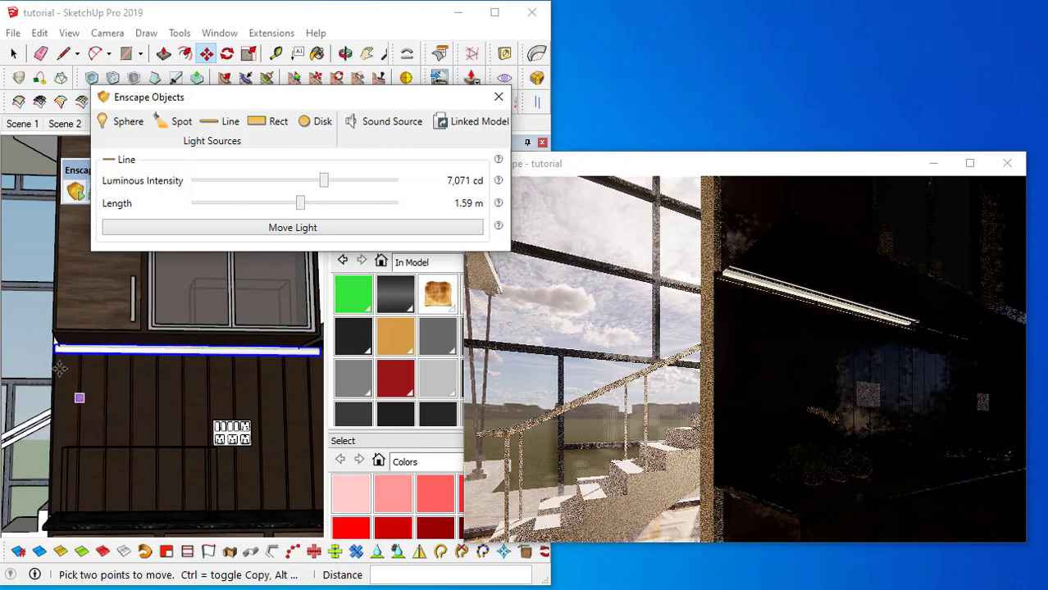
left_click_drag(263, 211, 294, 212)
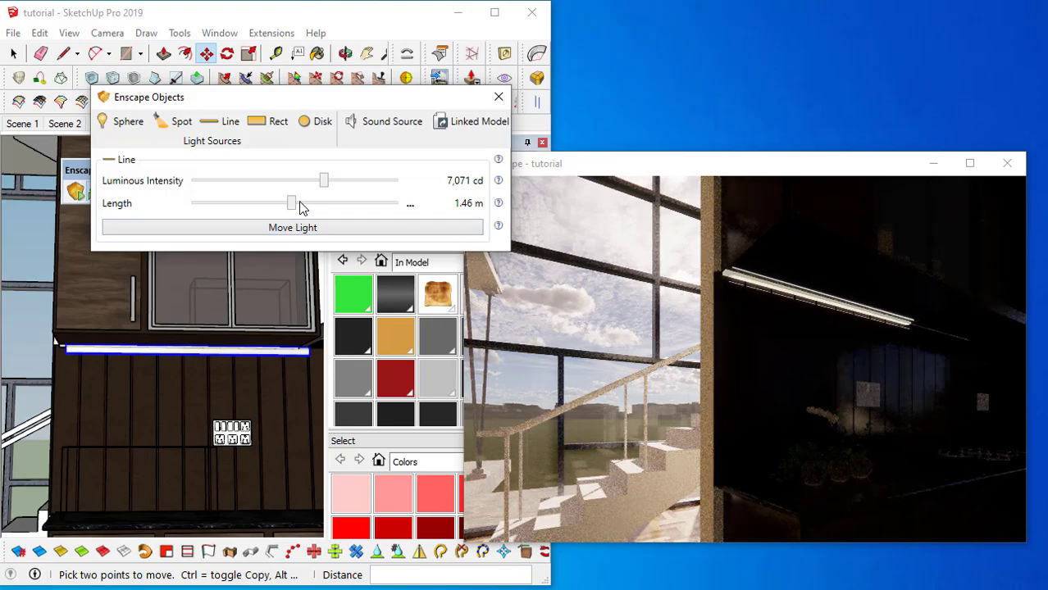
left_click_drag(294, 207, 302, 185)
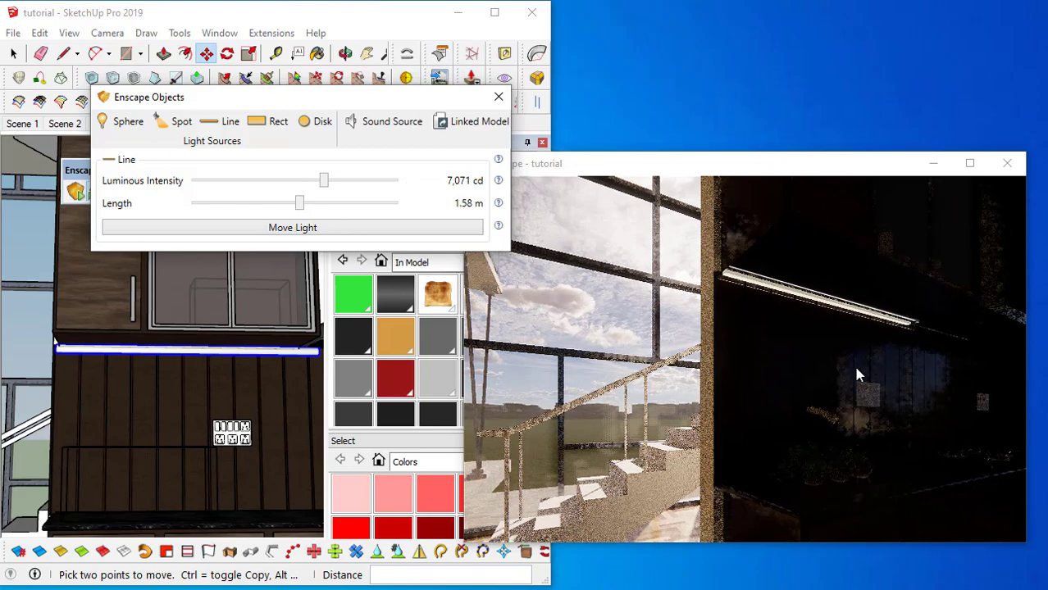
- Examine the line light and the surrounding kitchen in the Enscape render from farther back and close up
left_click(840, 345)
key("s")
left_click_drag(840, 344, 765, 299)
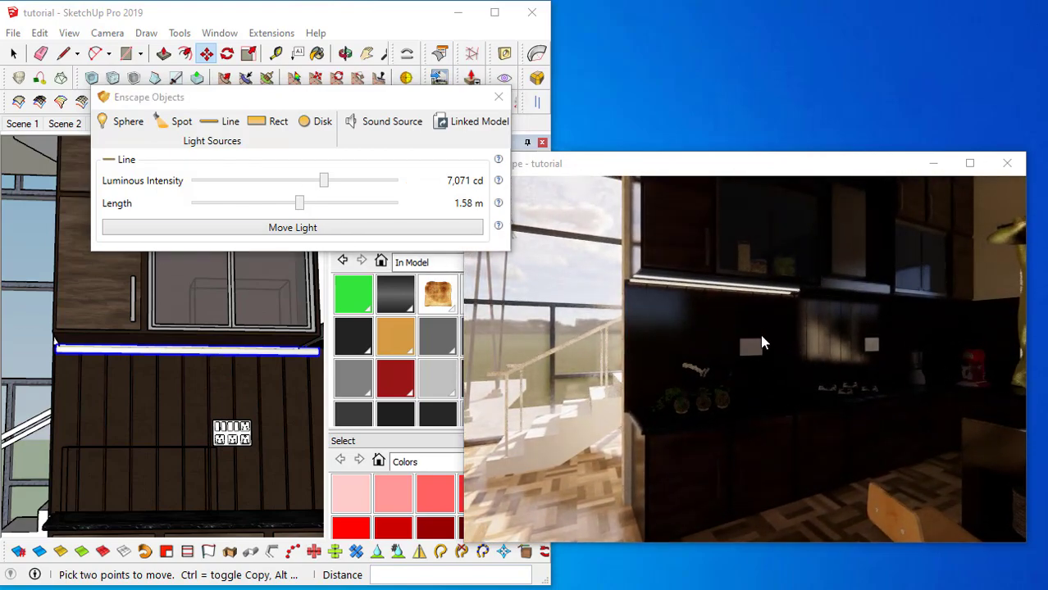
left_click_drag(758, 350, 715, 376)
key("w")
key("s")
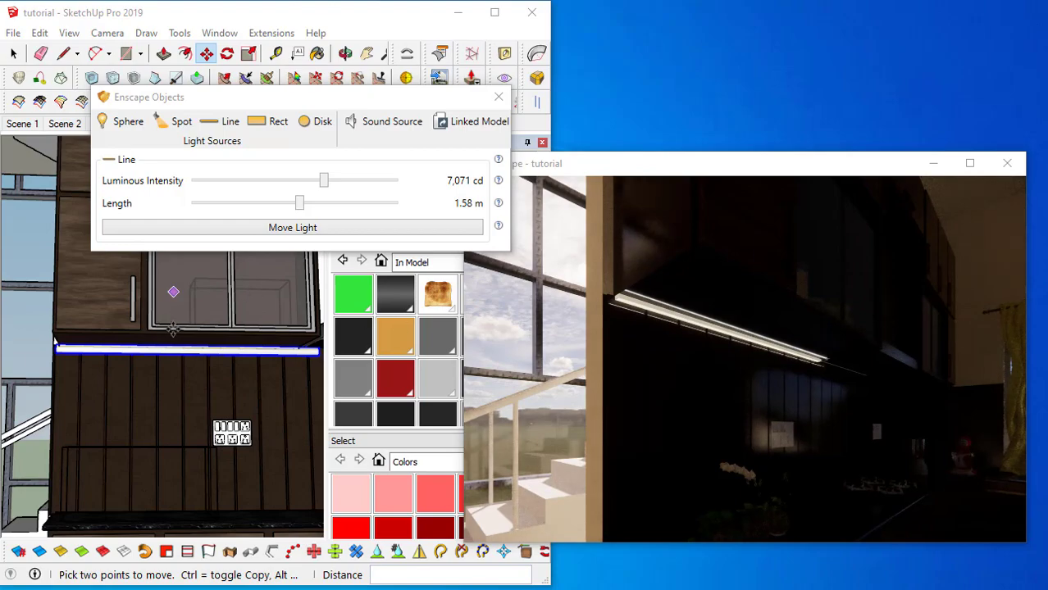
- Delete the line light and the emissive strip under the upper cabinet
scroll(162, 363, "up", 1)
mouse_move(200, 360)
middle_mouse_down()
mouse_move(182, 335)
mouse_move(146, 334)
mouse_move(172, 338)
middle_mouse_up()
key("Delete")
key("space")
scroll(179, 344, "up", 3)
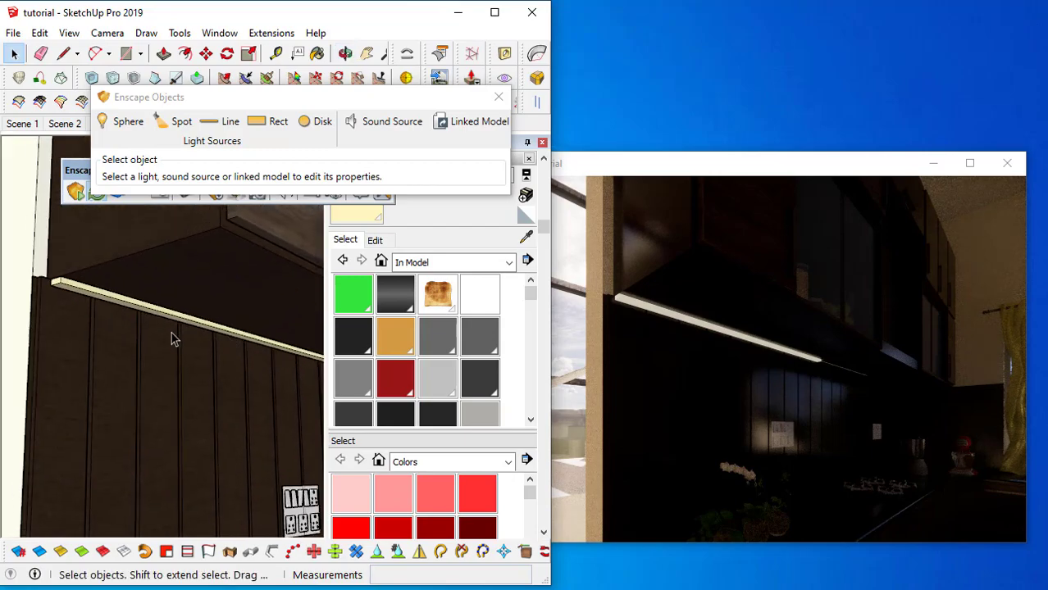
key("Delete")
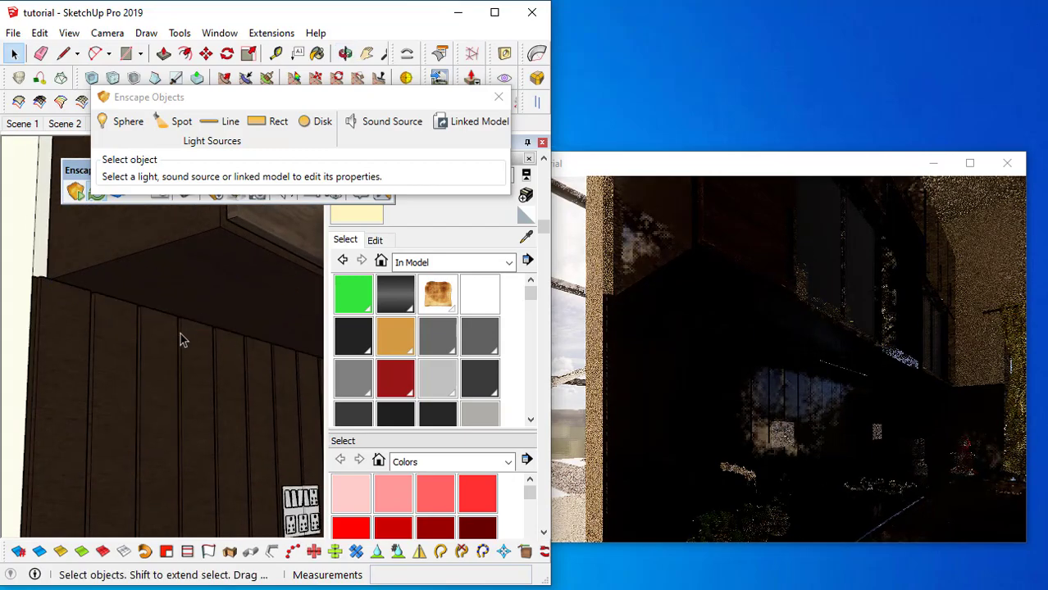
- Widen the SketchUp window and draw a circle with a 1" radius on the upper cabinet's underside
scroll(219, 333, "down", 1)
scroll(227, 318, "up", 2)
mouse_move(227, 317)
middle_mouse_down()
mouse_move(159, 328)
mouse_move(150, 304)
mouse_move(185, 358)
mouse_move(238, 336)
mouse_move(267, 306)
mouse_move(231, 298)
mouse_move(191, 318)
middle_mouse_up()
mouse_move(551, 110)
left_mouse_down()
mouse_move(924, 110)
mouse_move(1035, 127)
left_mouse_up()
mouse_move(443, 326)
middle_mouse_down()
mouse_move(359, 352)
mouse_move(285, 331)
middle_mouse_up()
key("c")
left_click(283, 357)
type("1")
key("Return")
- Extrude the circle on the upper cabinet's underside by about 3/16" and group the resulting disc
scroll(279, 391, "up", 3)
key("p")
left_click(290, 345)
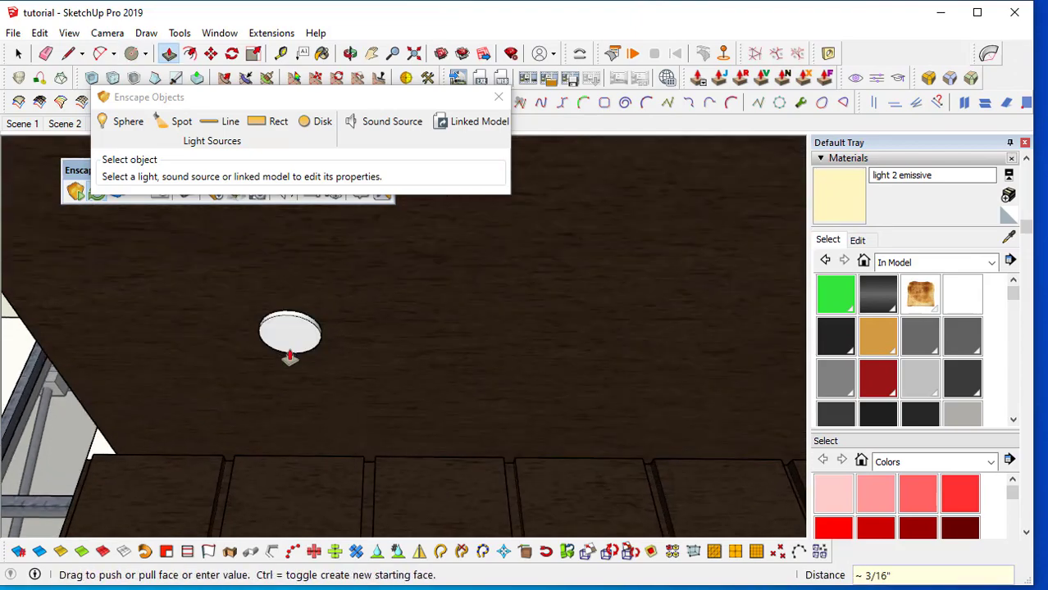
left_click(290, 359)
scroll(303, 344, "up", 4)
middle_click_drag(283, 345, 287, 330)
key("space")
triple_click(285, 329)
right_click(285, 330)
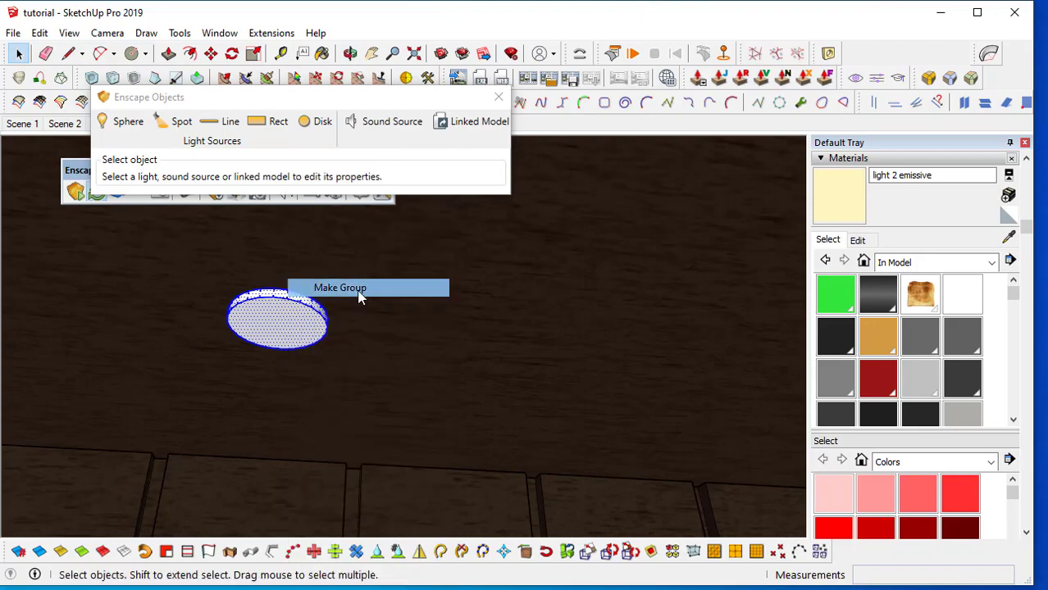
left_click(359, 288)
- Convert the disc group into a component named light2
right_click(308, 329)
left_click(374, 328)
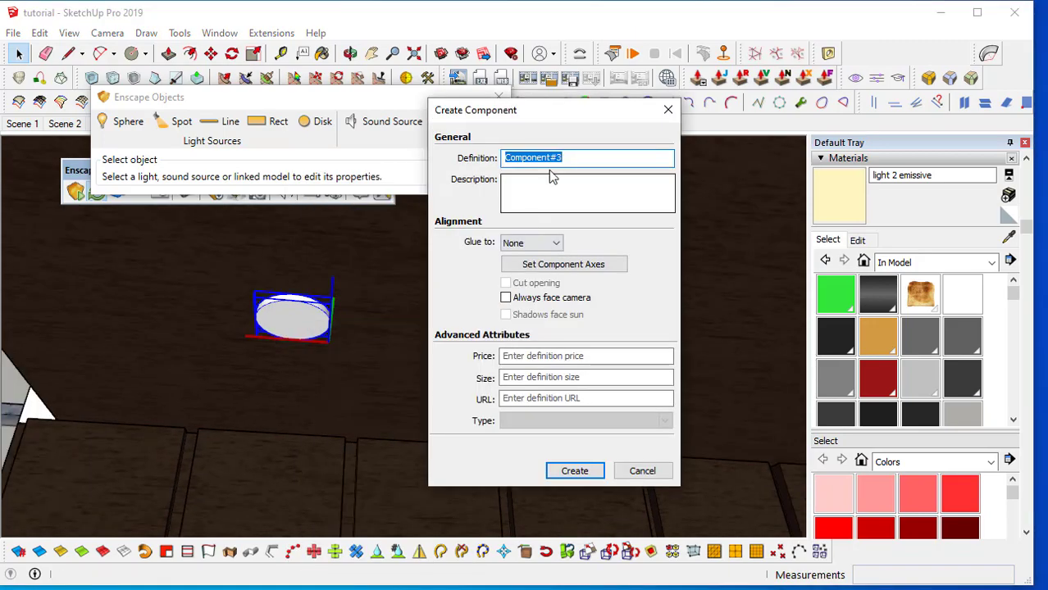
type("light")
key("Return")
left_click(580, 339)
type("light2")
left_click(570, 471)
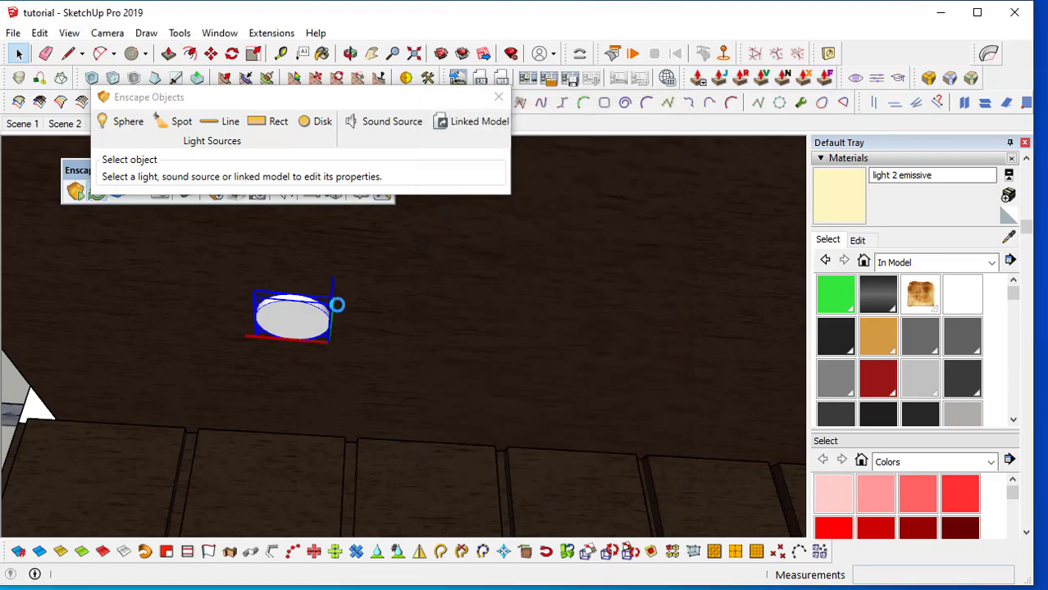
- Paint the disc component with the light 2 emissive material and deselect it
left_click(268, 309)
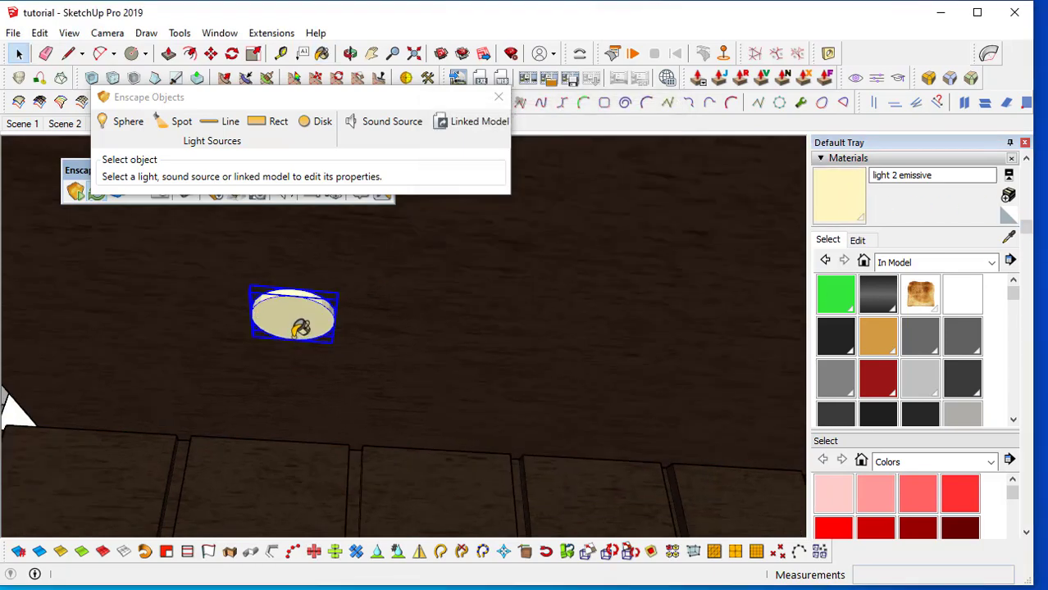
key("space")
left_click(456, 533)
mouse_move(456, 587)
left_click(321, 537)
scroll(297, 318, "up", 2)
- Inside the disc component, add an Enscape spotlight at the centre of the disc's lower face, aimed down at the countertop
double_click(293, 313)
left_click(292, 316)
middle_click_drag(297, 318, 351, 339)
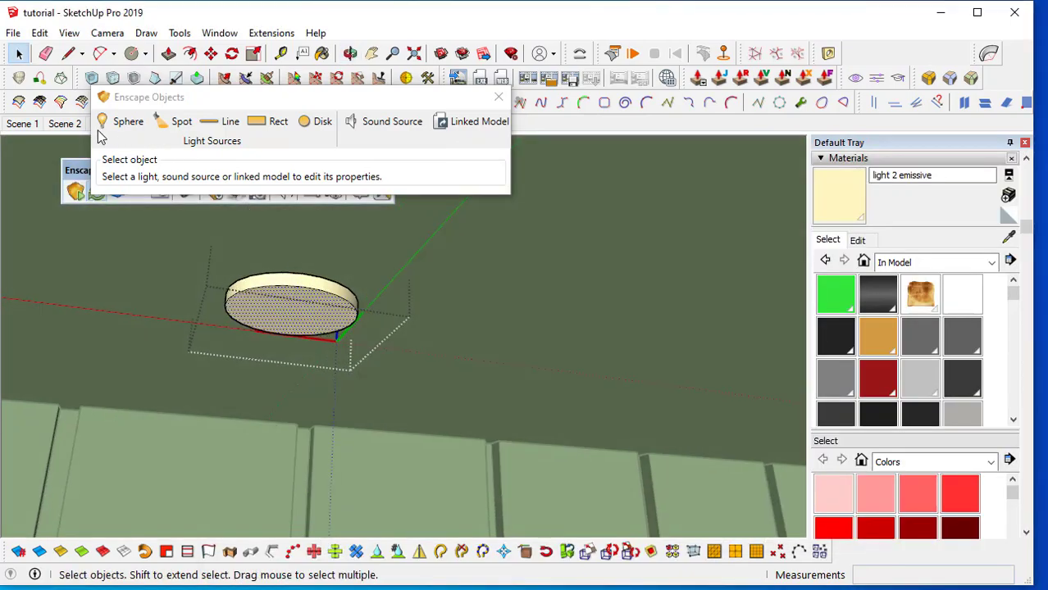
left_click(174, 129)
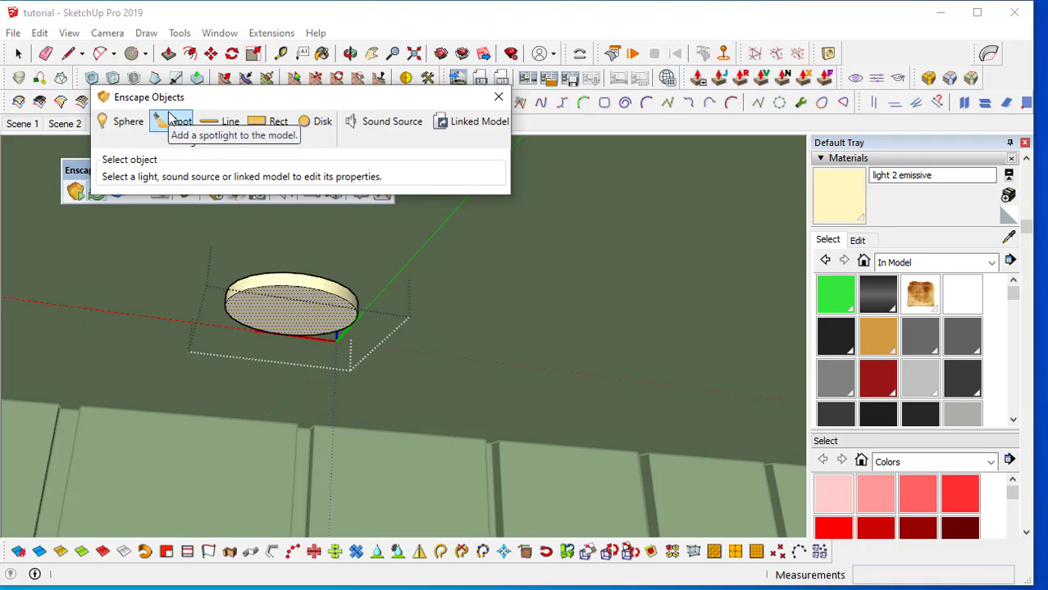
left_click(173, 121)
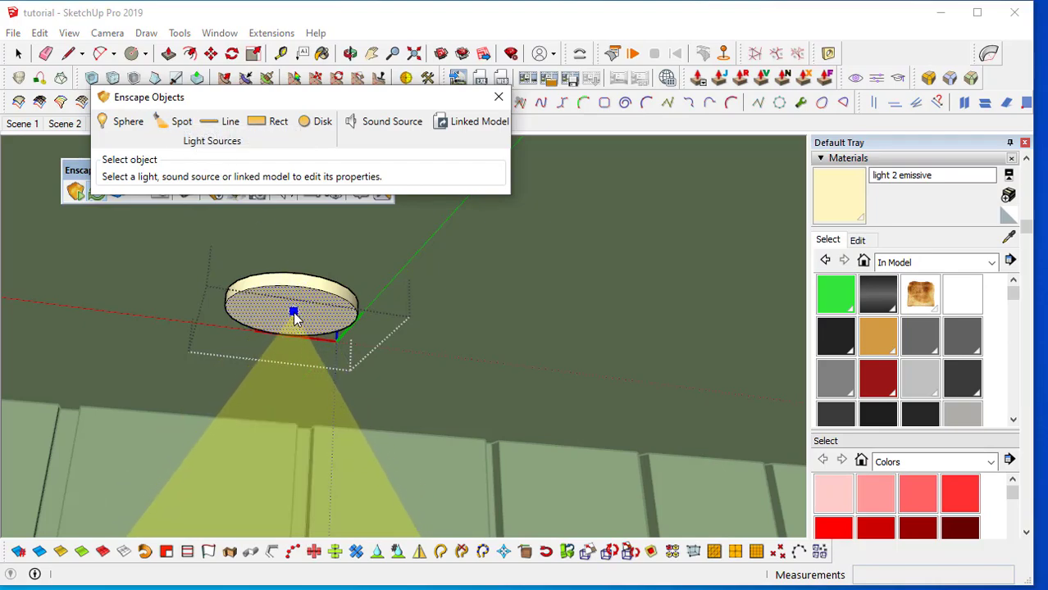
left_click(293, 313)
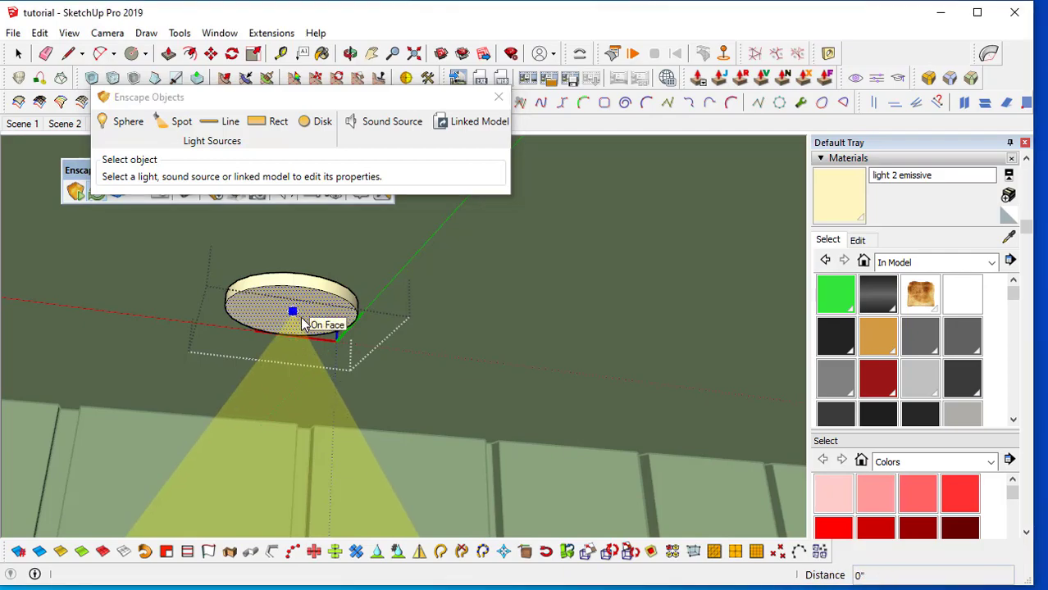
middle_click_drag(335, 417, 452, 484)
scroll(439, 443, "down", 3)
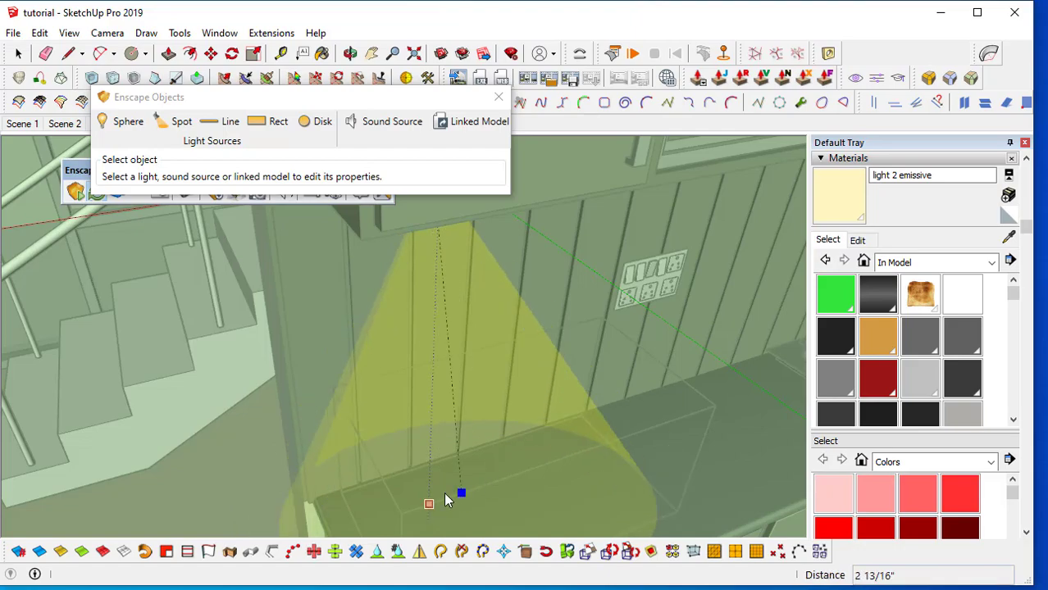
left_click(429, 503)
middle_click_drag(345, 400, 595, 398)
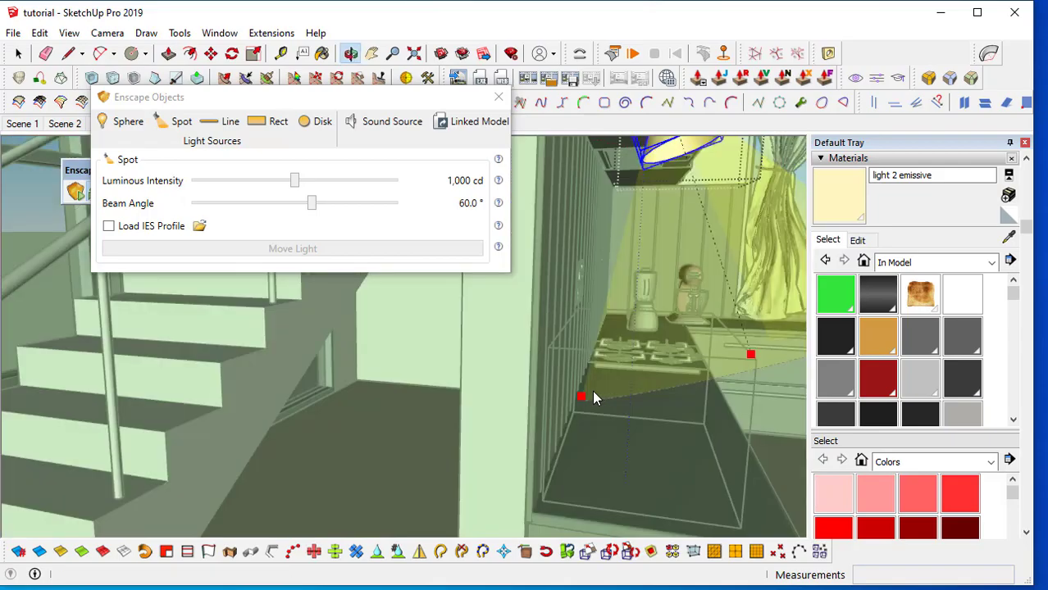
- Rotate and move the spotlight inside the component so it sits just below the disc and points straight down
middle_click_drag(651, 361, 328, 257)
scroll(584, 292, "up", 2)
left_click(498, 98)
key("m")
key("q")
left_click(494, 270)
left_click(338, 272)
left_click(349, 273)
middle_click_drag(439, 335, 525, 324)
key("m")
middle_click_drag(528, 303, 598, 252)
scroll(587, 244, "up", 3)
left_click(597, 252)
mouse_move(653, 270)
middle_mouse_down()
mouse_move(524, 293)
mouse_move(222, 269)
mouse_move(362, 346)
mouse_move(229, 311)
mouse_move(568, 342)
mouse_move(678, 401)
mouse_move(545, 403)
mouse_move(435, 276)
mouse_move(479, 405)
mouse_move(526, 388)
mouse_move(460, 357)
mouse_move(406, 354)
mouse_move(398, 214)
mouse_move(410, 207)
mouse_move(406, 269)
mouse_move(370, 243)
mouse_move(341, 358)
middle_mouse_up()
key("space")
left_click(473, 485)
left_click(459, 589)
left_click(386, 538)
- Copy the light component about 3' 3" along the cabinet's underside, dividing the distance into an evenly spaced row of three lights
key("m")
scroll(406, 230, "up", 3)
scroll(341, 358, "up", 3)
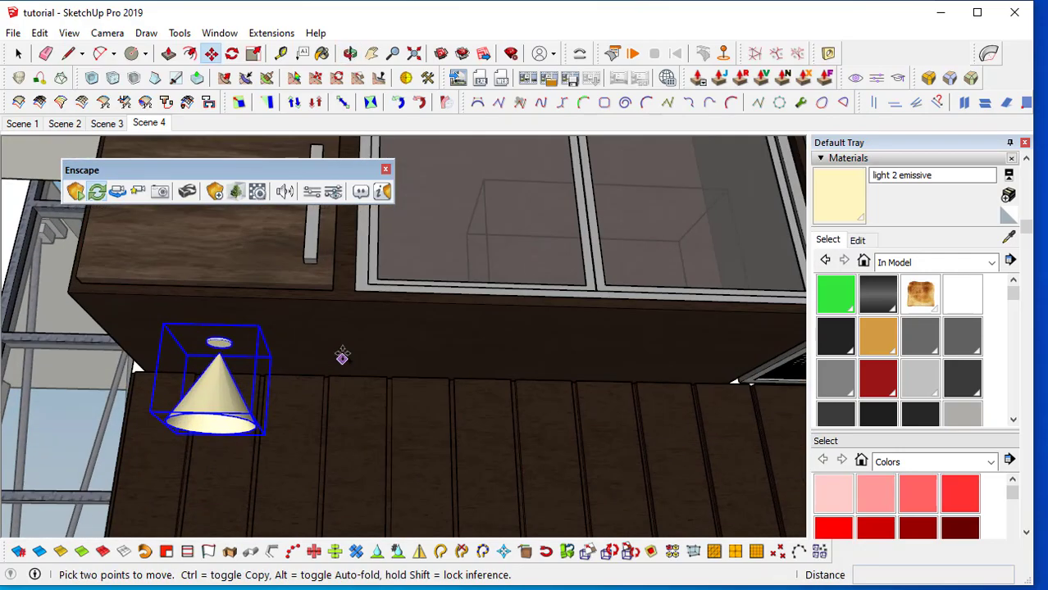
left_click(265, 314)
key("ctrl")
middle_click_drag(730, 327, 603, 304, "shift")
scroll(639, 304, "down", 1)
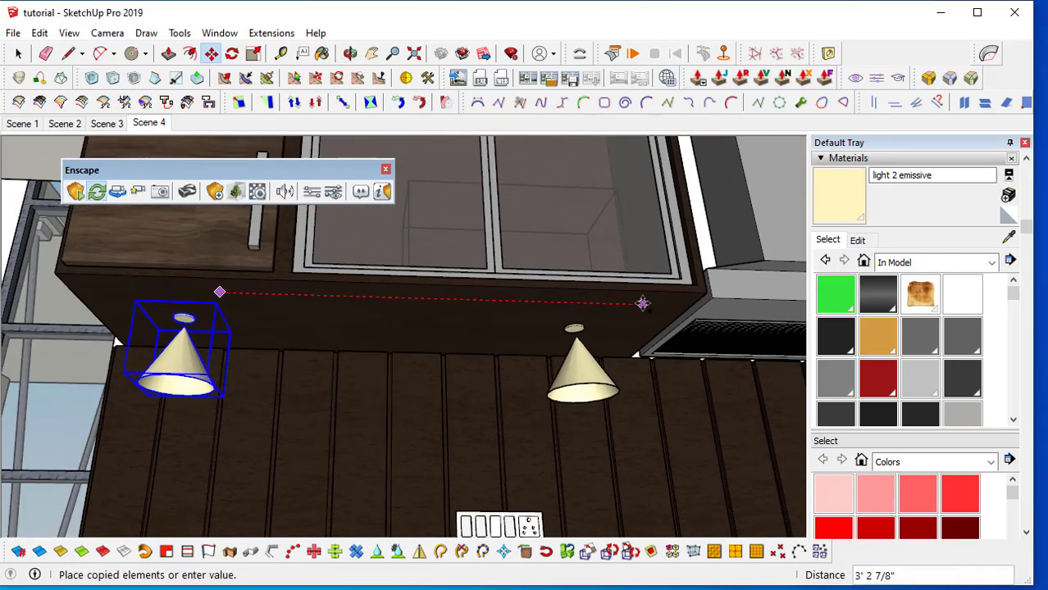
key("Return")
key("space")
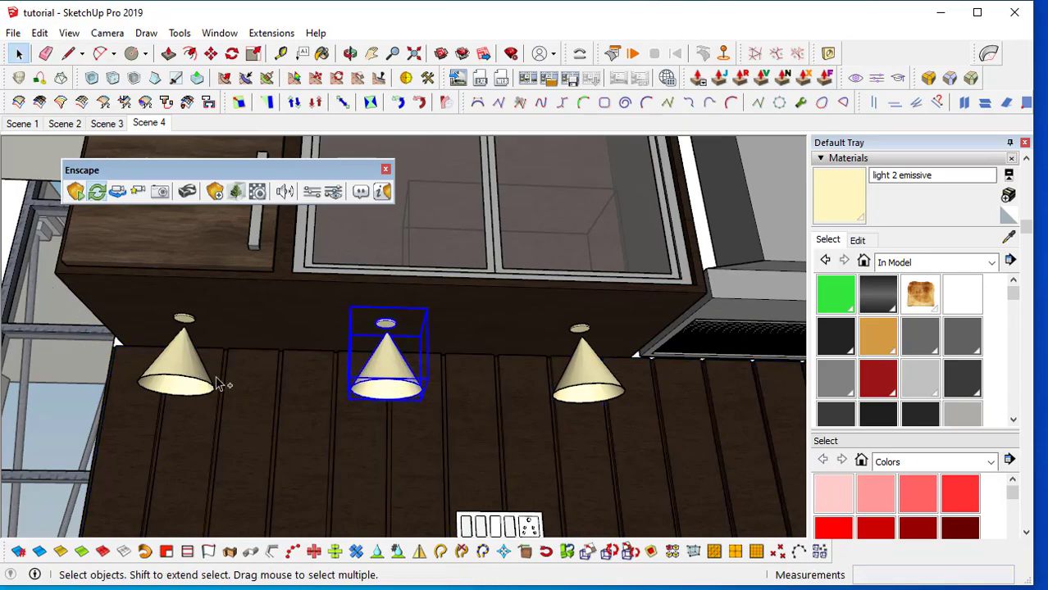
- Copy the three lights under the upper cabinet on the other side of the range hood and restore the Scene 4 view
key("m")
left_click(391, 285)
key("ctrl")
scroll(523, 358, "down", 3)
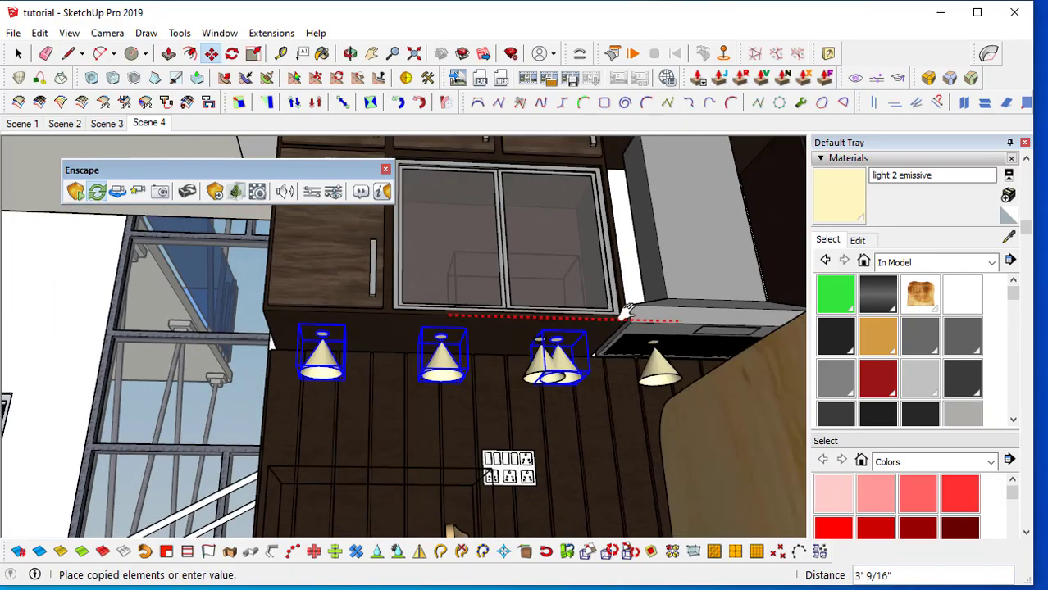
middle_click_drag(680, 318, 274, 382, "shift")
left_click(589, 396)
key("space")
left_click(149, 123)
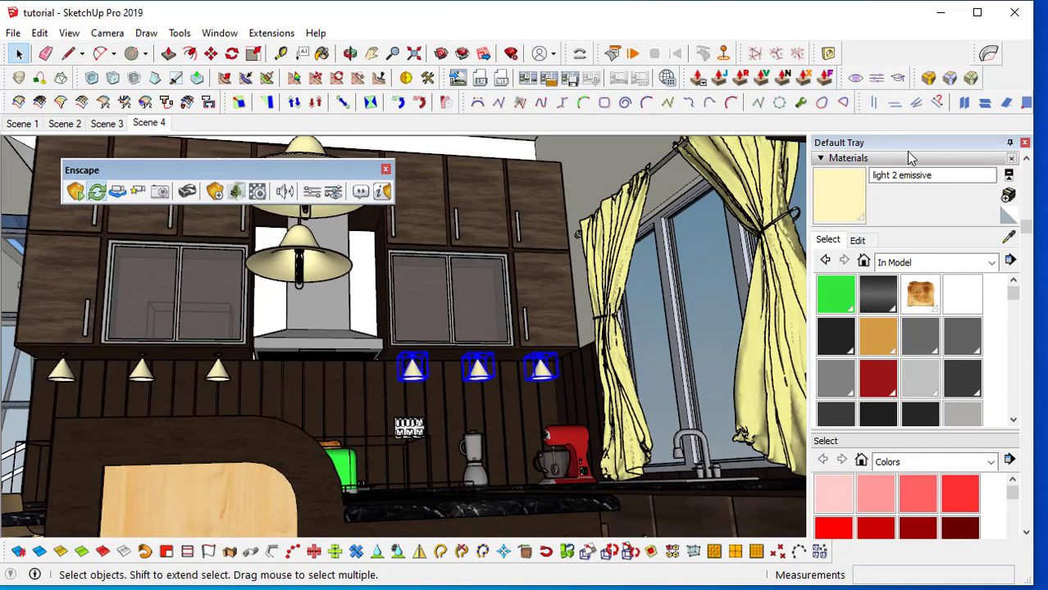
- Narrow the SketchUp window to uncover the Enscape render and examine the round cabinet lights from different distances
mouse_move(1034, 277)
left_mouse_down()
mouse_move(580, 283)
mouse_move(438, 300)
mouse_move(483, 305)
left_mouse_up()
key("s")
mouse_move(910, 375)
left_mouse_down()
mouse_move(906, 398)
mouse_move(895, 400)
mouse_move(874, 387)
mouse_move(886, 371)
left_mouse_up()
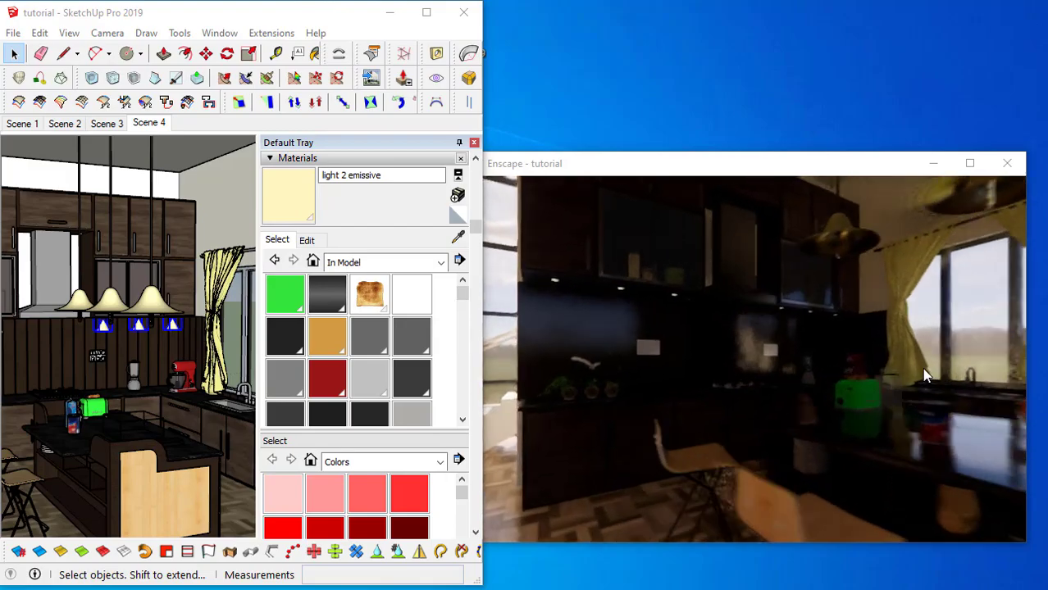
mouse_move(774, 364)
left_mouse_down()
mouse_move(852, 402)
mouse_move(774, 364)
left_mouse_up()
key("s")
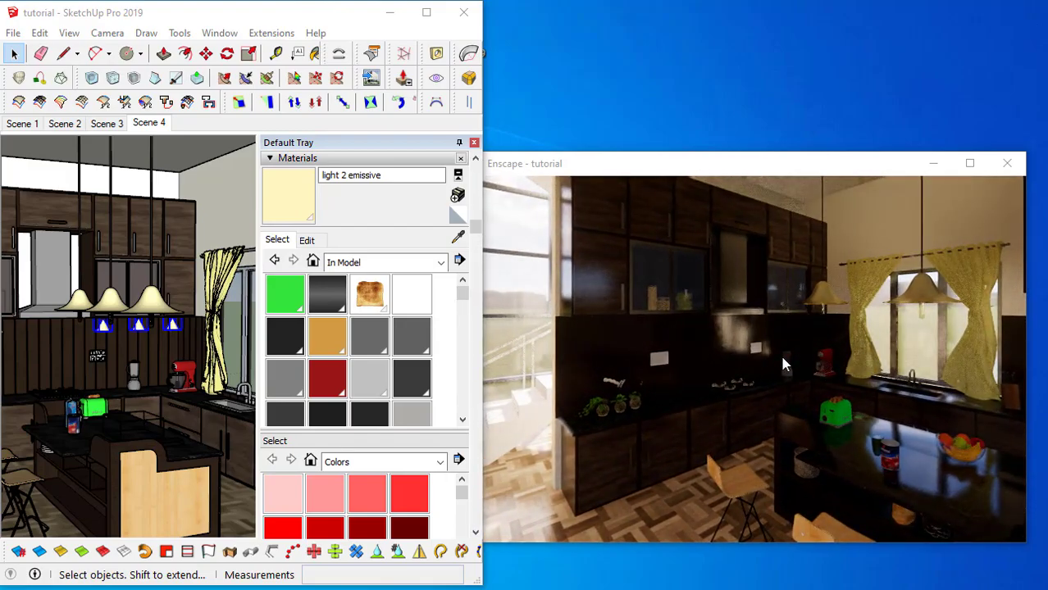
left_click_drag(546, 342, 596, 387)
left_click_drag(552, 324, 492, 304)
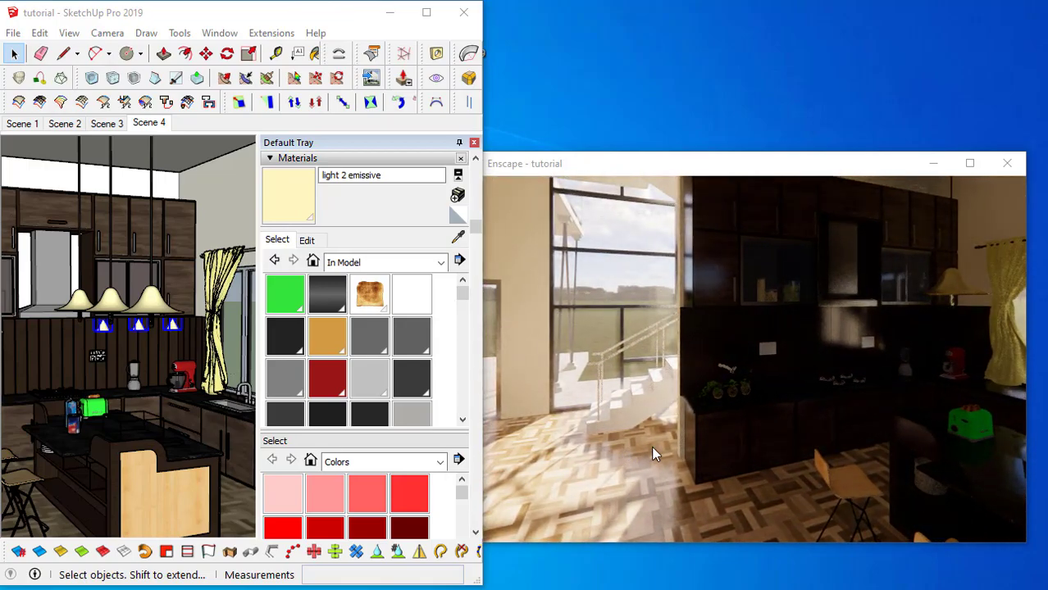
scroll(743, 355, "up", 3)
left_click_drag(743, 356, 733, 382)
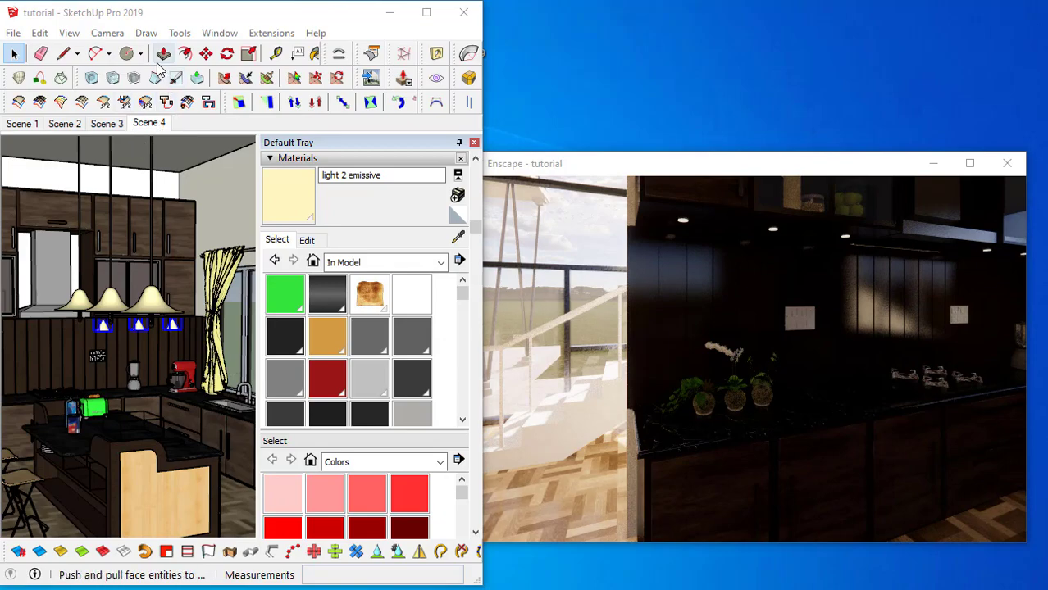
- Adjust the render's time of day and inspect the round lights and wall panelling up close
mouse_move(733, 355)
right_mouse_down()
mouse_move(753, 349)
mouse_move(734, 354)
right_mouse_up()
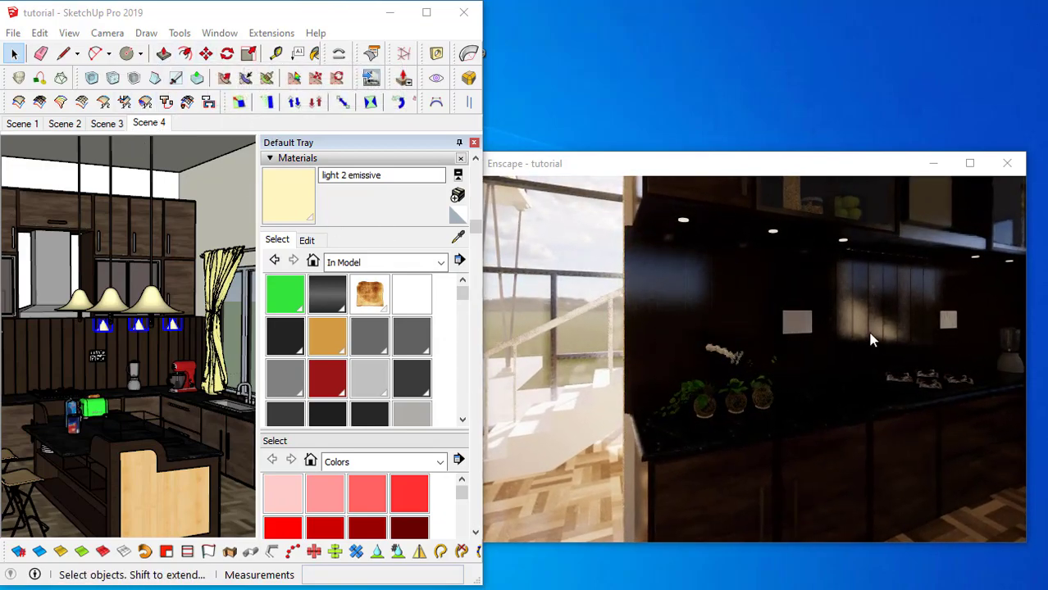
mouse_move(826, 292)
right_mouse_down("shift")
mouse_move(761, 290)
mouse_move(857, 290)
mouse_move(679, 290)
right_mouse_up("shift")
left_click_drag(785, 296, 807, 291)
key("s")
key("w")
key("w")
left_click_drag(548, 322, 549, 284)
key("w")
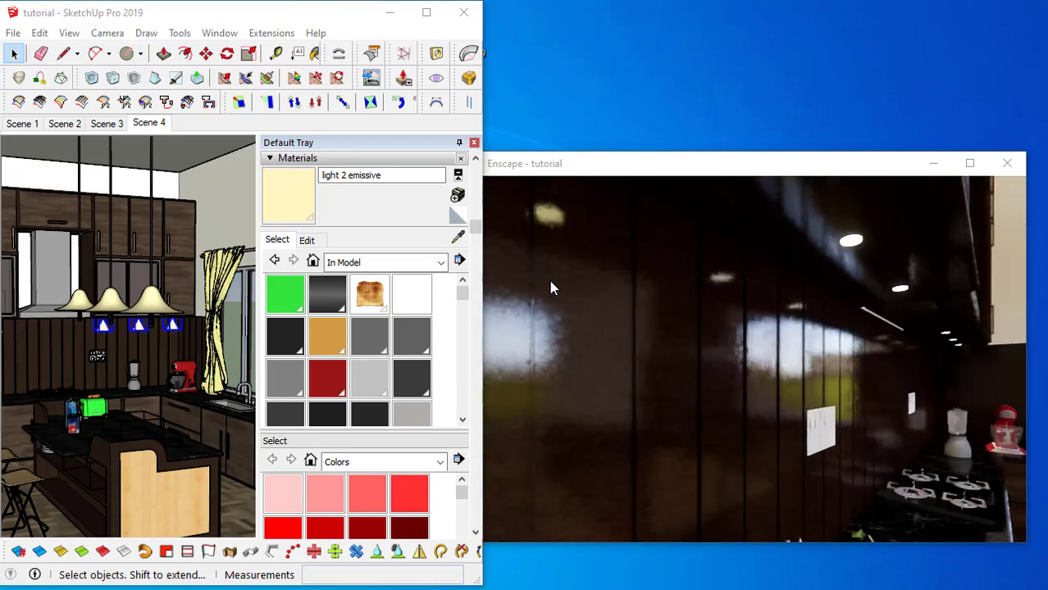
key("s")
mouse_move(640, 262)
left_mouse_down()
mouse_move(705, 285)
mouse_move(695, 324)
left_mouse_up()
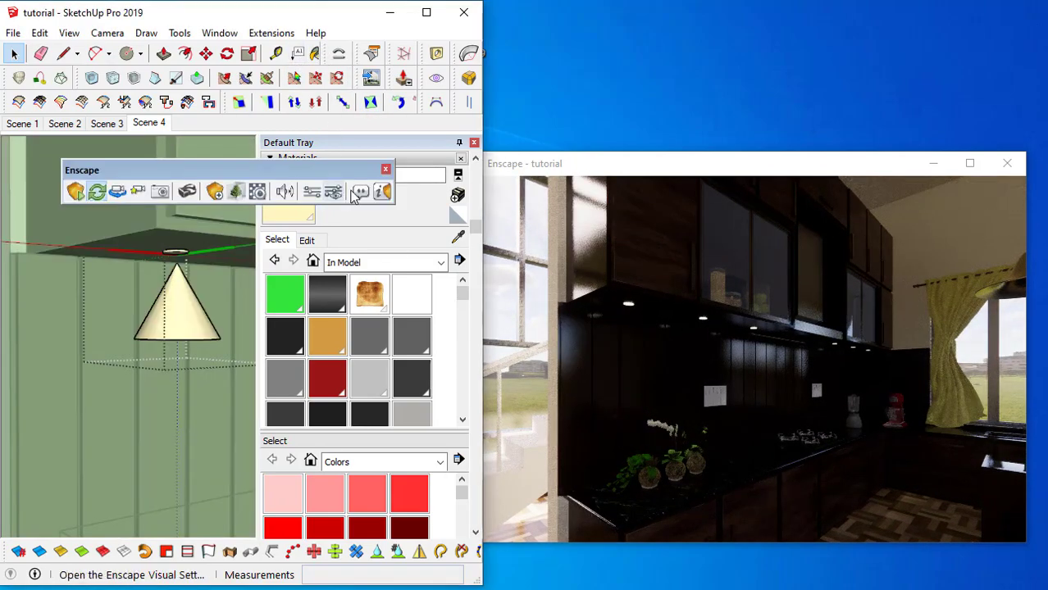
- Set the spotlight's luminous intensity to 174,443 cd and its beam angle to 62.8° in Enscape Objects
left_click(283, 191)
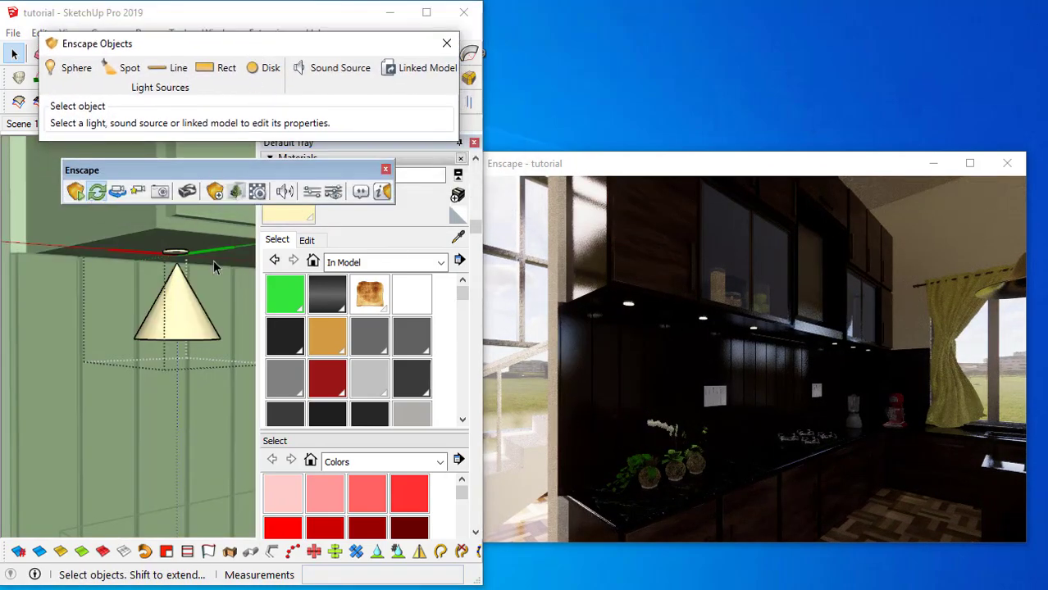
left_click(195, 325)
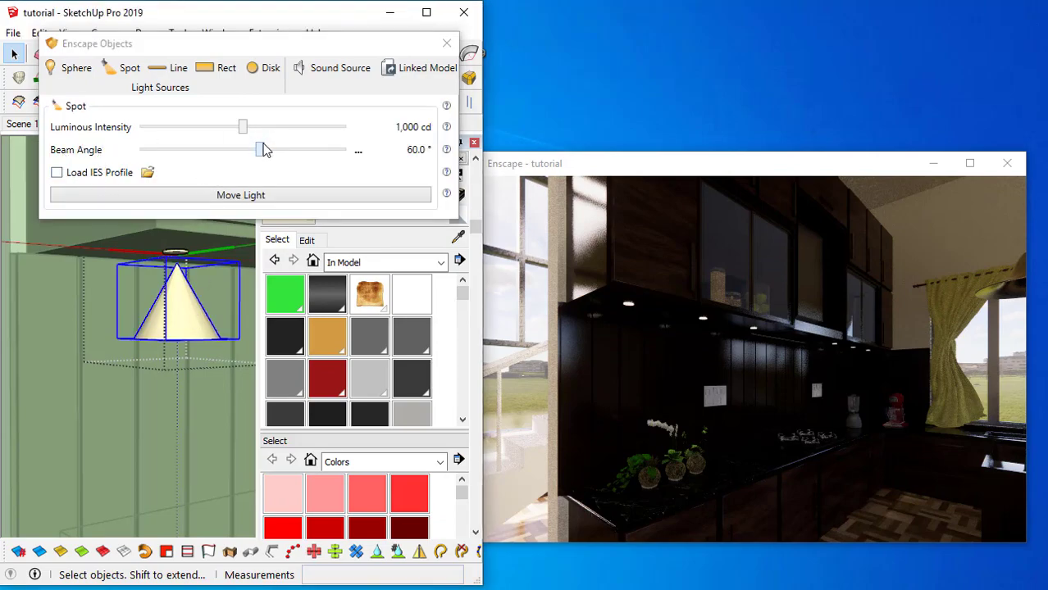
left_click_drag(247, 133, 325, 141)
scroll(176, 265, "up", 3)
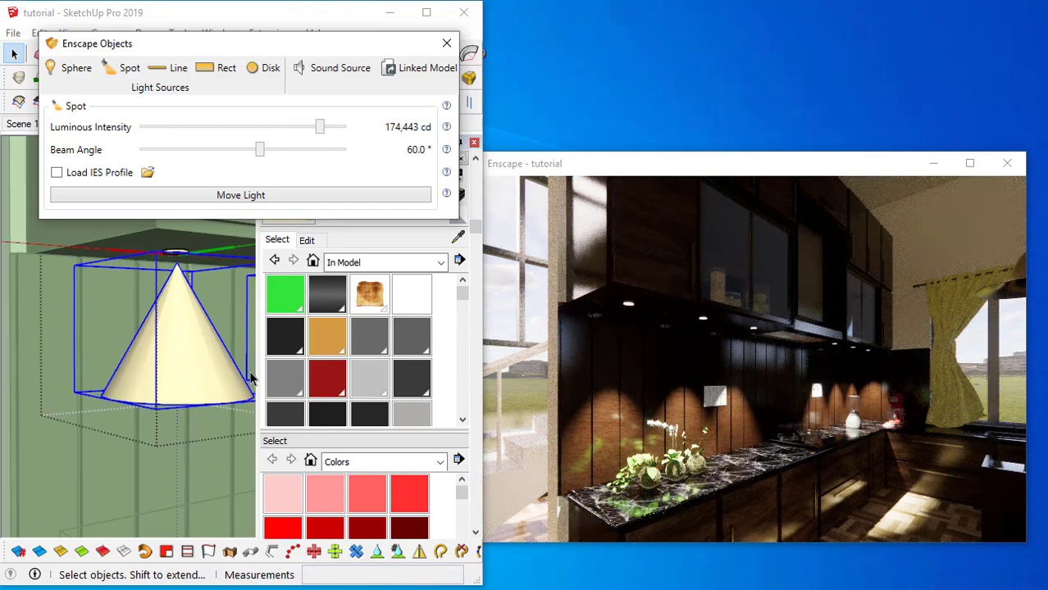
mouse_move(265, 152)
left_mouse_down()
mouse_move(332, 152)
mouse_move(269, 160)
left_mouse_up()
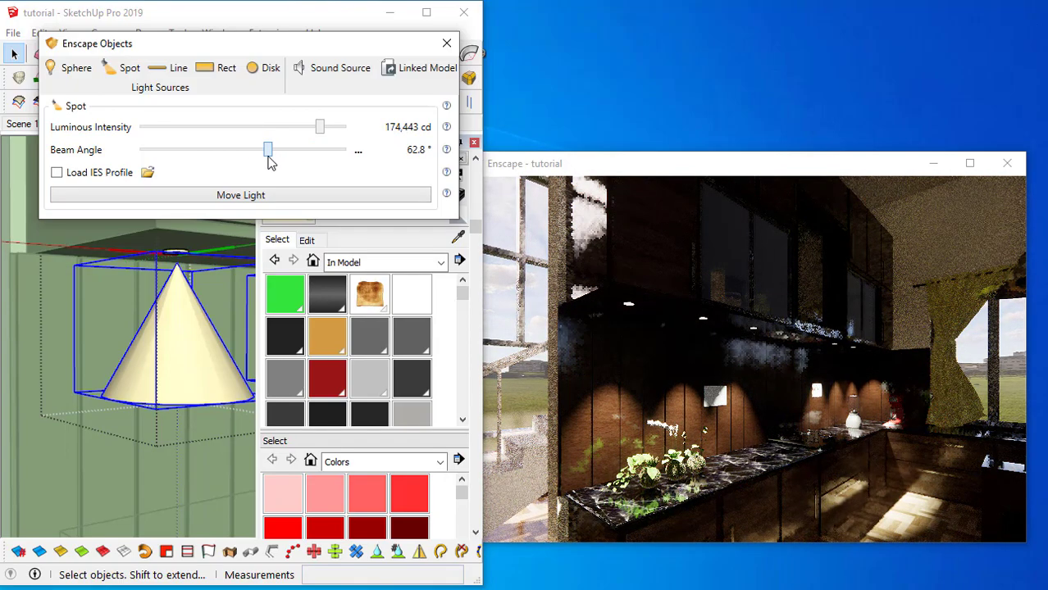
- Compare the beam preview images in the ies-lights-pack folder in File Explorer and load the display.ies profile for the spotlight
left_click(57, 173)
left_click(541, 391)
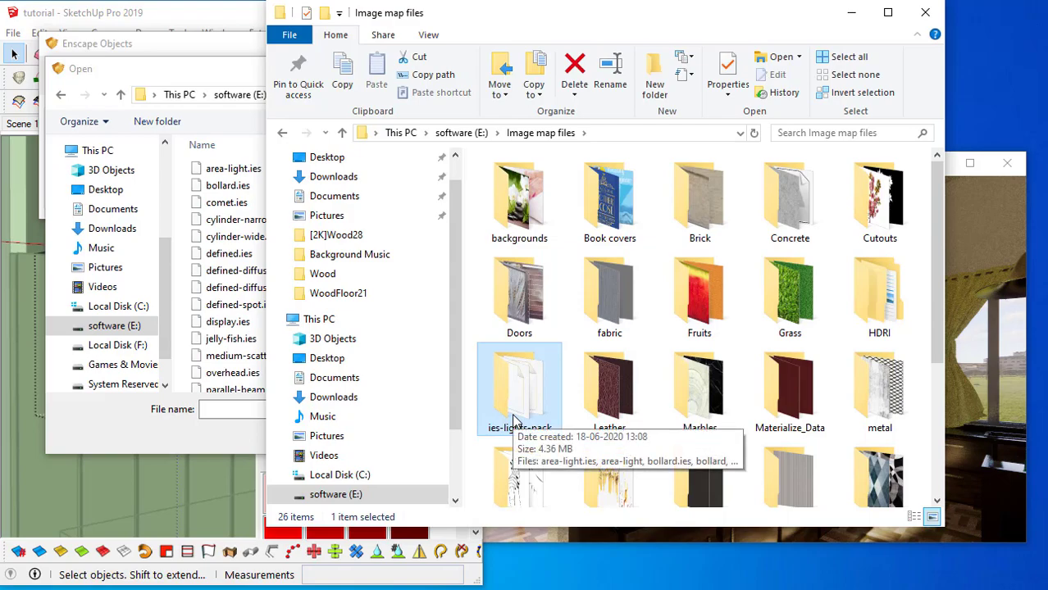
double_click(514, 420)
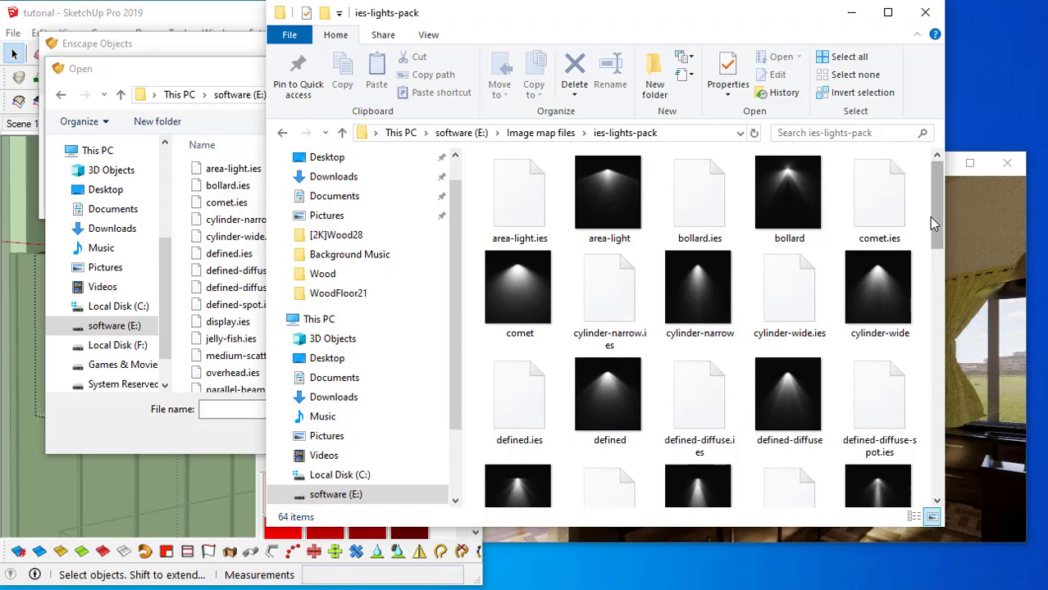
left_click_drag(934, 222, 938, 283)
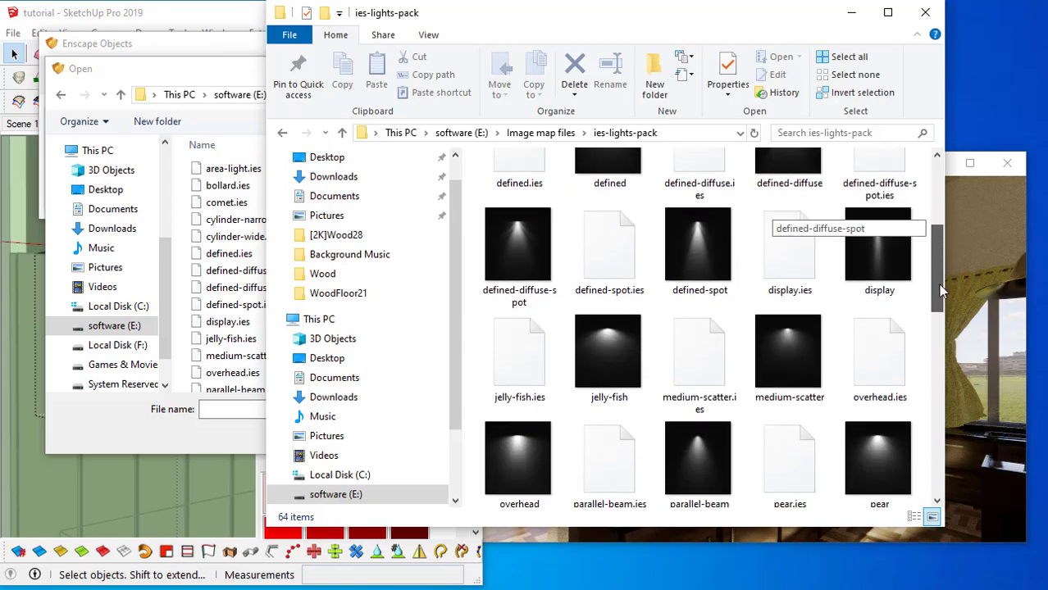
left_click(873, 229)
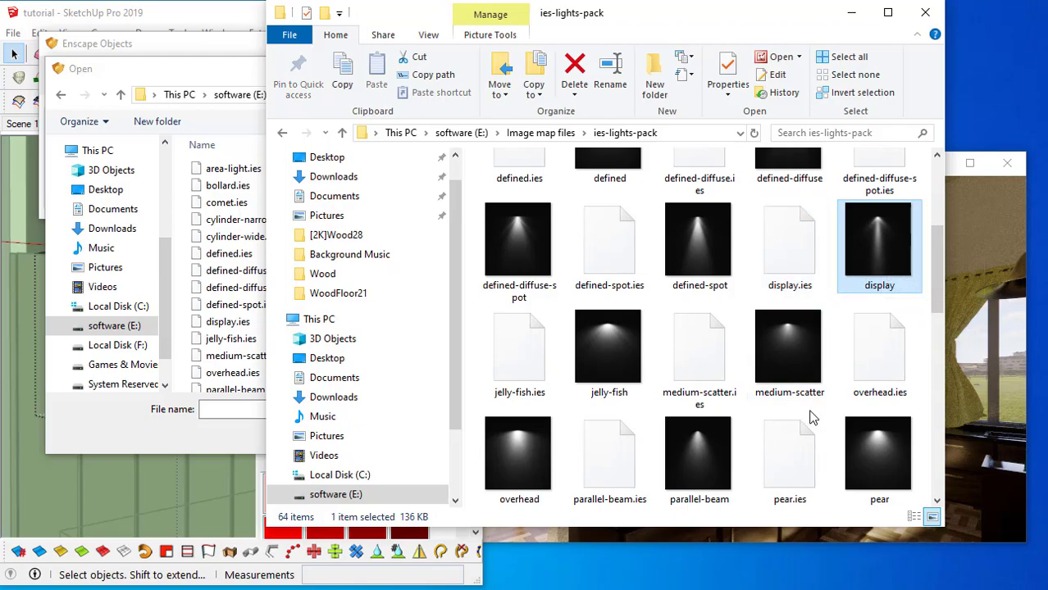
left_click(847, 15)
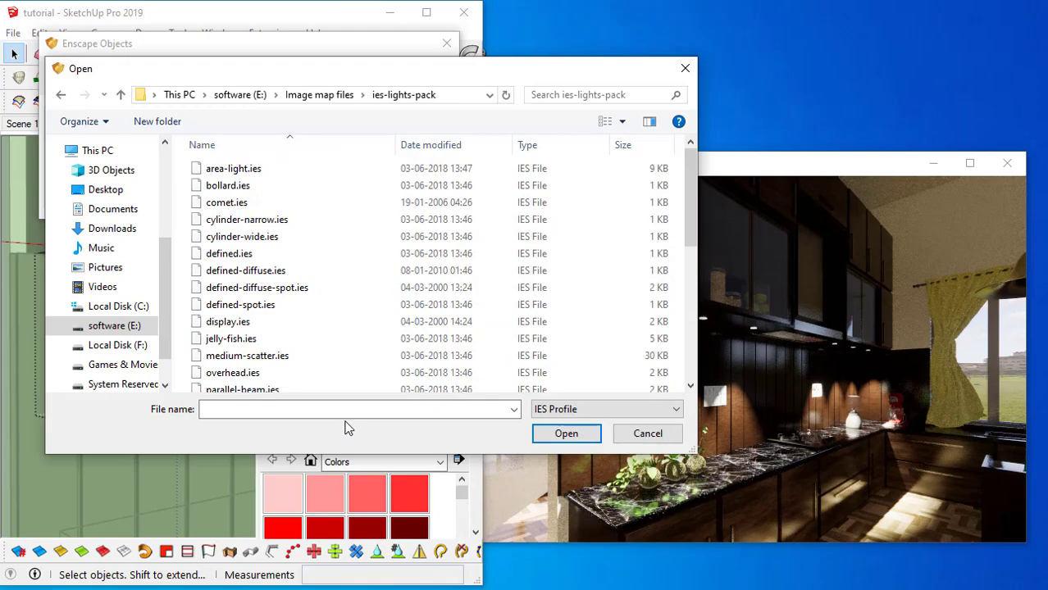
left_click(230, 322)
left_click(566, 433)
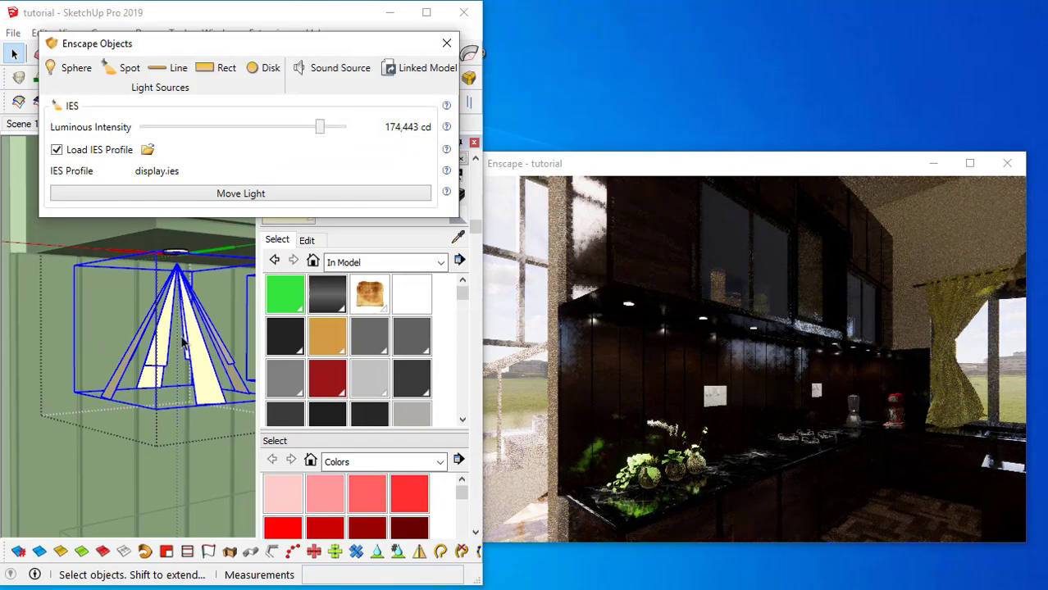
- View the whole kitchen in the render and raise the IES light's luminous intensity to 373,252 cd
mouse_move(208, 344)
middle_mouse_down()
mouse_move(224, 346)
mouse_move(192, 362)
mouse_move(154, 293)
middle_mouse_up()
mouse_move(799, 381)
left_mouse_down()
mouse_move(857, 340)
mouse_move(873, 361)
left_mouse_up()
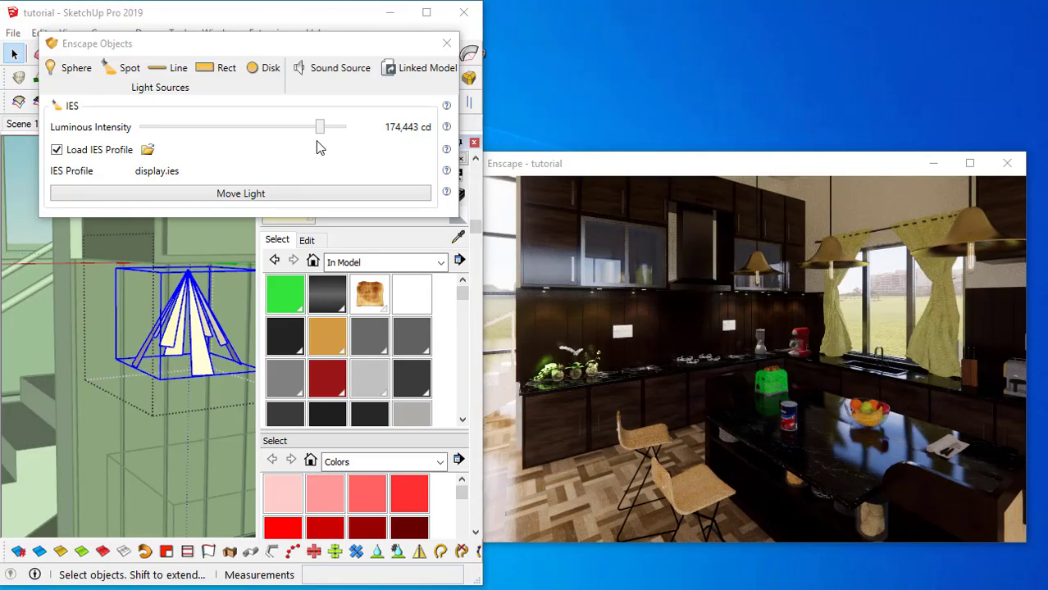
mouse_move(324, 133)
left_mouse_down()
mouse_move(340, 133)
mouse_move(331, 129)
left_mouse_up()
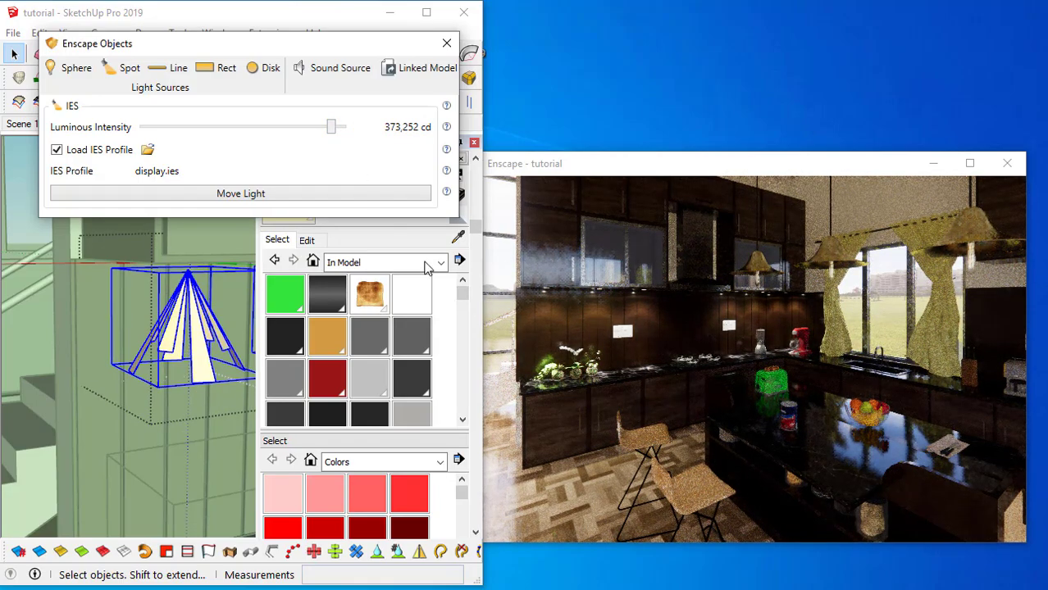
- Raise the IES light's luminous intensity to 463,860 cd and look around the kitchen from the cooking wall to the fridge
left_click_drag(754, 359, 646, 450)
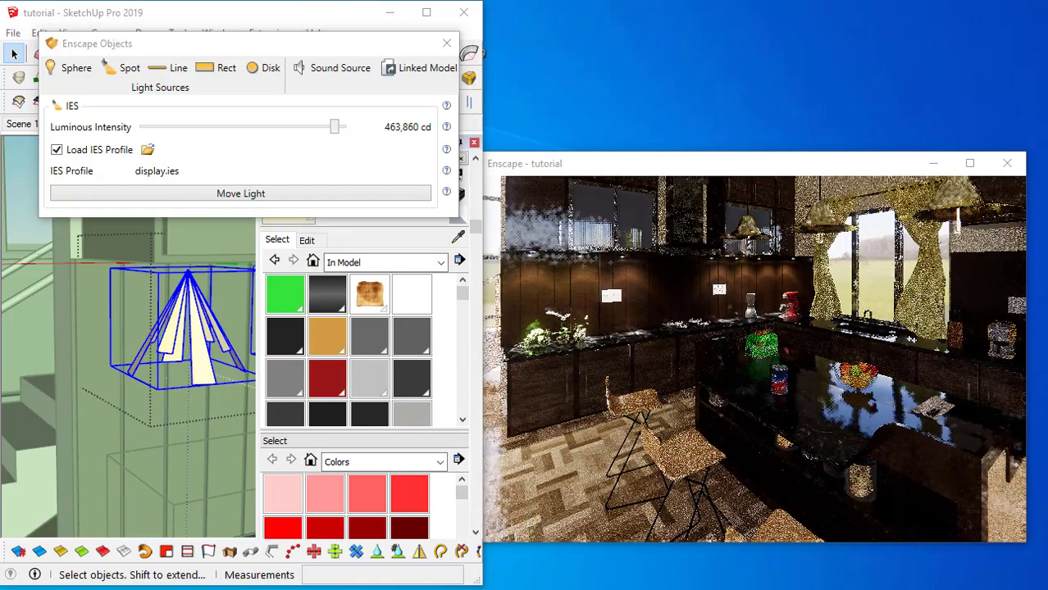
key("w")
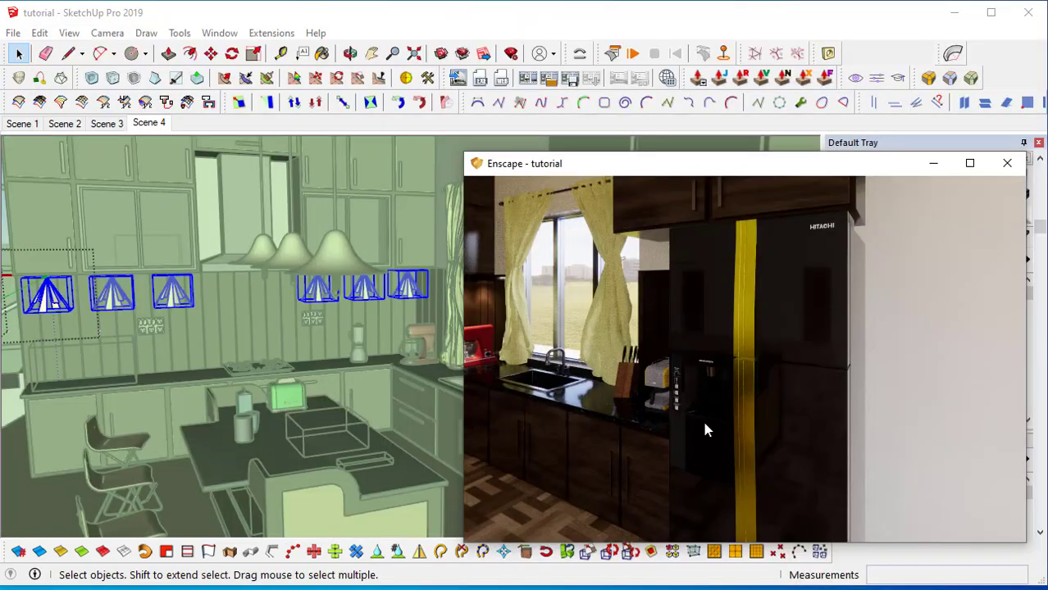
left_click_drag(705, 424, 732, 247)
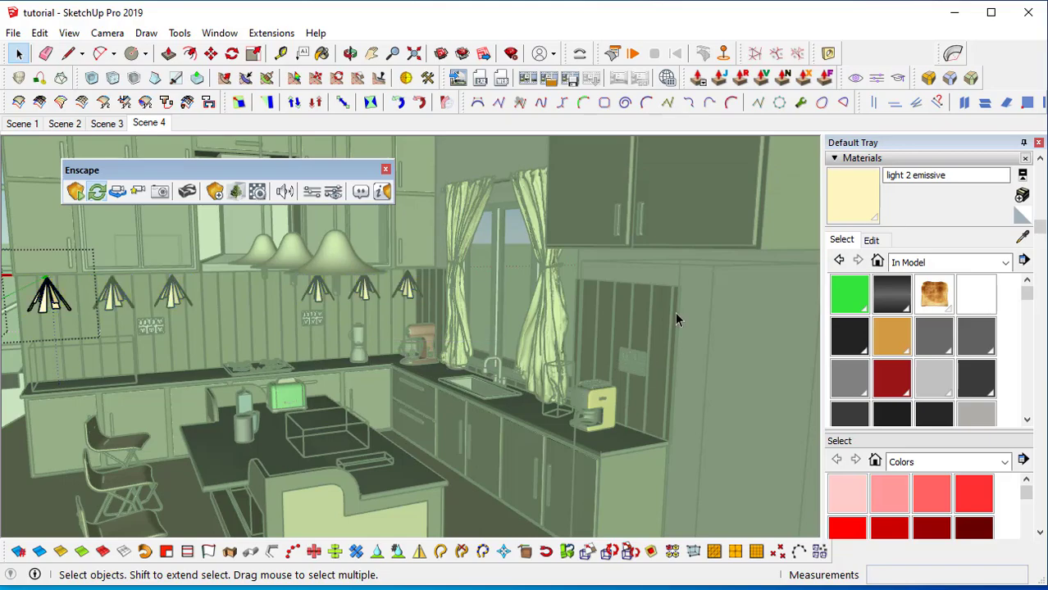
middle_click_drag(675, 318, 721, 346)
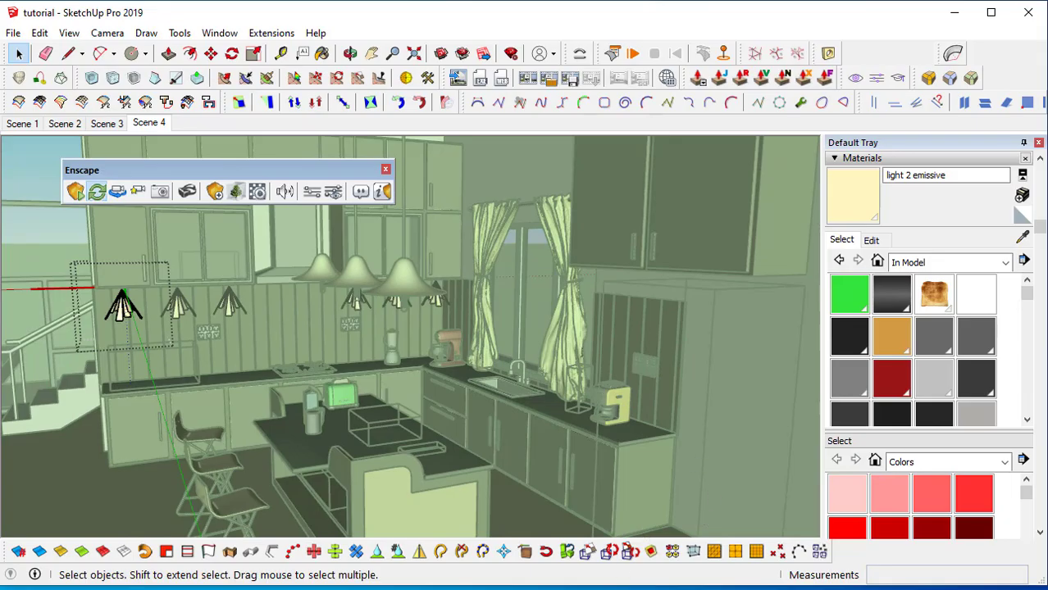
- Arrange the SketchUp and Enscape windows side by side without overlap and frame the whole kitchen in the render
left_click(497, 588)
mouse_move(459, 589)
left_click(525, 562)
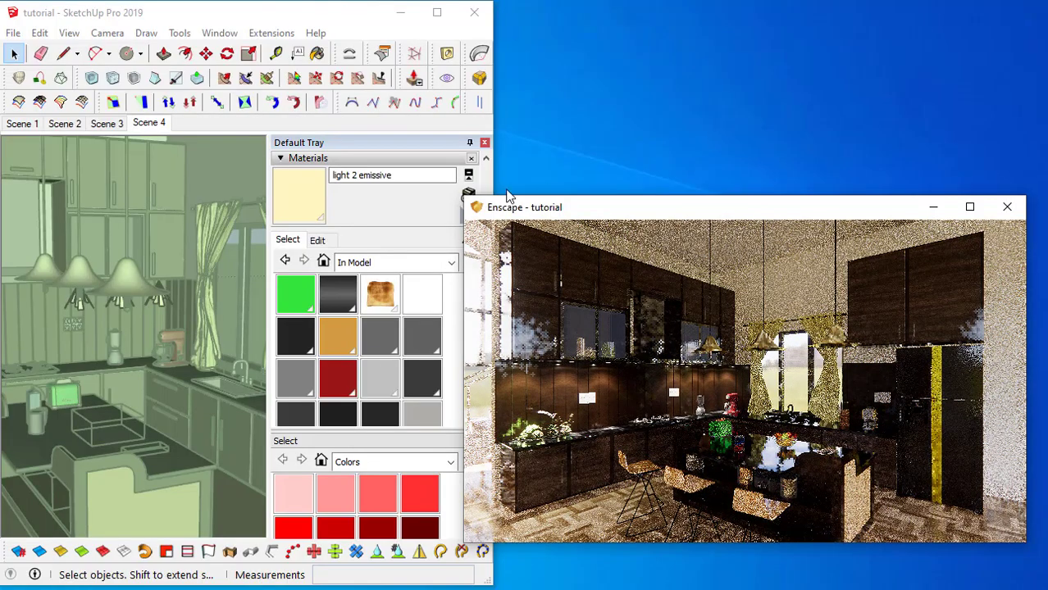
left_click_drag(467, 194, 508, 215)
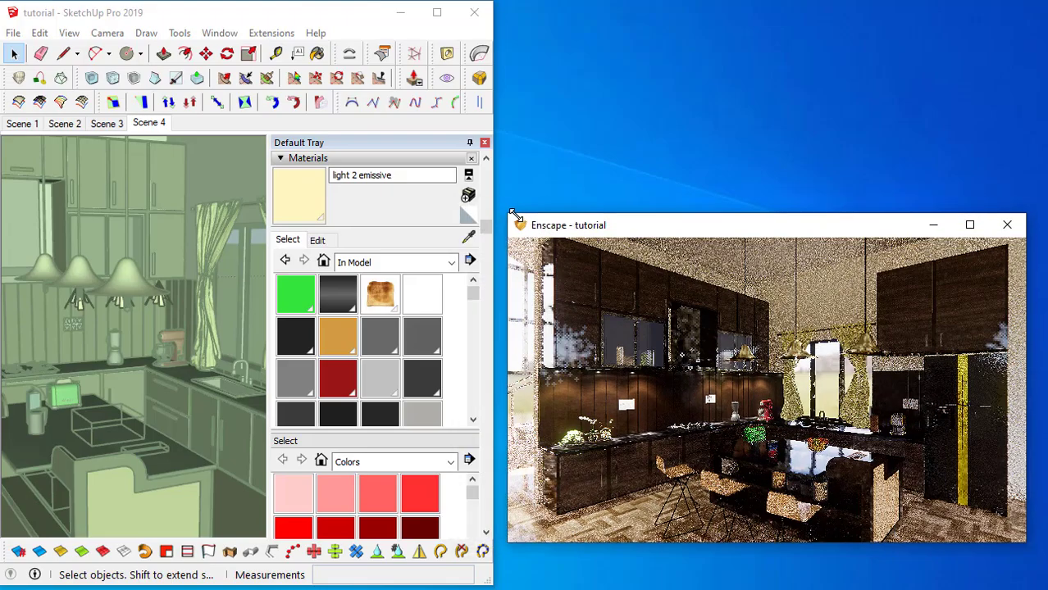
left_click_drag(736, 235, 751, 39)
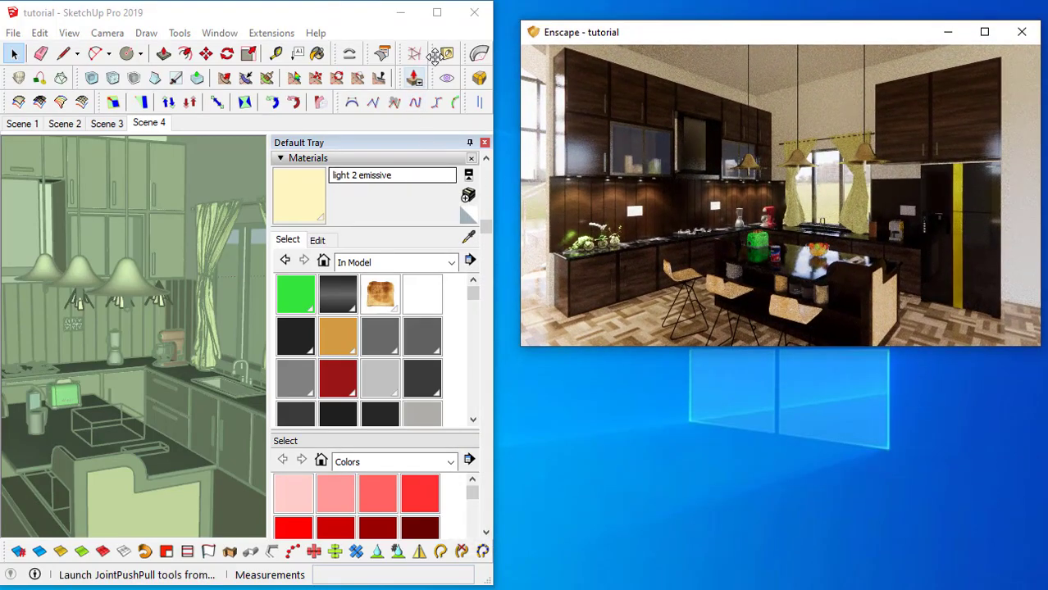
left_click_drag(492, 104, 517, 104)
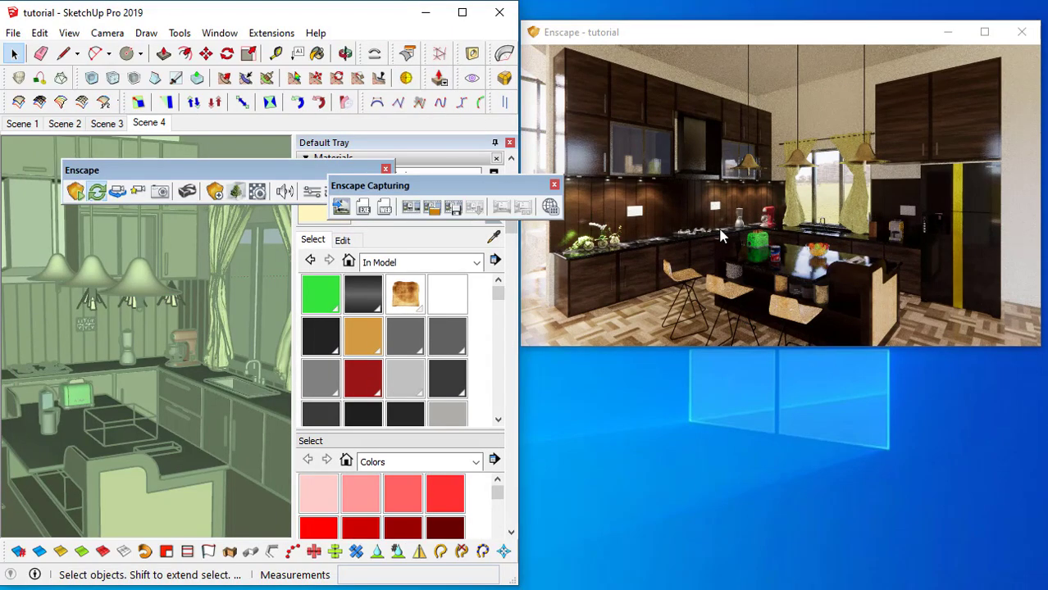
mouse_move(812, 204)
left_mouse_down()
mouse_move(750, 233)
mouse_move(899, 259)
left_mouse_up()
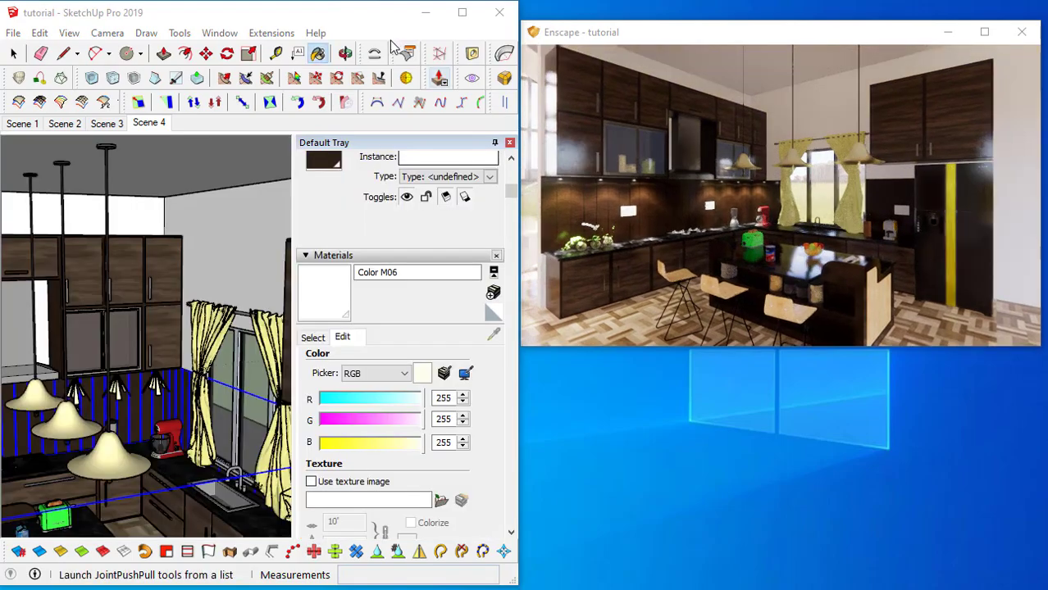
- Reposition the Enscape and Enscape Capturing toolbars over the model view so all their commands are reachable
left_click(316, 33)
left_click(335, 8)
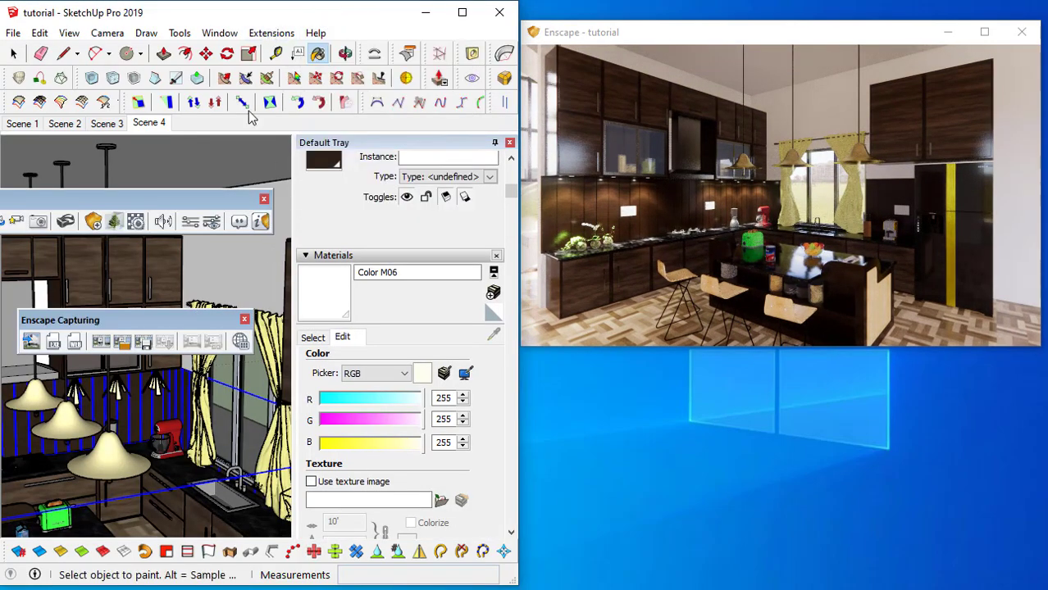
left_click_drag(157, 202, 269, 171)
left_click_drag(191, 321, 212, 303)
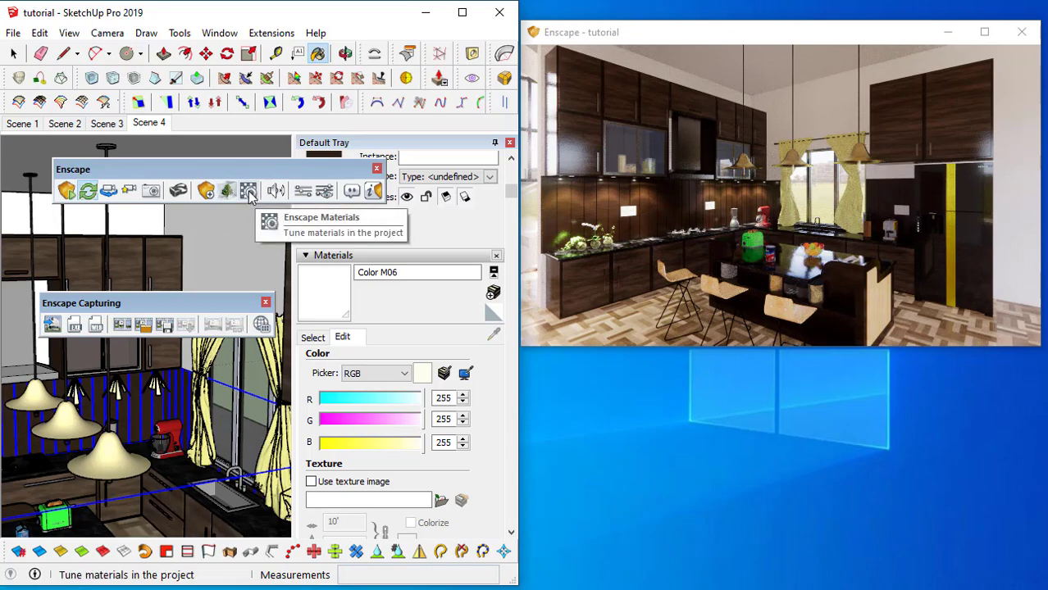
- Open Enscape's Visual Settings beside the render and review the Rendering, Image, Atmosphere and Capture settings
left_click(311, 200)
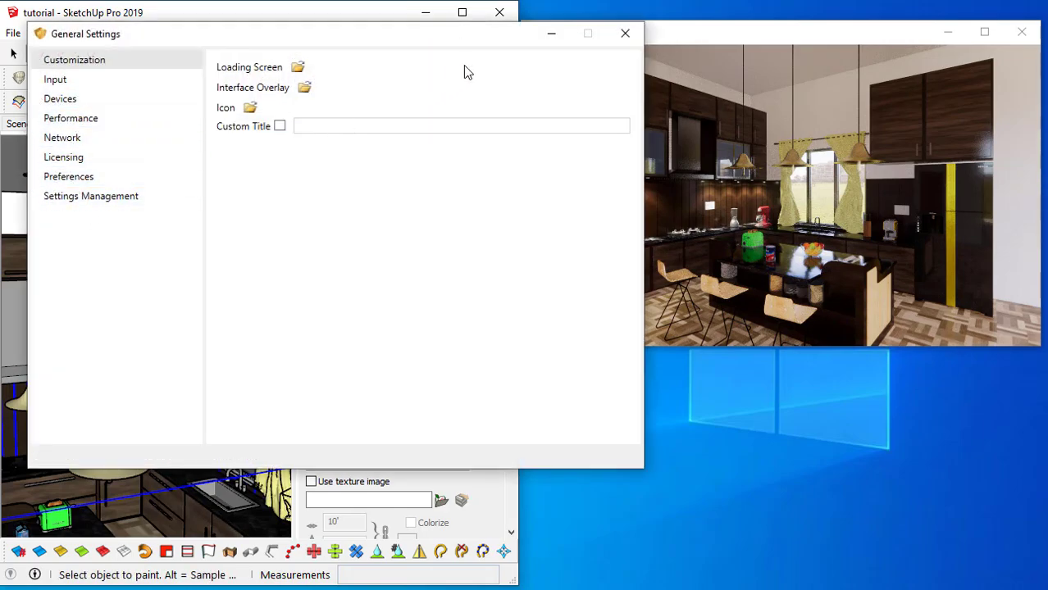
left_click(623, 33)
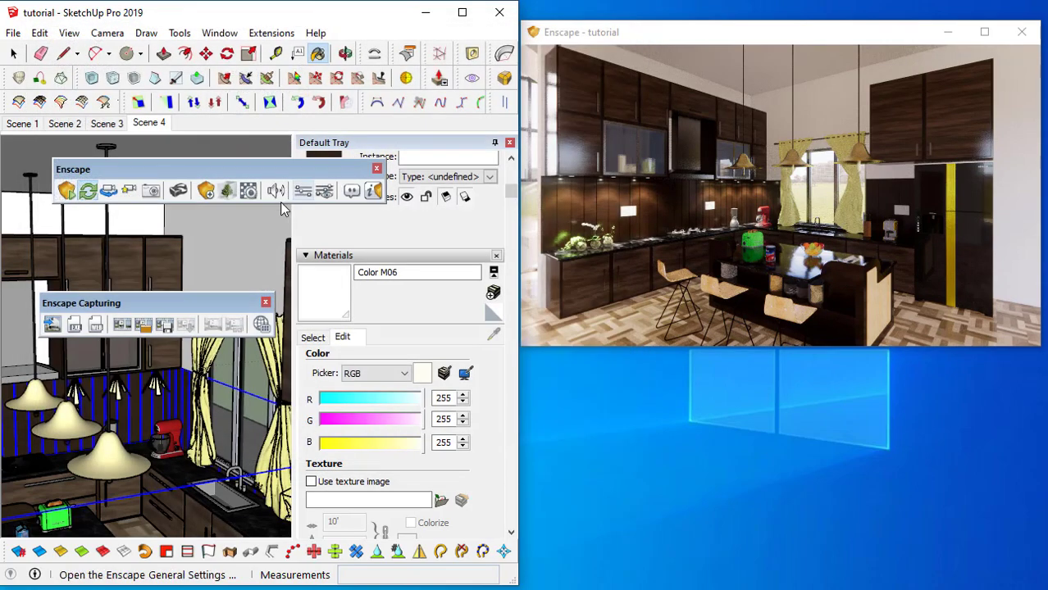
left_click(325, 191)
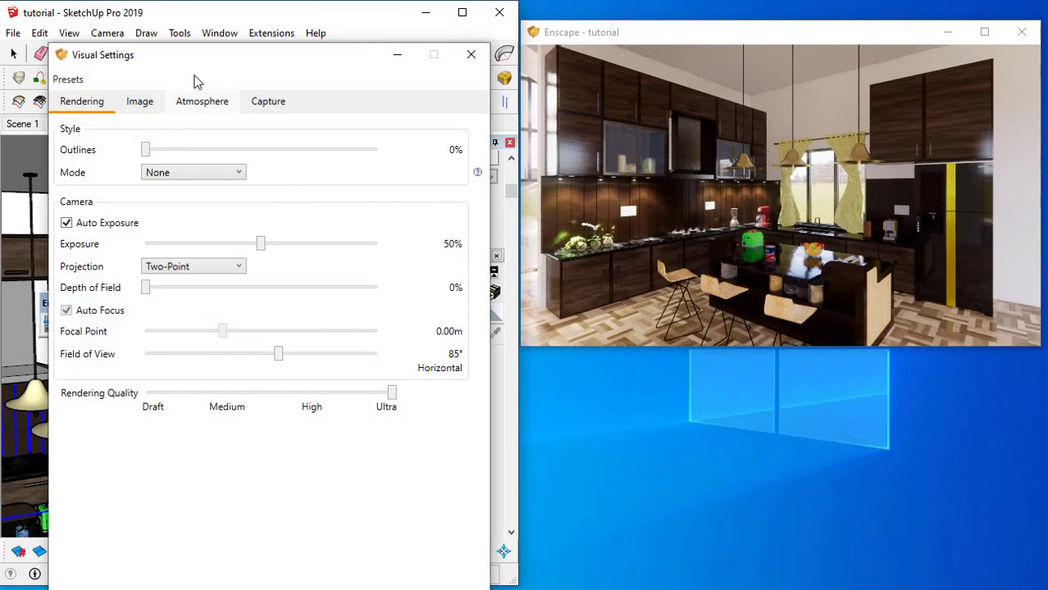
left_click_drag(204, 59, 192, 41)
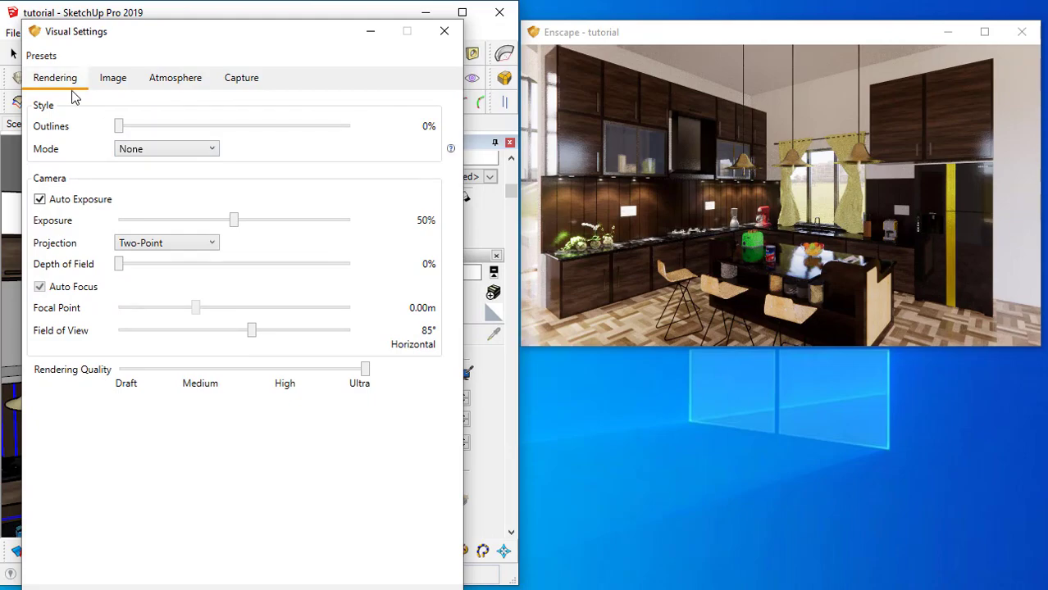
left_click(108, 81)
left_click(160, 84)
left_click(228, 82)
left_click(51, 82)
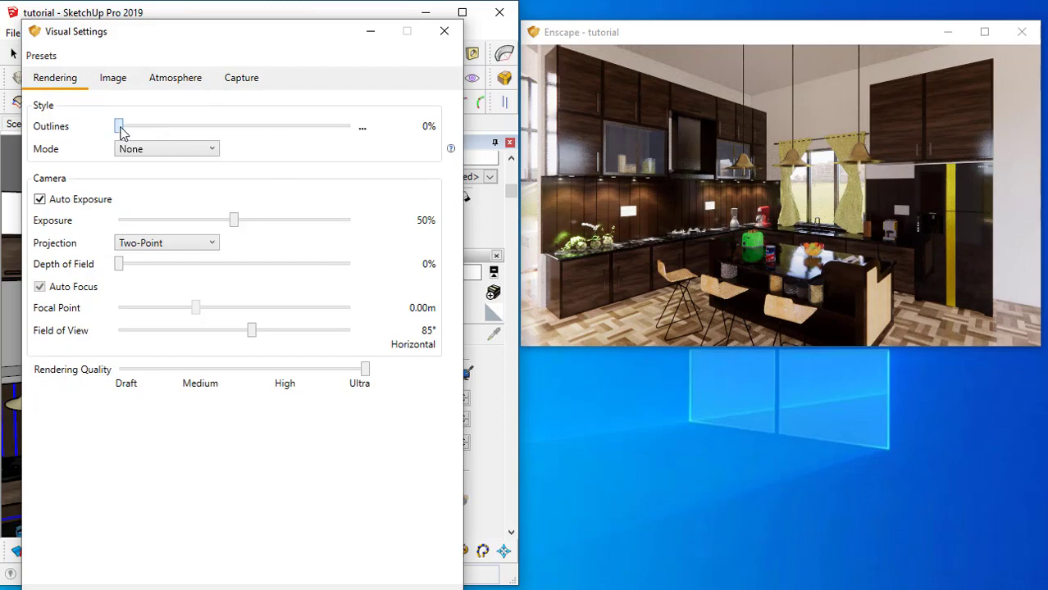
- Try outlines at 100% on the render, reset them to 0%, and keep the style mode at None
left_click_drag(150, 128, 368, 134)
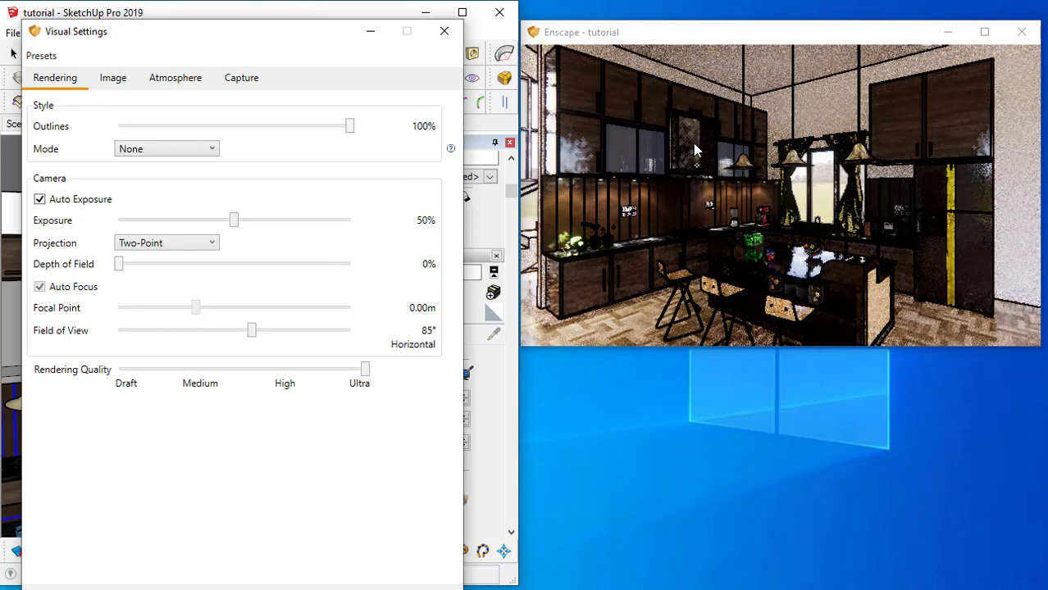
left_click_drag(350, 128, 68, 132)
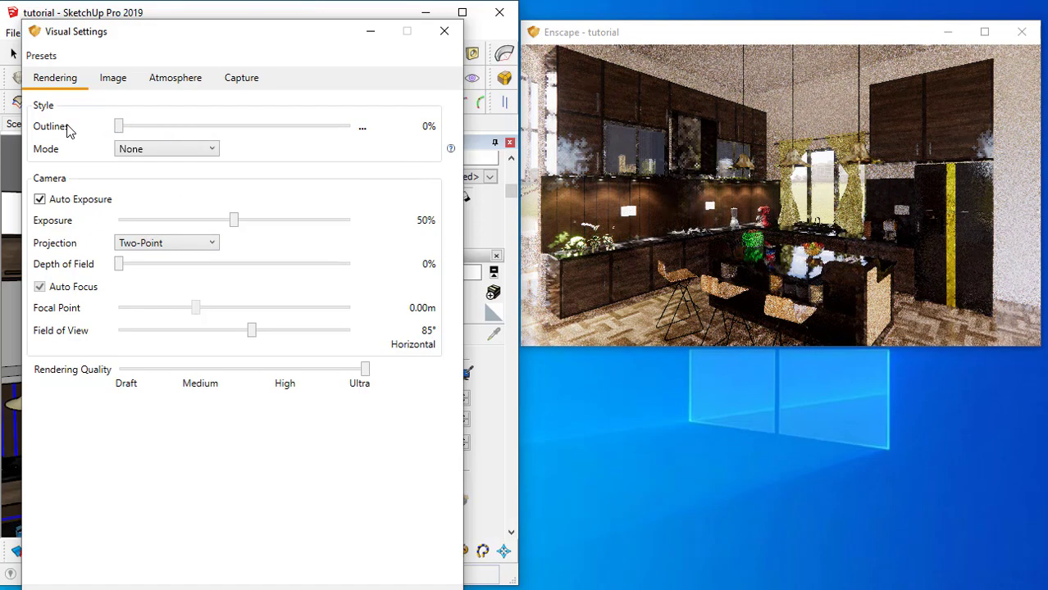
left_click(193, 151)
left_click(144, 155)
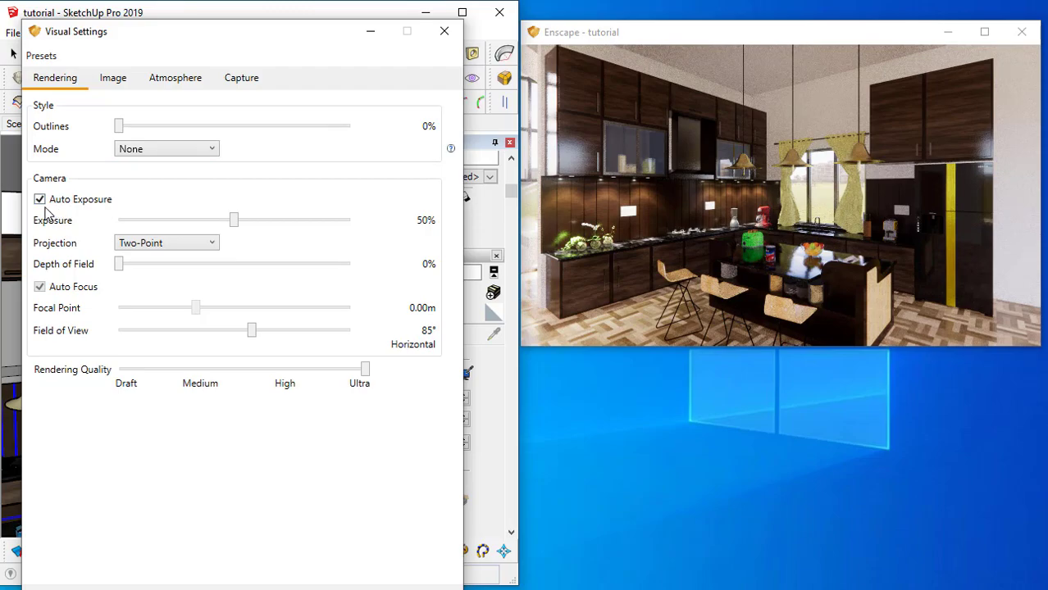
- Compare the render with Auto Exposure off, set the exposure to 41% and re-enable Auto Exposure
mouse_move(845, 167)
left_mouse_down()
mouse_move(884, 177)
mouse_move(847, 172)
left_mouse_up()
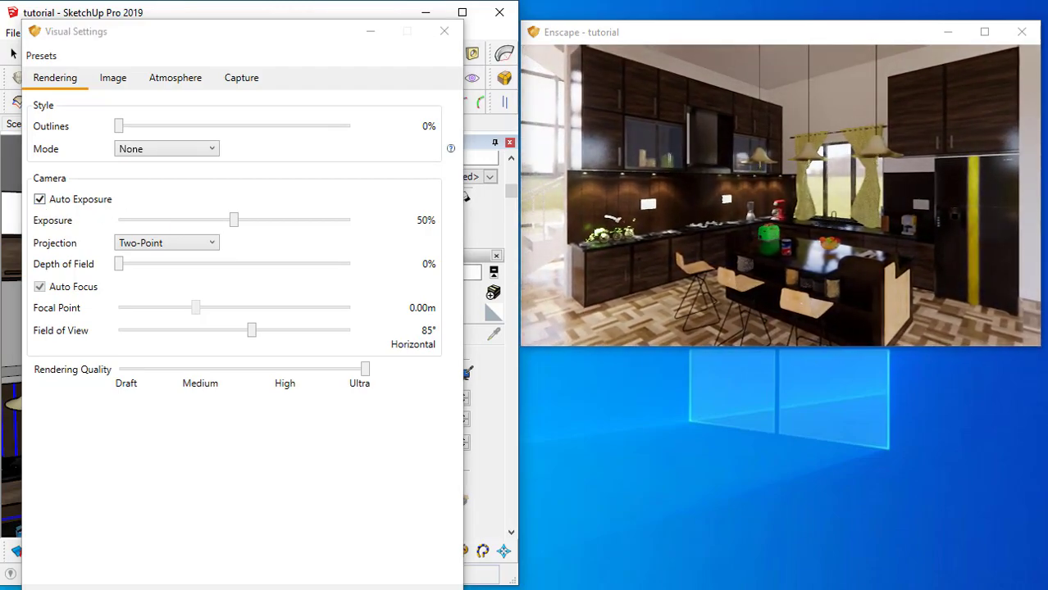
left_click(41, 200)
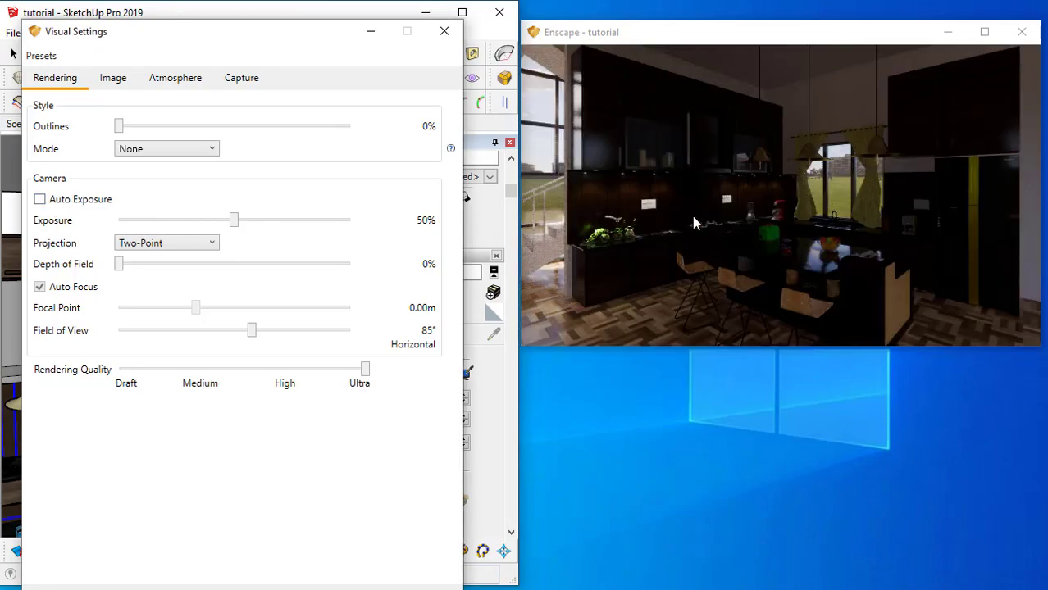
left_click_drag(233, 219, 144, 223)
left_click(72, 199)
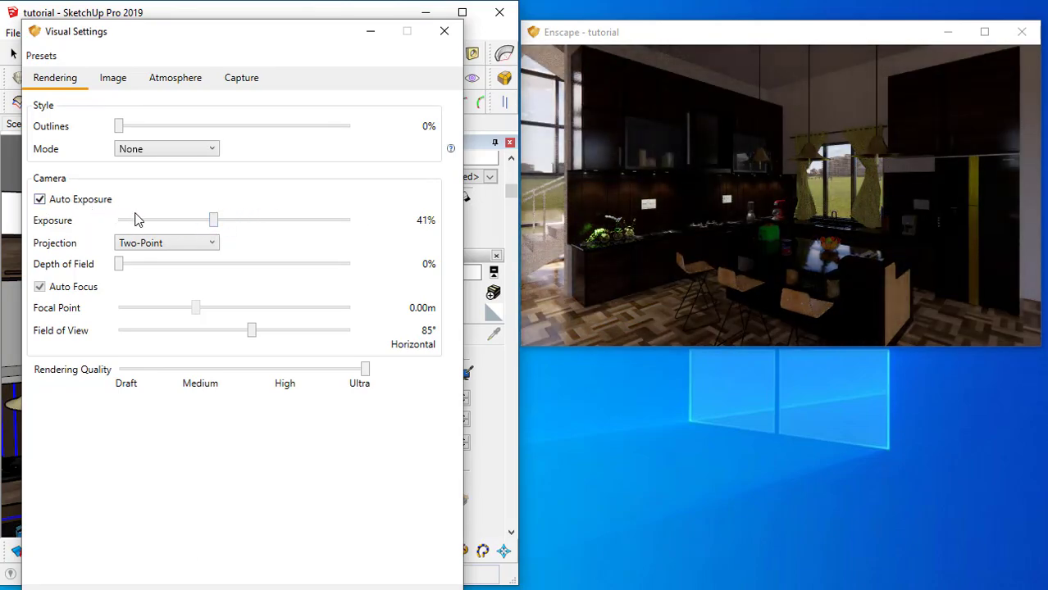
left_click_drag(781, 210, 799, 236)
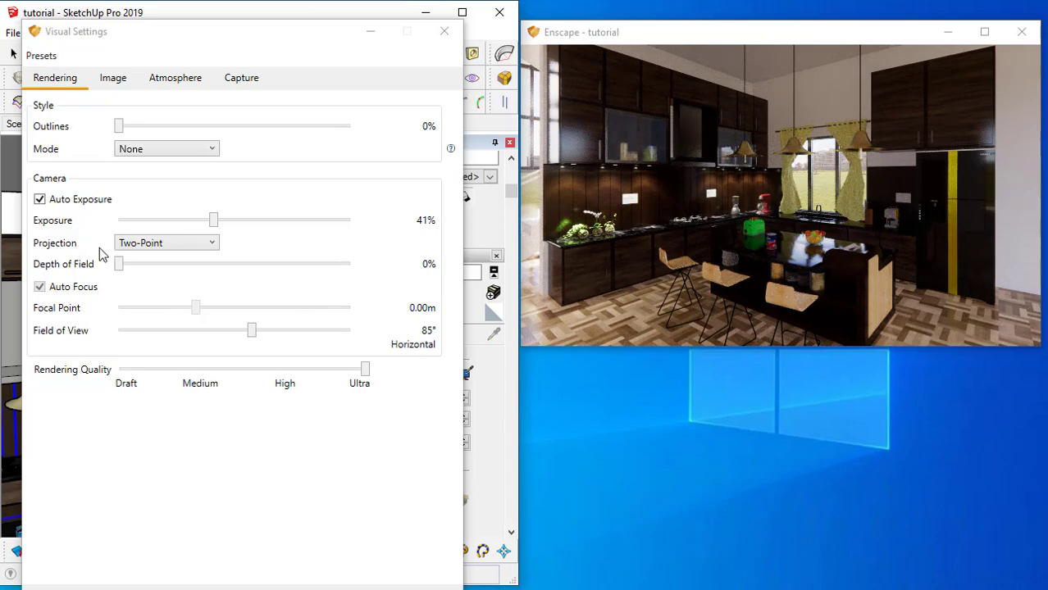
- Try the Perspective camera projection with the render view tilted, and restore the Two-Point projection
left_click(197, 247)
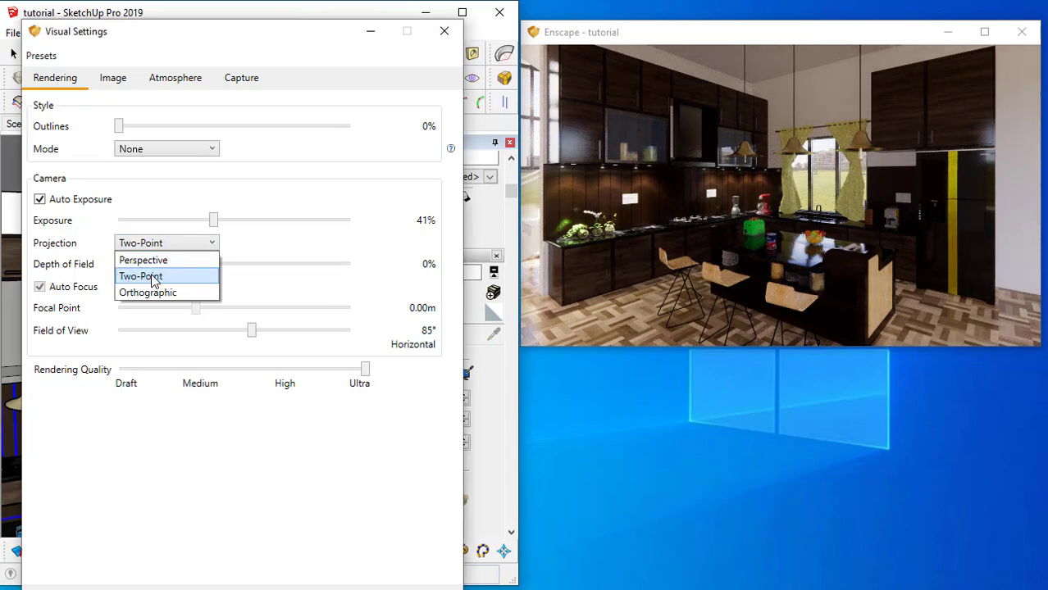
left_click(169, 260)
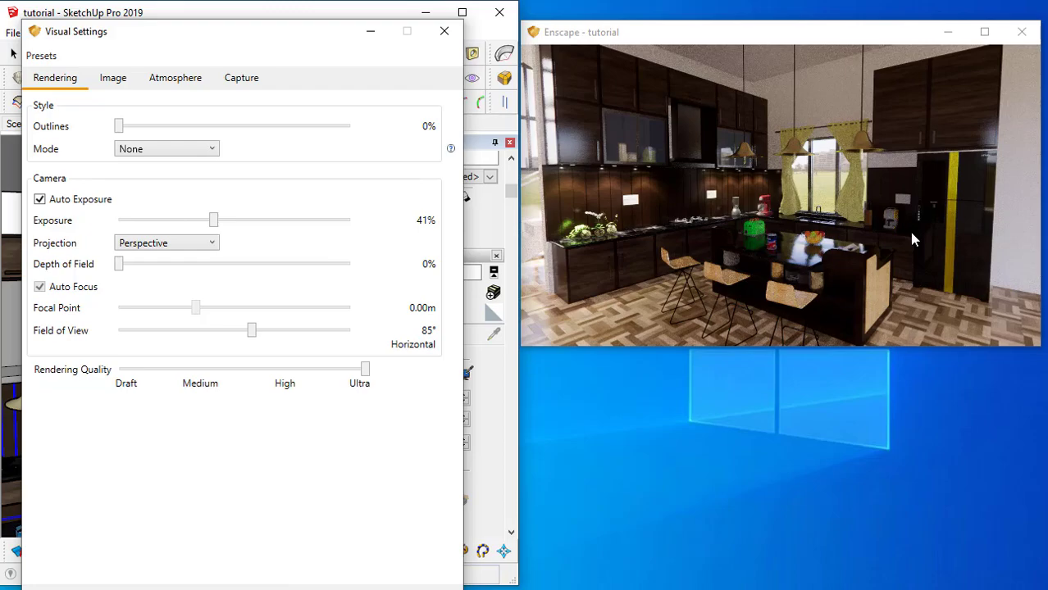
left_click_drag(841, 237, 830, 211)
left_click(167, 244)
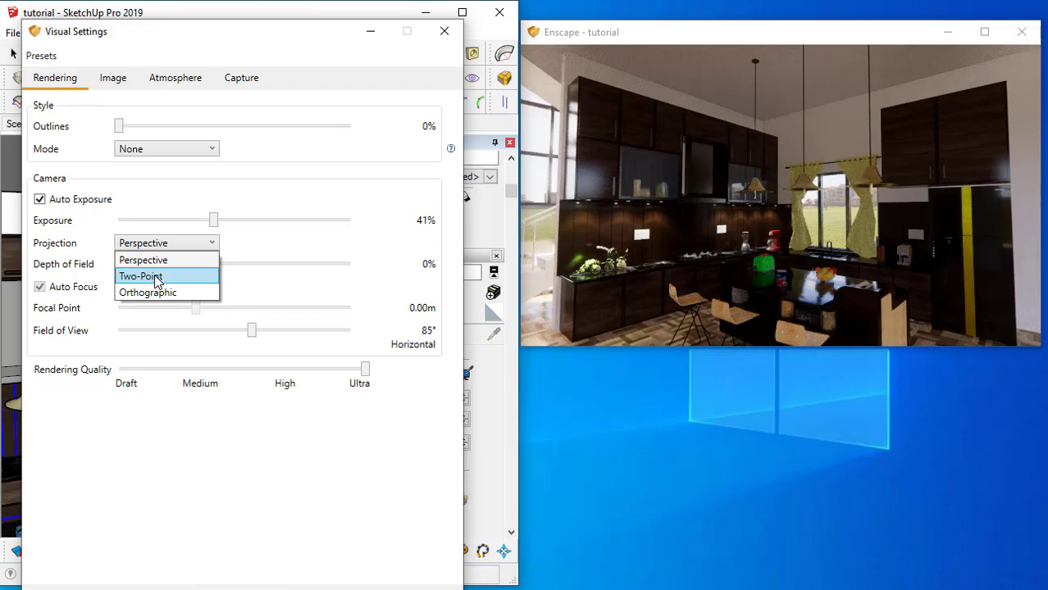
left_click(156, 279)
mouse_move(759, 212)
left_mouse_down()
mouse_move(762, 147)
mouse_move(762, 221)
left_mouse_up()
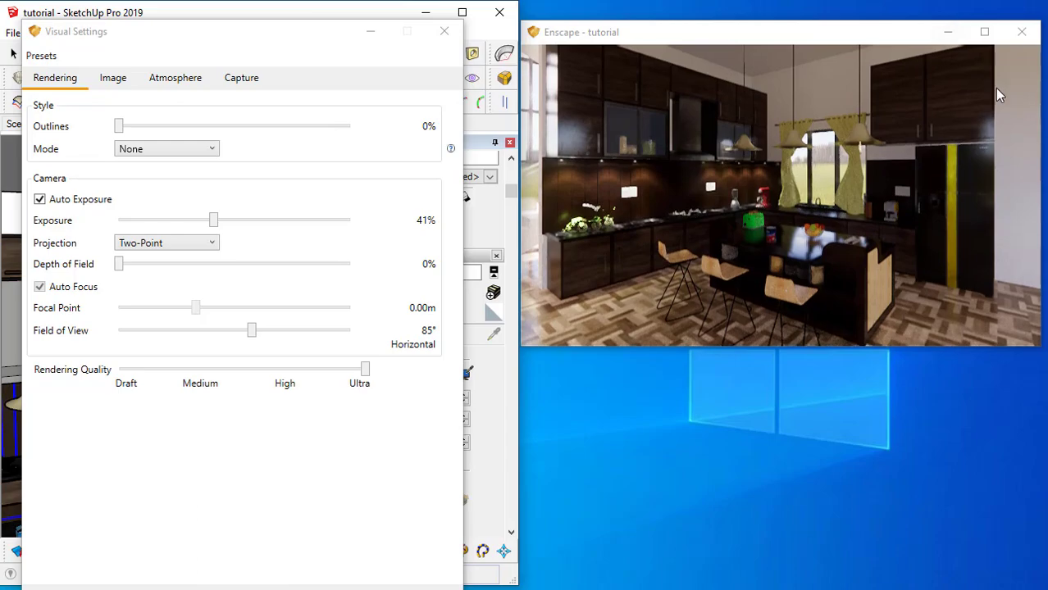
left_click_drag(901, 223, 901, 215)
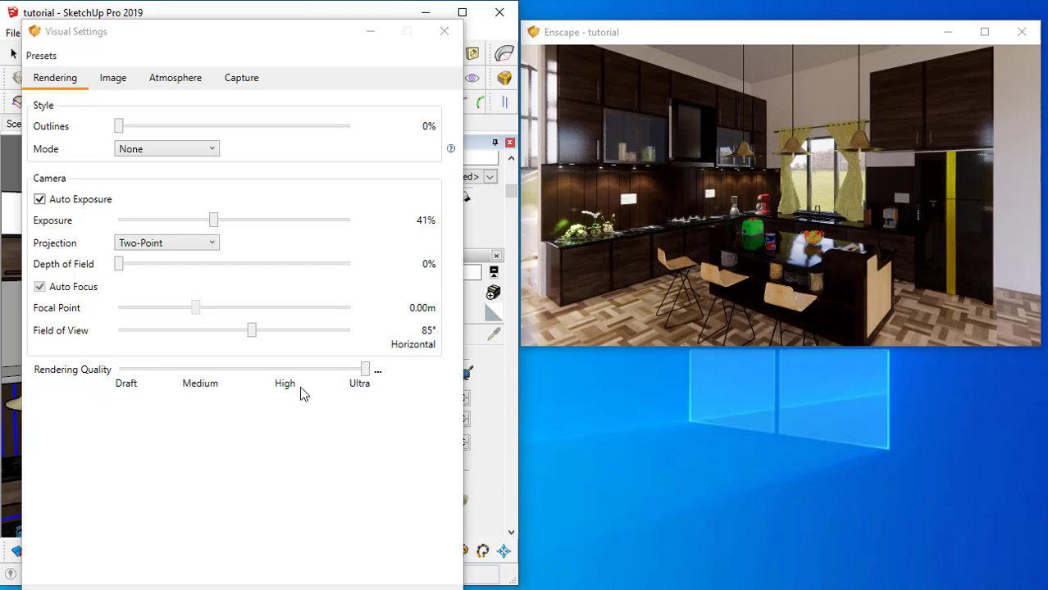
- Try the bloom effect at 64% on the render and restore it to 15%
left_click(115, 82)
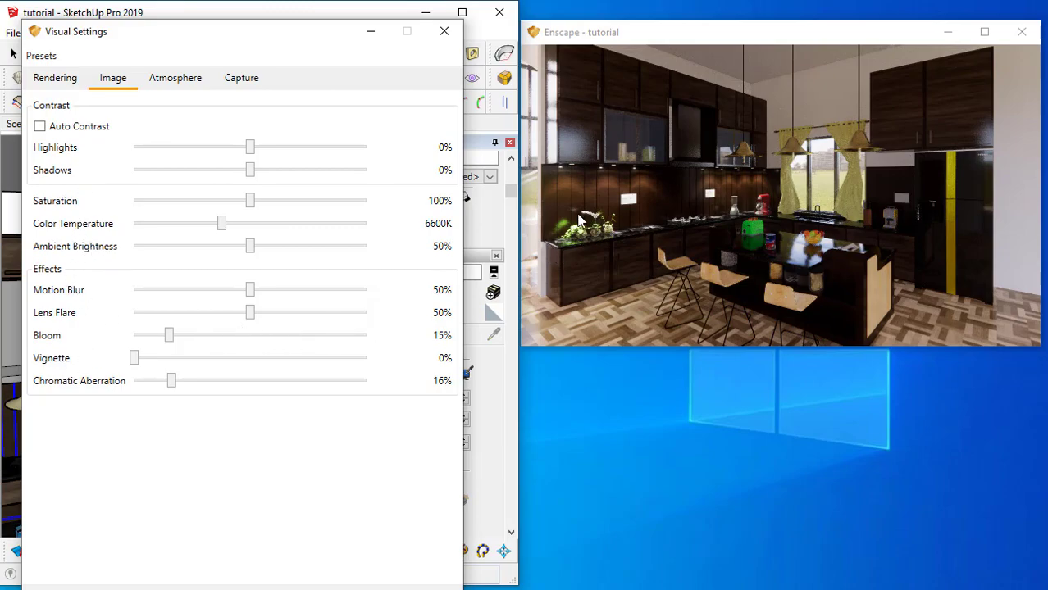
left_click_drag(168, 340, 283, 344)
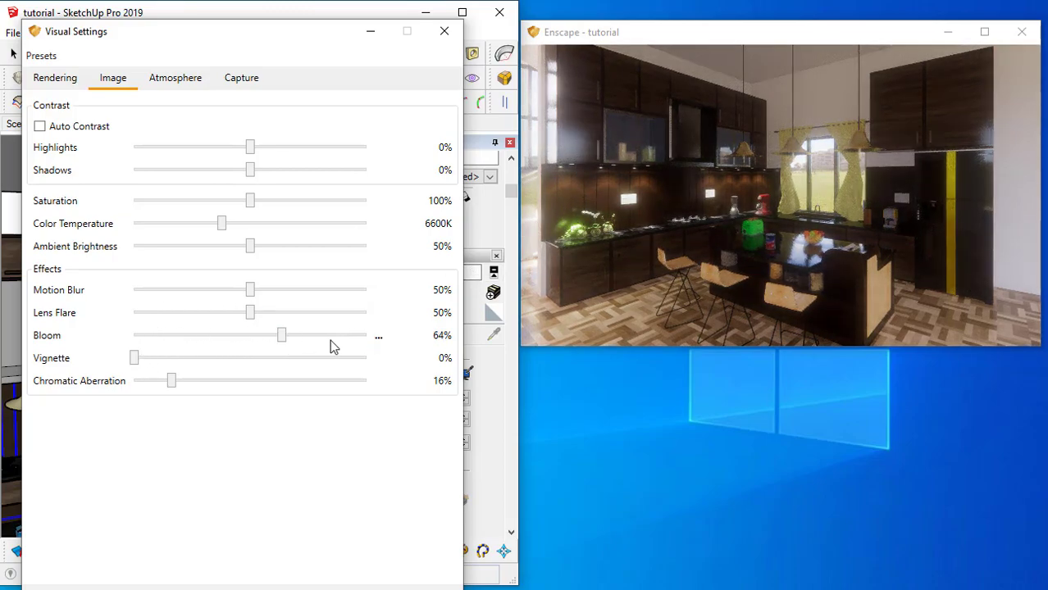
left_click_drag(283, 337, 169, 336)
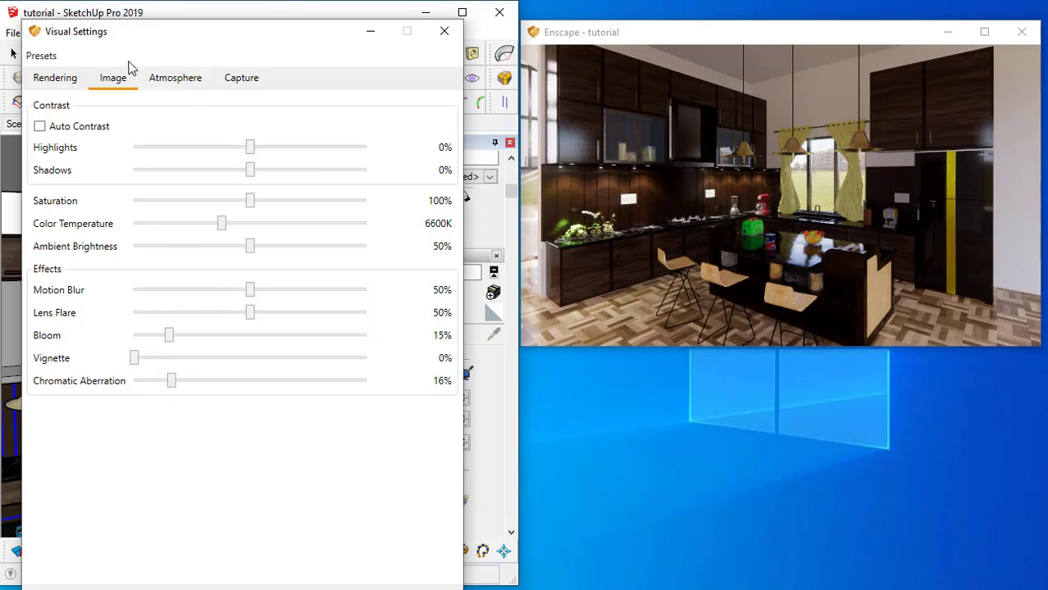
left_click(74, 74)
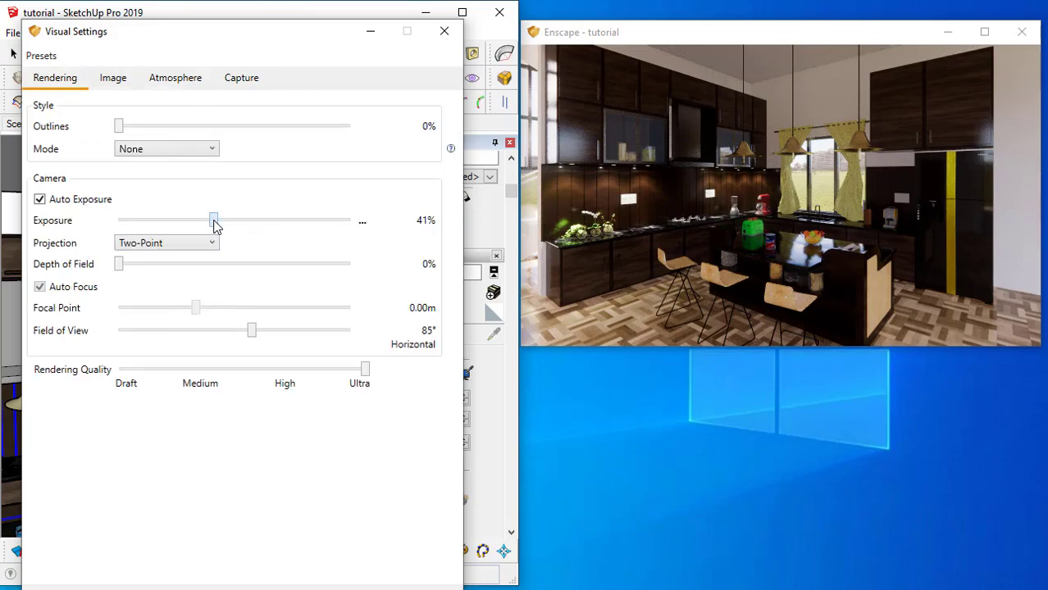
left_click(113, 79)
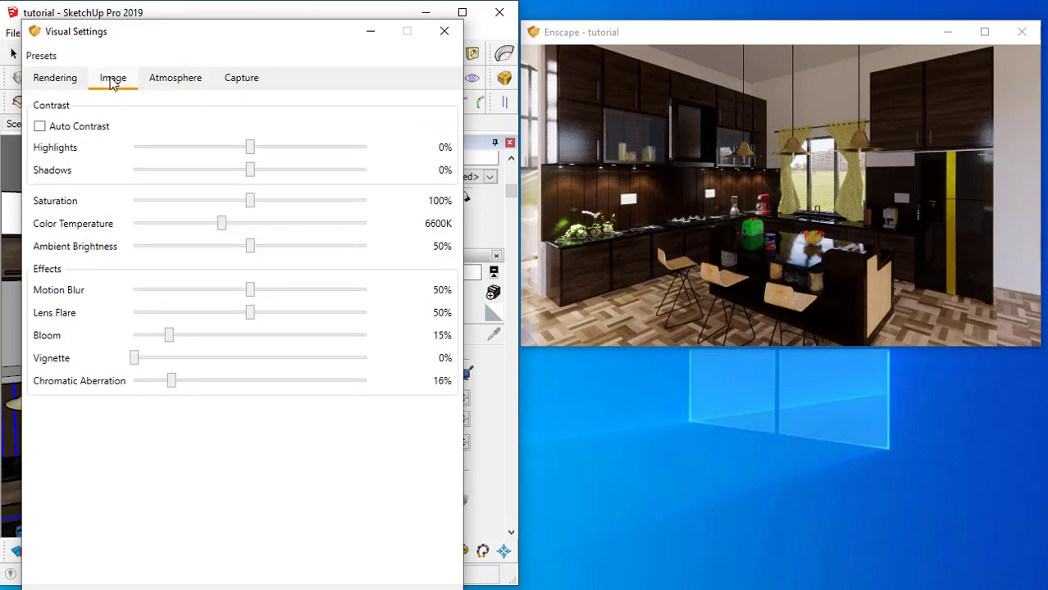
- Try the Forest horizon on the render, restore the Urban source and set the horizon rotation to 63°
left_click(190, 85)
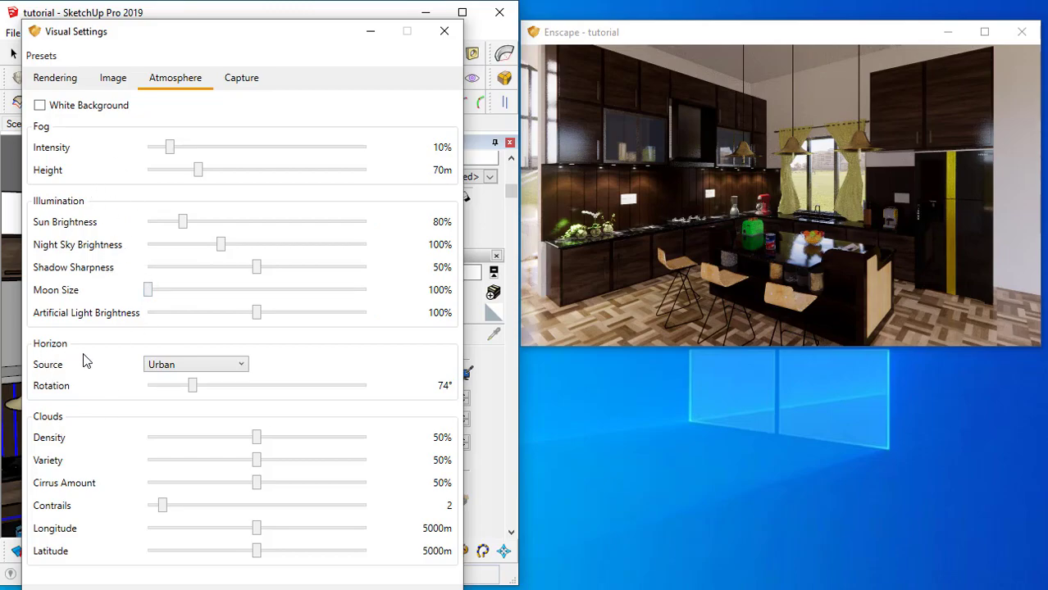
left_click(189, 366)
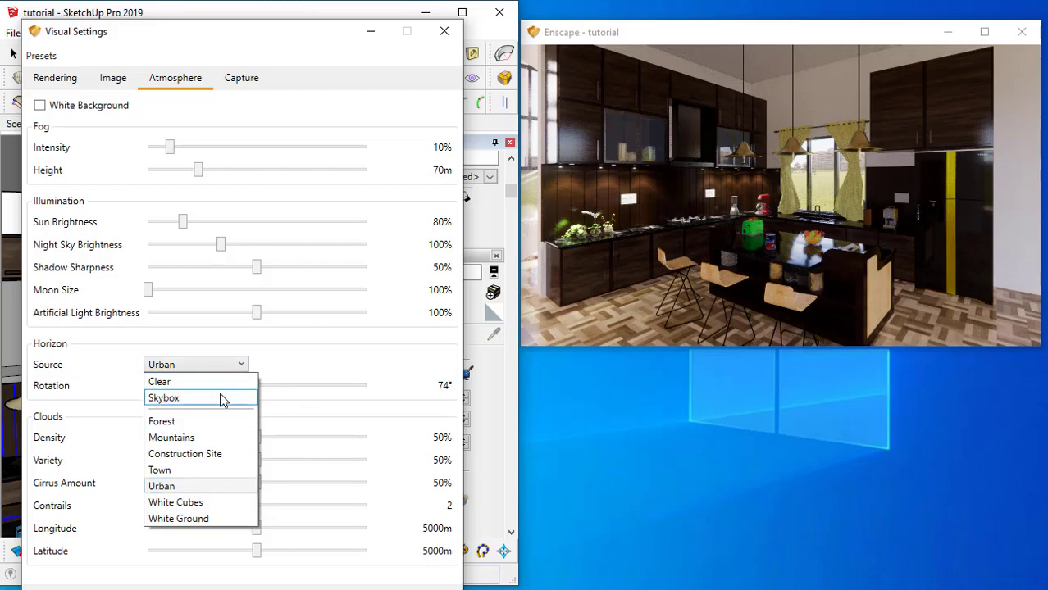
left_click(186, 423)
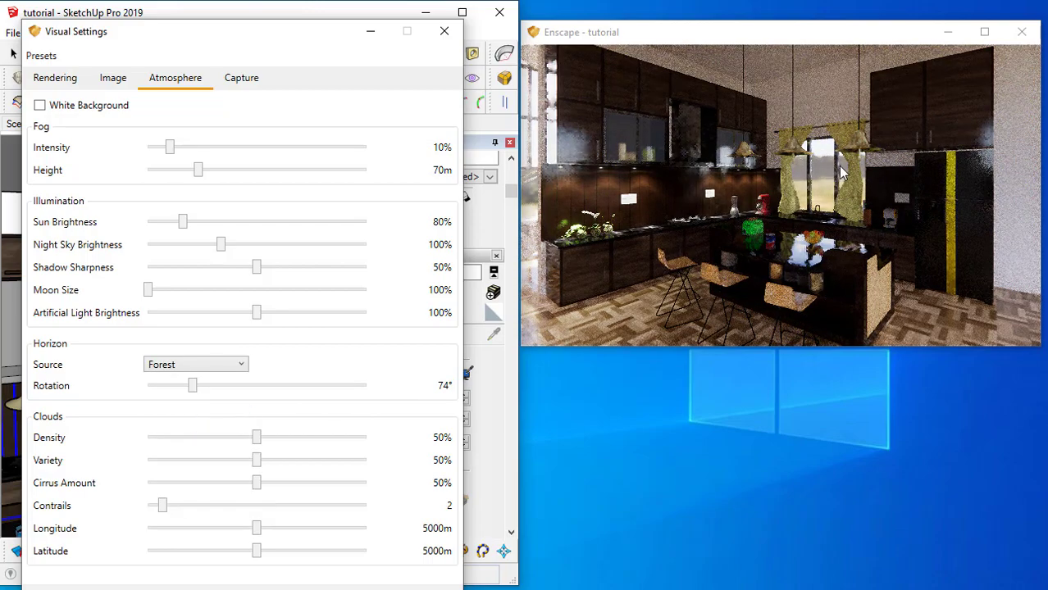
left_click(218, 366)
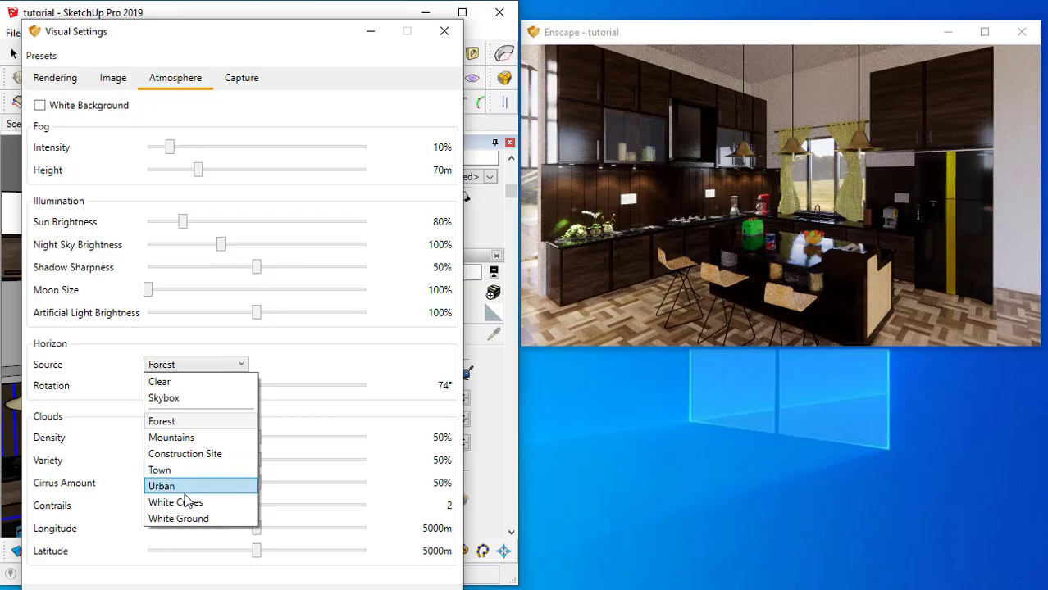
left_click(187, 490)
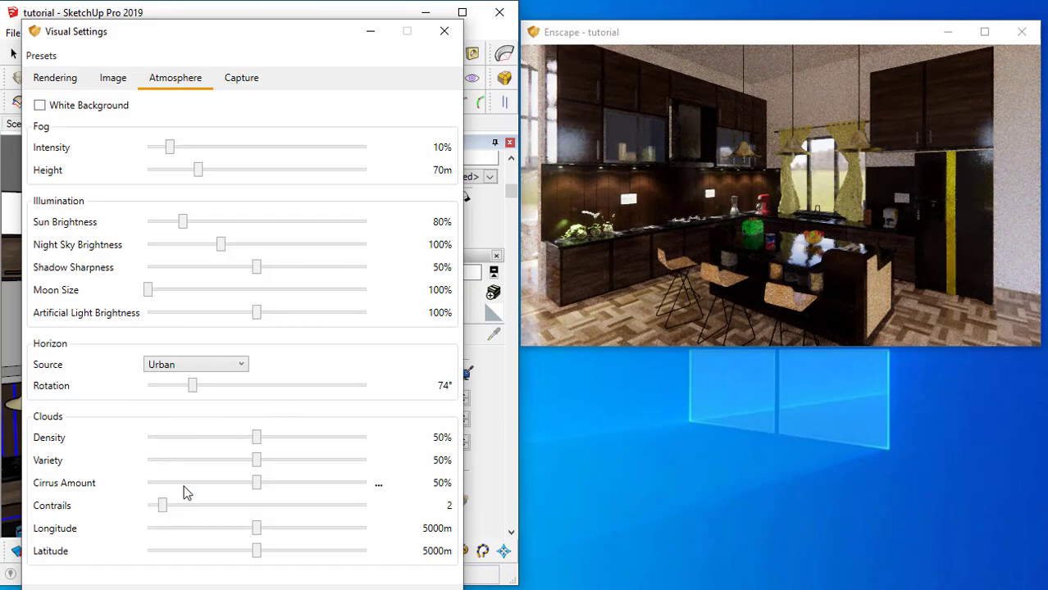
left_click_drag(192, 385, 186, 385)
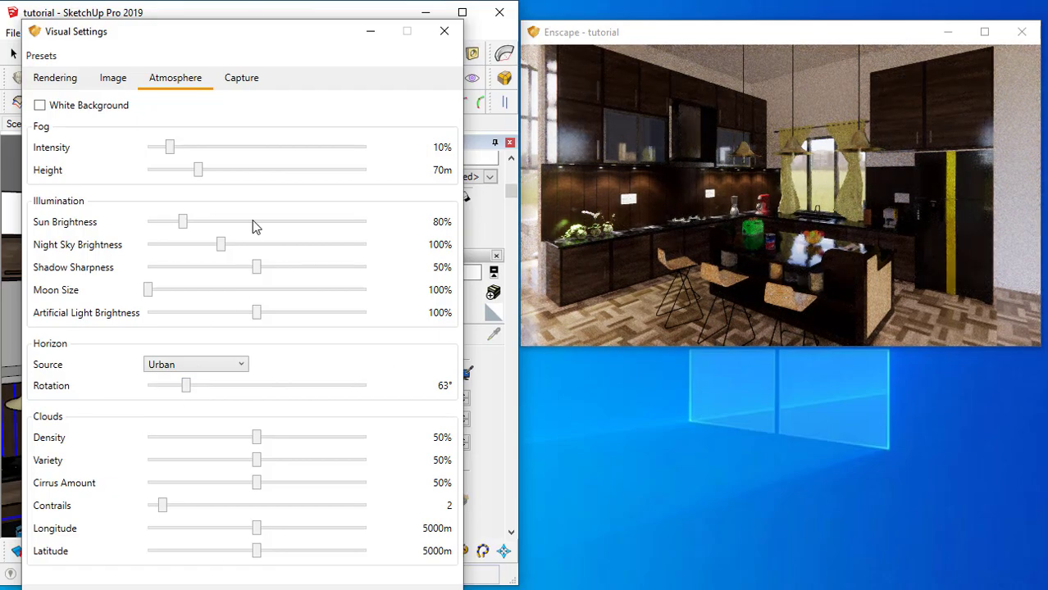
- Try the Ultra HD capture resolution and set it back to Full HD
left_click(243, 79)
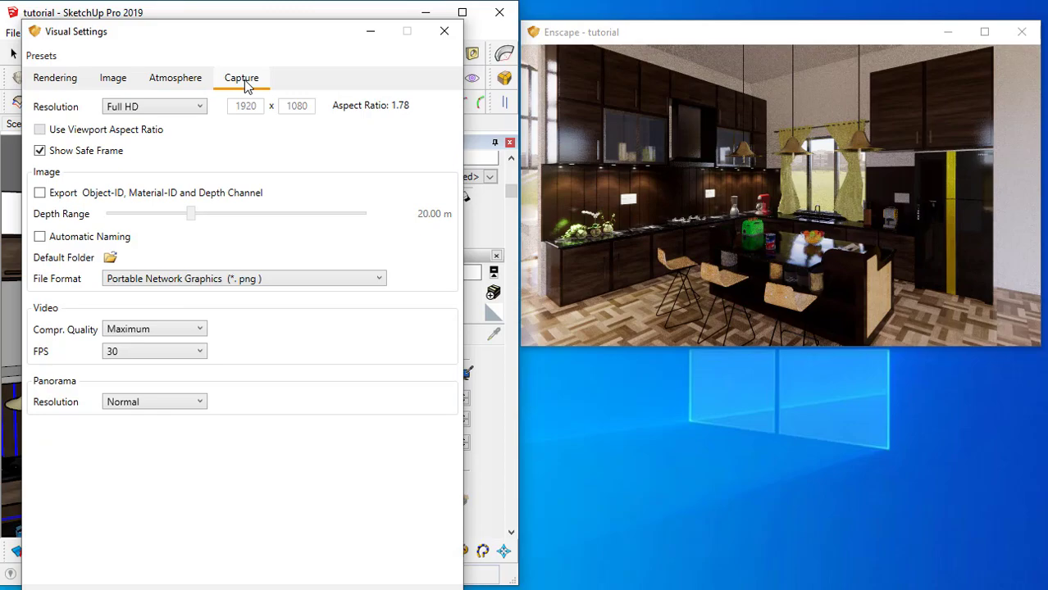
left_click(196, 107)
left_click(153, 189)
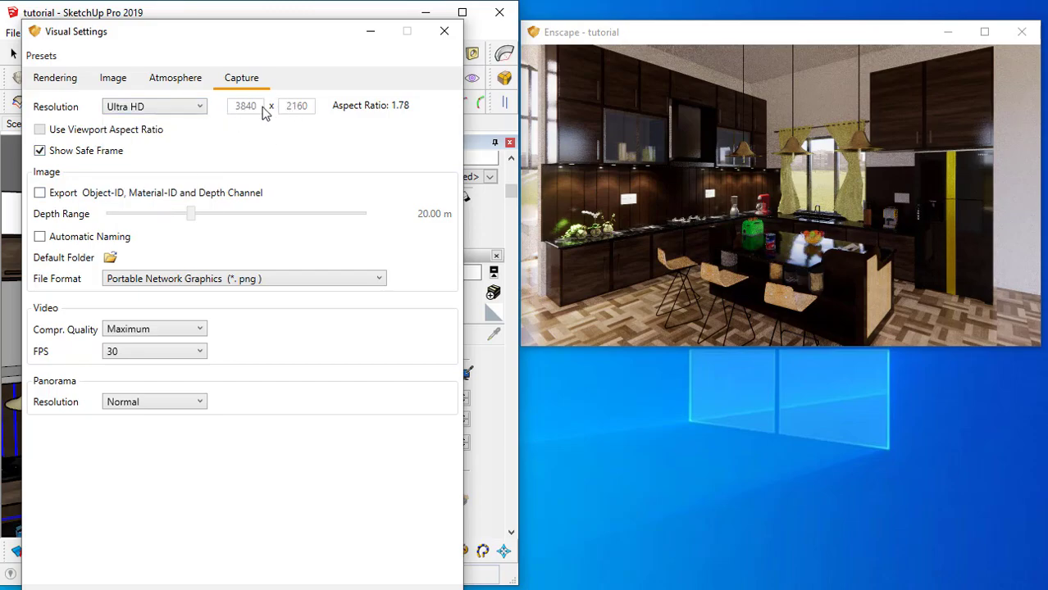
left_click(201, 108)
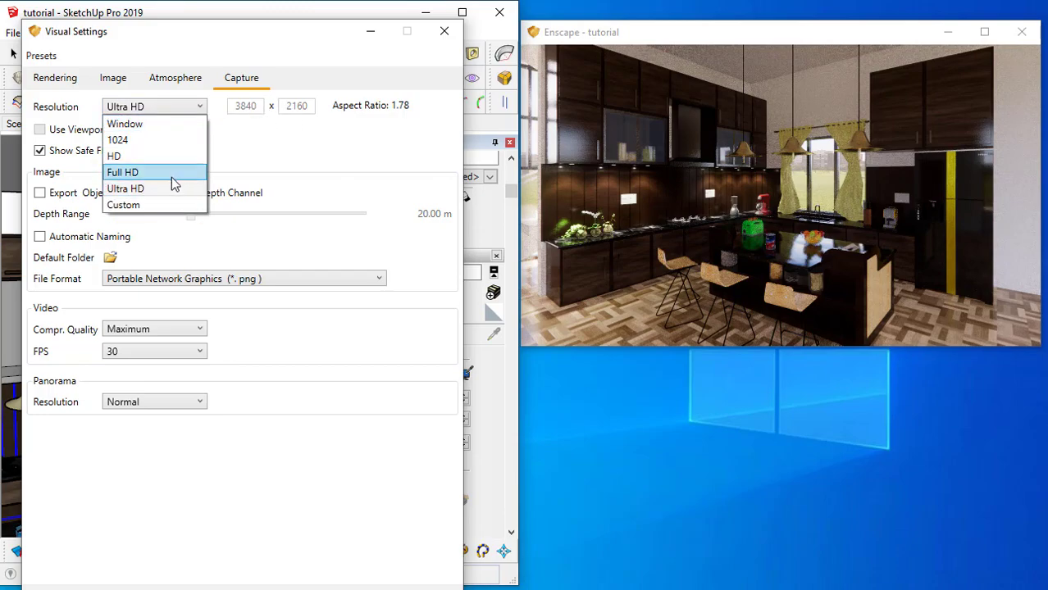
left_click(173, 182)
- Try the Custom and Ultra HD capture resolutions without entering custom dimensions, and return to Full HD
left_click(201, 106)
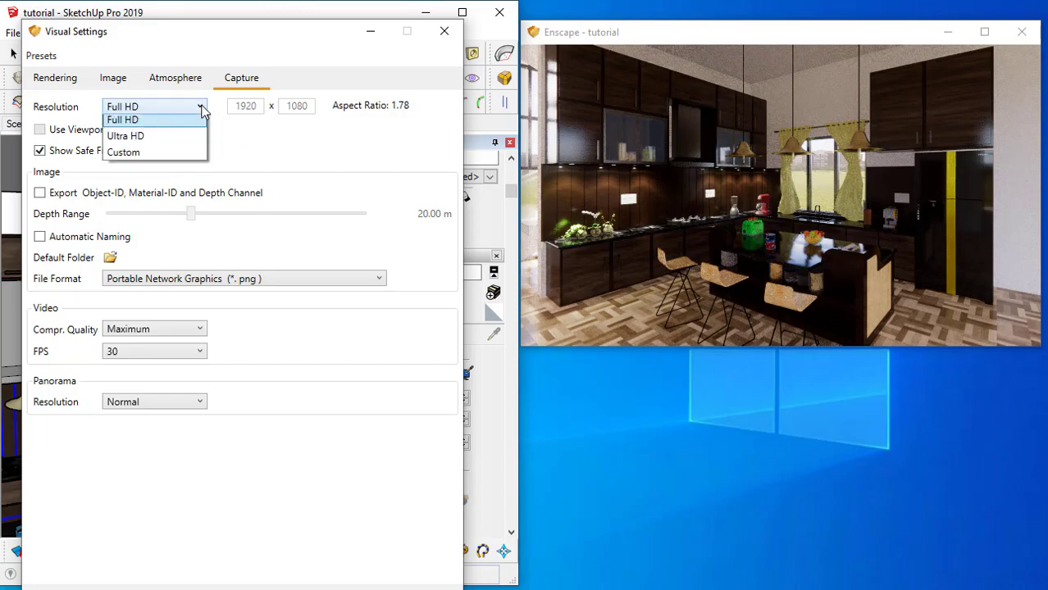
left_click(143, 206)
left_click_drag(266, 109, 229, 109)
key("Tab")
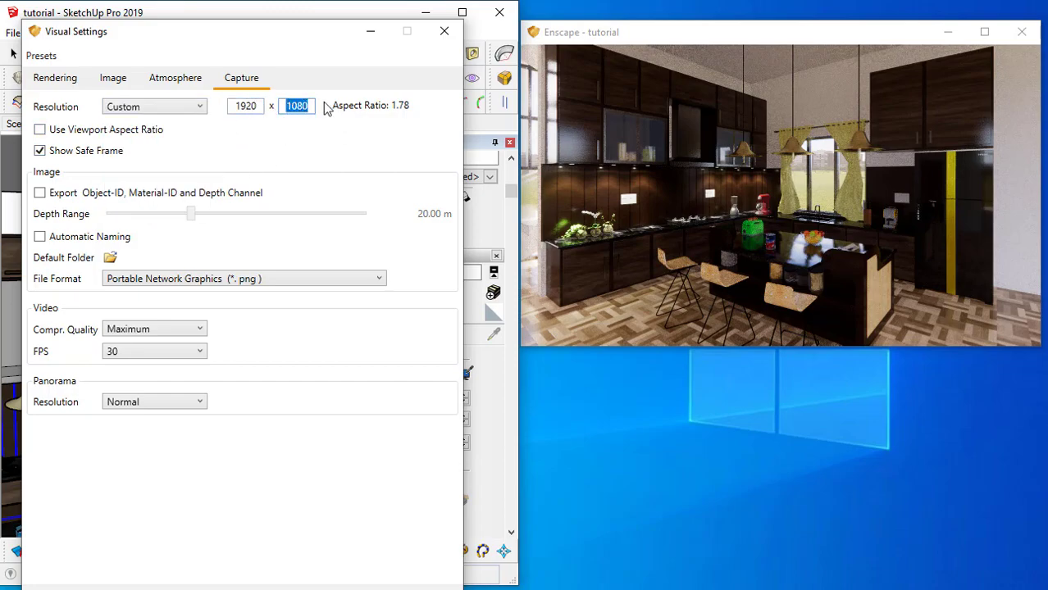
left_click(204, 110)
left_click(190, 188)
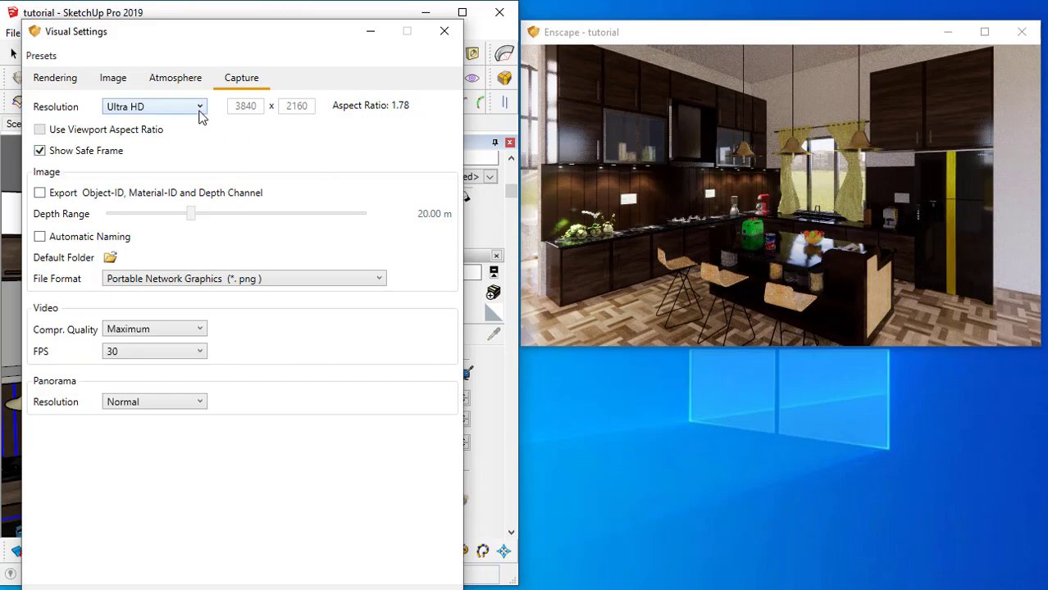
left_click(178, 107)
left_click(173, 174)
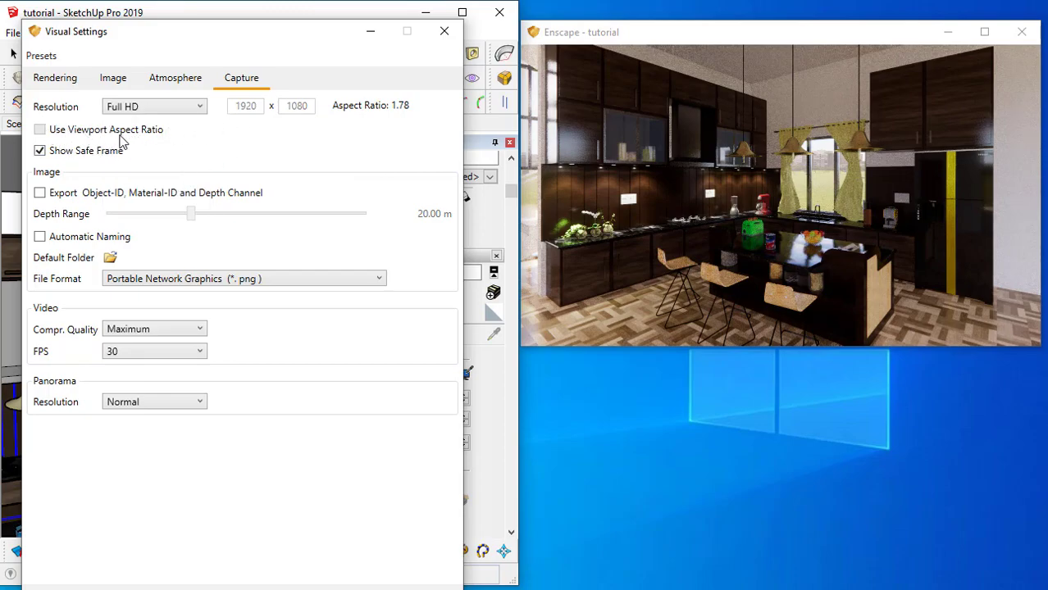
- Keep Portable Network Graphics (*.png) as the capture file format and close the visual settings
left_click_drag(267, 56, 575, 132)
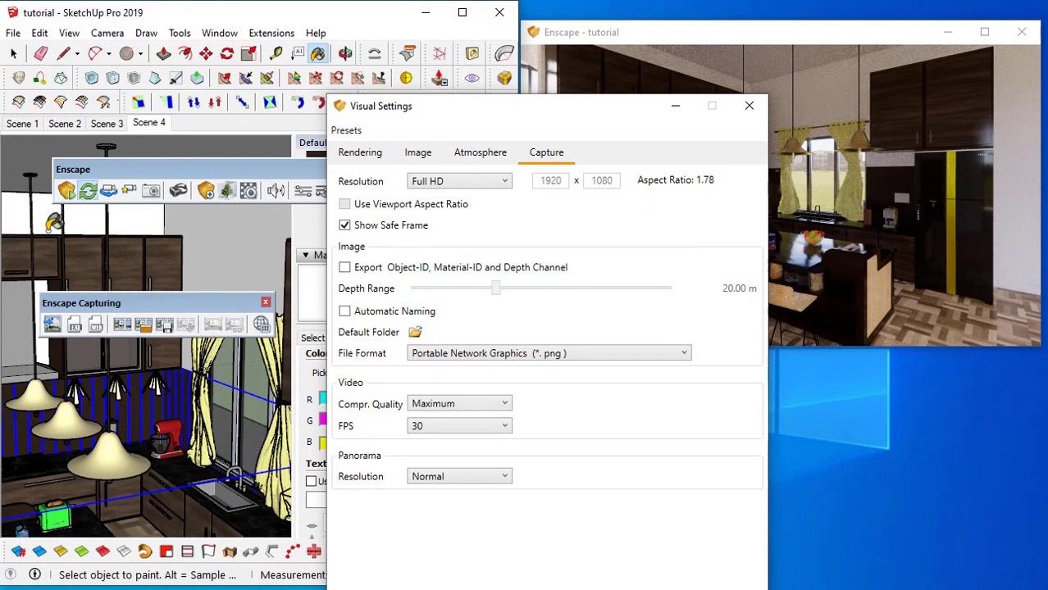
left_click_drag(561, 111, 375, 45)
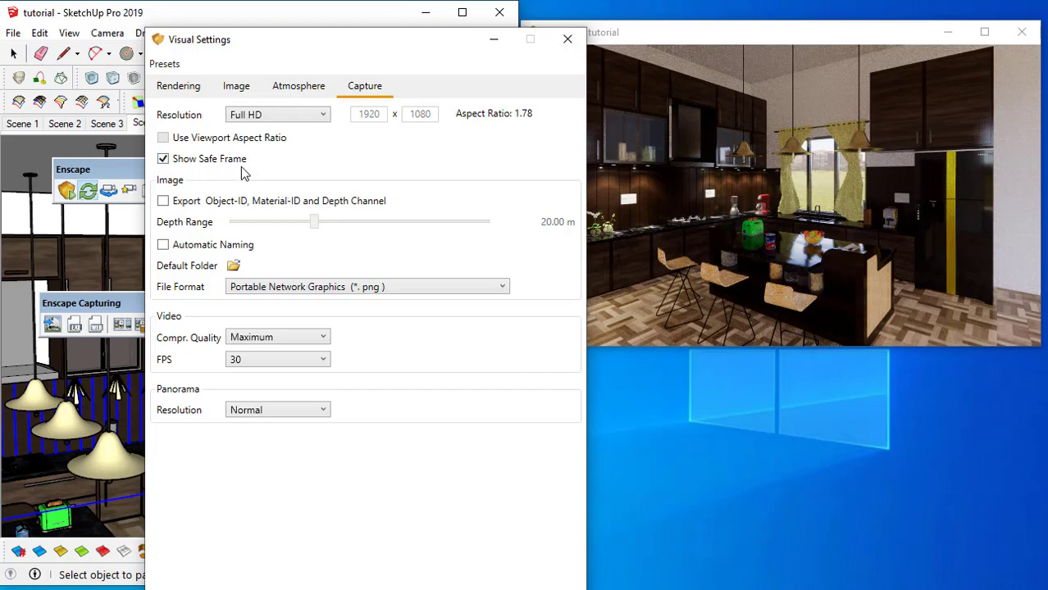
left_click_drag(287, 53, 241, 44)
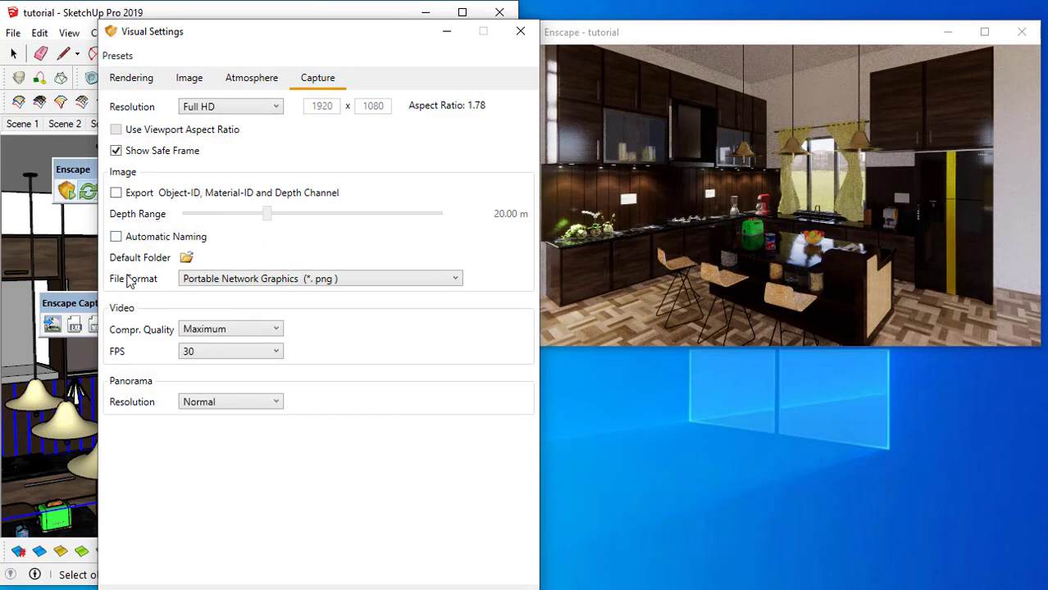
left_click(308, 280)
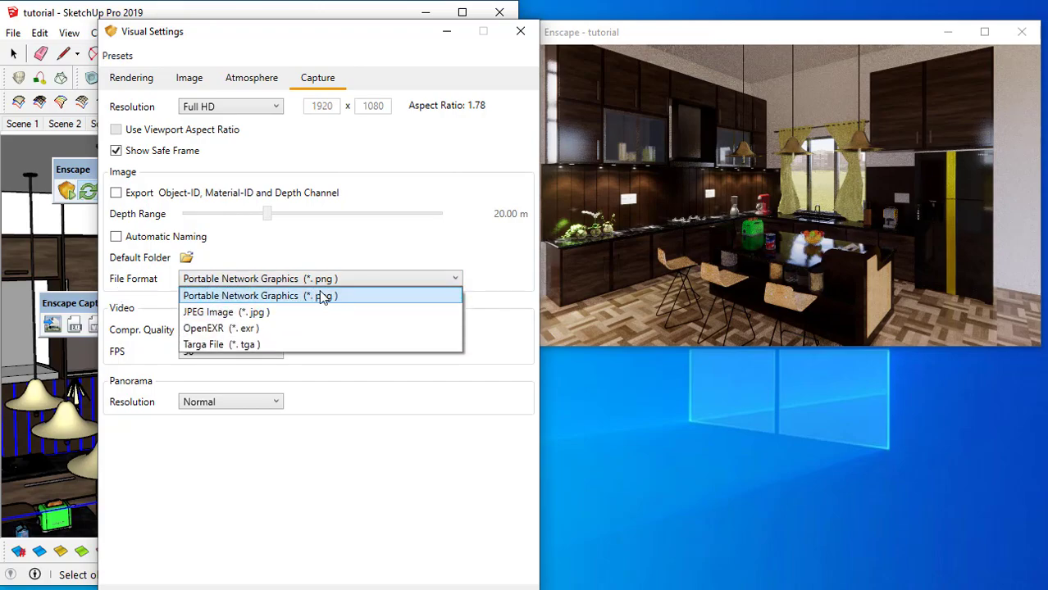
left_click(322, 297)
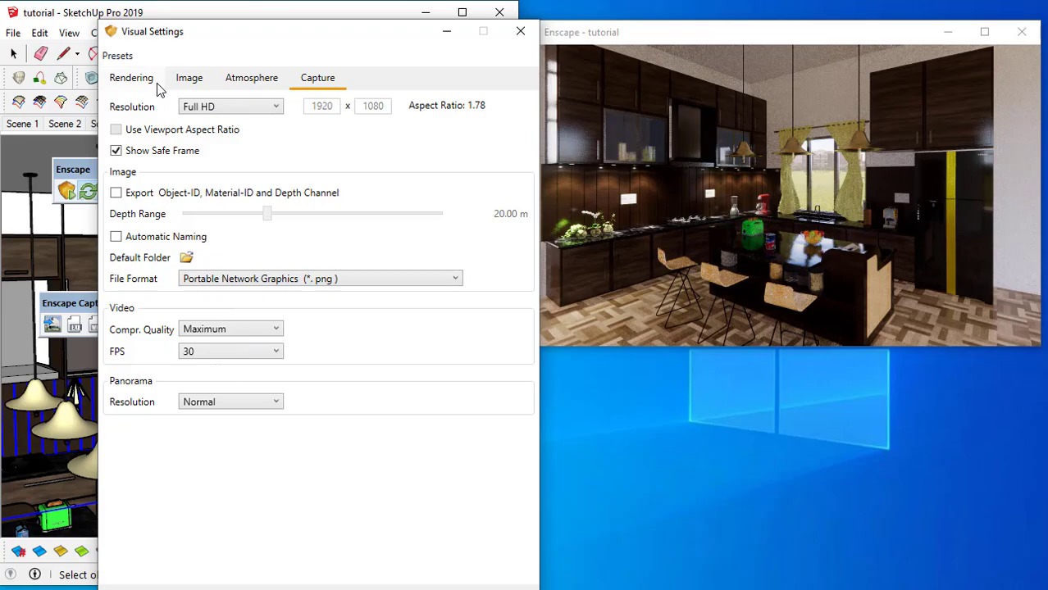
left_click(520, 31)
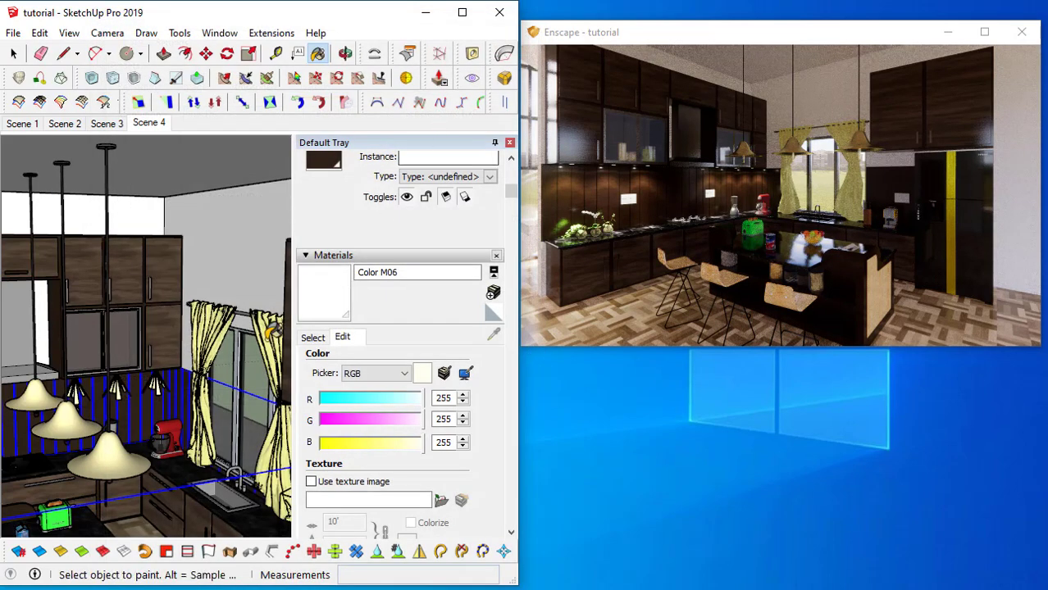
- Adjust the render view of the kitchen slightly, review the scenes offered for image rendering and leave without rendering
left_click(237, 16)
mouse_move(696, 197)
left_mouse_down()
mouse_move(738, 201)
mouse_move(813, 108)
left_mouse_up()
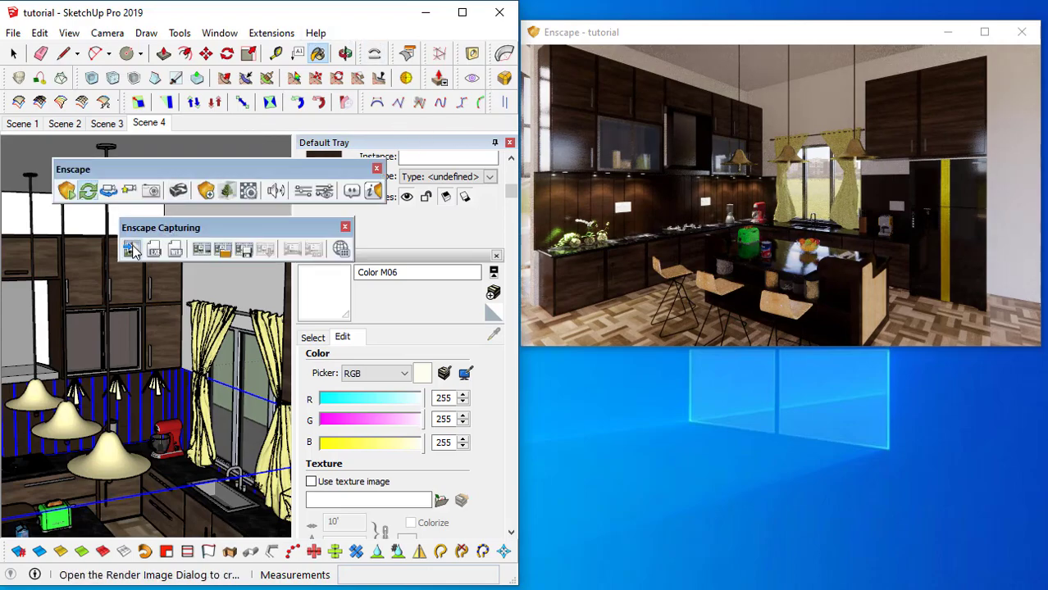
left_click(131, 250)
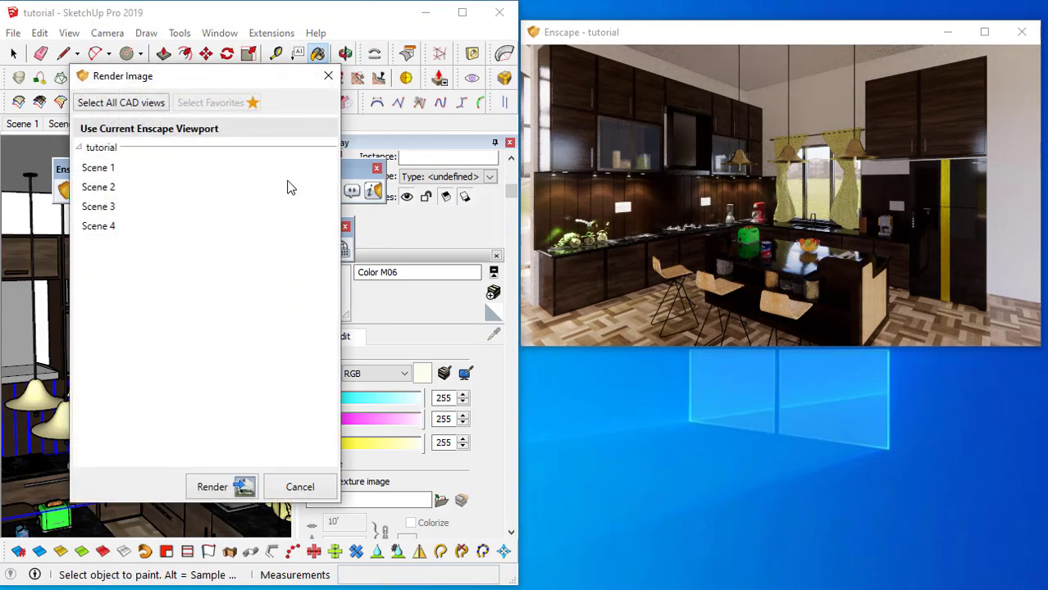
left_click_drag(234, 89, 418, 42)
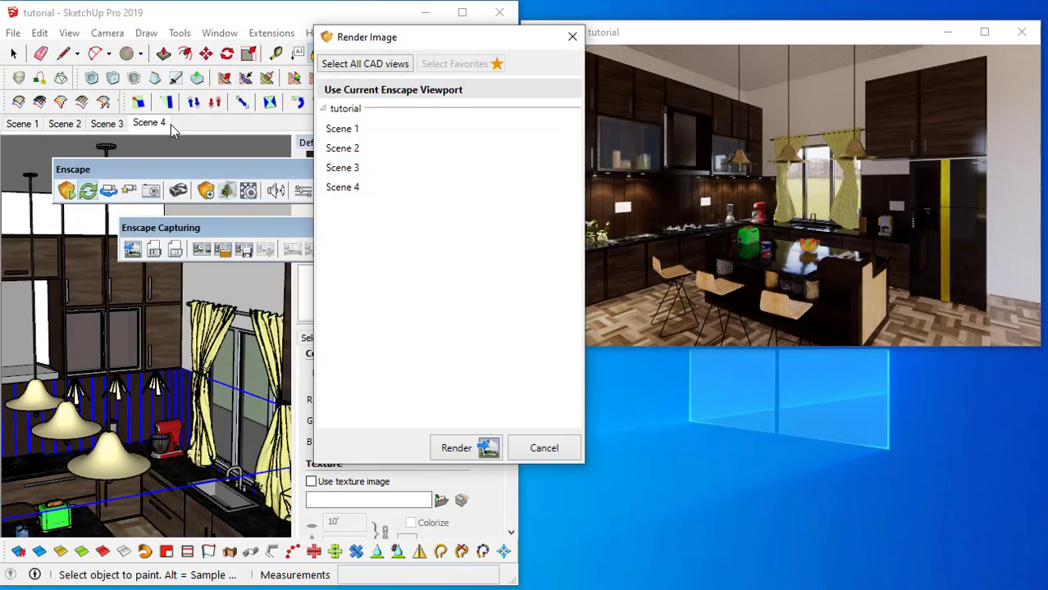
left_click(351, 149)
left_click(572, 36)
- Check the Show Safe Frame option in the capture settings and close the visual settings
left_click(325, 192)
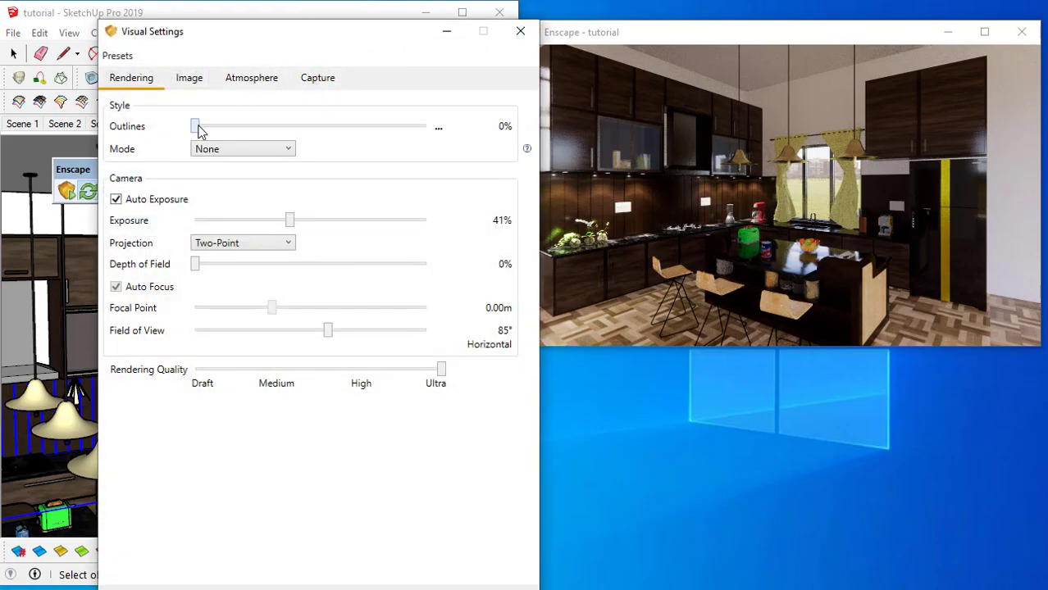
left_click(315, 81)
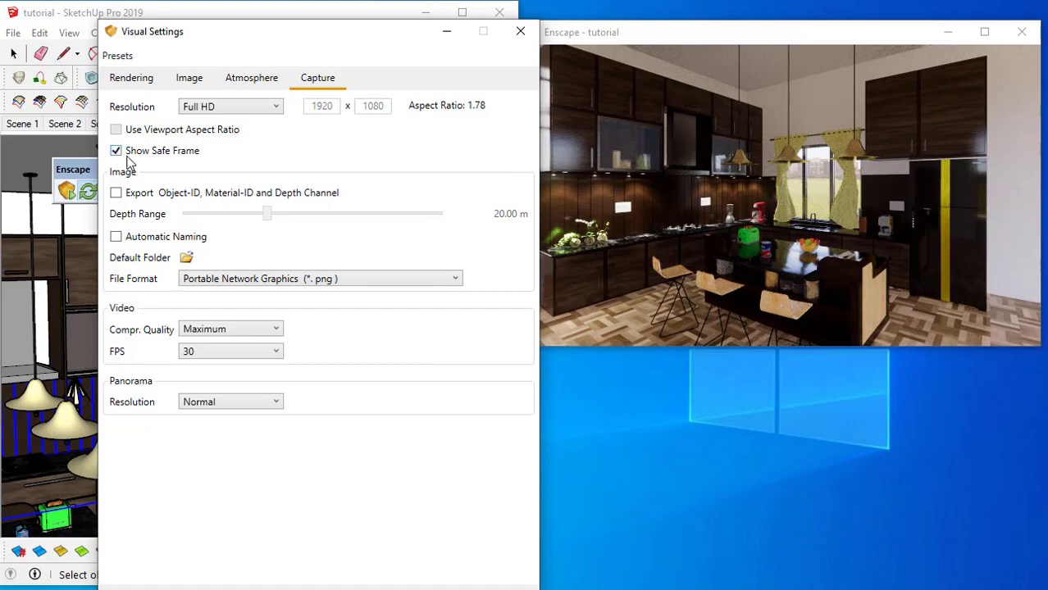
left_click(520, 31)
- Start an image render of the current viewport, examine the safe frame in a taller render window, and restore the window's size
left_click(232, 246)
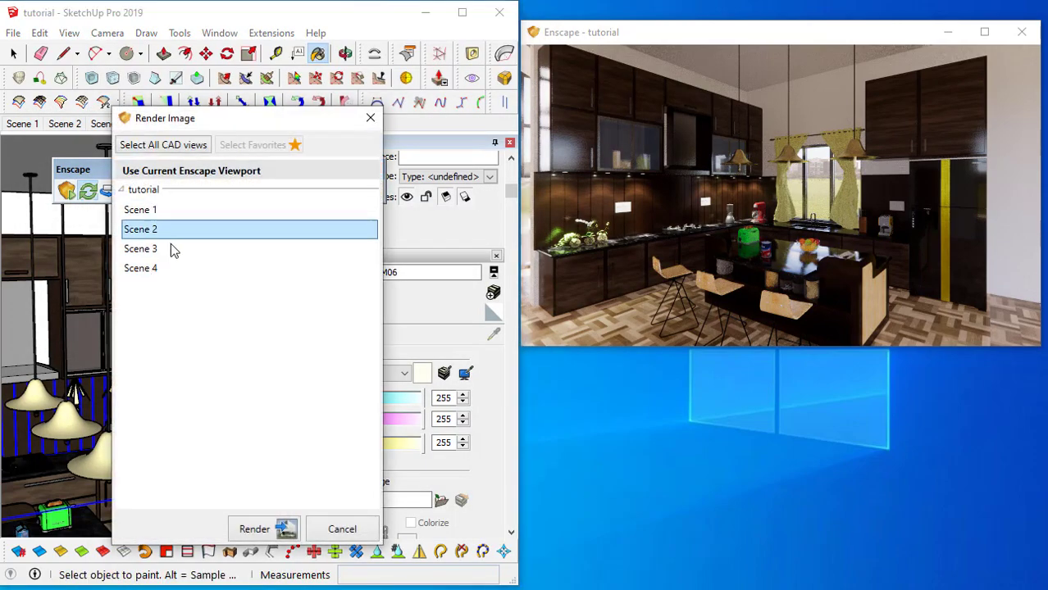
left_click(252, 528)
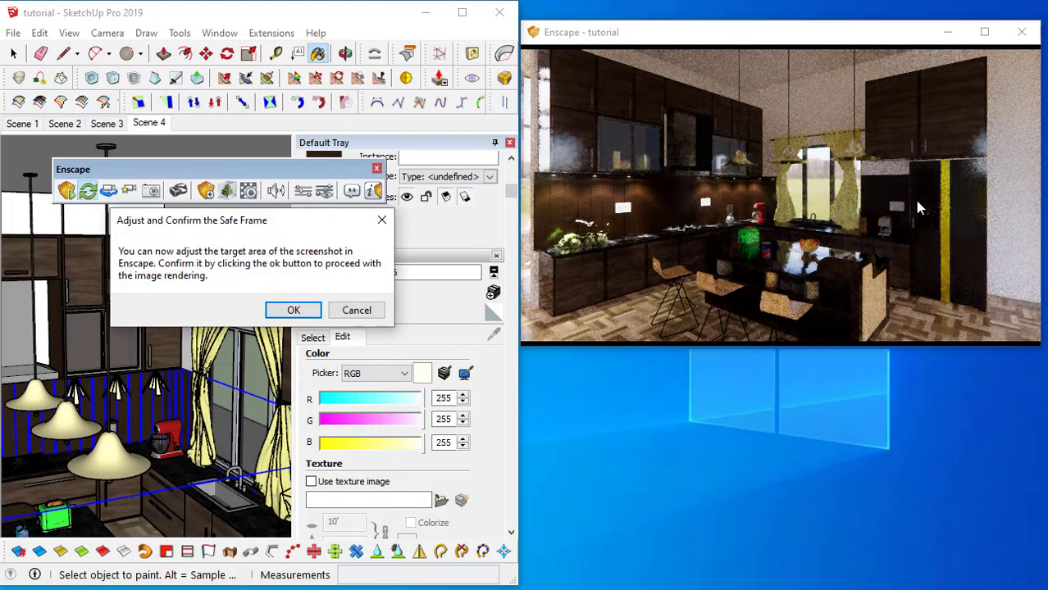
left_click_drag(894, 35, 733, 32)
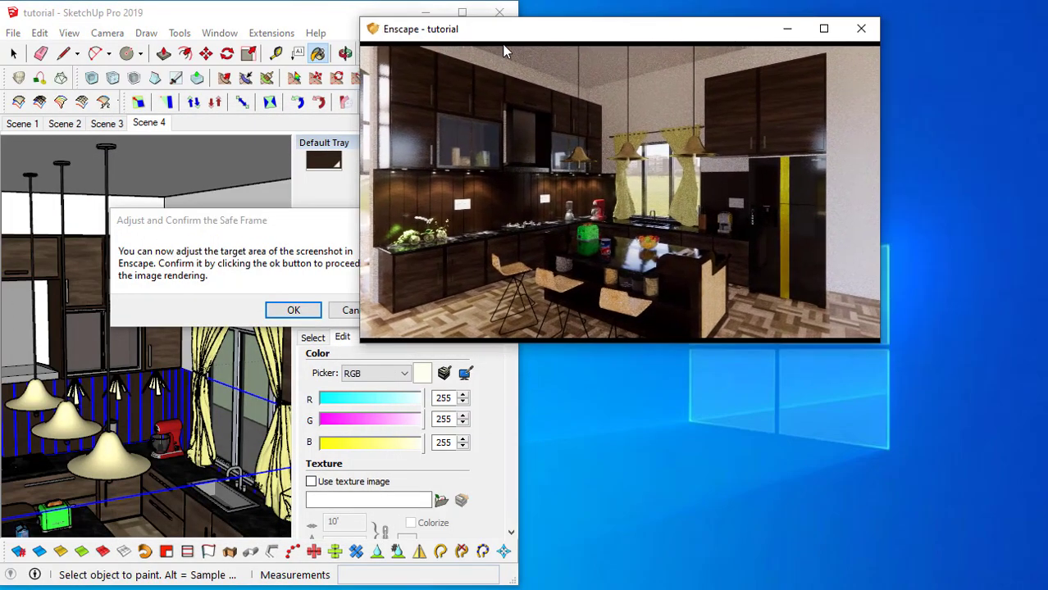
left_click_drag(855, 346, 867, 496)
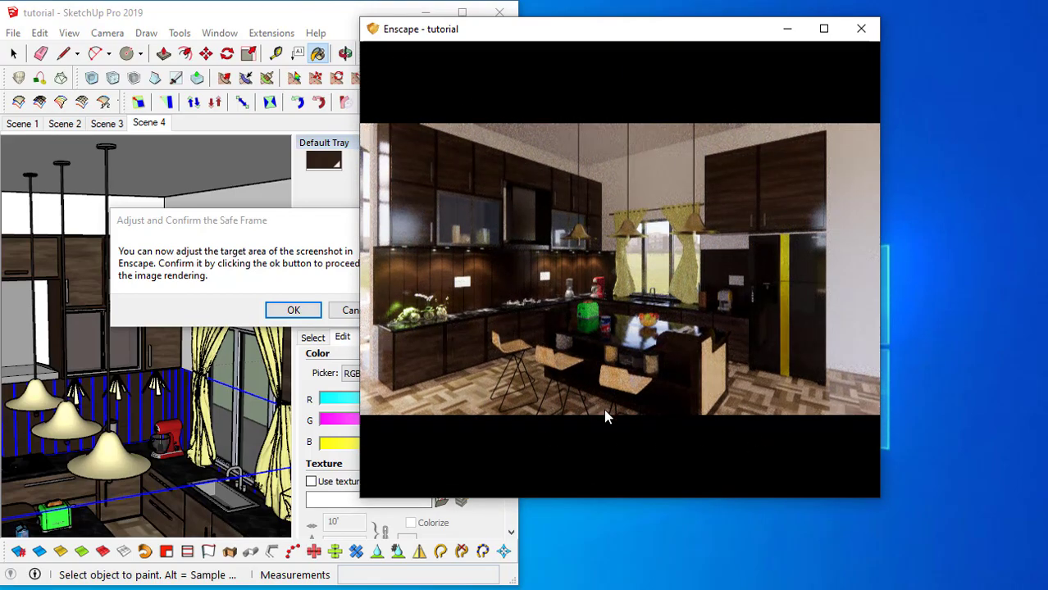
left_click_drag(844, 500, 847, 357)
left_click_drag(667, 38, 816, 32)
- Reframe the render view to include the whole kitchen and fridge, and confirm the safe frame
left_click_drag(808, 146, 807, 168)
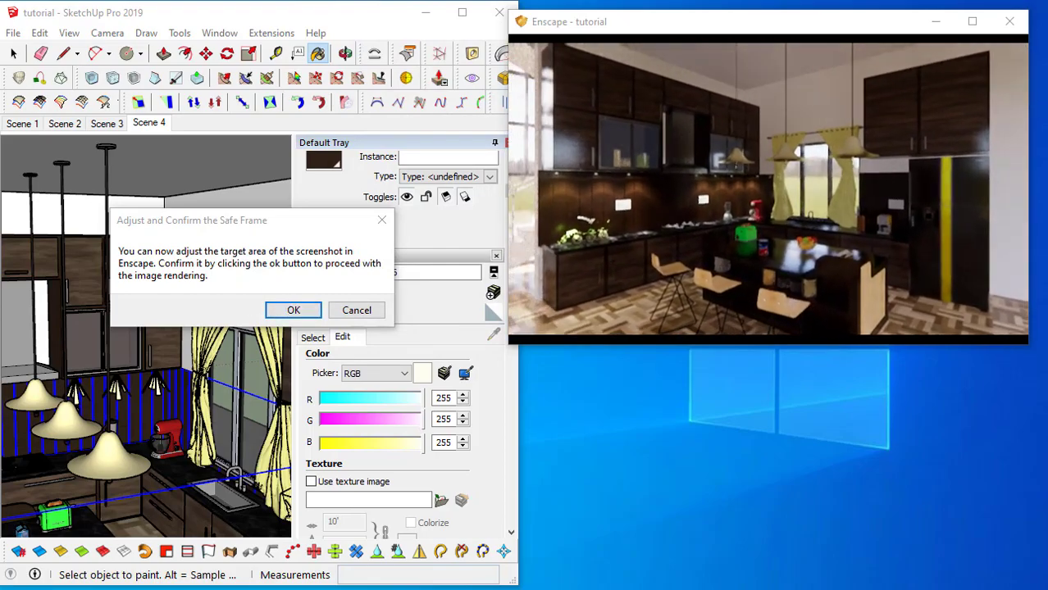
left_click_drag(818, 176, 828, 178)
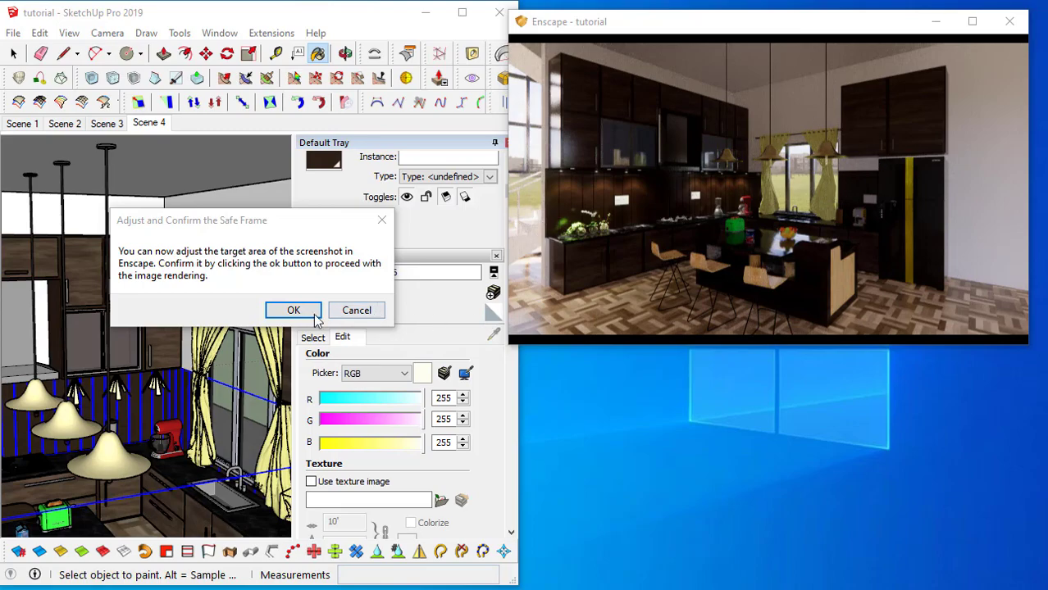
left_click(295, 311)
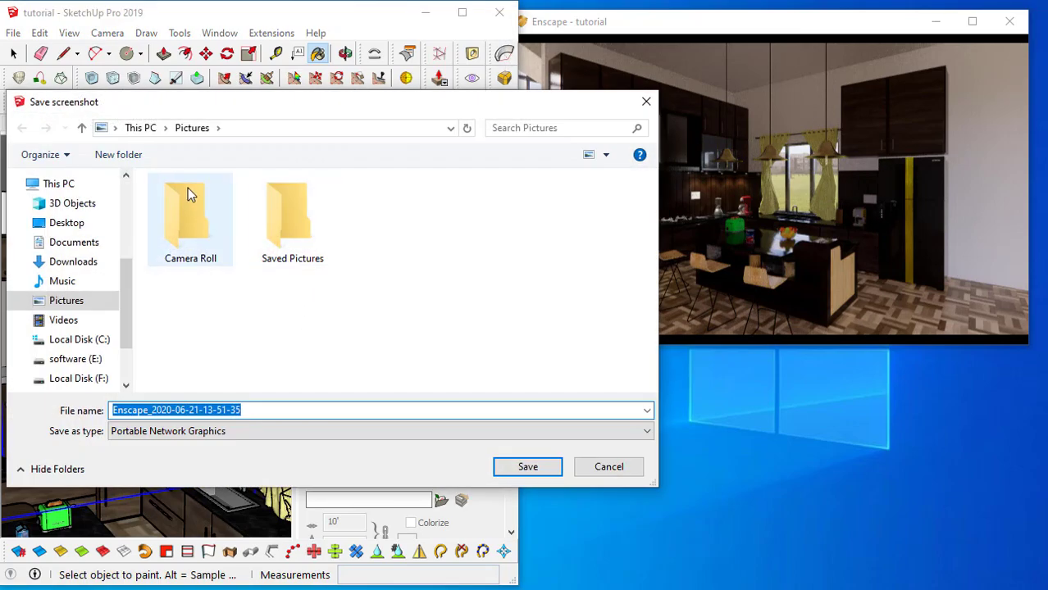
- Save the rendered image to the Desktop as a PNG under the suggested file name
left_click_drag(241, 107, 289, 82)
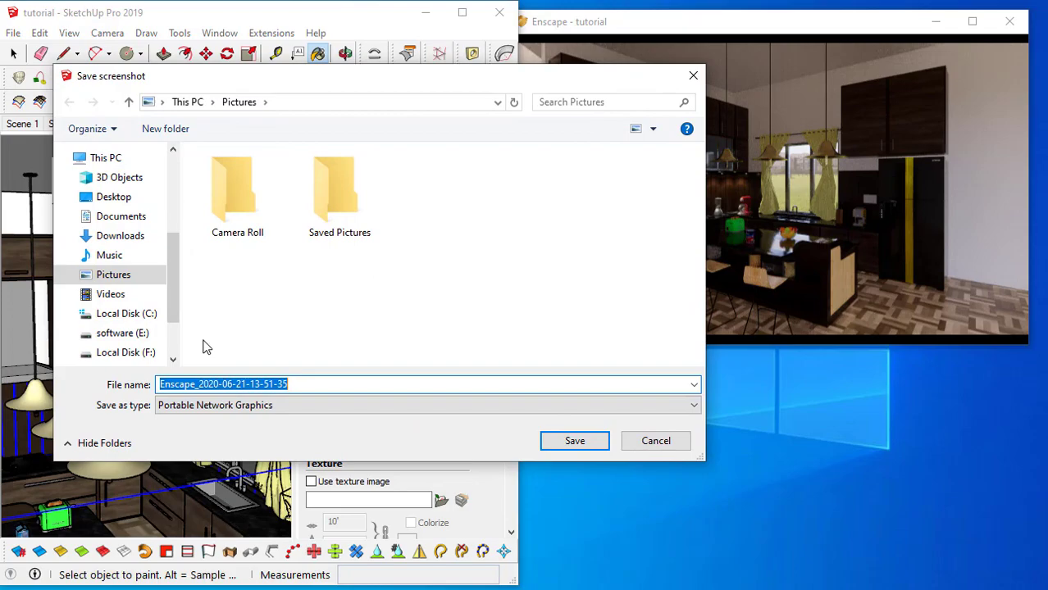
left_click(115, 197)
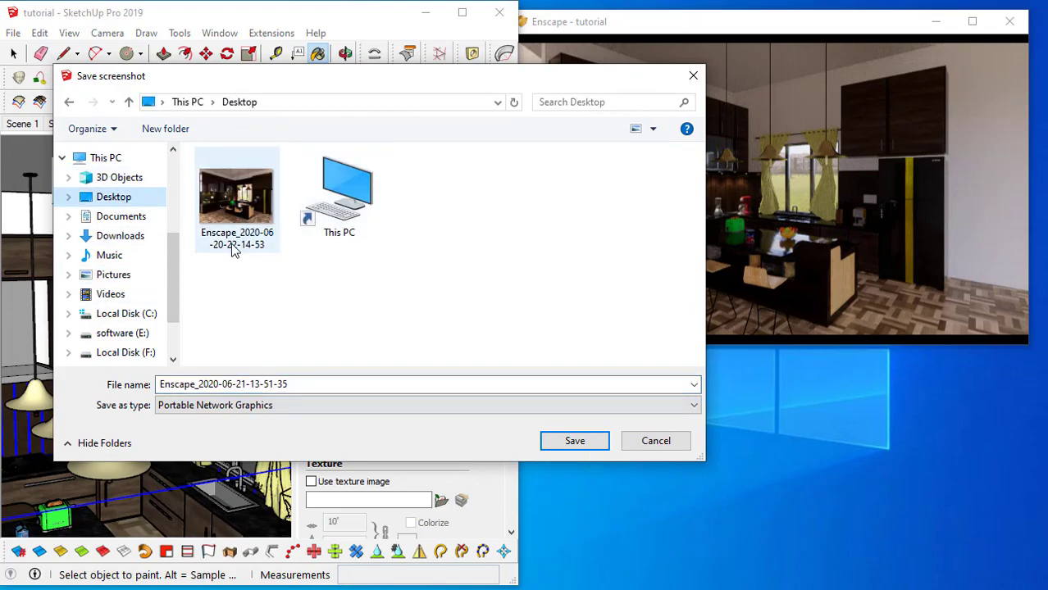
left_click(577, 440)
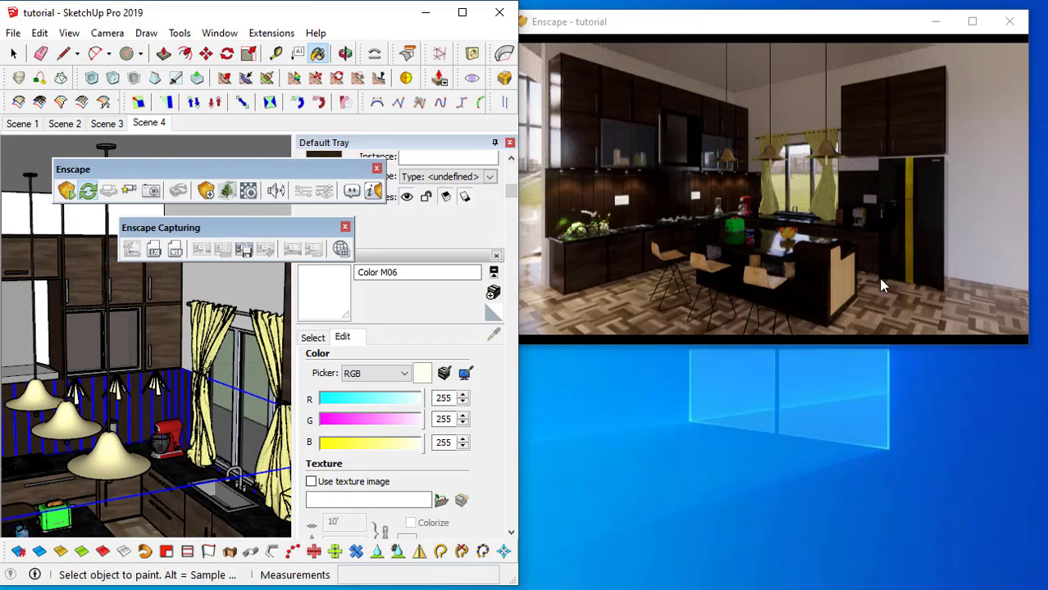